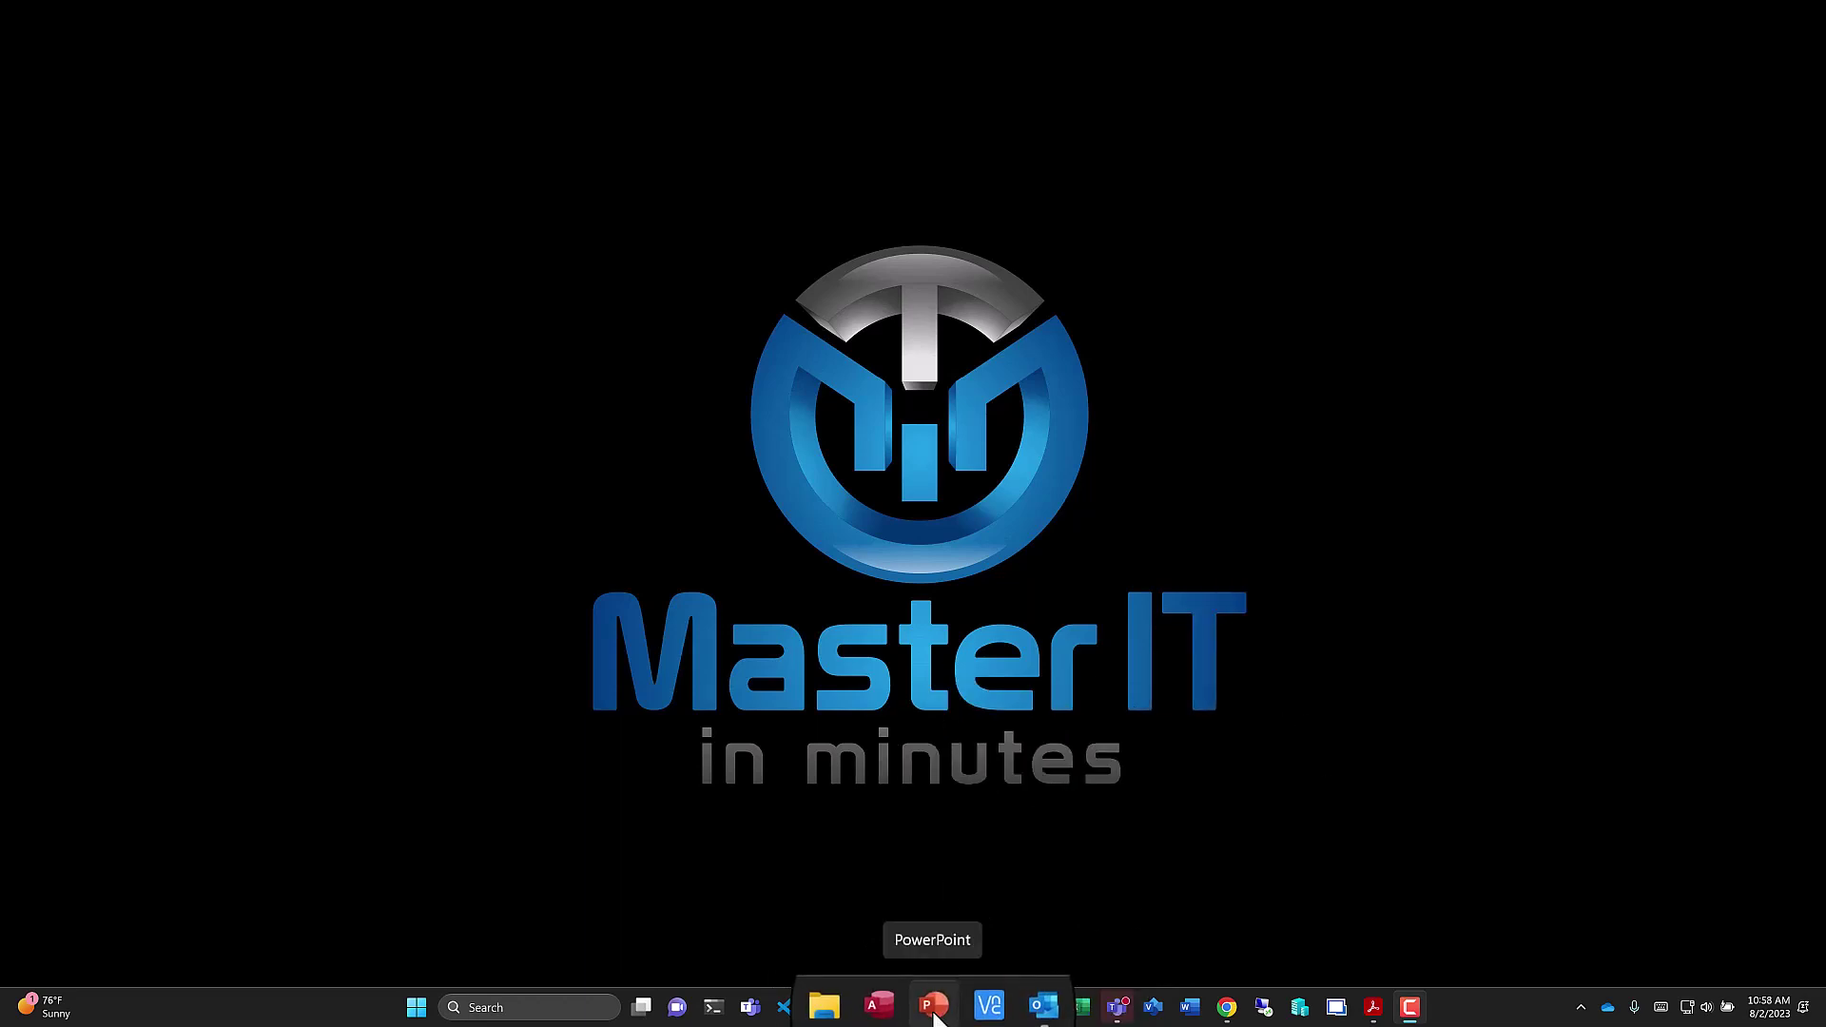
# Launch PowerPoint from its taskbar icon
pyautogui.click(934, 1008)
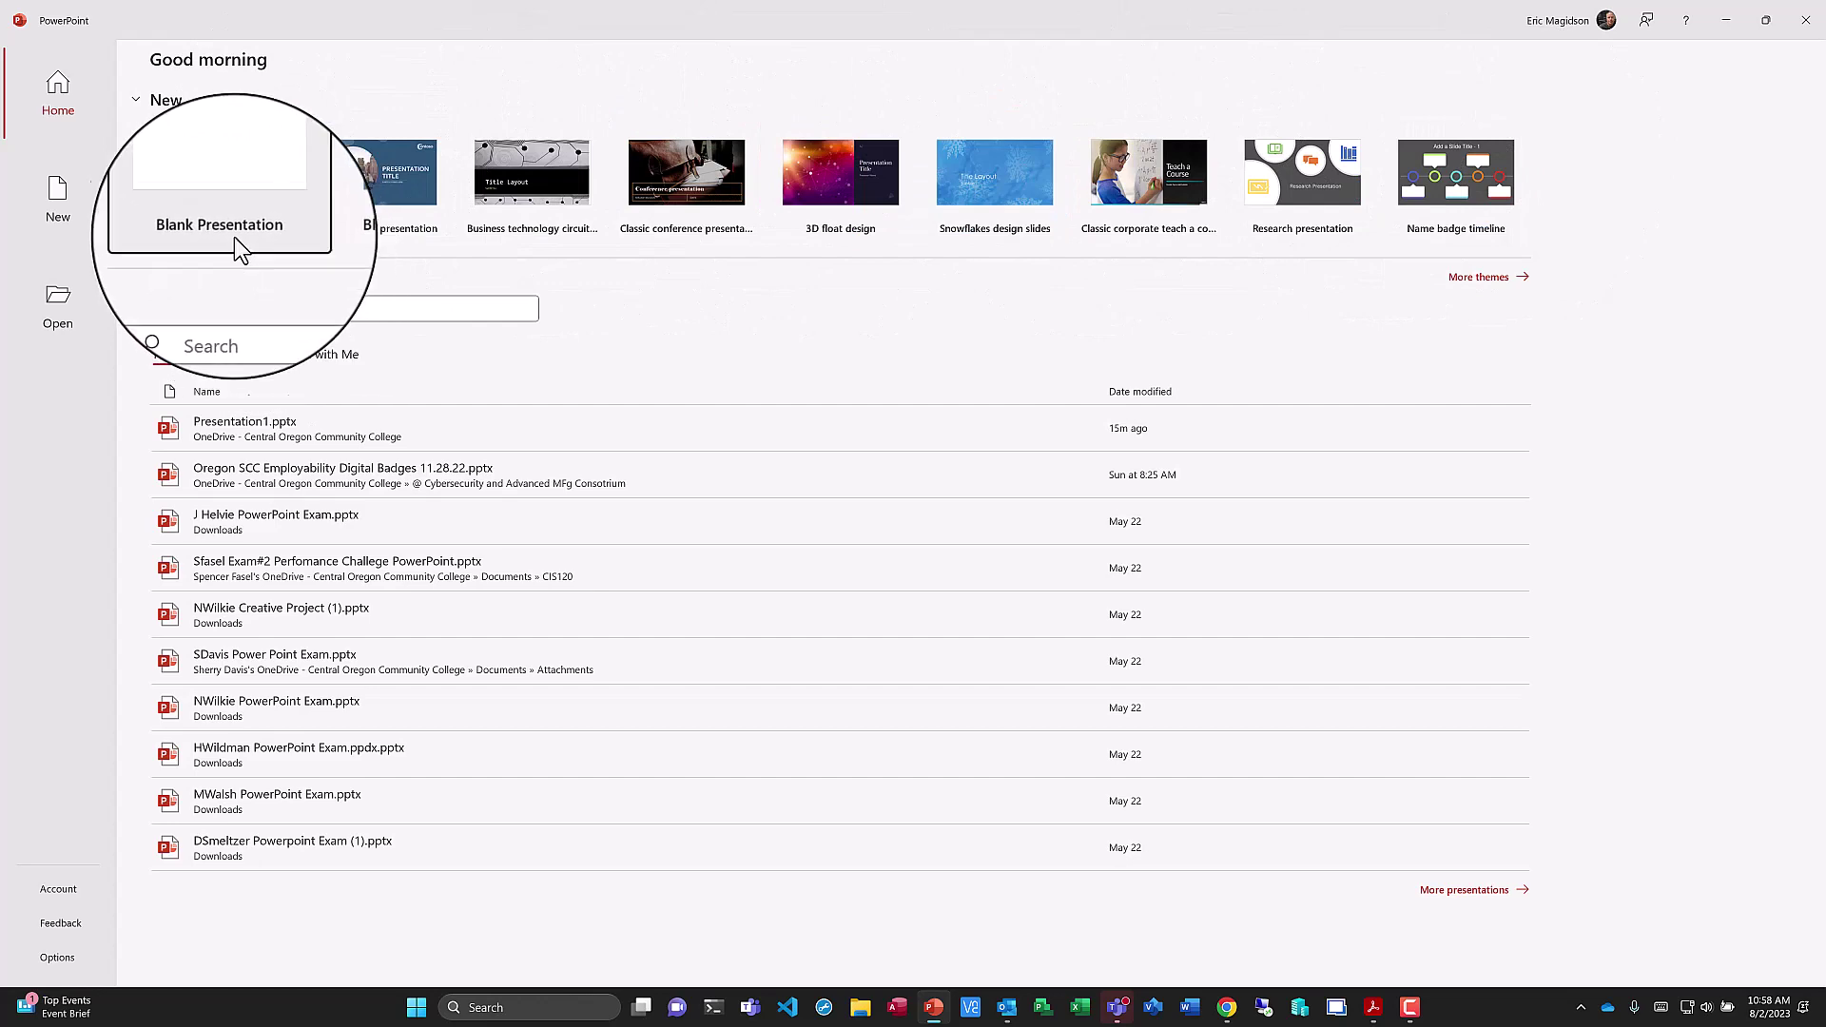
# Create a Blank Presentation from the PowerPoint Home screen
pyautogui.click(224, 187)
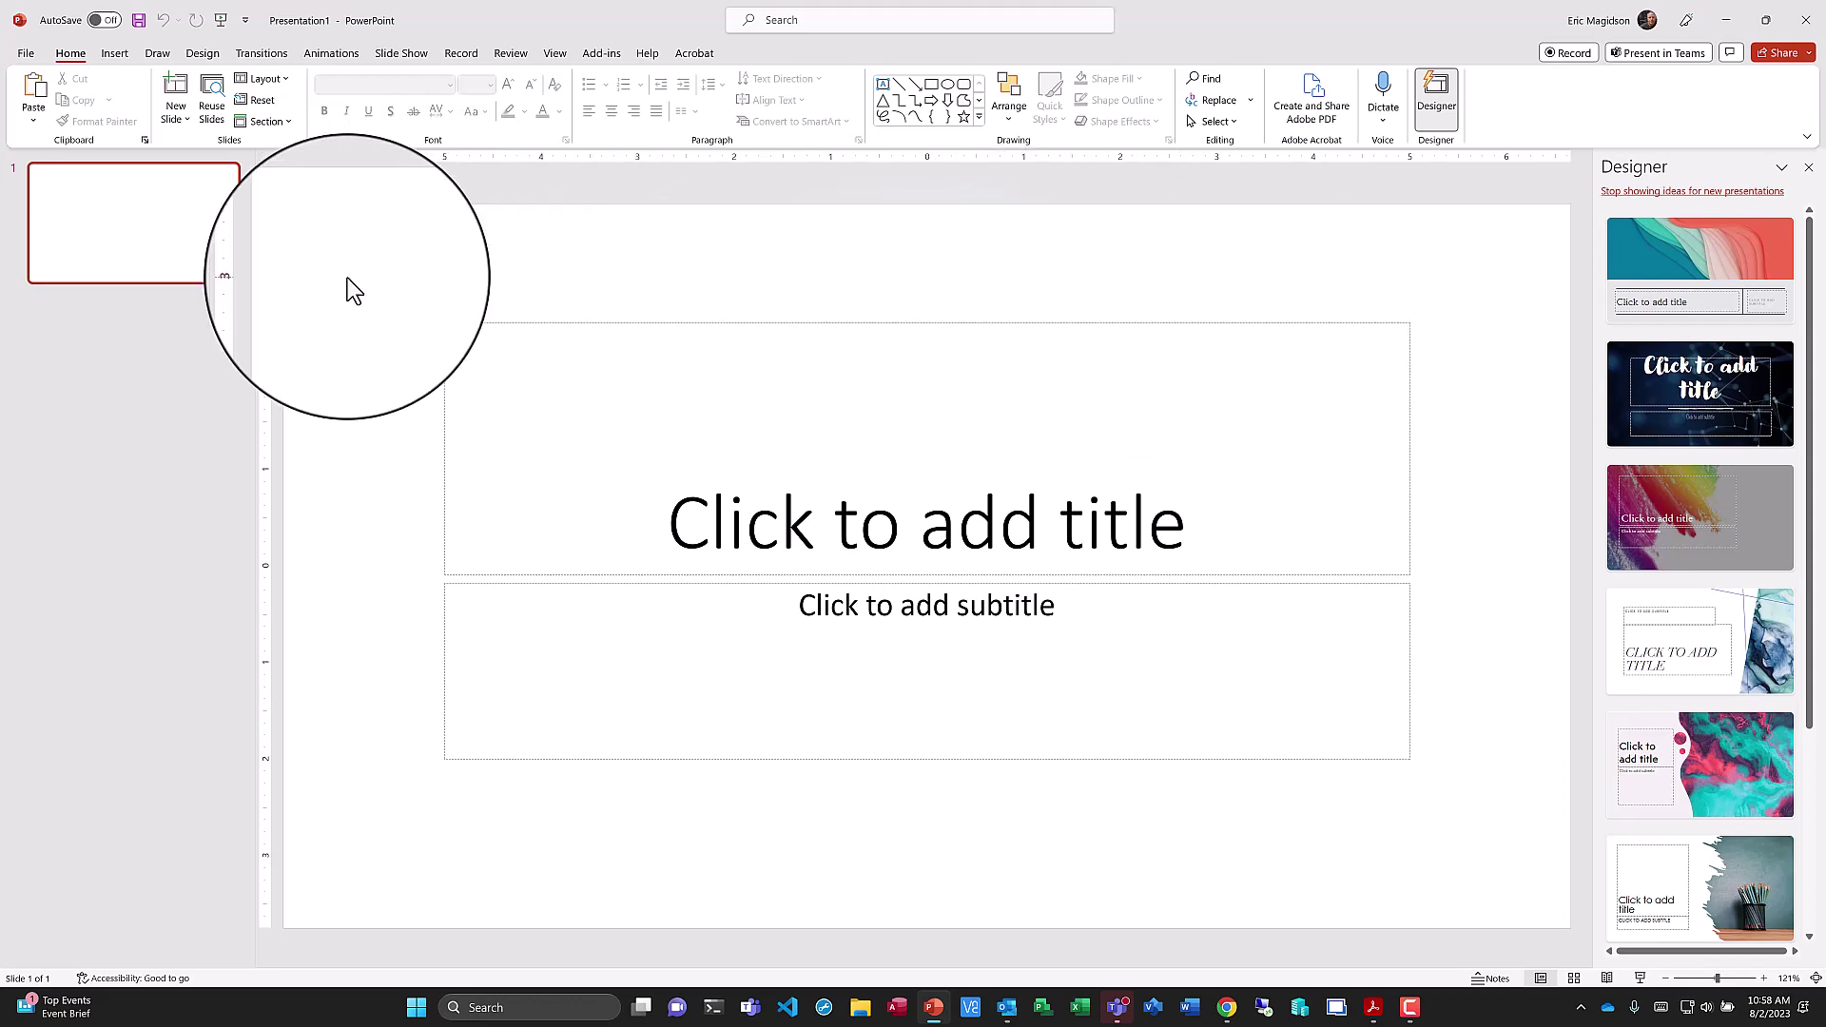
# Apply the Ion design theme and switch it to the blue colour variant
pyautogui.click(206, 53)
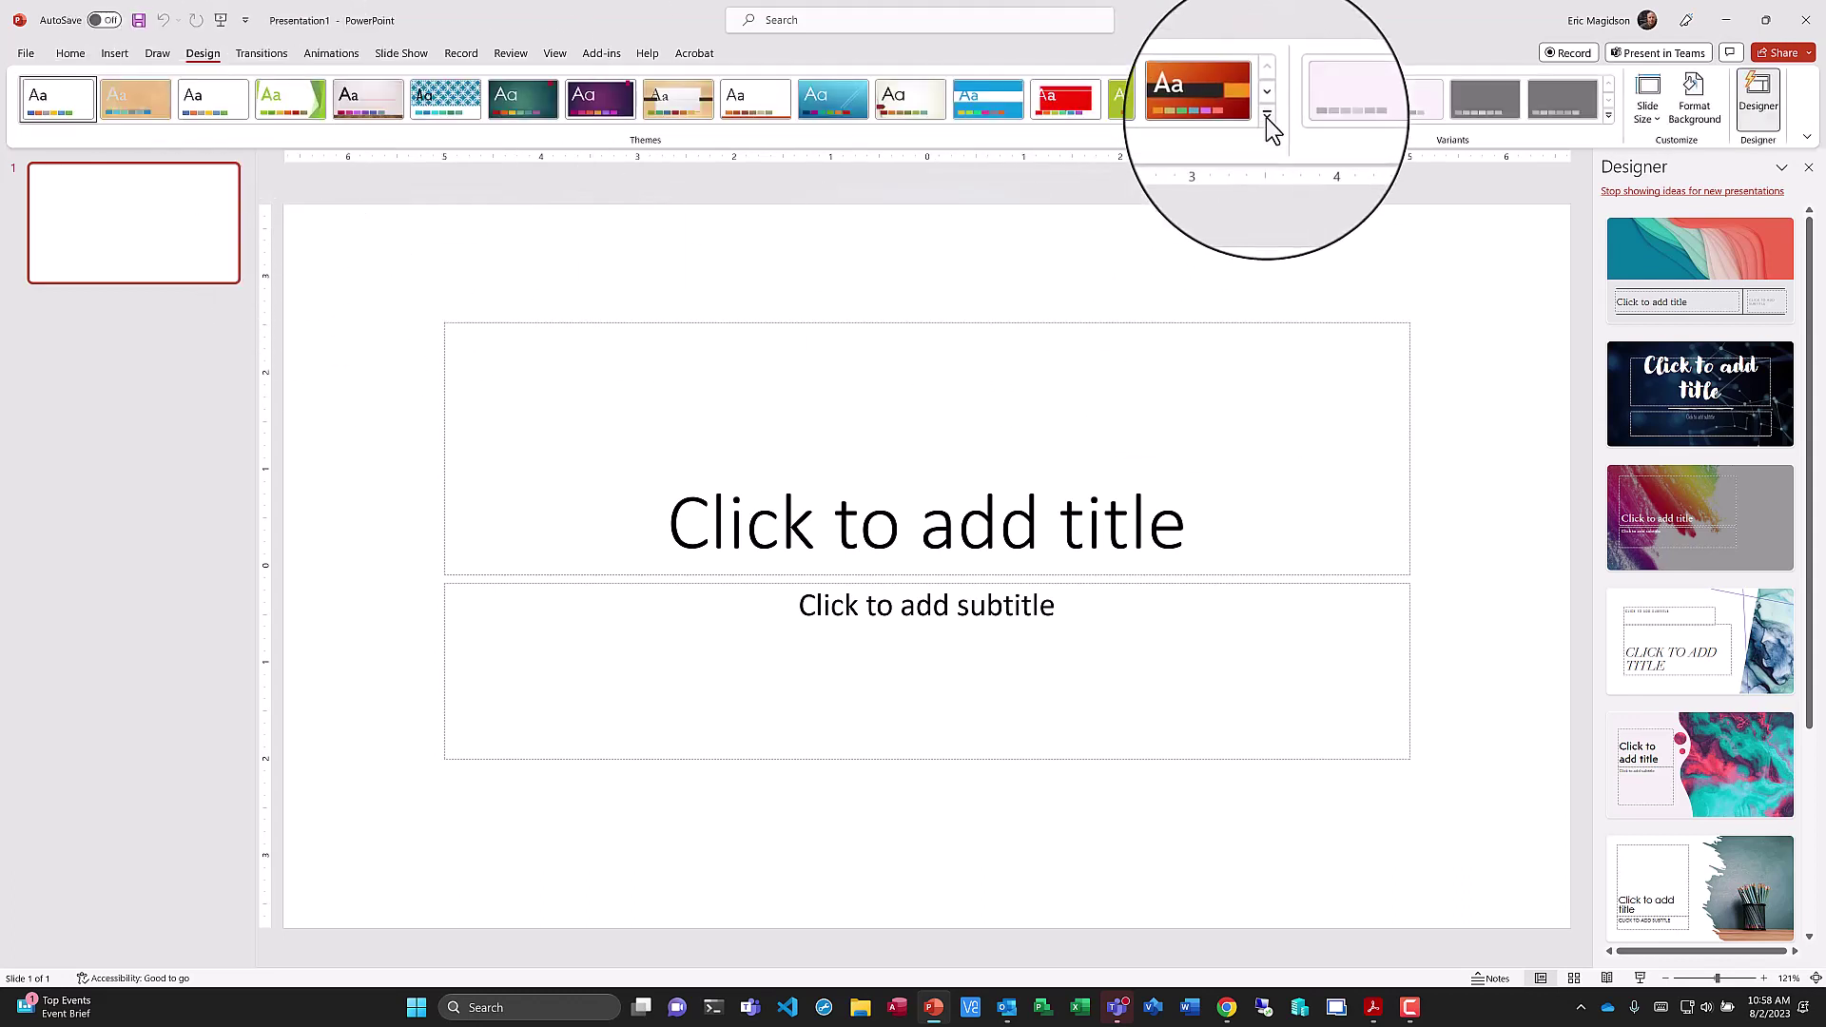
pyautogui.click(1289, 99)
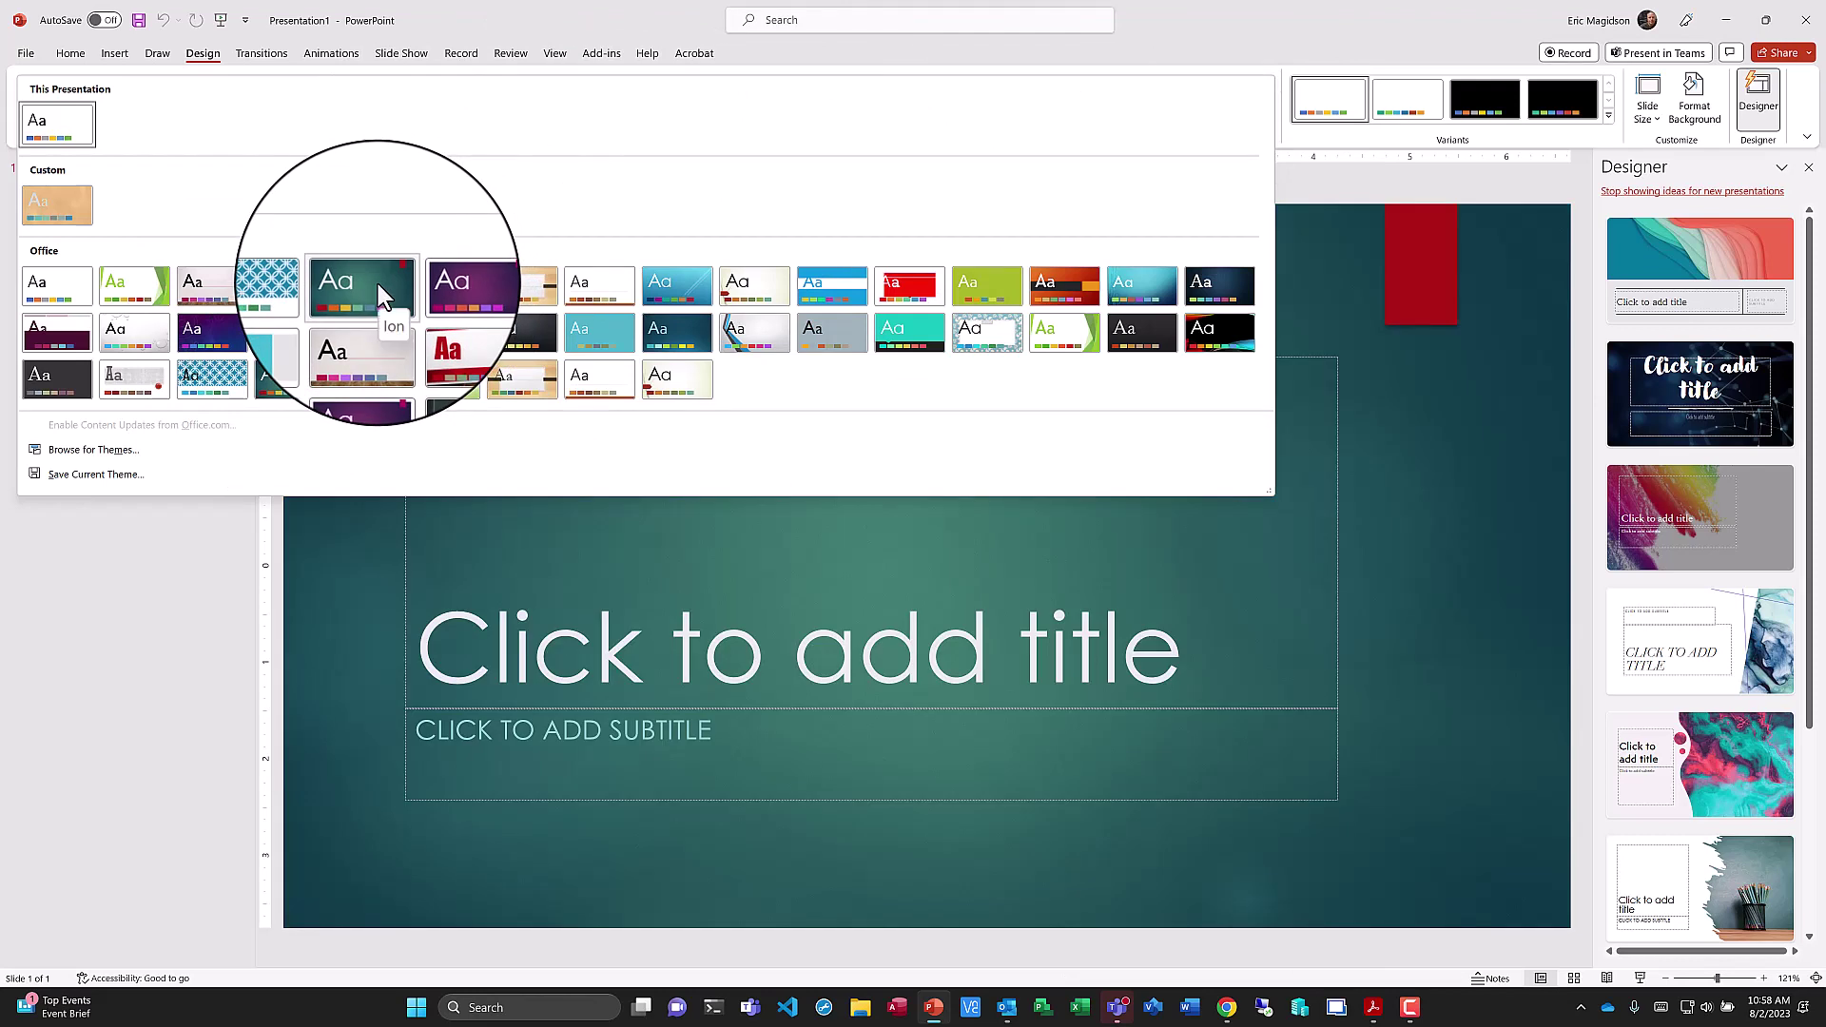
pyautogui.click(378, 285)
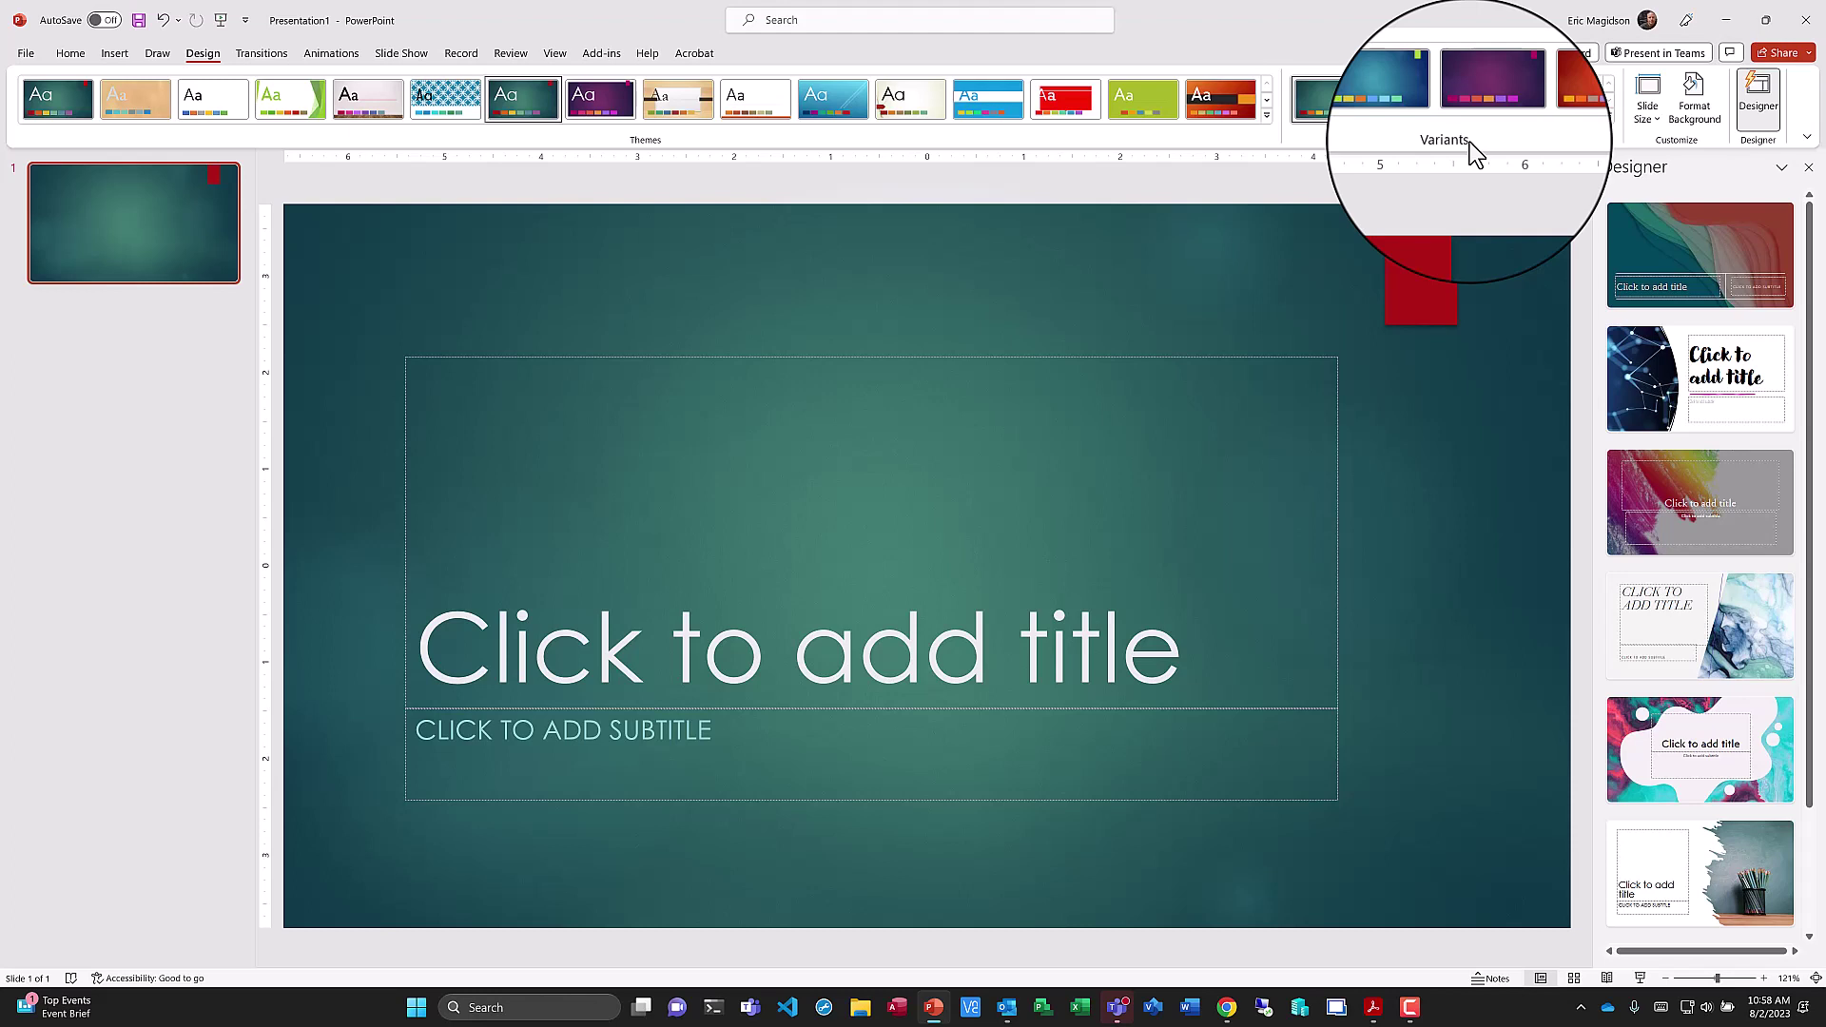
pyautogui.click(1413, 99)
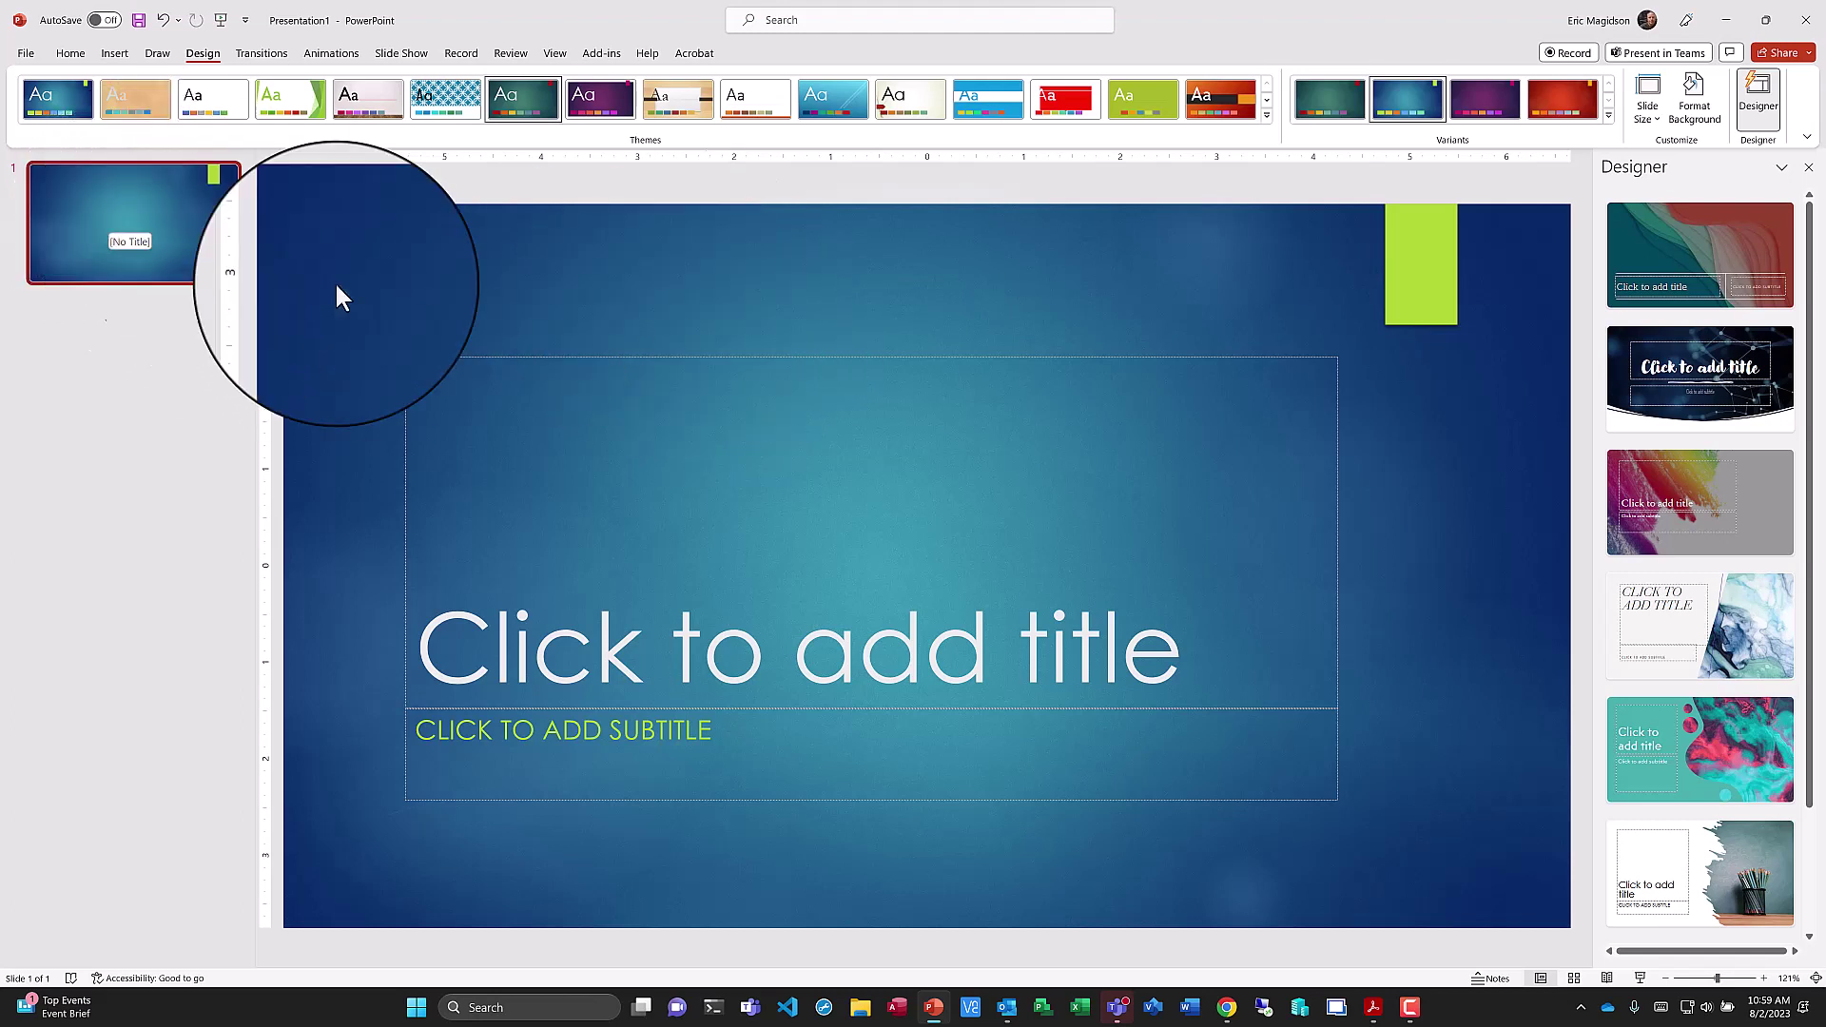
# Add a Title Slide layout slide and delete the extra first slide
pyautogui.click(116, 57)
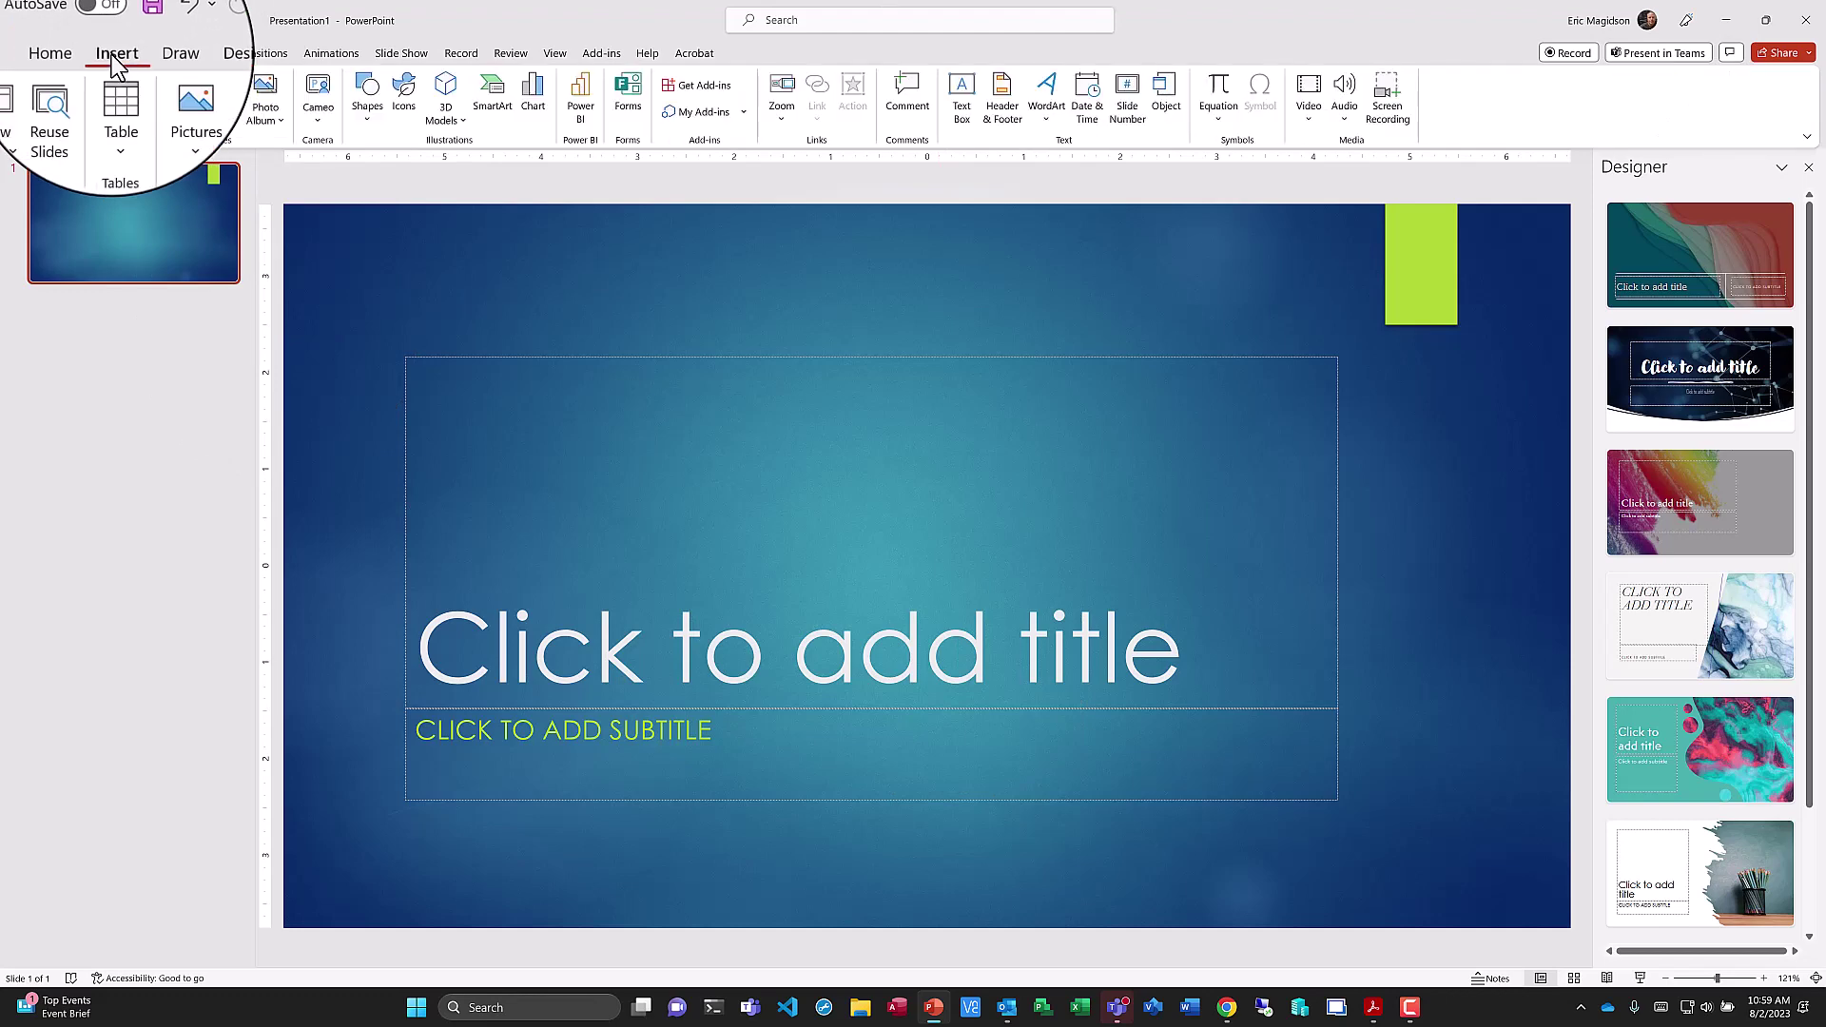
pyautogui.click(42, 122)
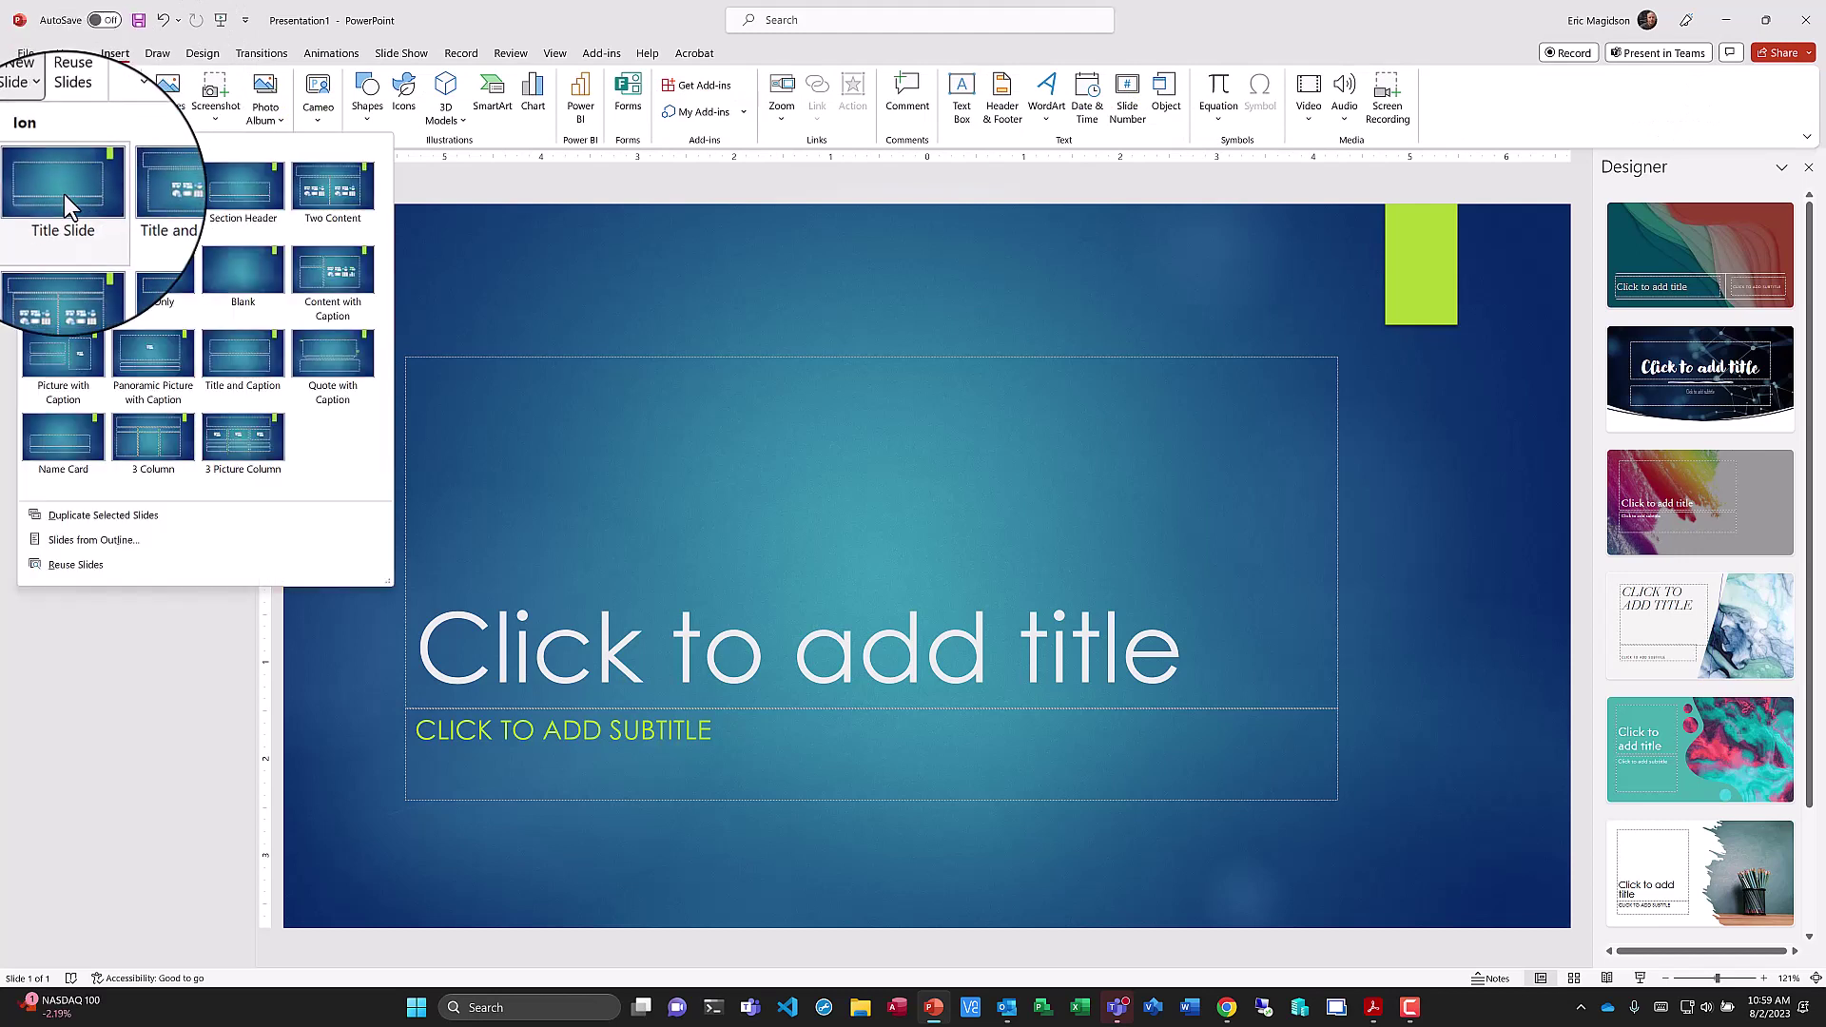
pyautogui.click(64, 194)
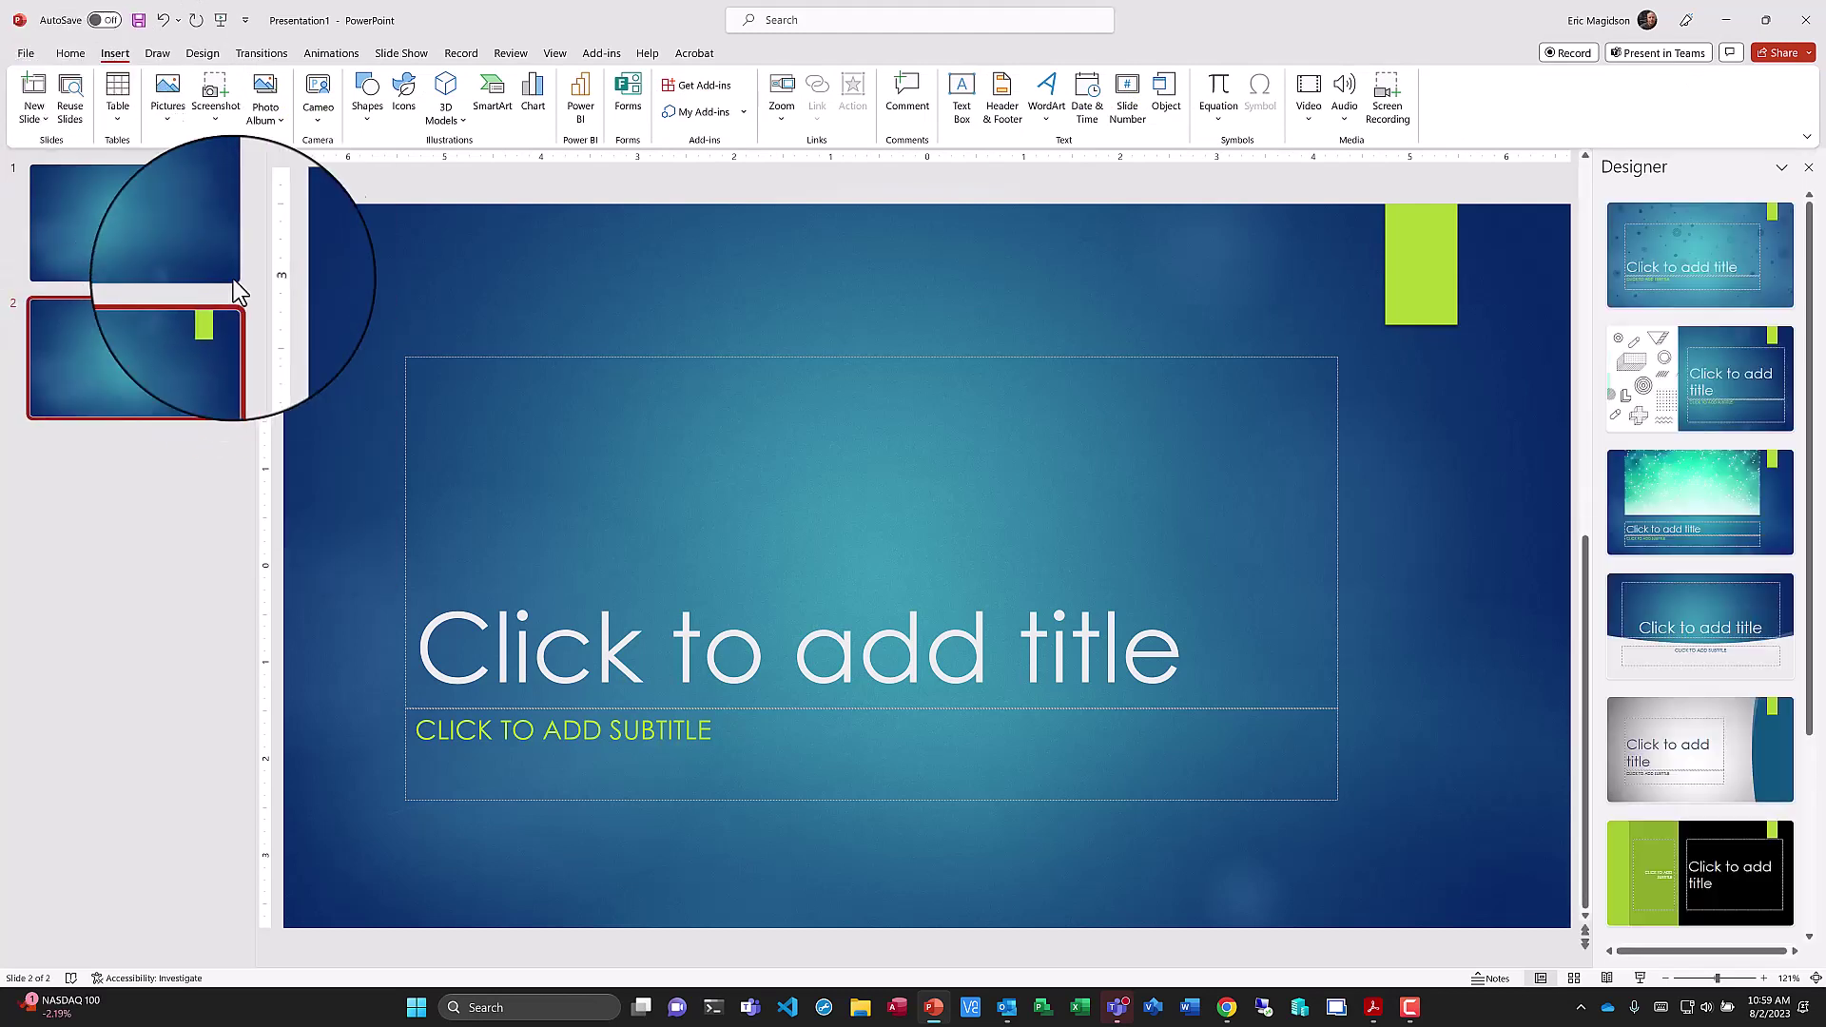
pyautogui.rightClick(170, 228)
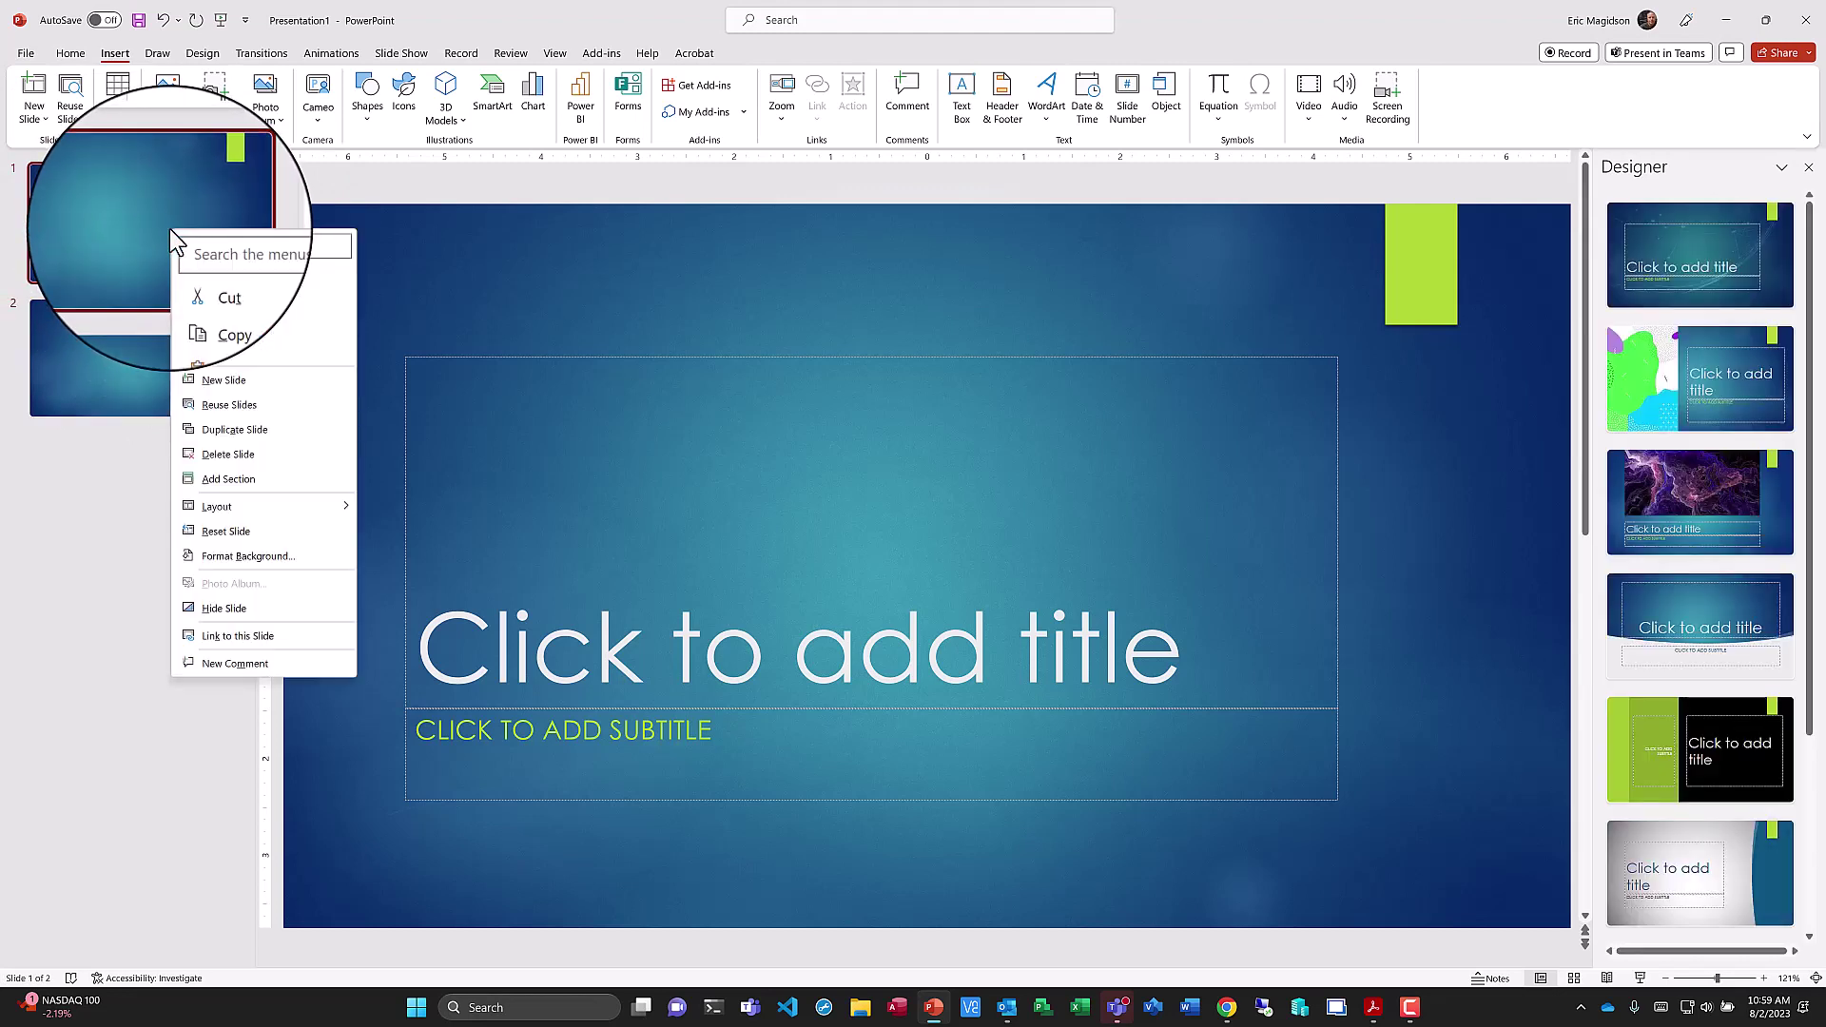
pyautogui.click(245, 456)
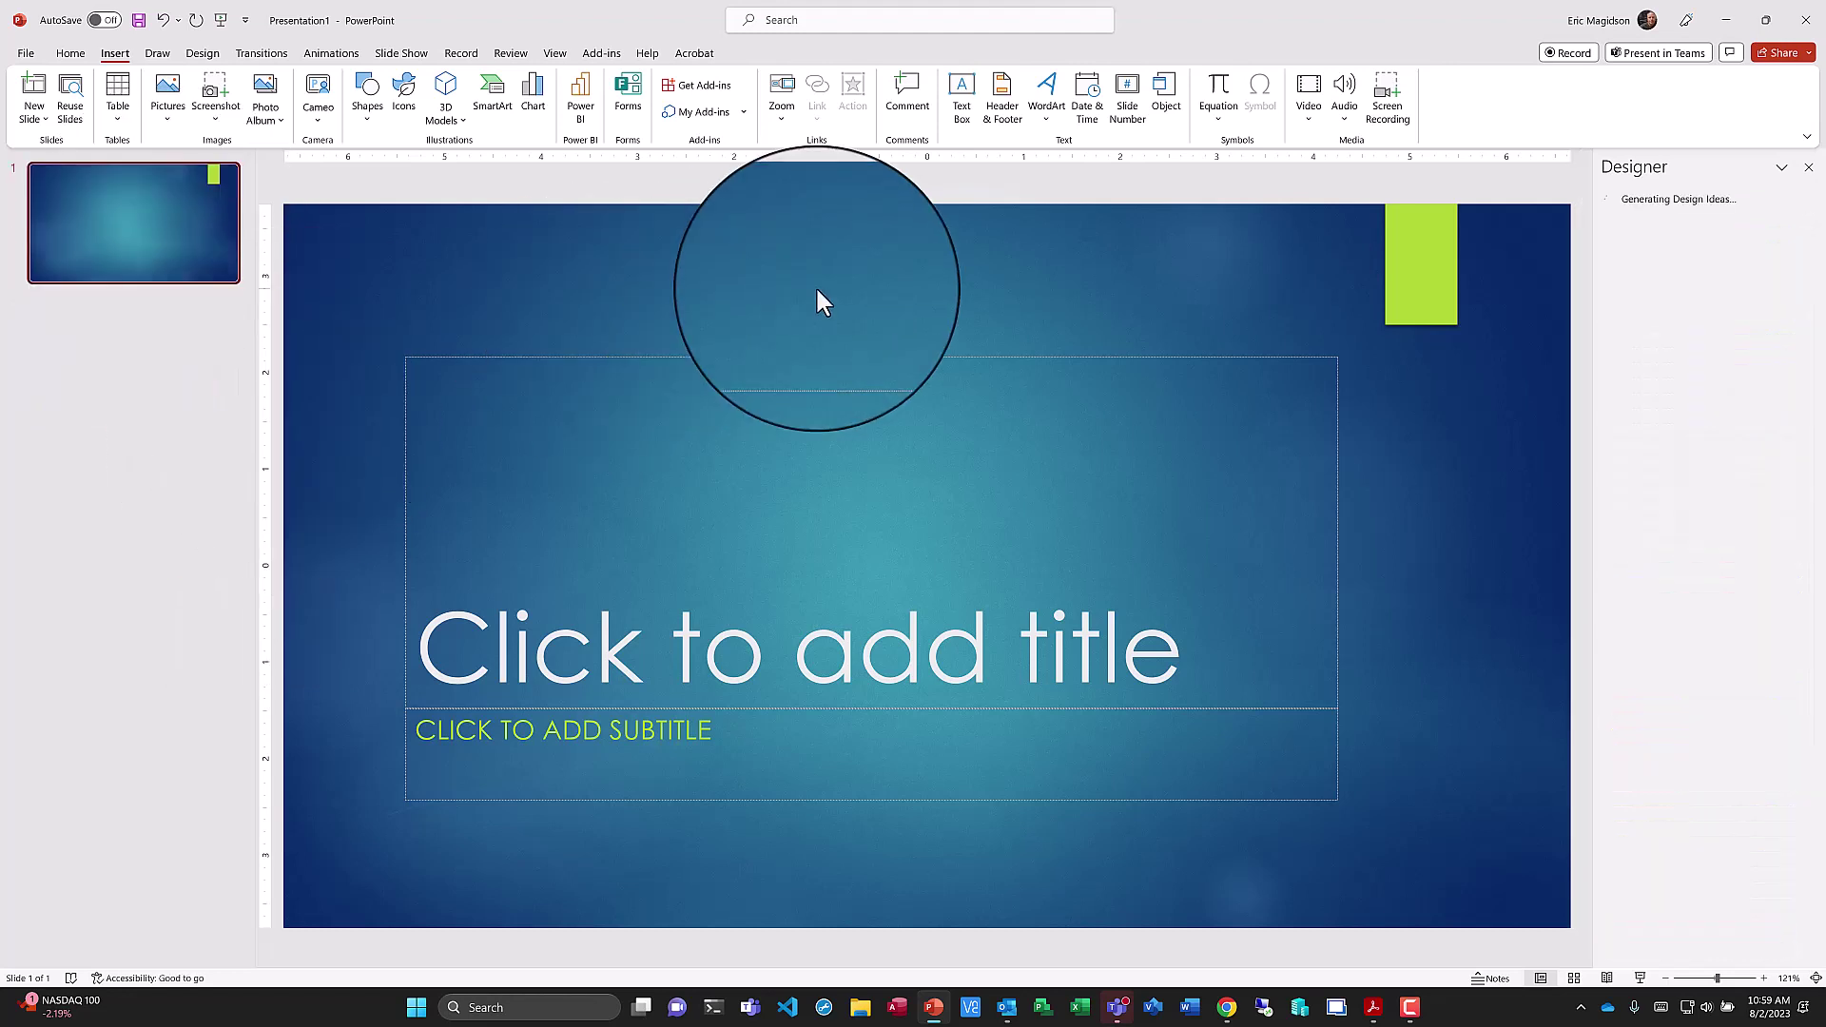
# Enter the title 'This is My TItle' in the title placeholder
pyautogui.click(955, 663)
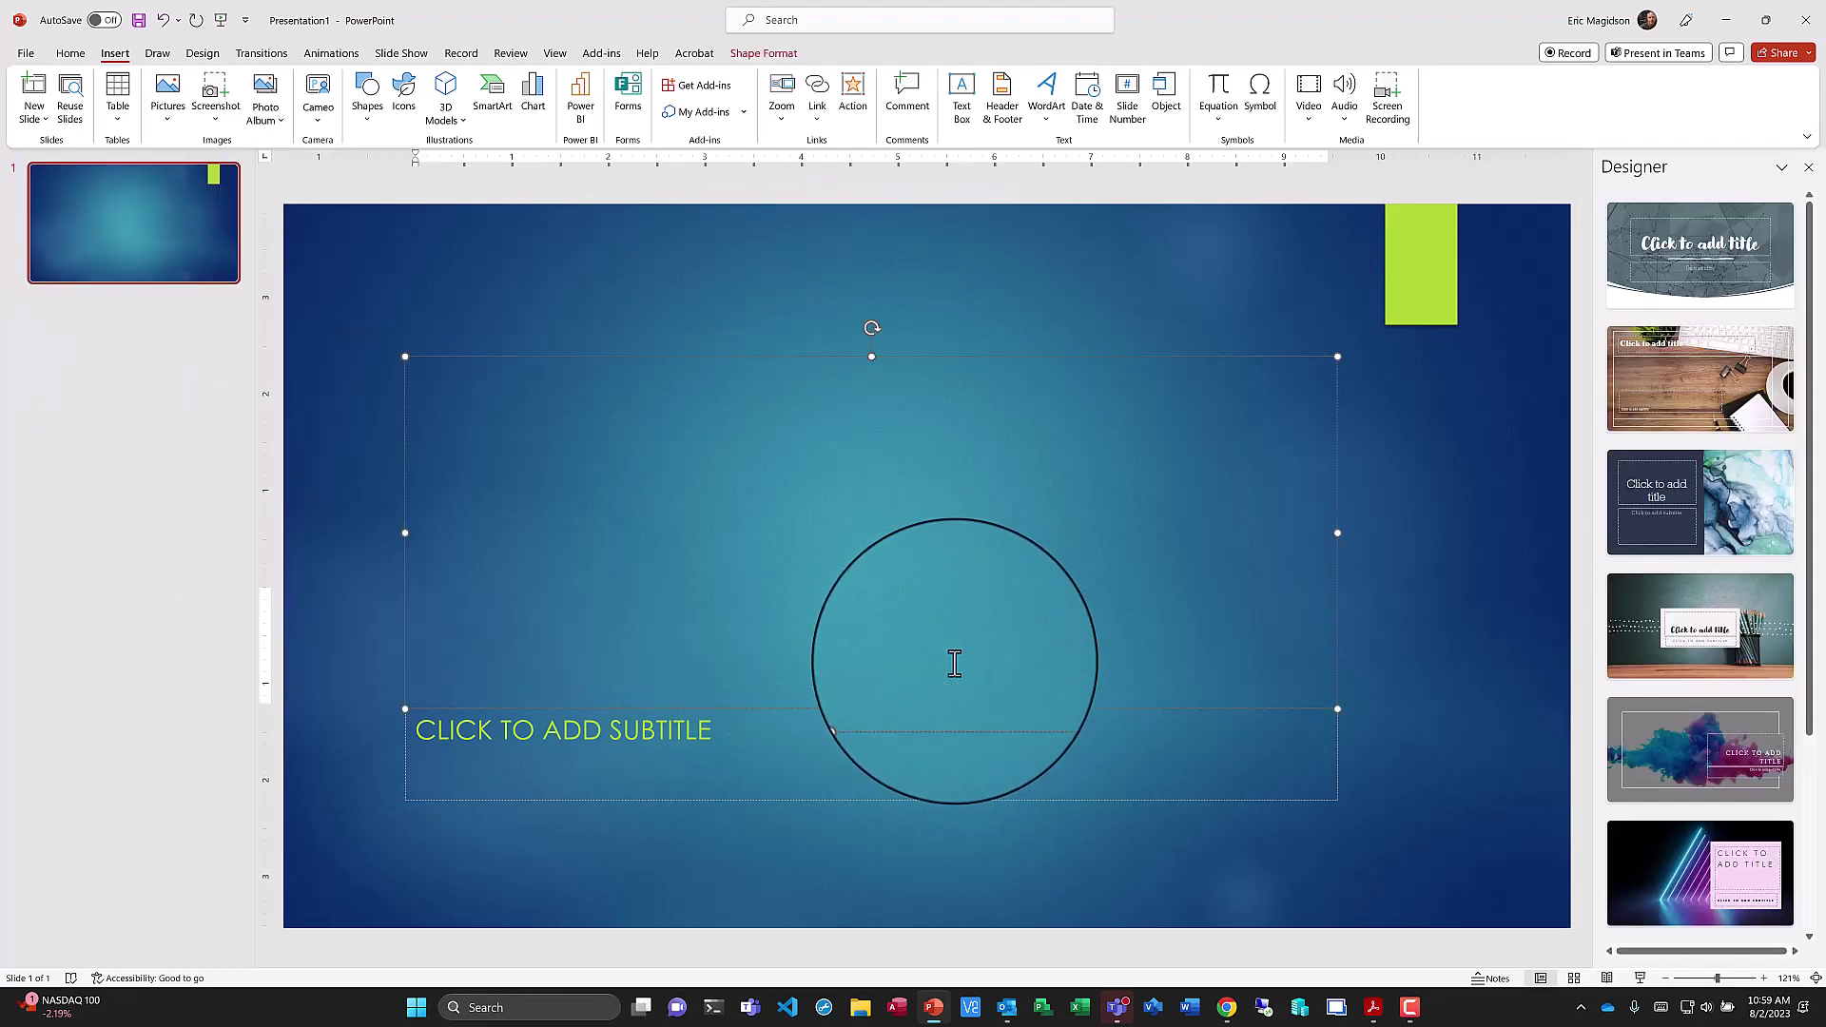
pyautogui.write('This is')
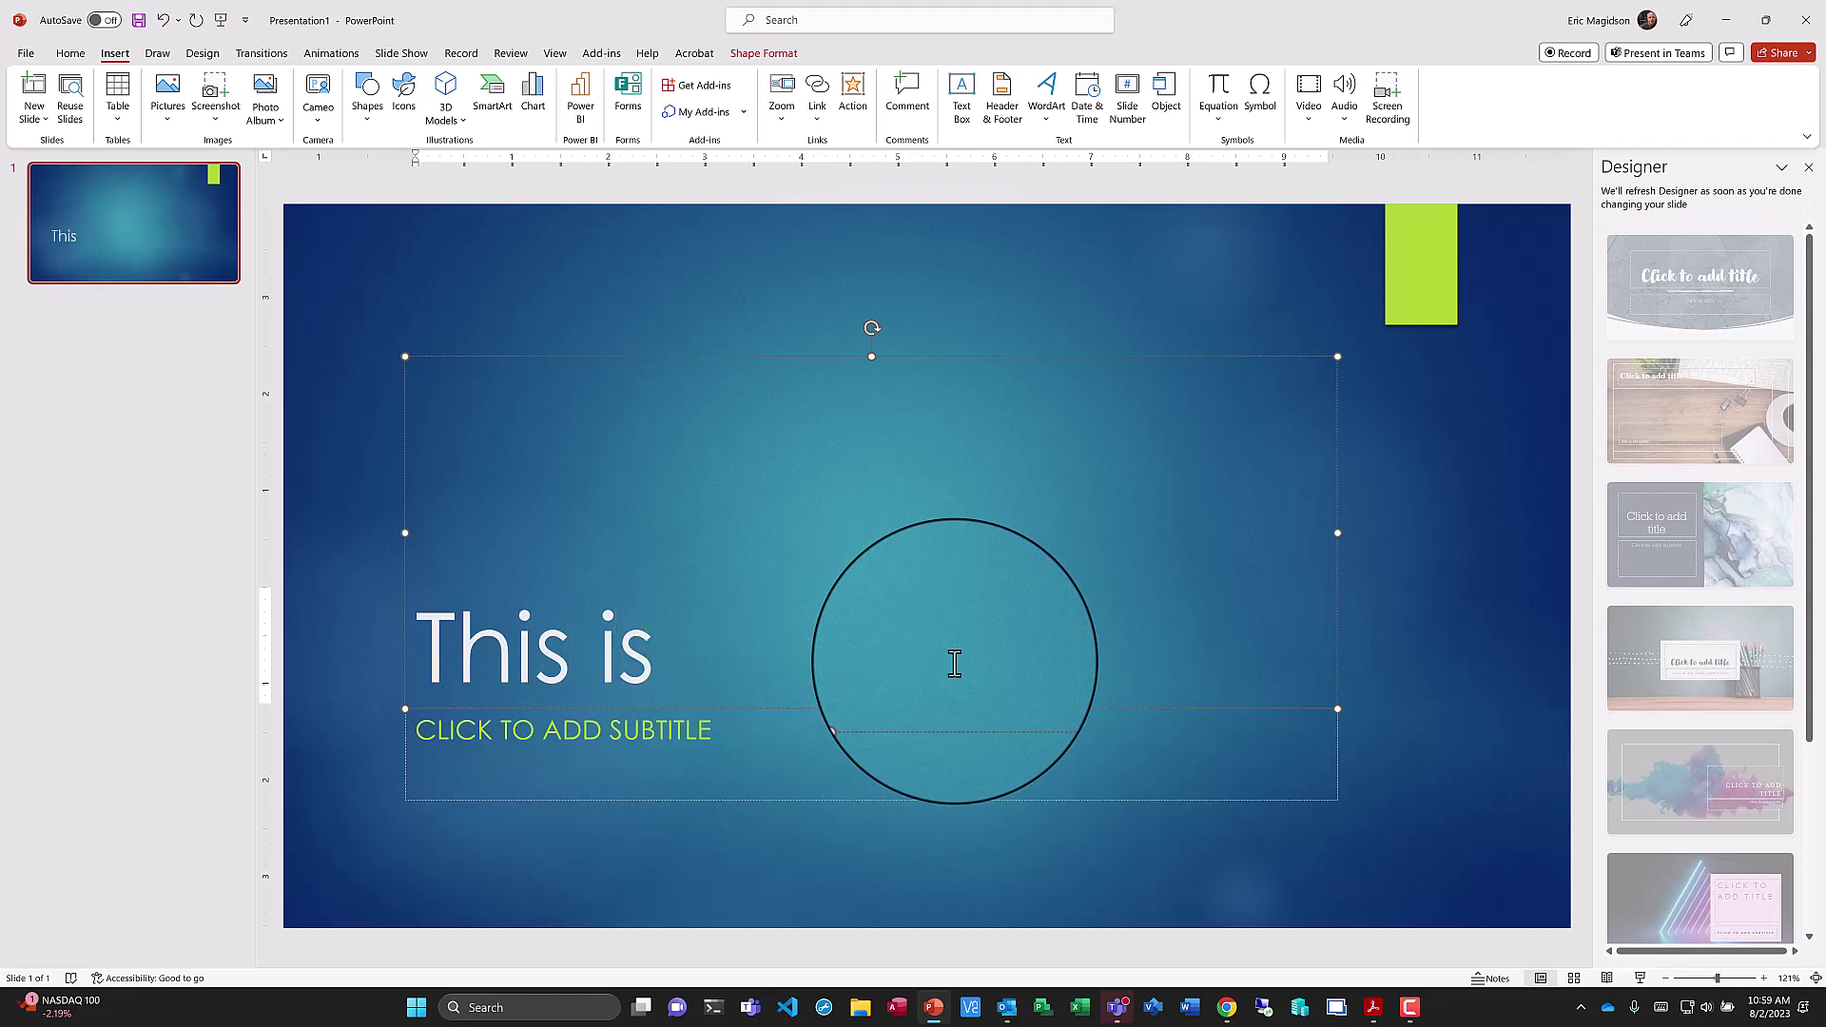
pyautogui.write(' my')
pyautogui.press('BackSpace')
pyautogui.press('BackSpace')
pyautogui.write('M')
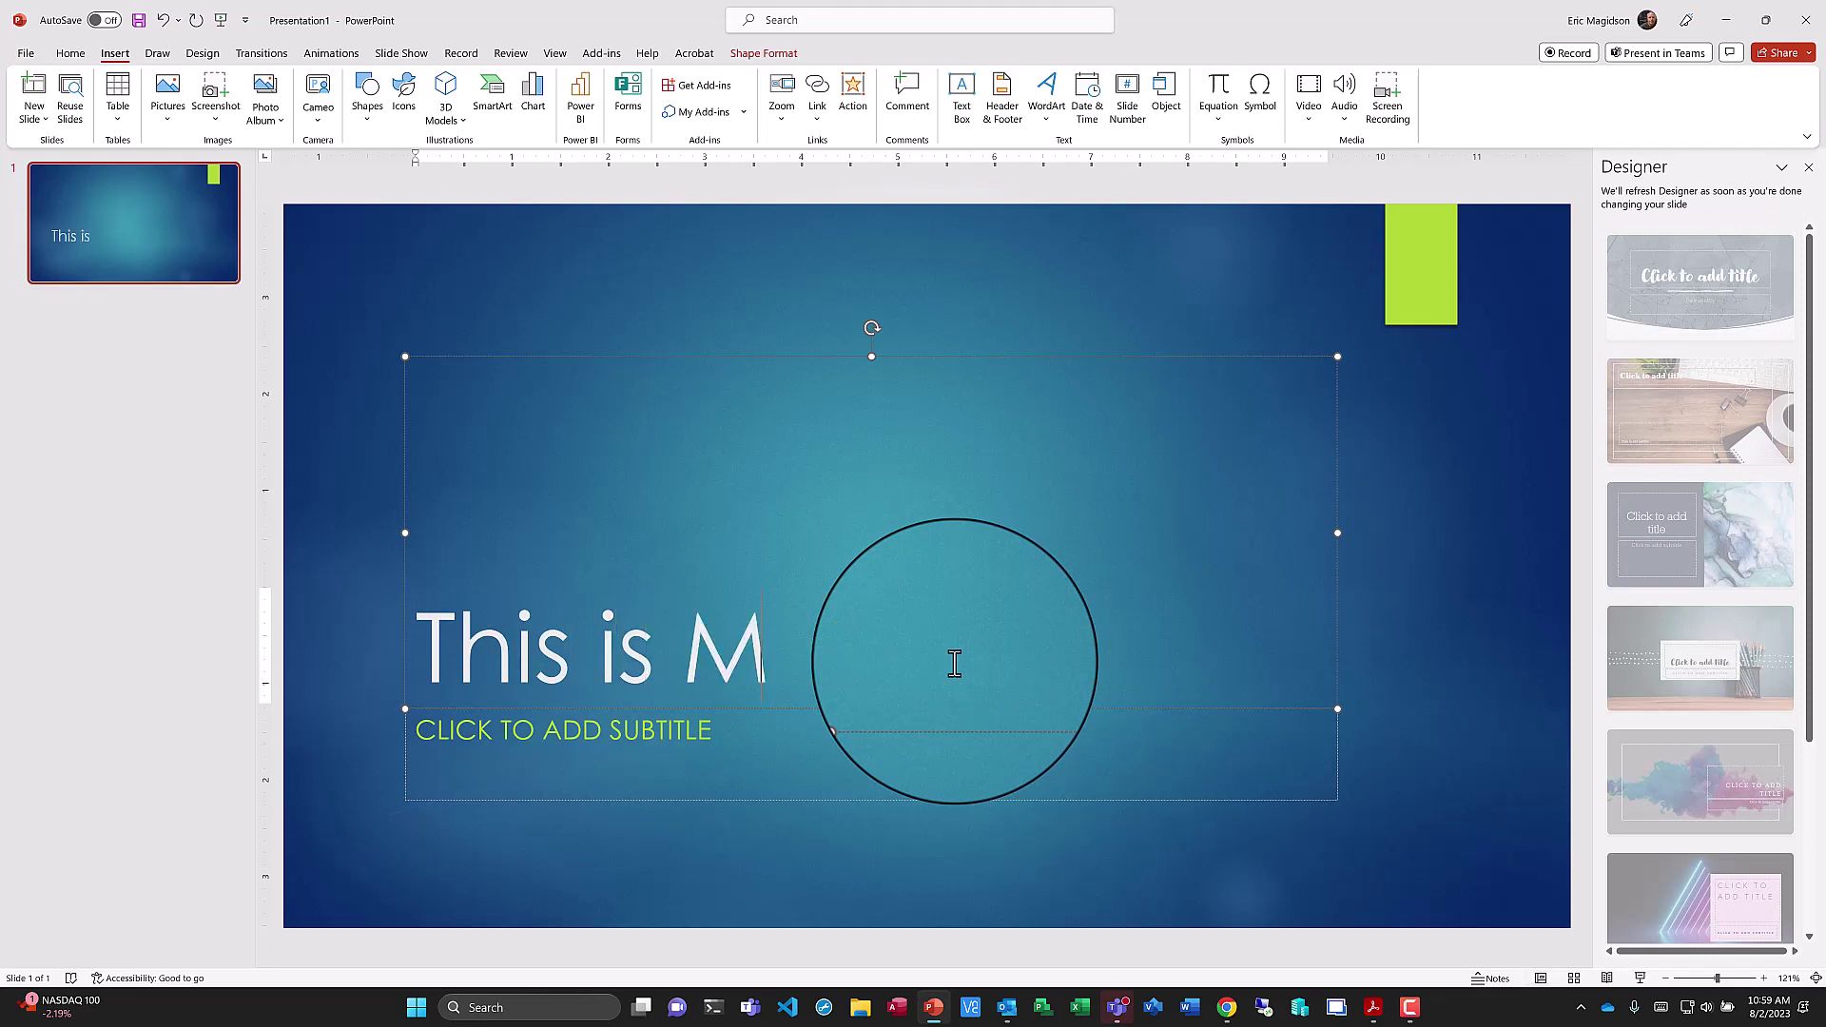
pyautogui.write('y TItle')
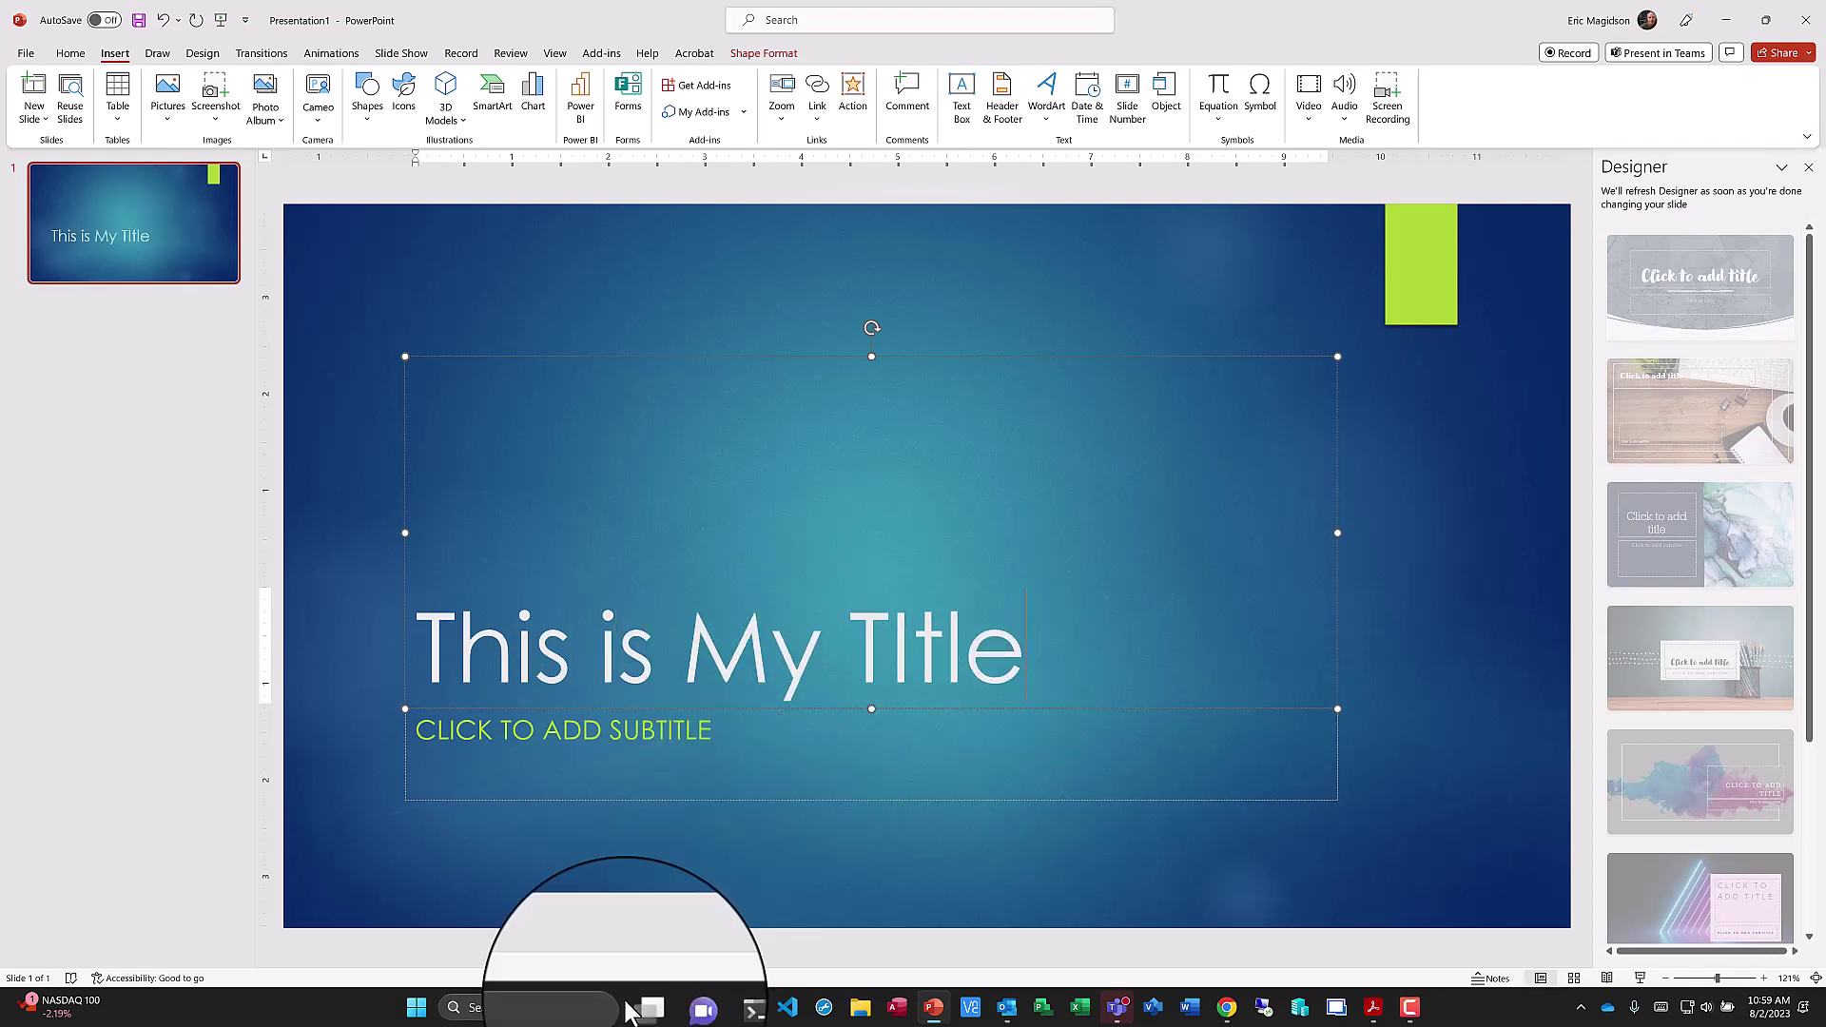
# Enter the subtitle 'LEARNING POWERPOINT OFFICE 2021/ MICROSOFT 365'
pyautogui.click(665, 748)
pyautogui.write('LEARNING HOWERPOINT OFFICE 202')
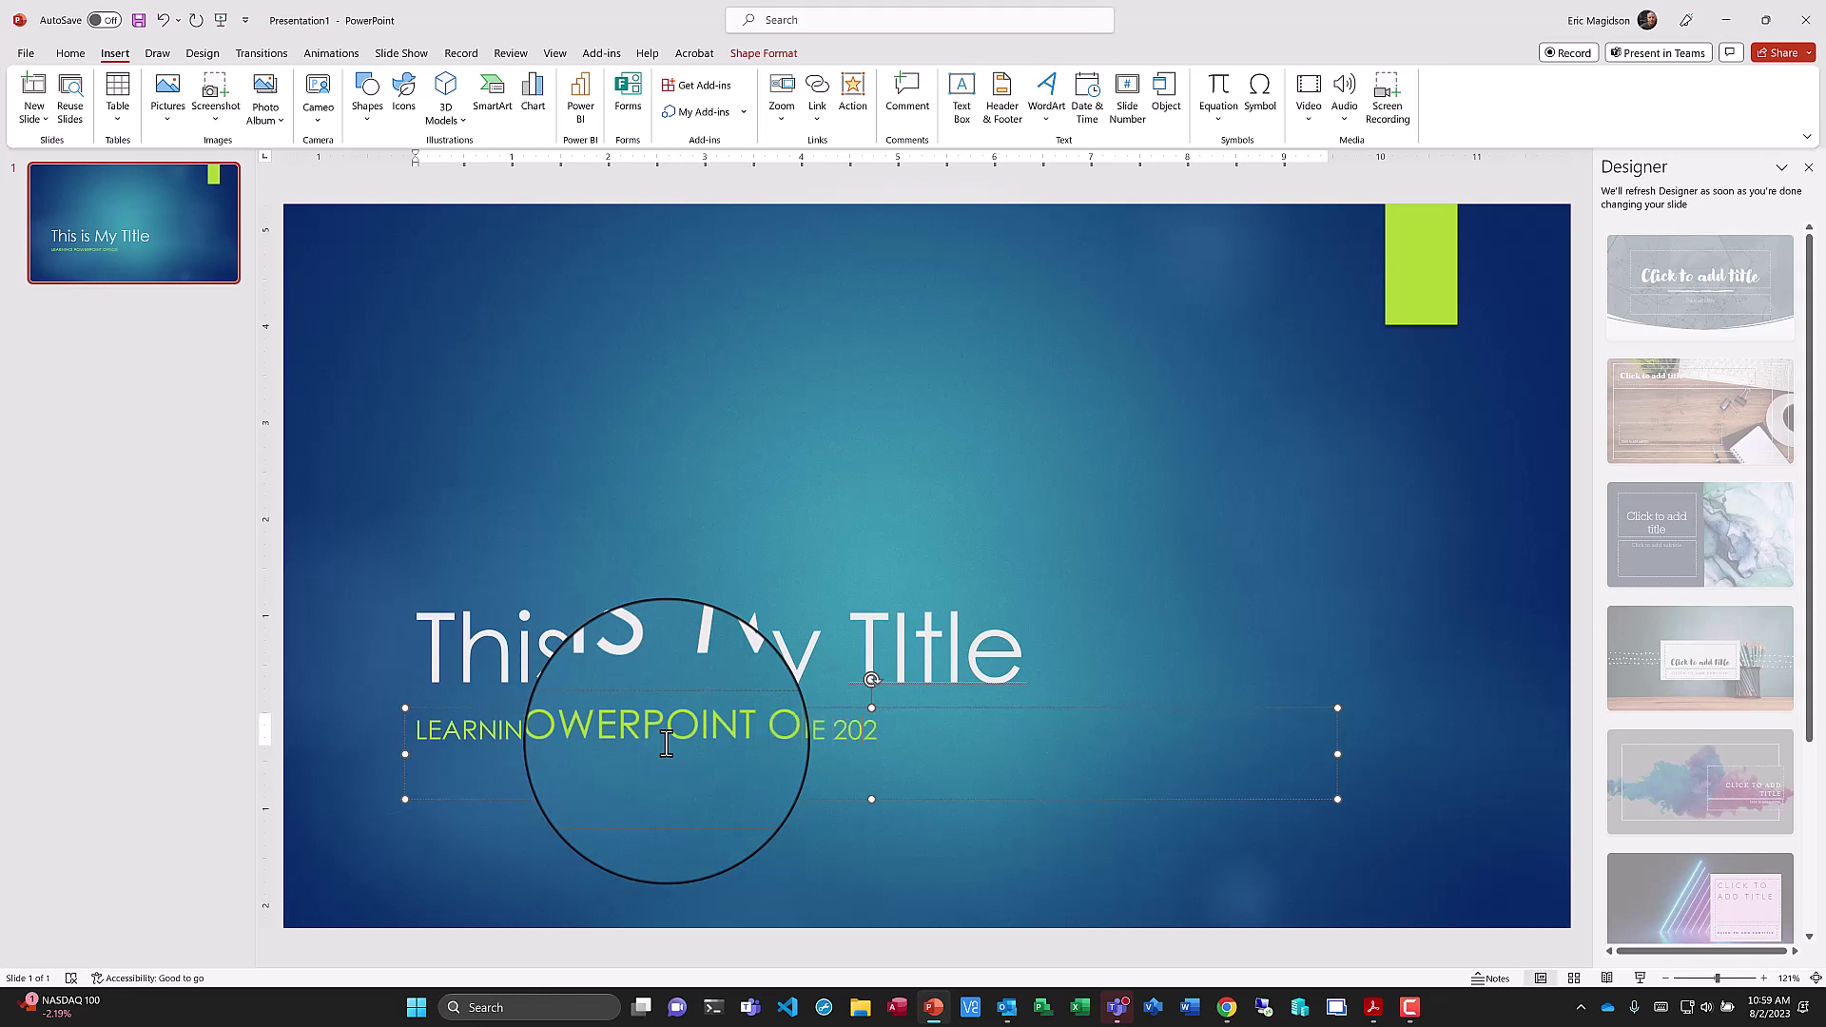
pyautogui.write('1/ MICROSOFT 365')
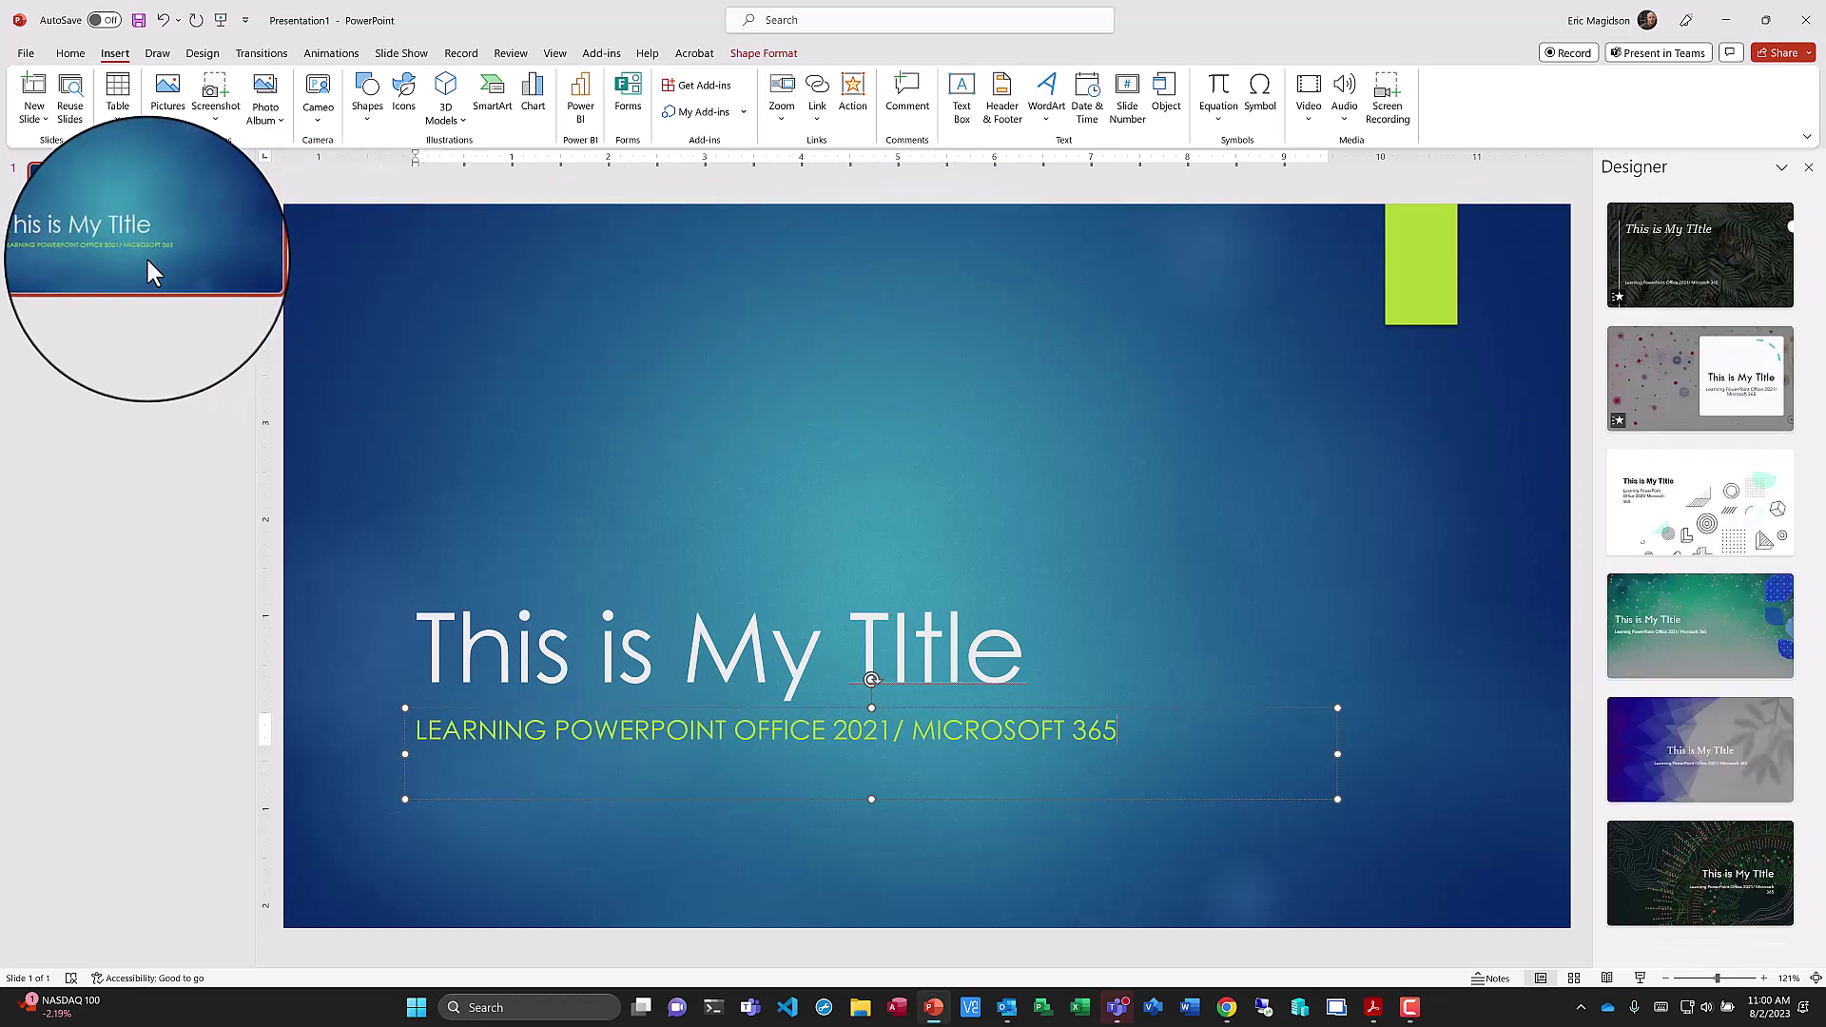
pyautogui.click(45, 121)
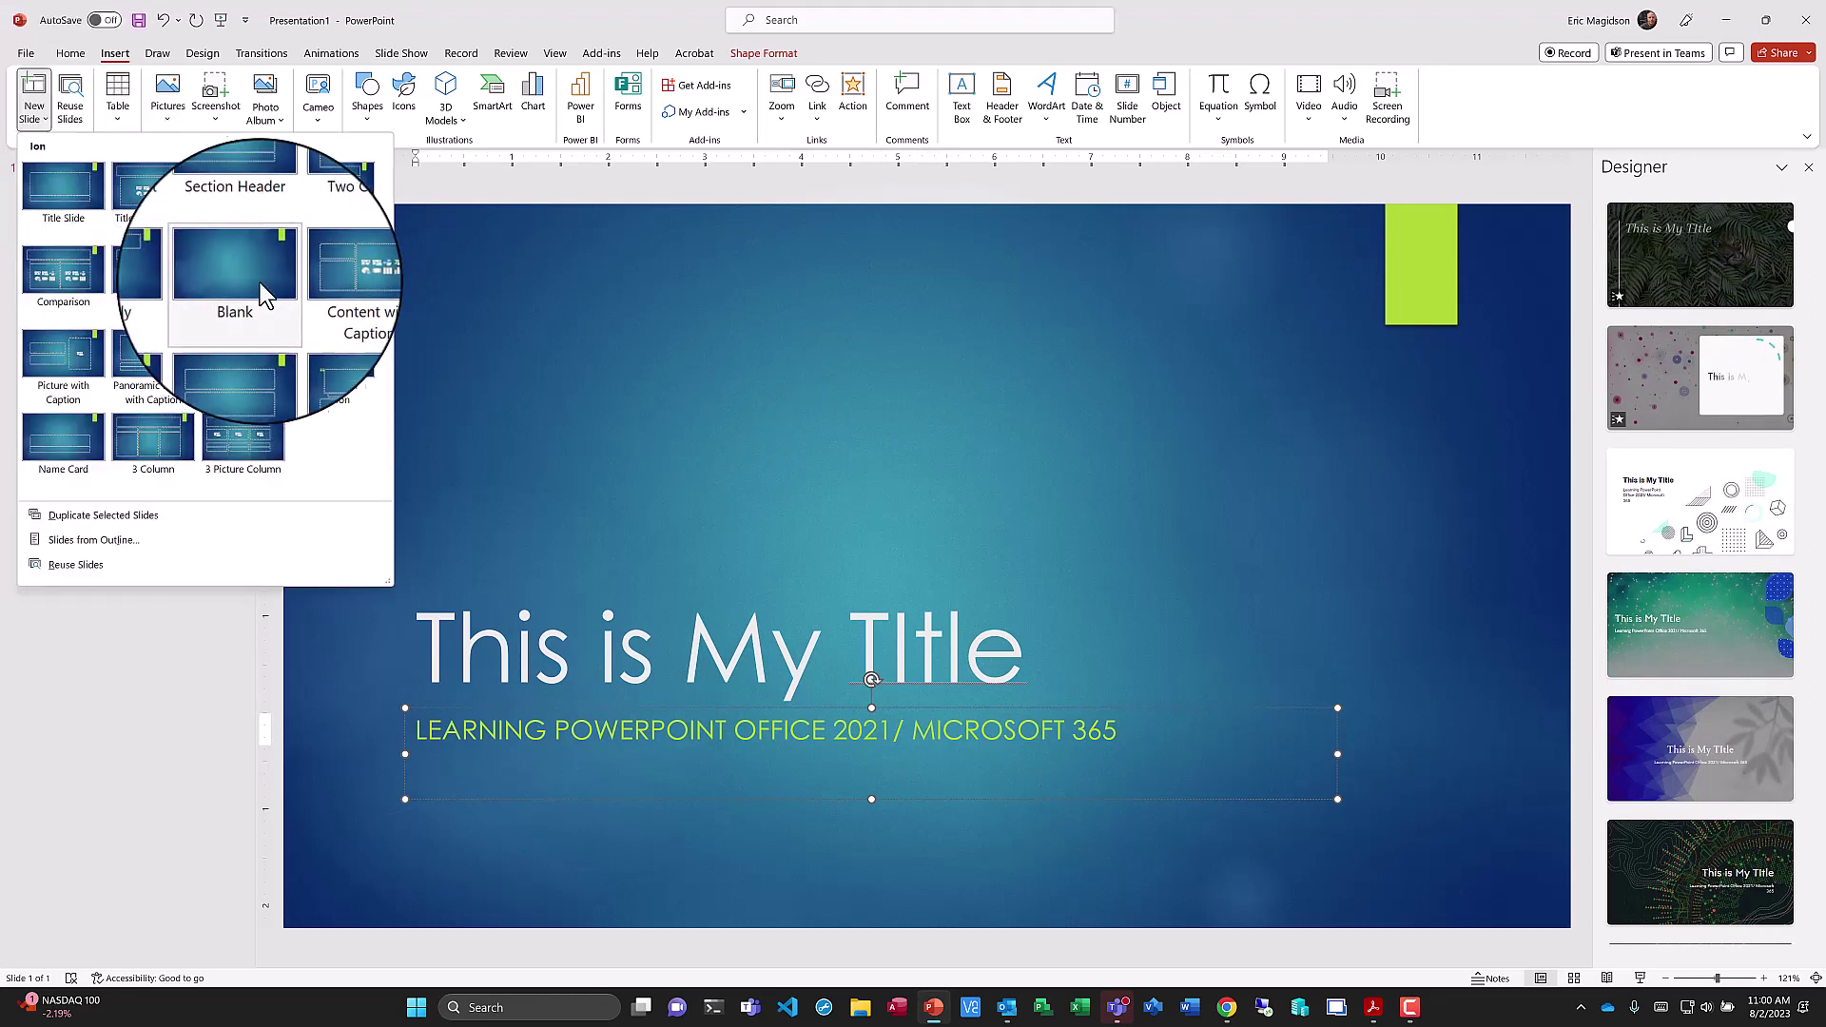
# Add a blank second slide and draw a large text box across it
pyautogui.press('Escape')
pyautogui.hotkey('ctrl', 'm')
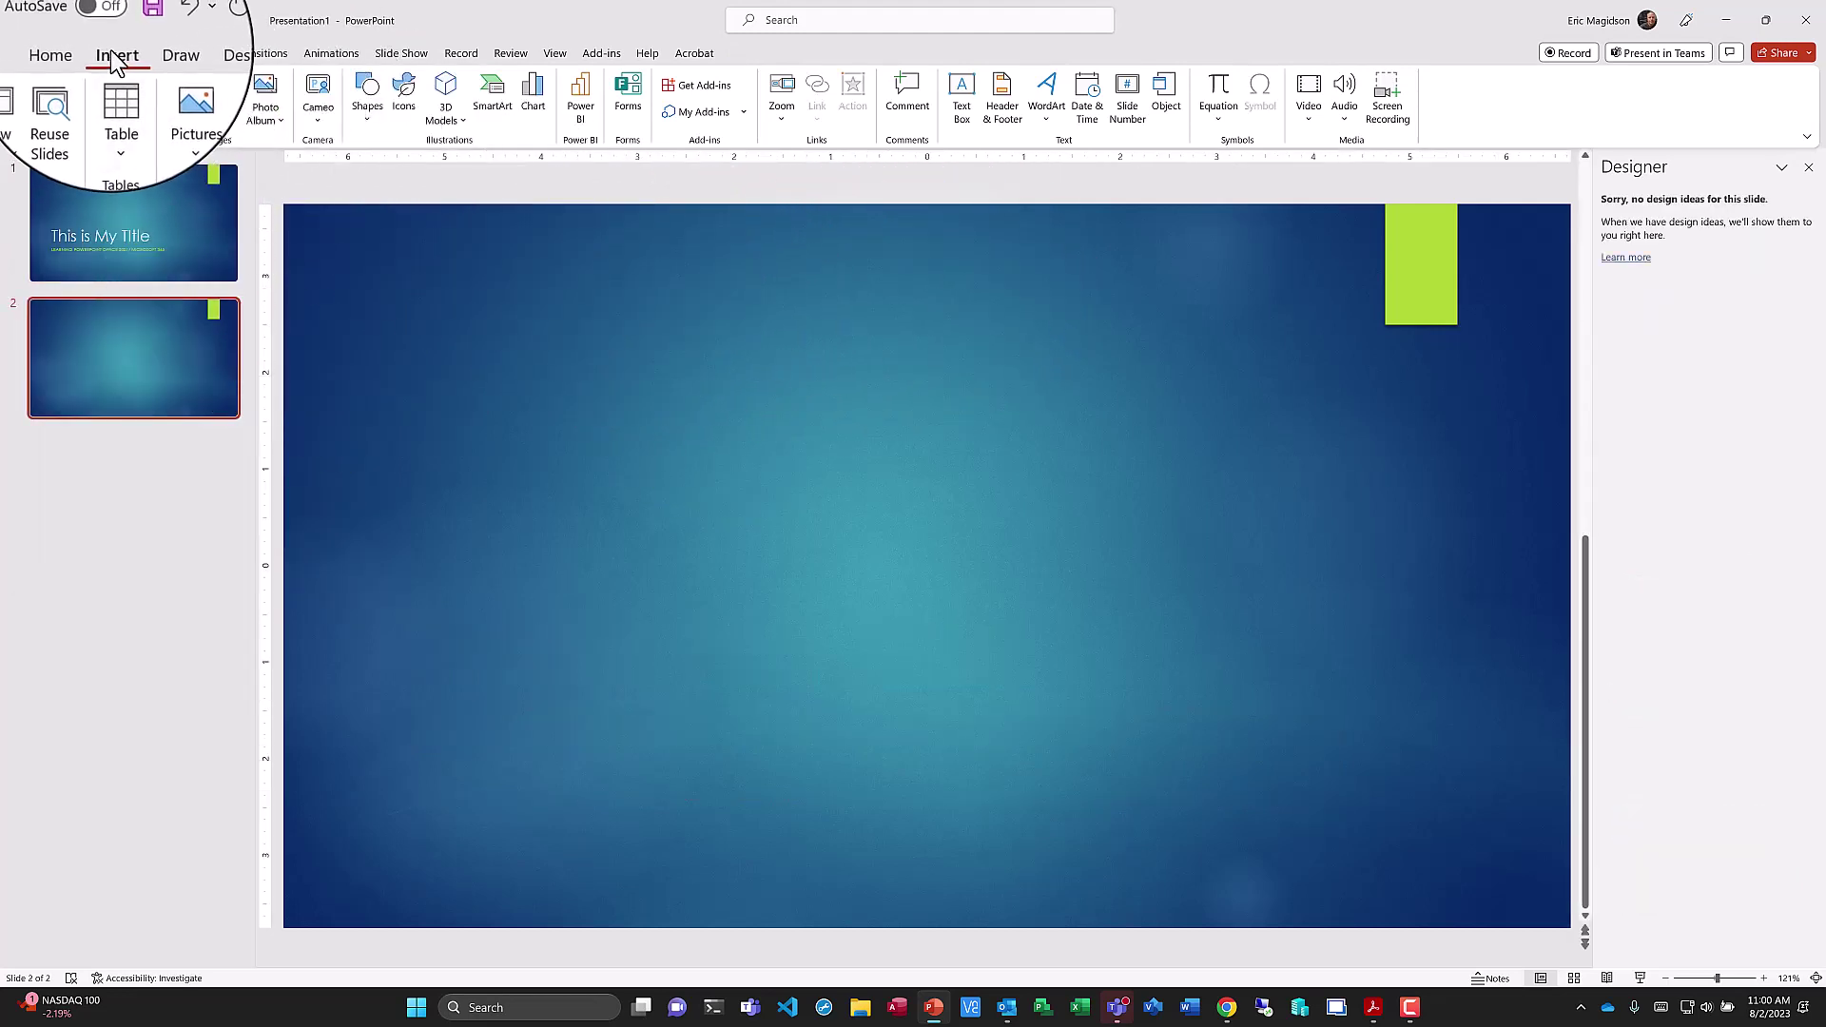
pyautogui.click(961, 95)
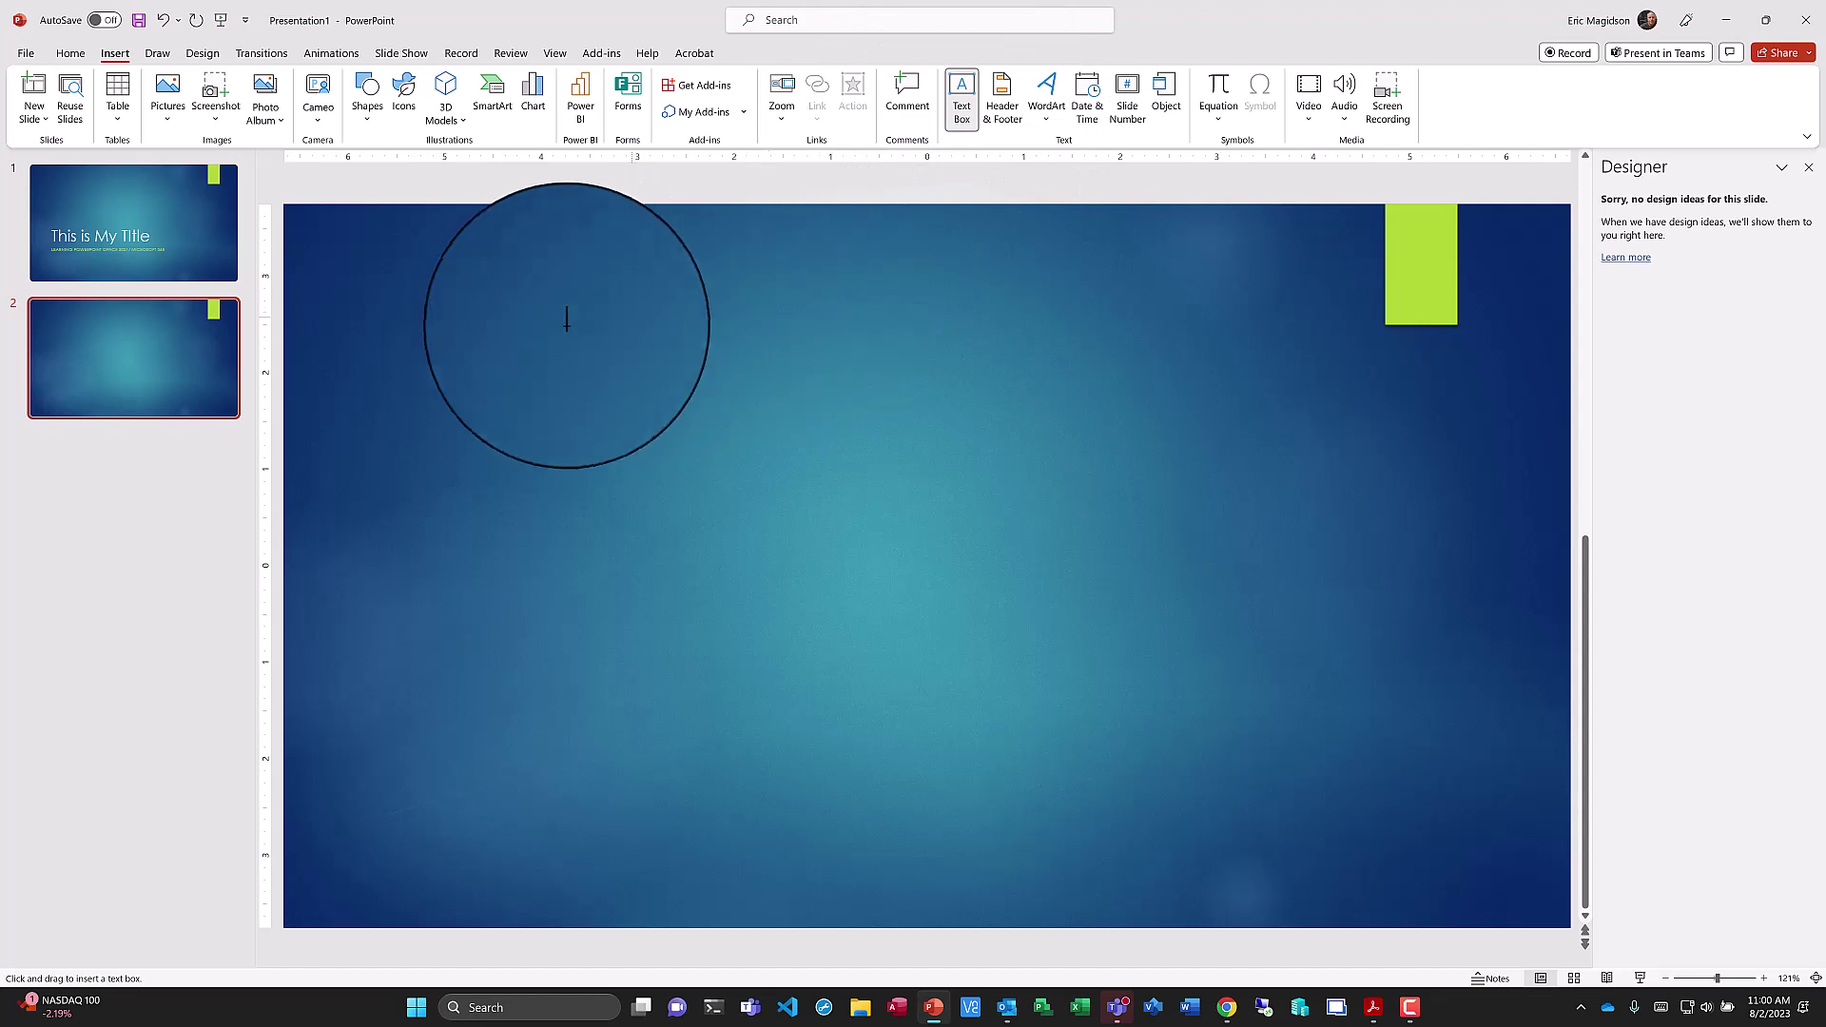
pyautogui.moveTo(529, 326); pyautogui.dragTo(1313, 824)
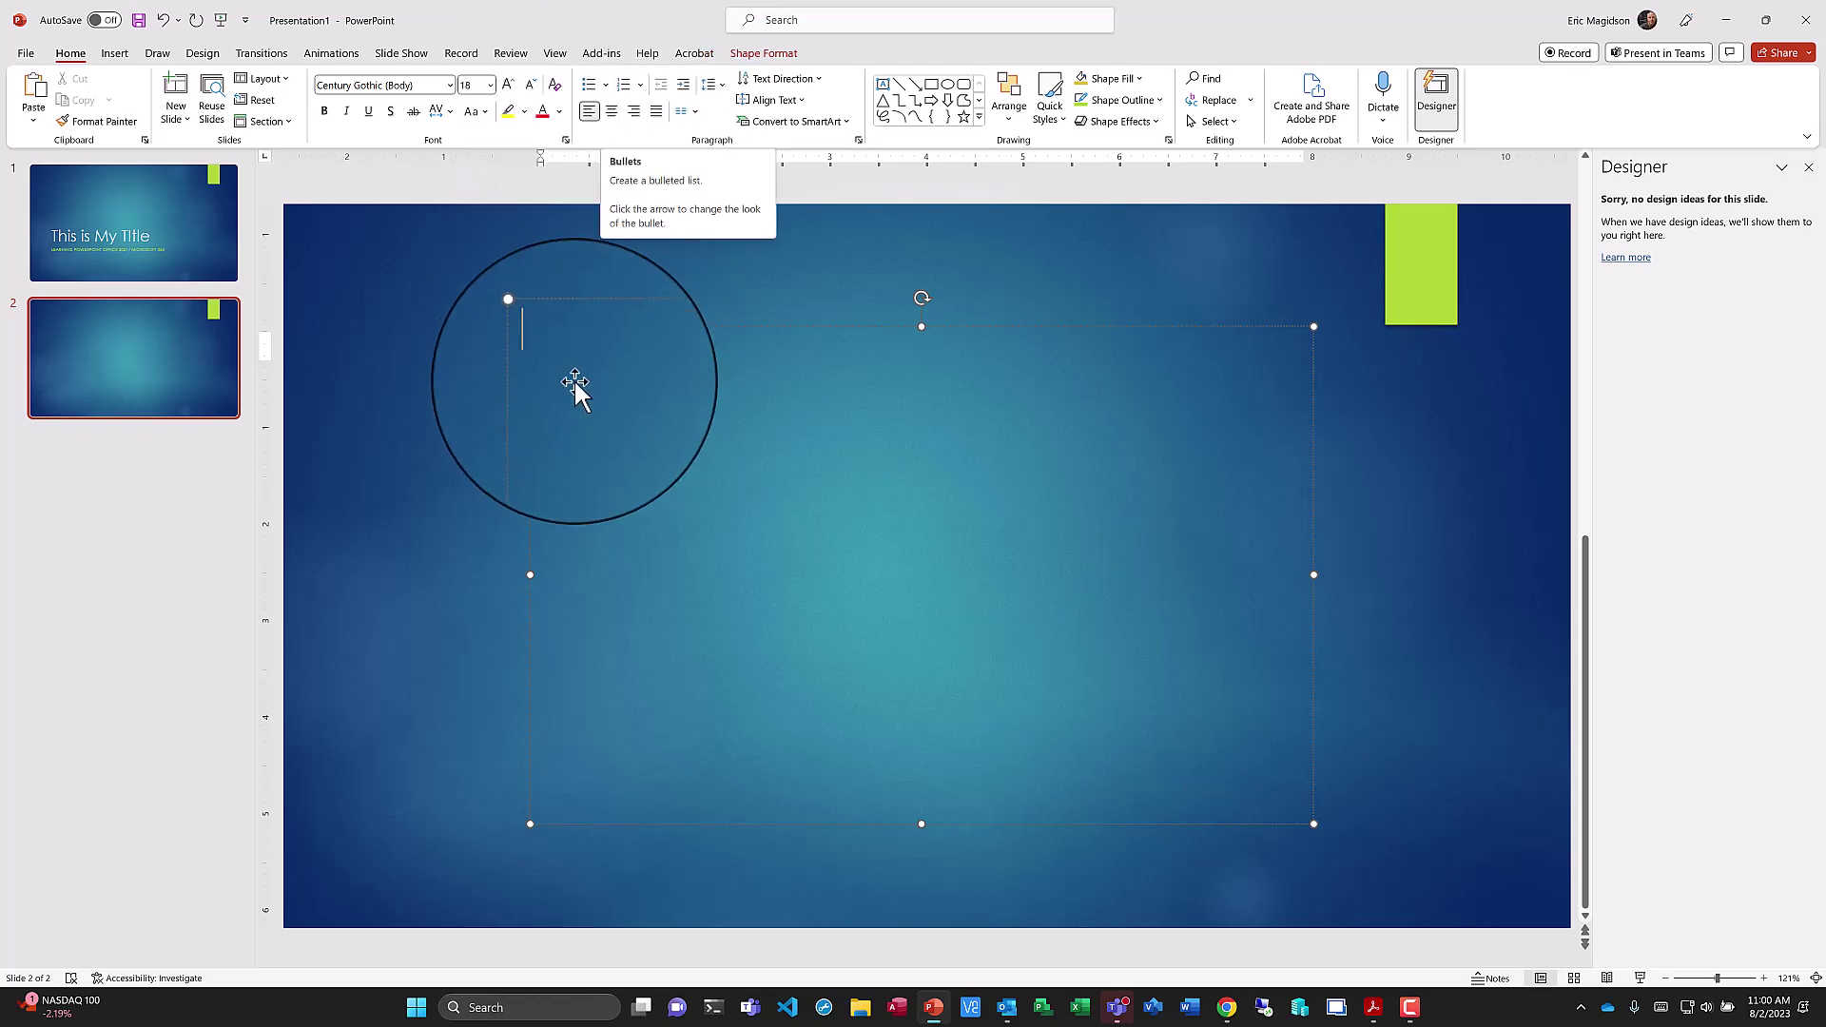
# Type 'This is a Multilevel bulleted list' in the text box and start a new line
pyautogui.write('This')
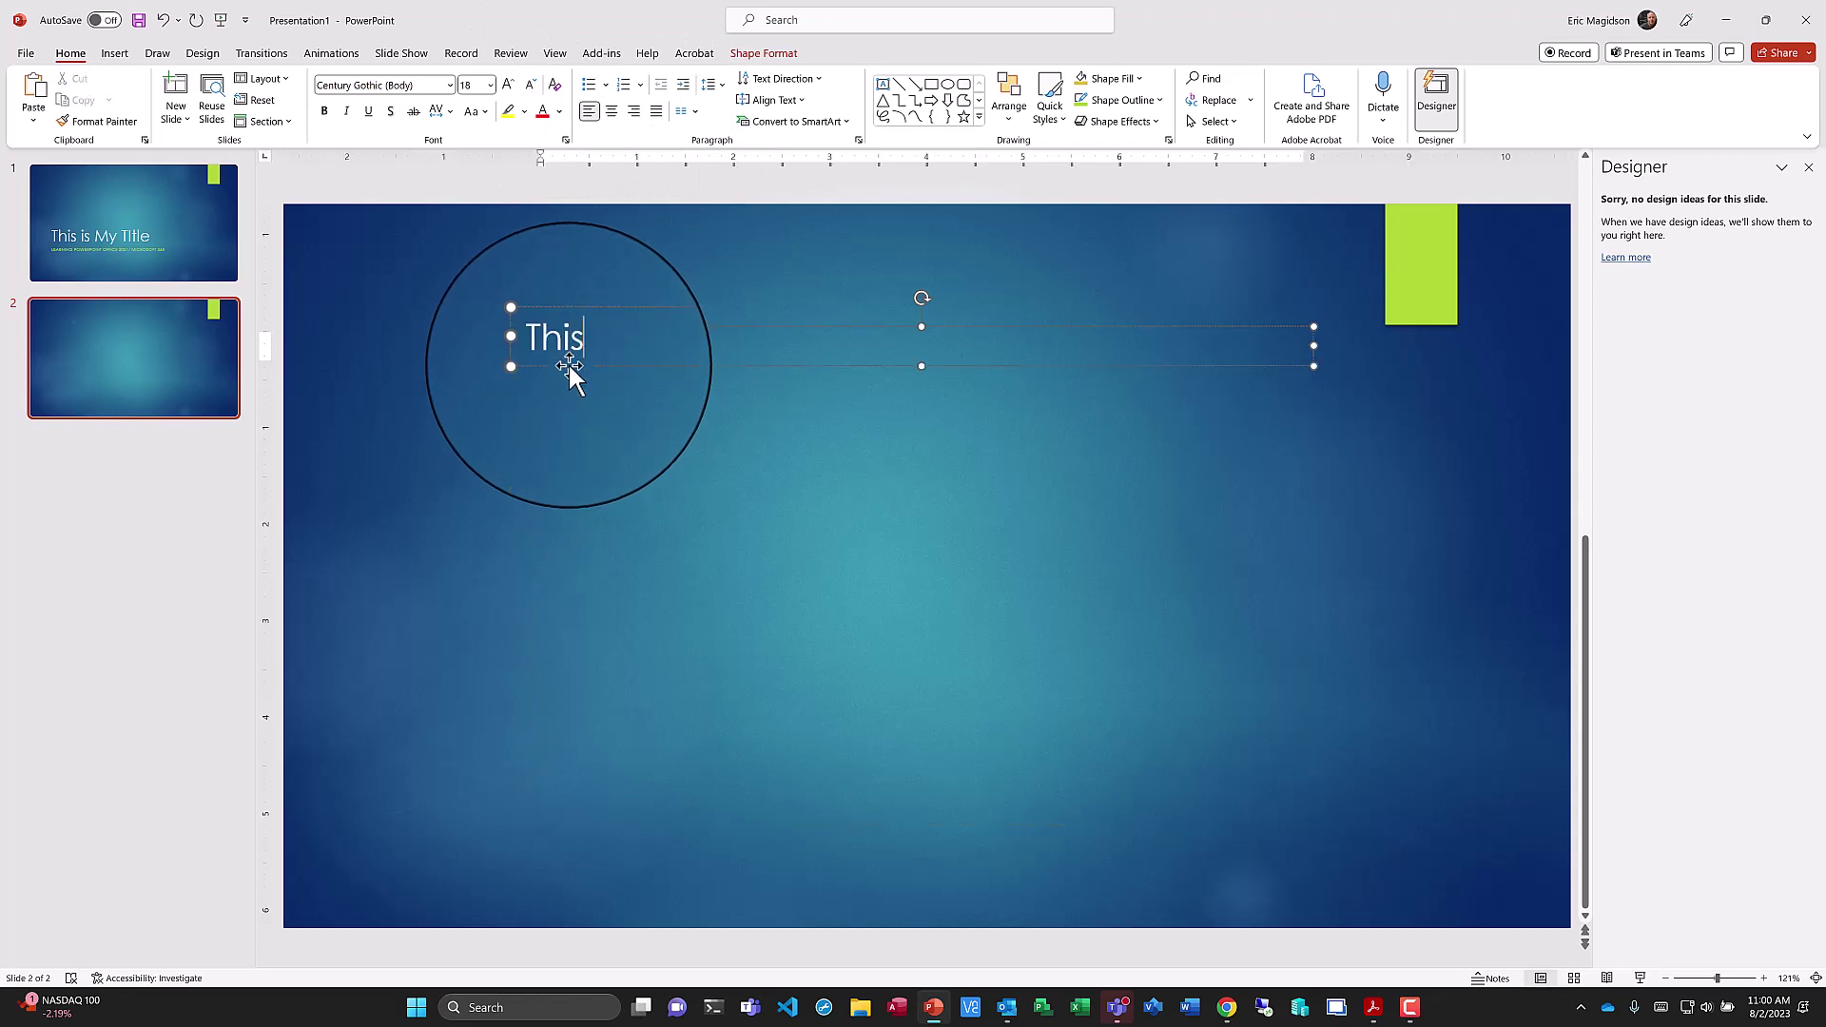
pyautogui.write(' is a bulleted list')
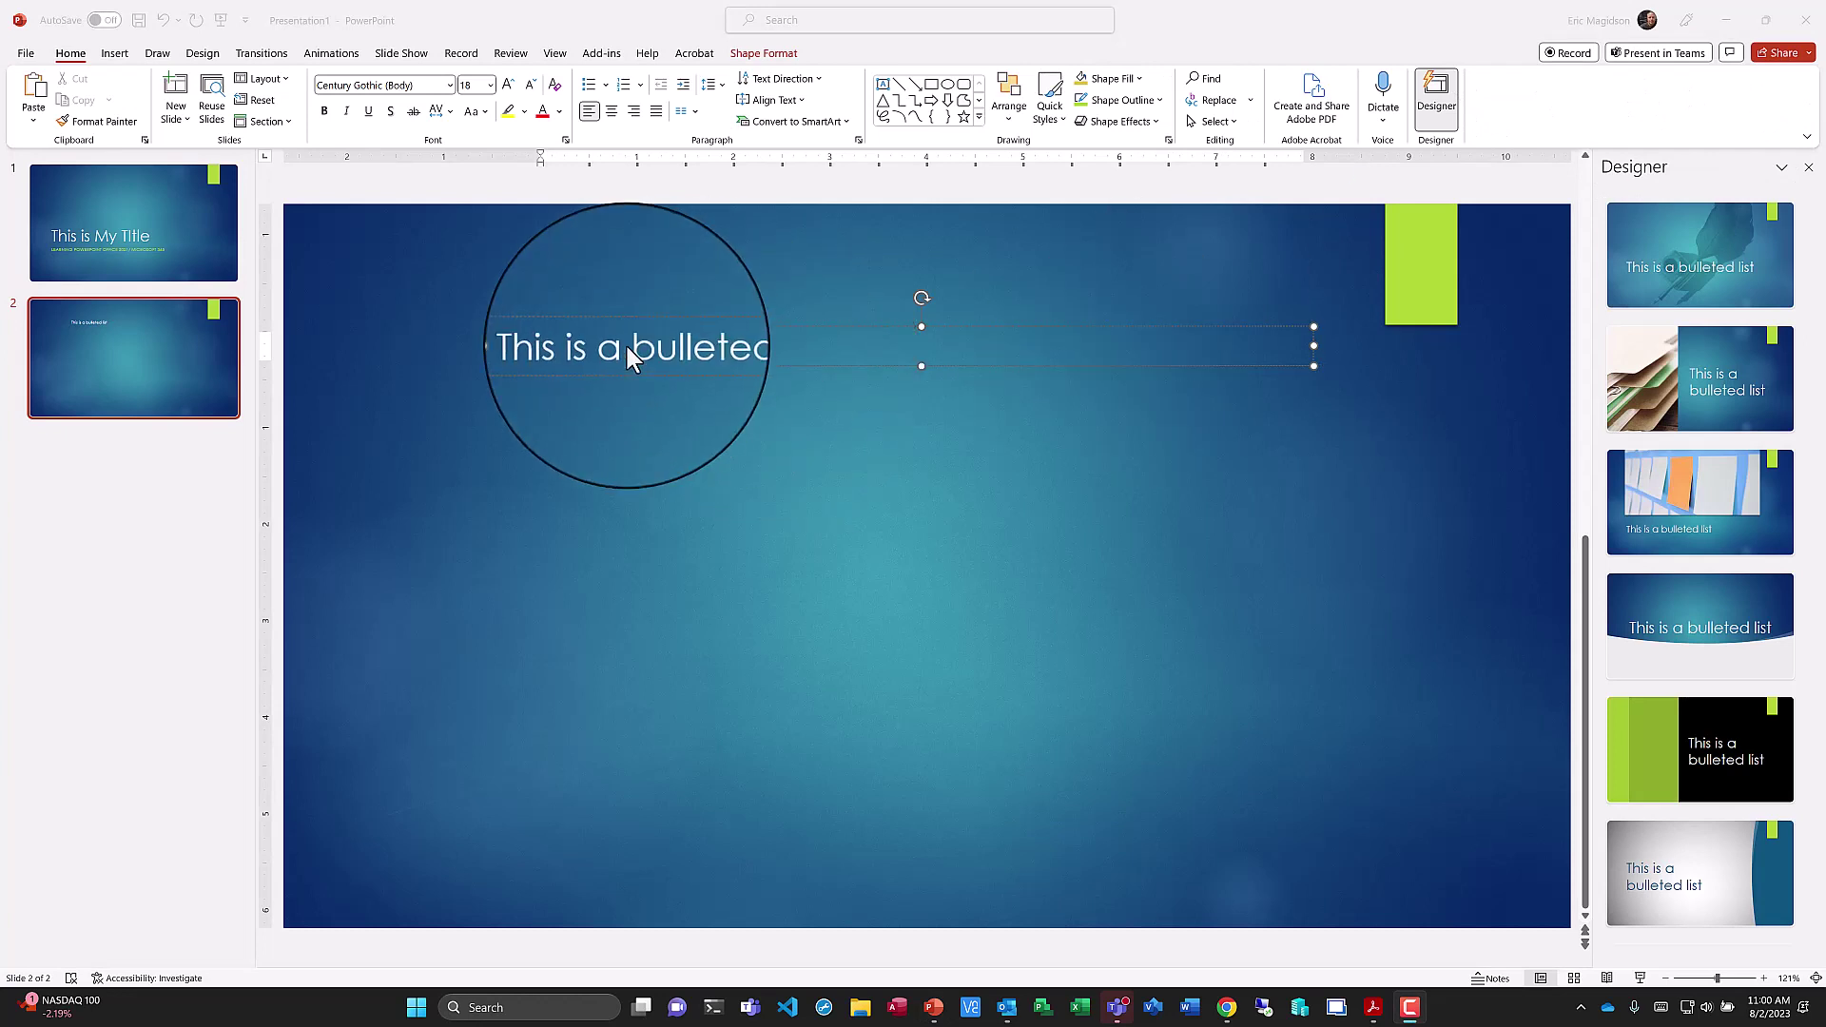
pyautogui.click(633, 348)
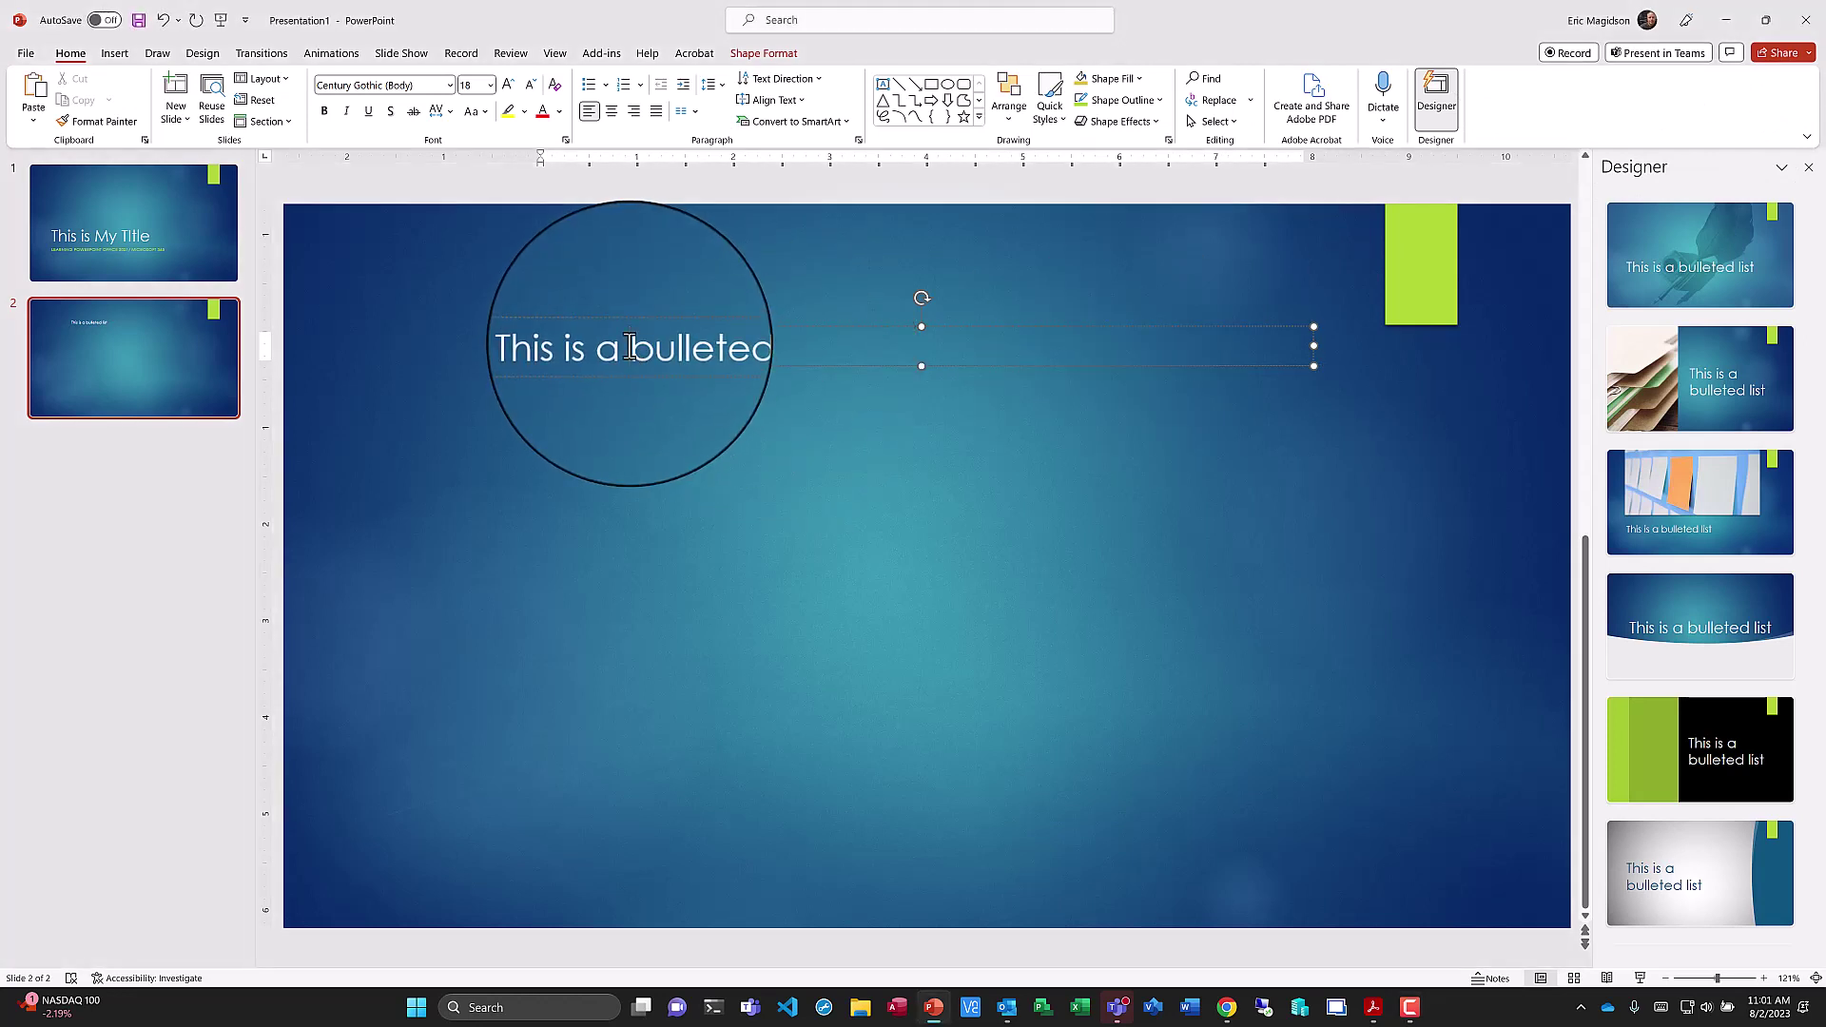
pyautogui.write('Multilevel')
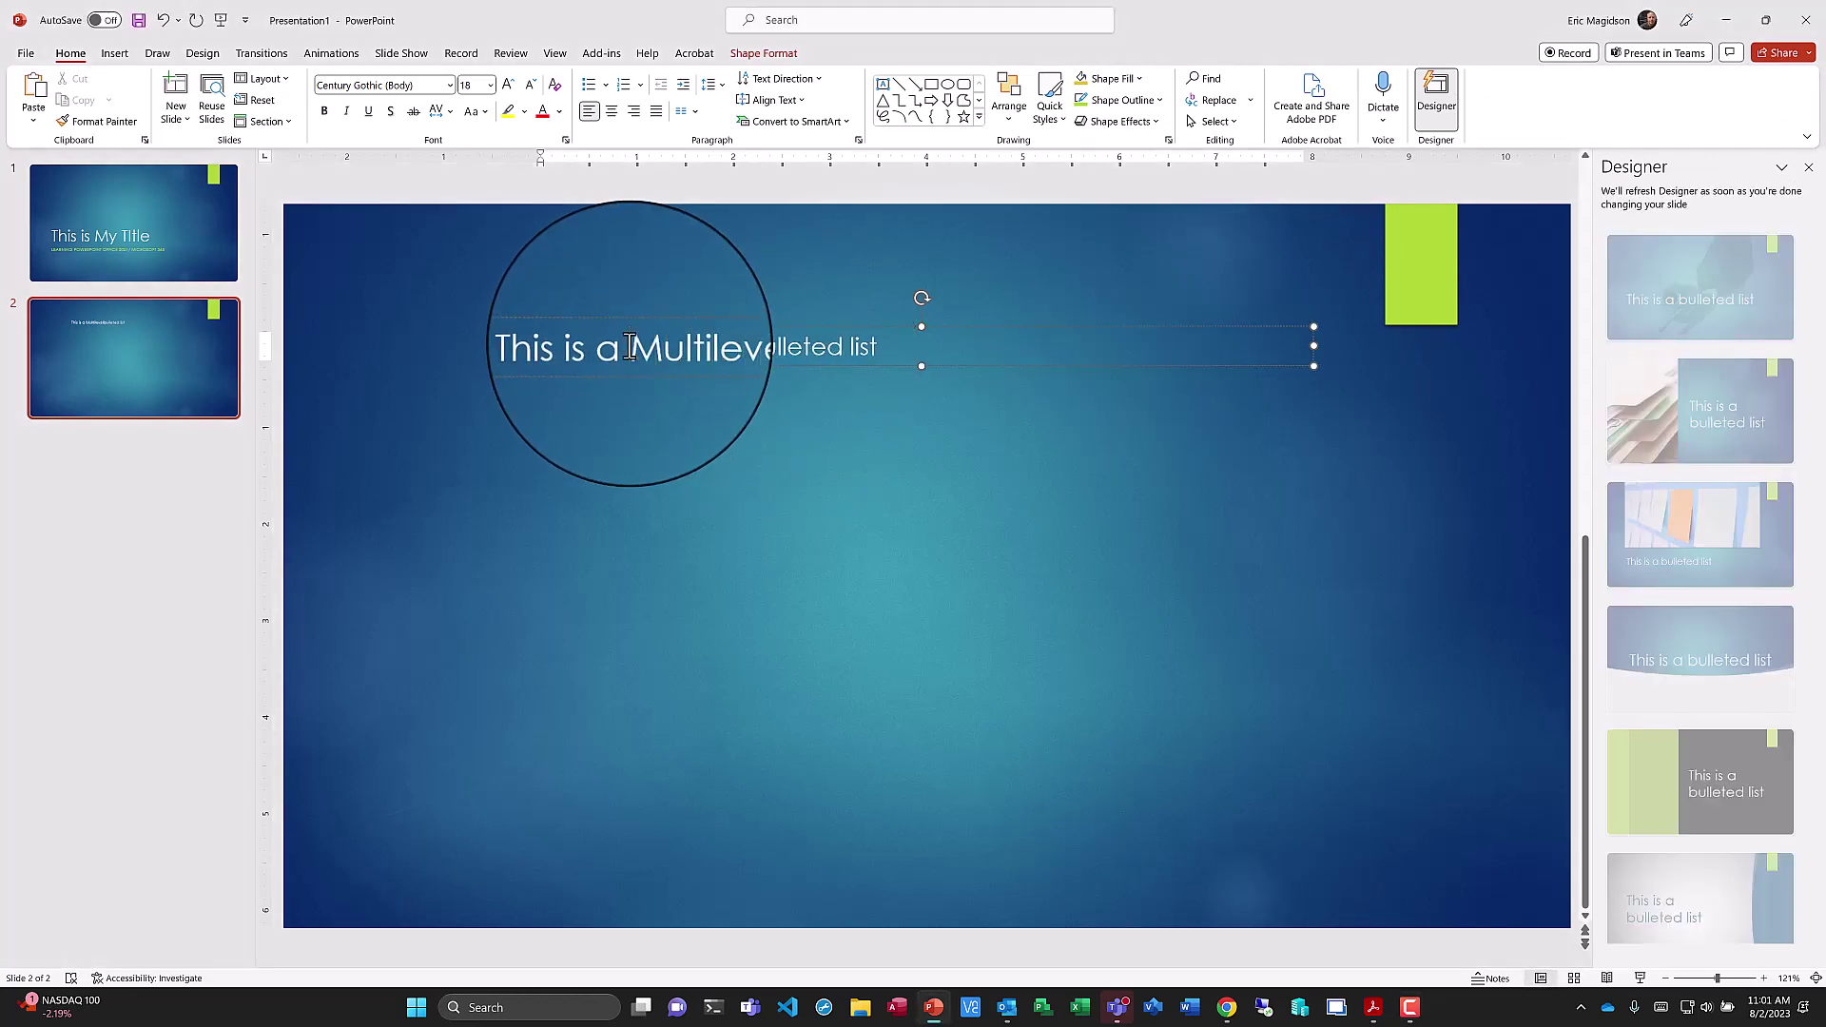
pyautogui.press('Escape')
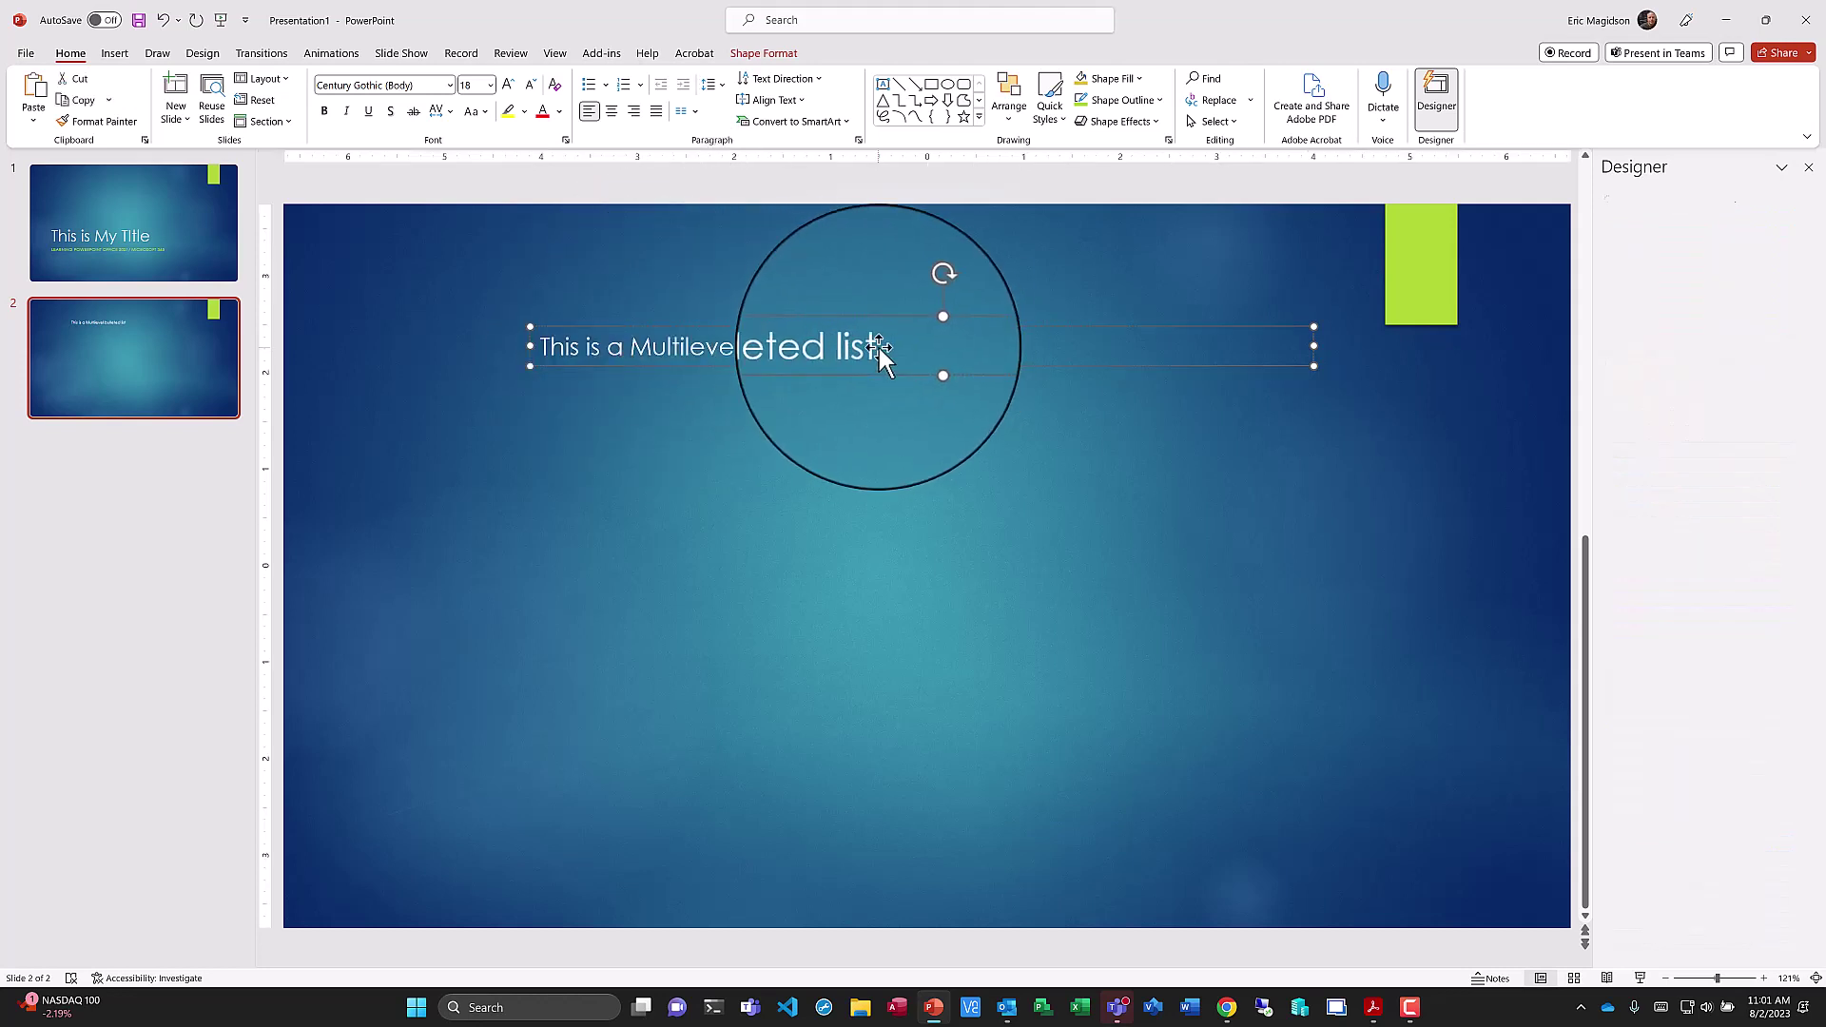
pyautogui.click(879, 354)
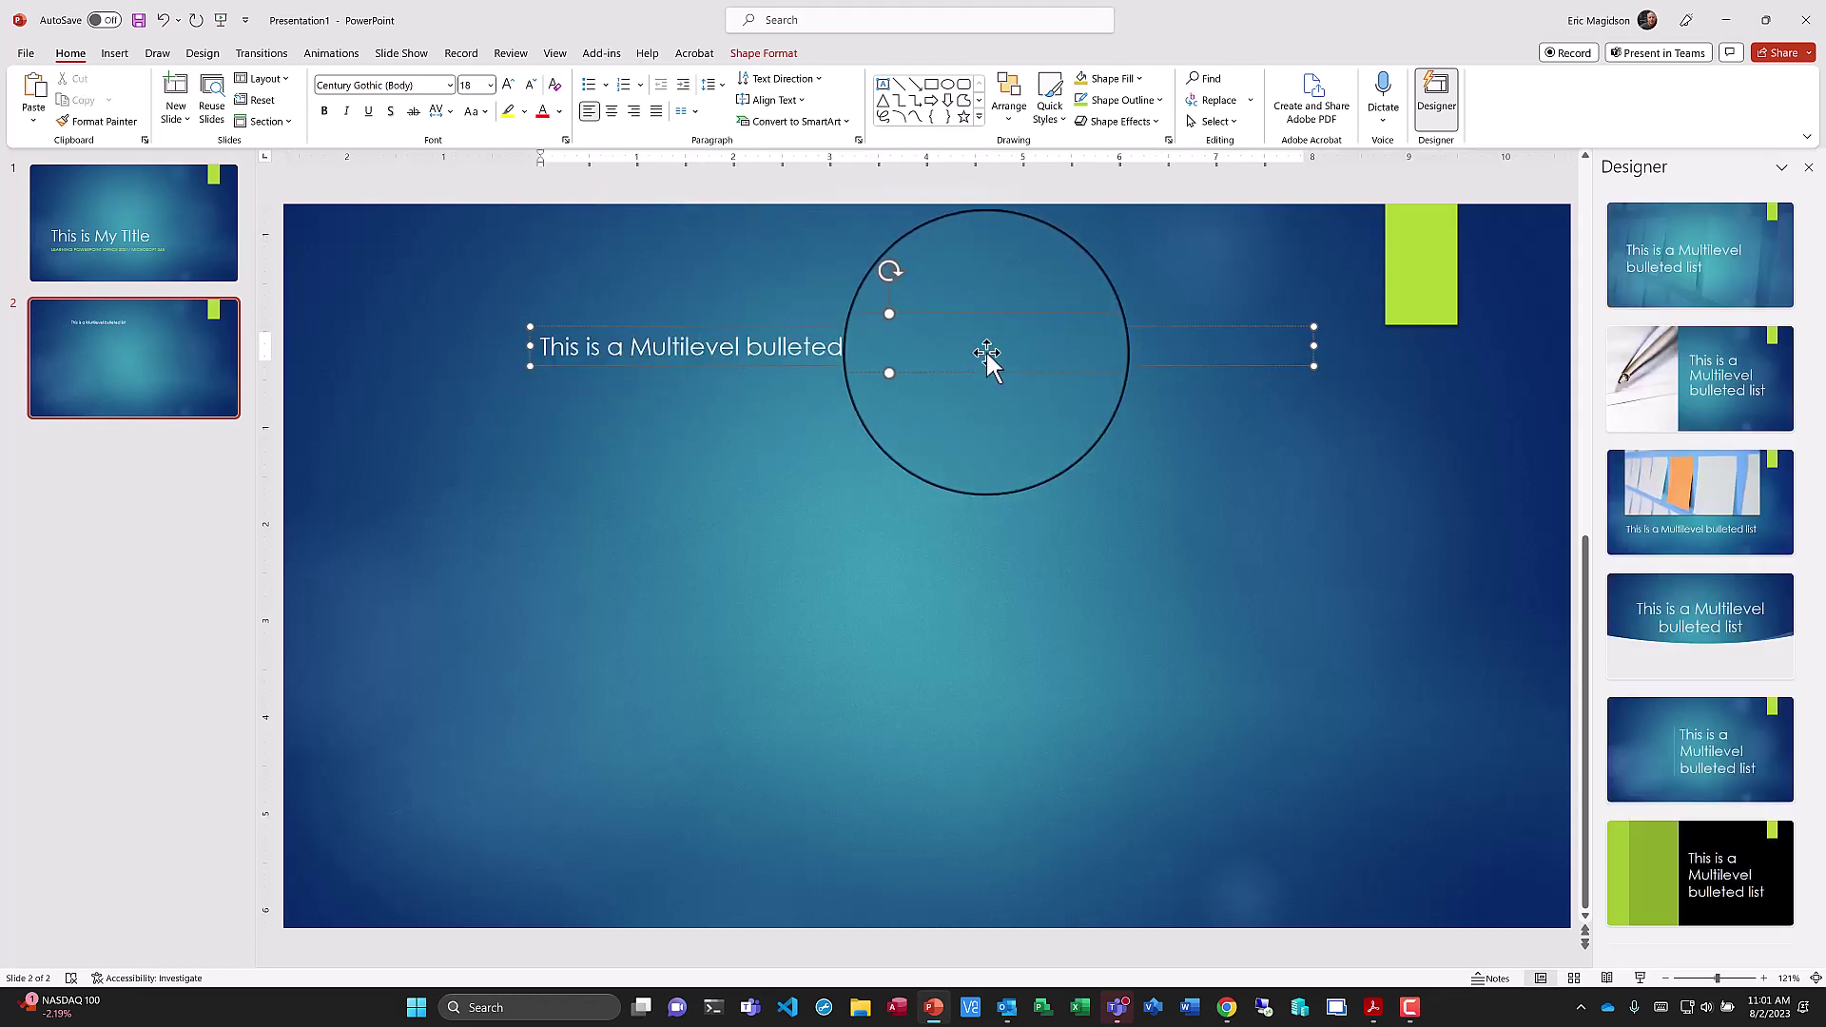
pyautogui.press('Return')
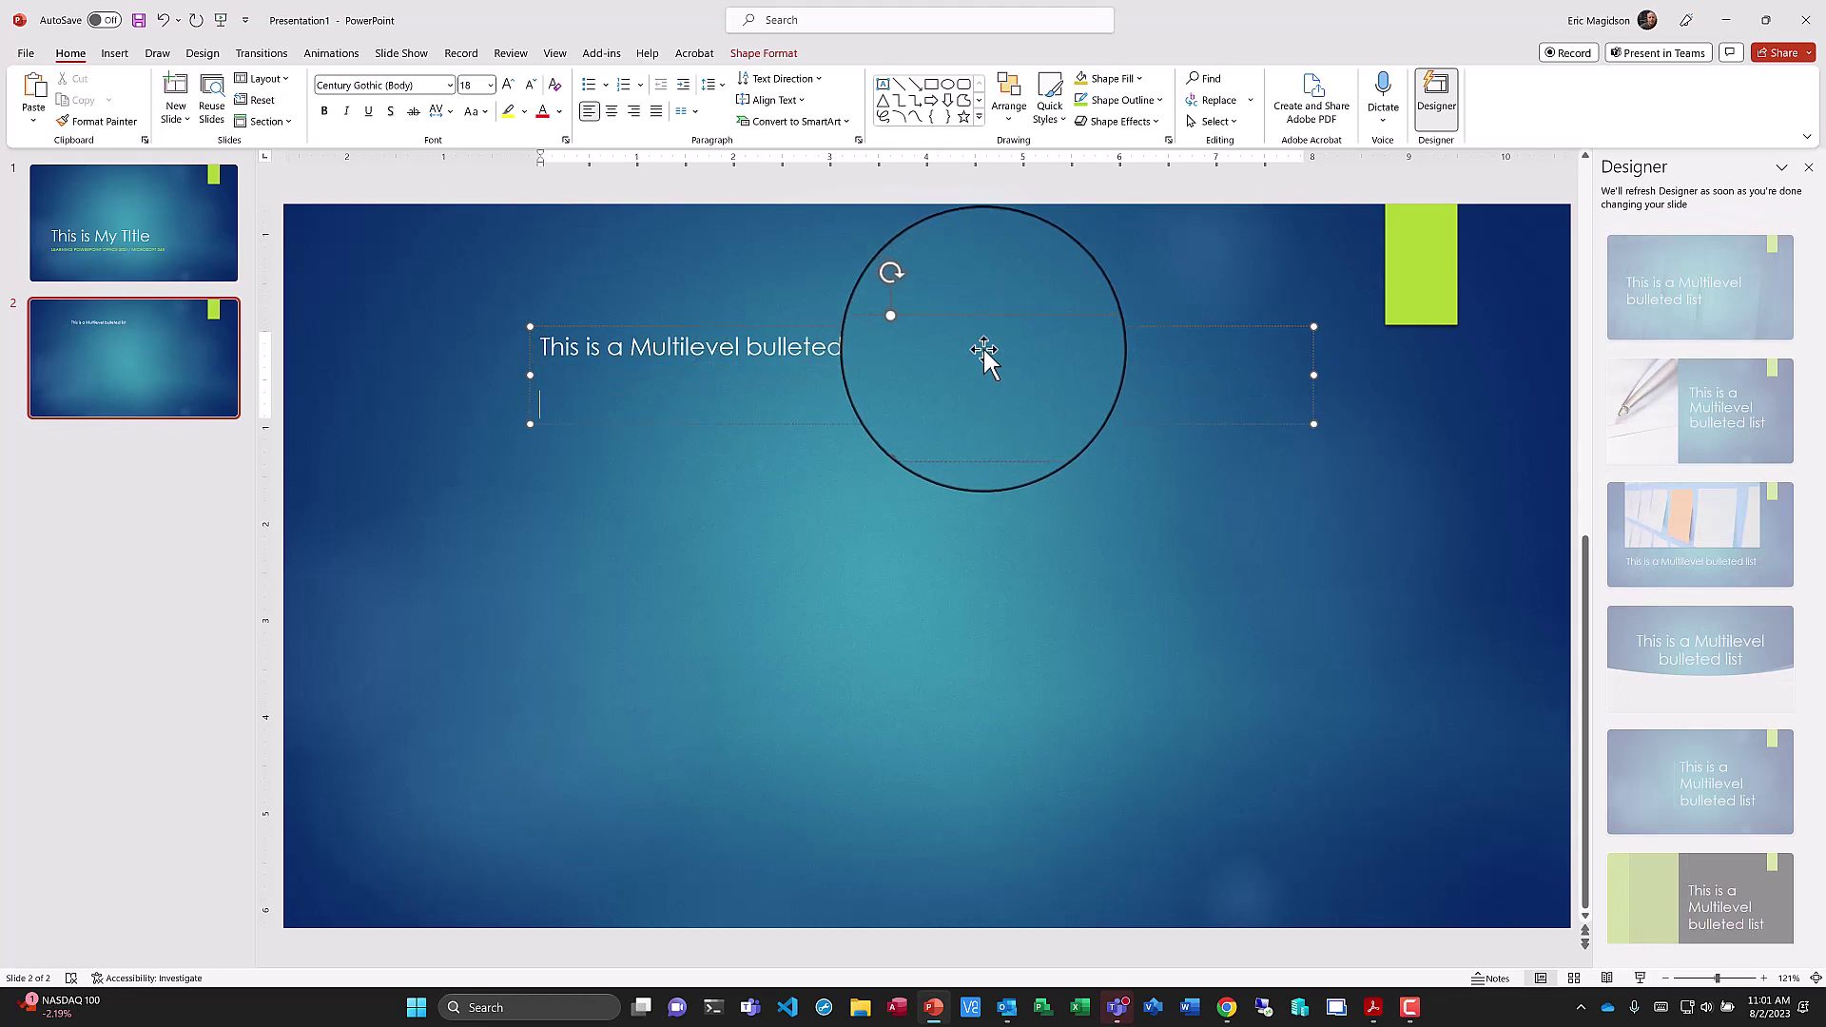
# Give the new line filled round bullets and type 'Item One'
pyautogui.click(606, 89)
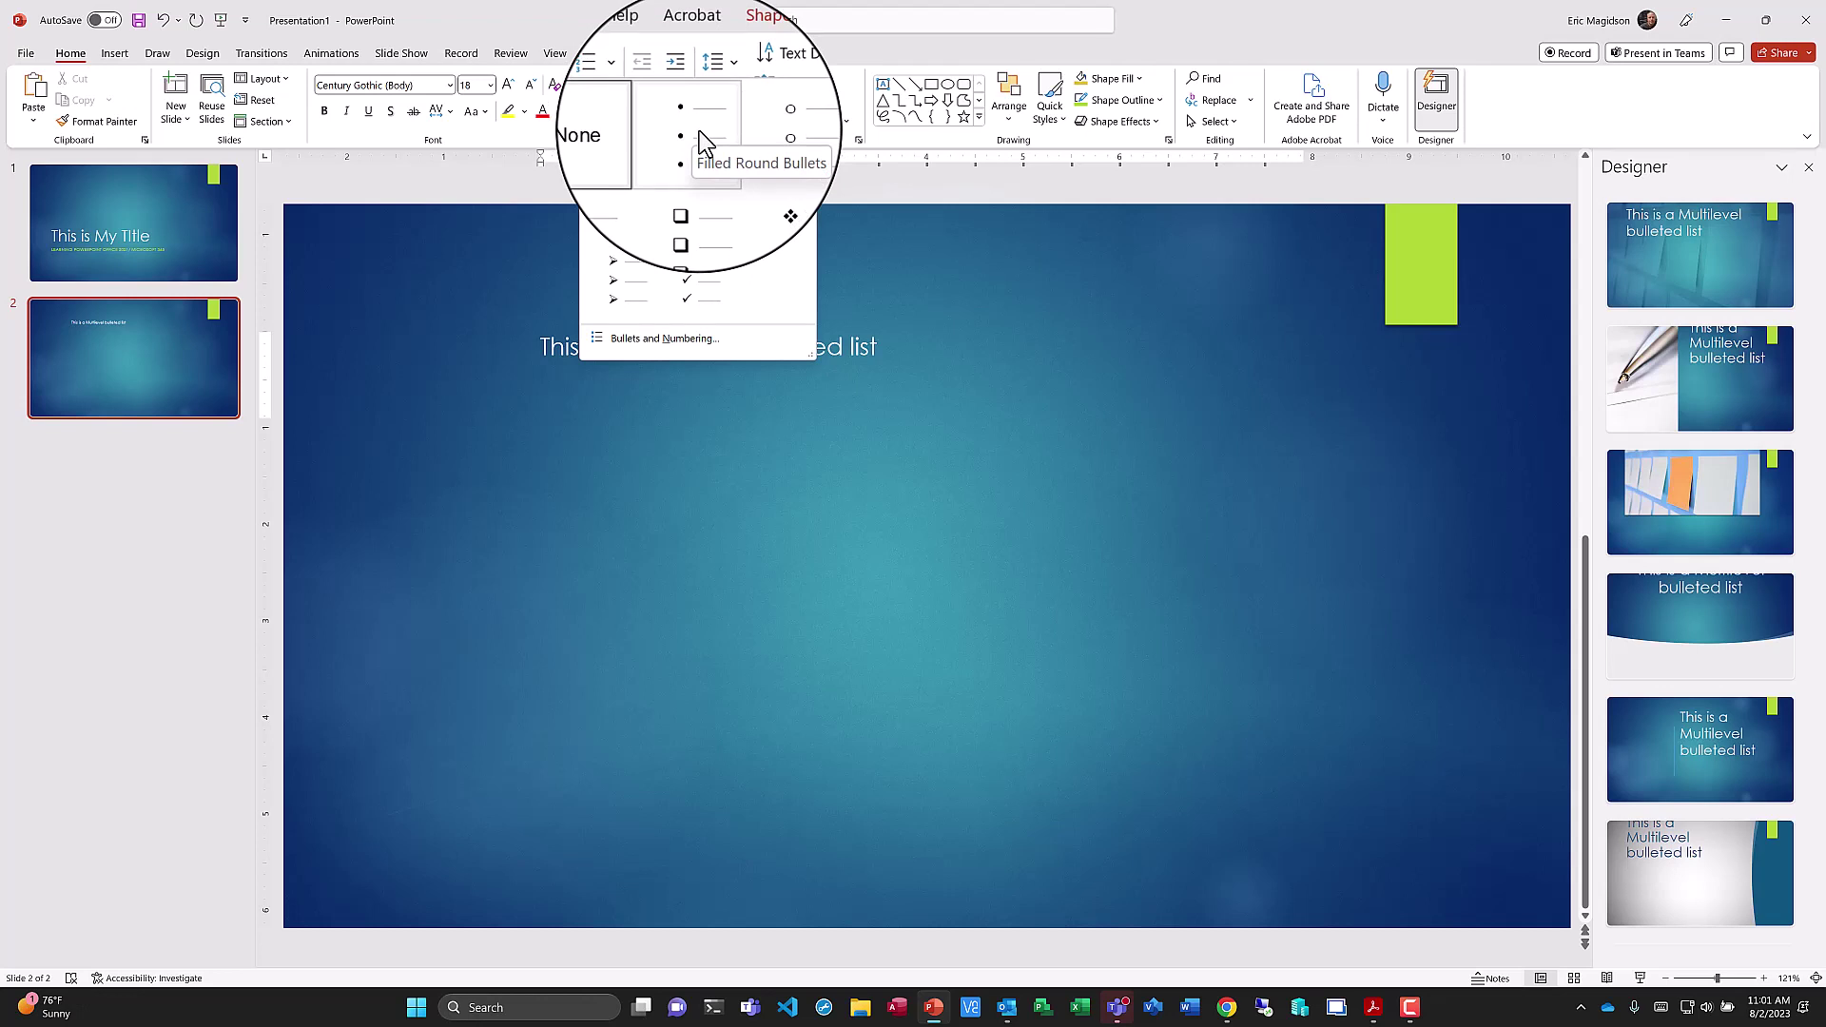
pyautogui.click(704, 143)
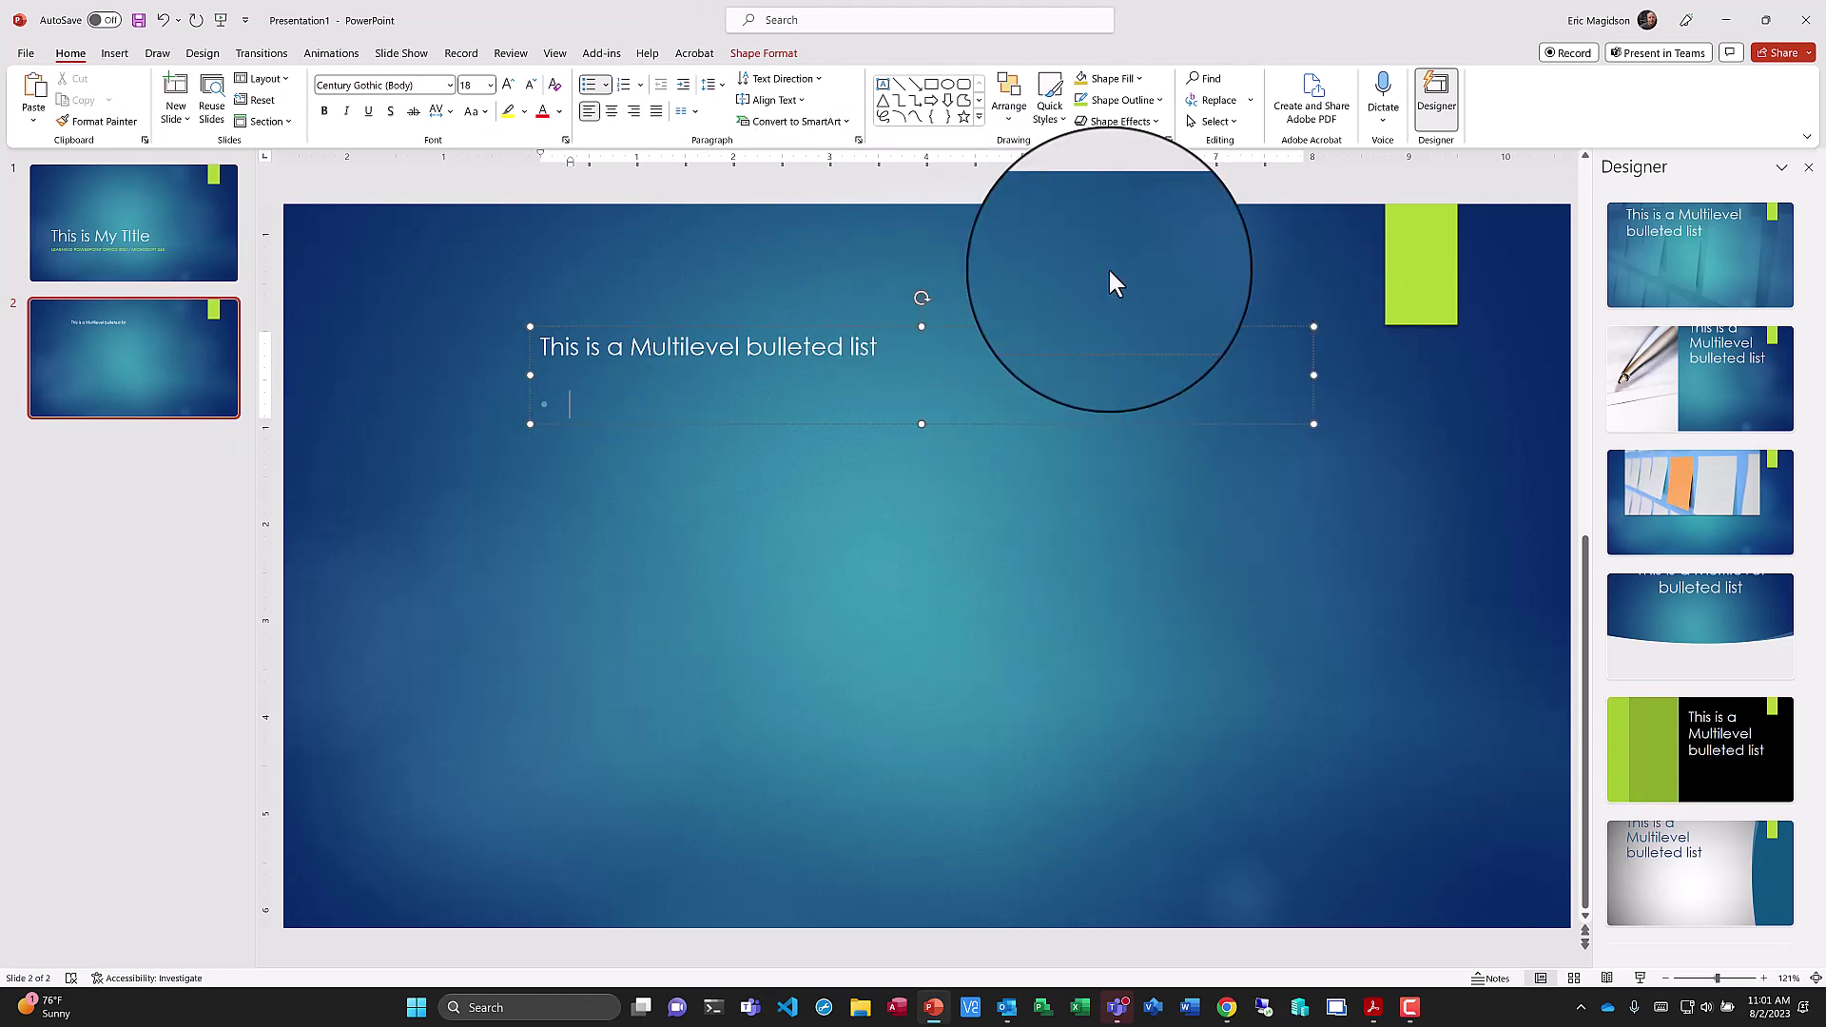
pyautogui.write('Item')
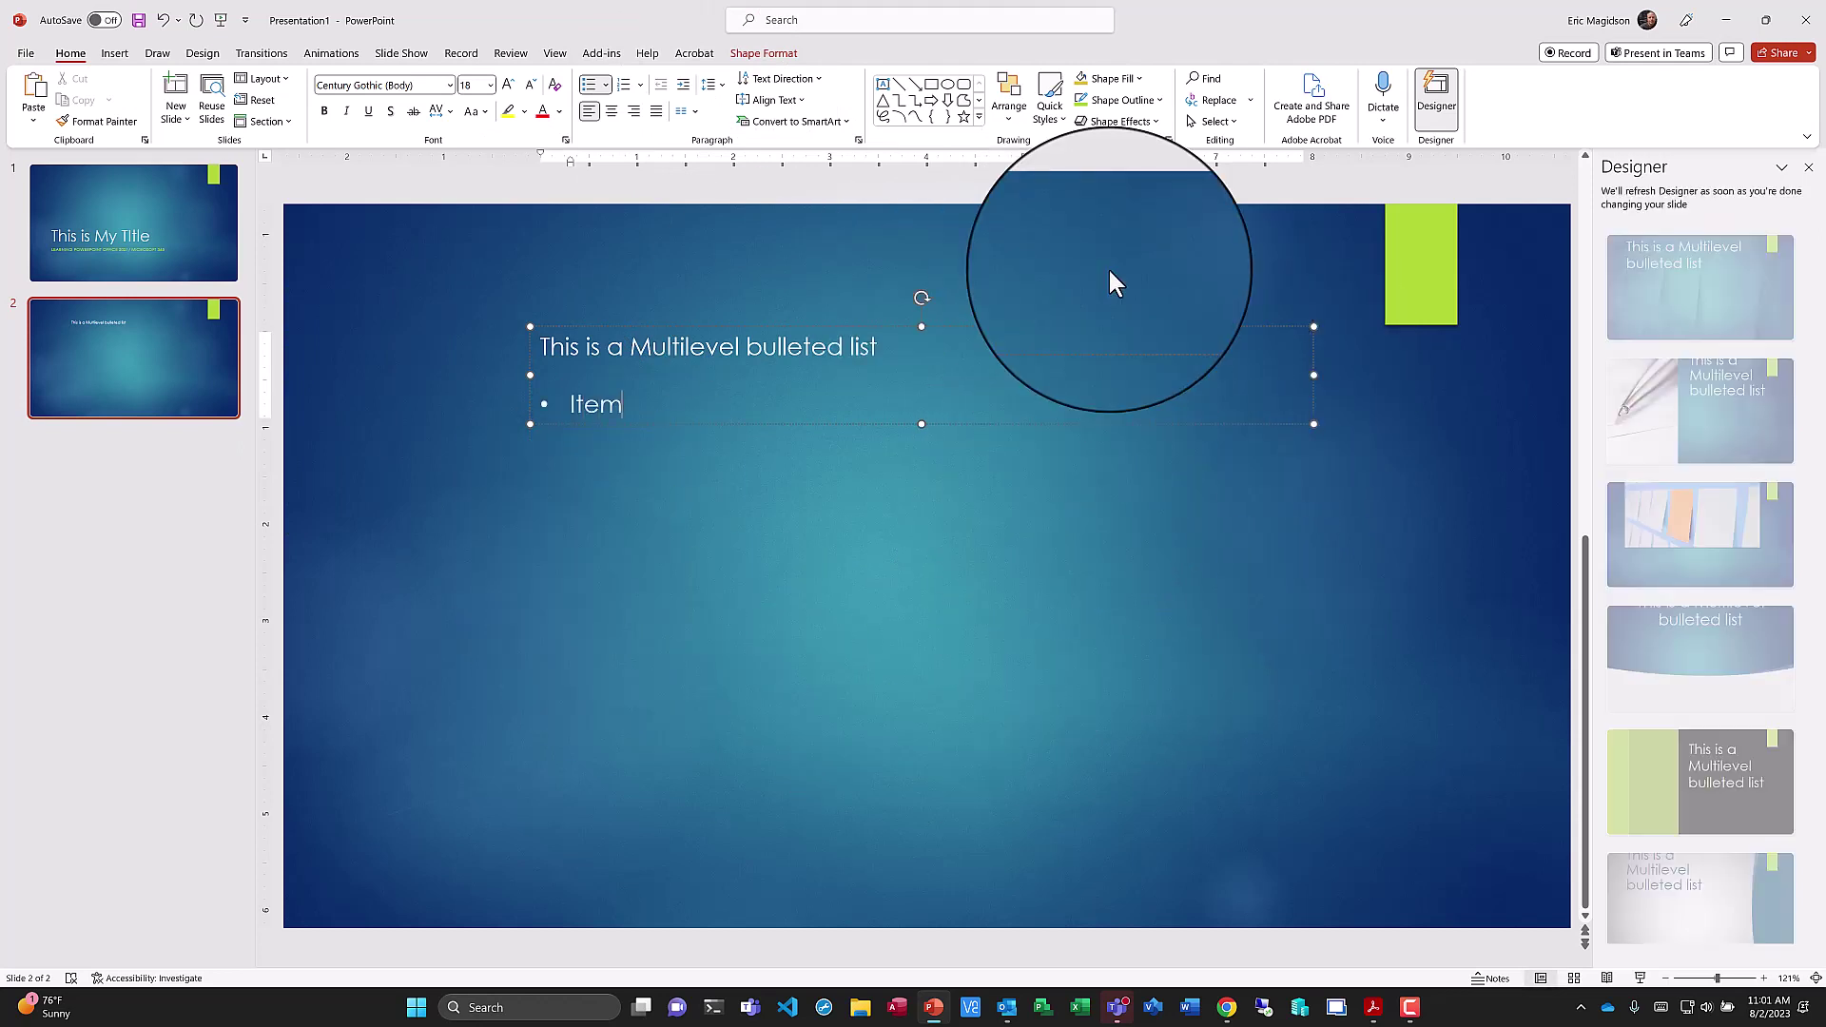
pyautogui.write(' One')
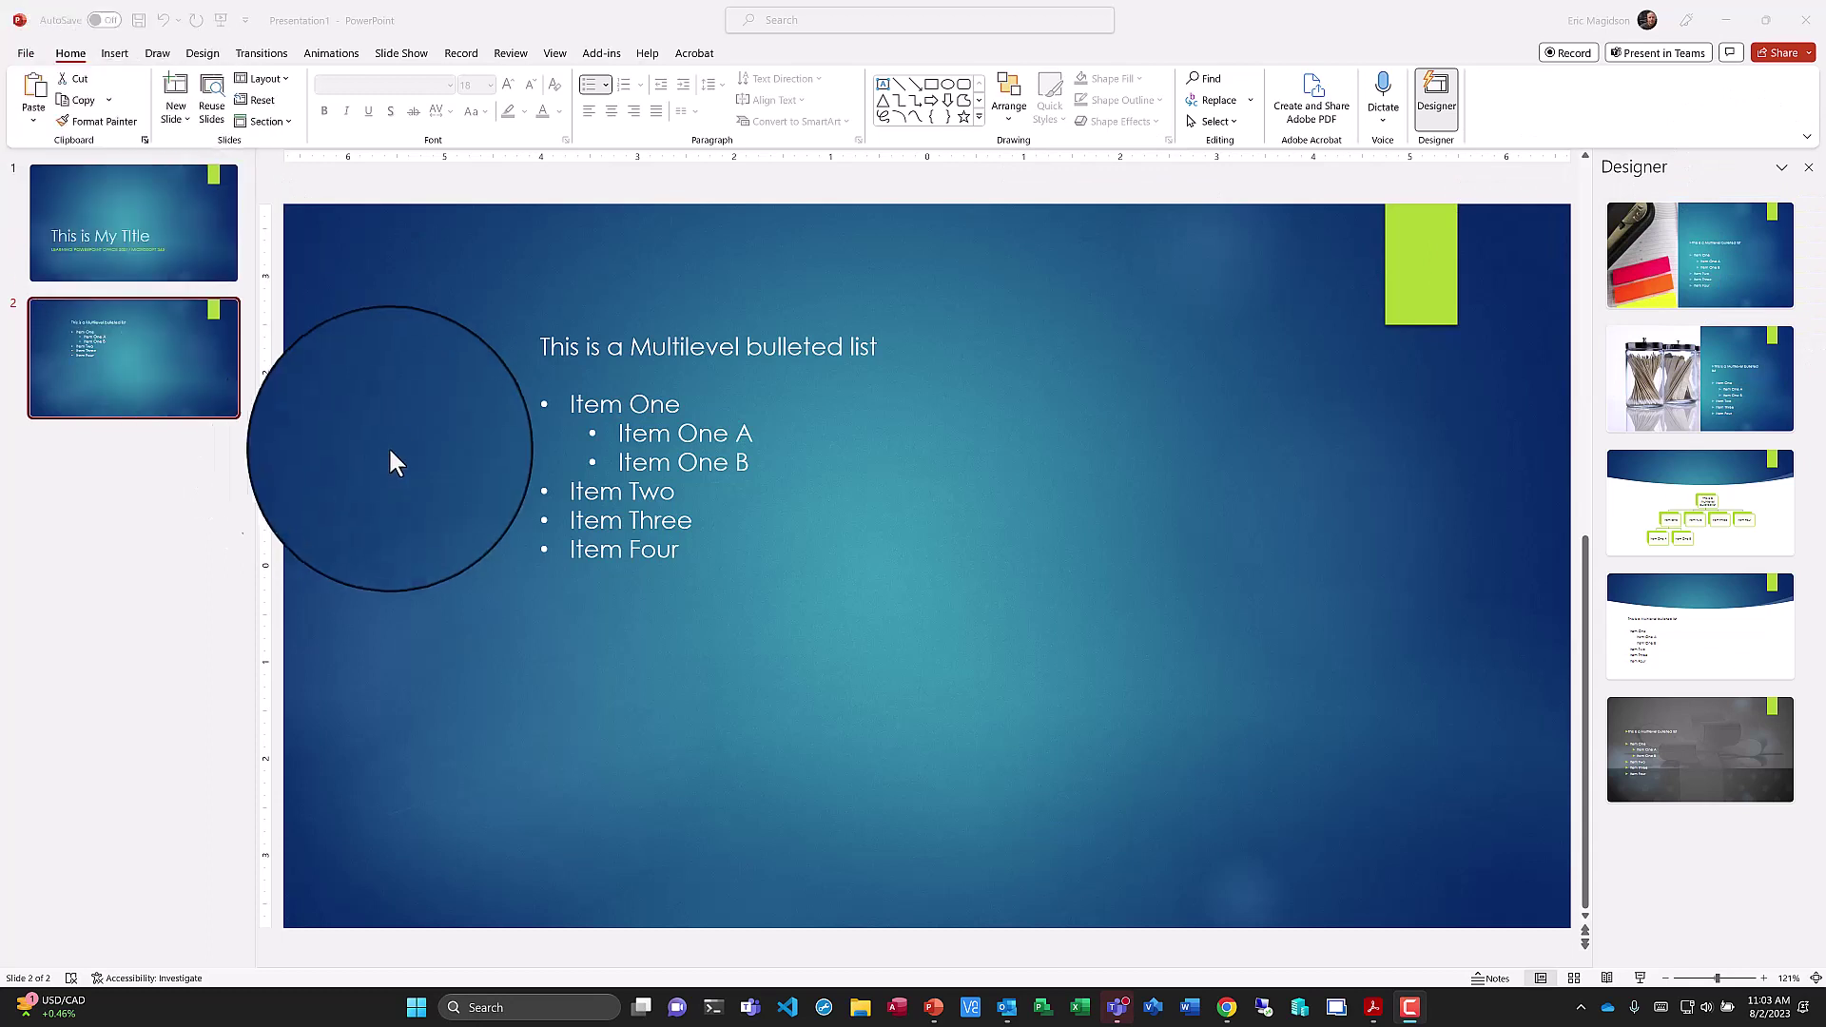
# Add a new Title and Content slide as slide 3
pyautogui.click(115, 59)
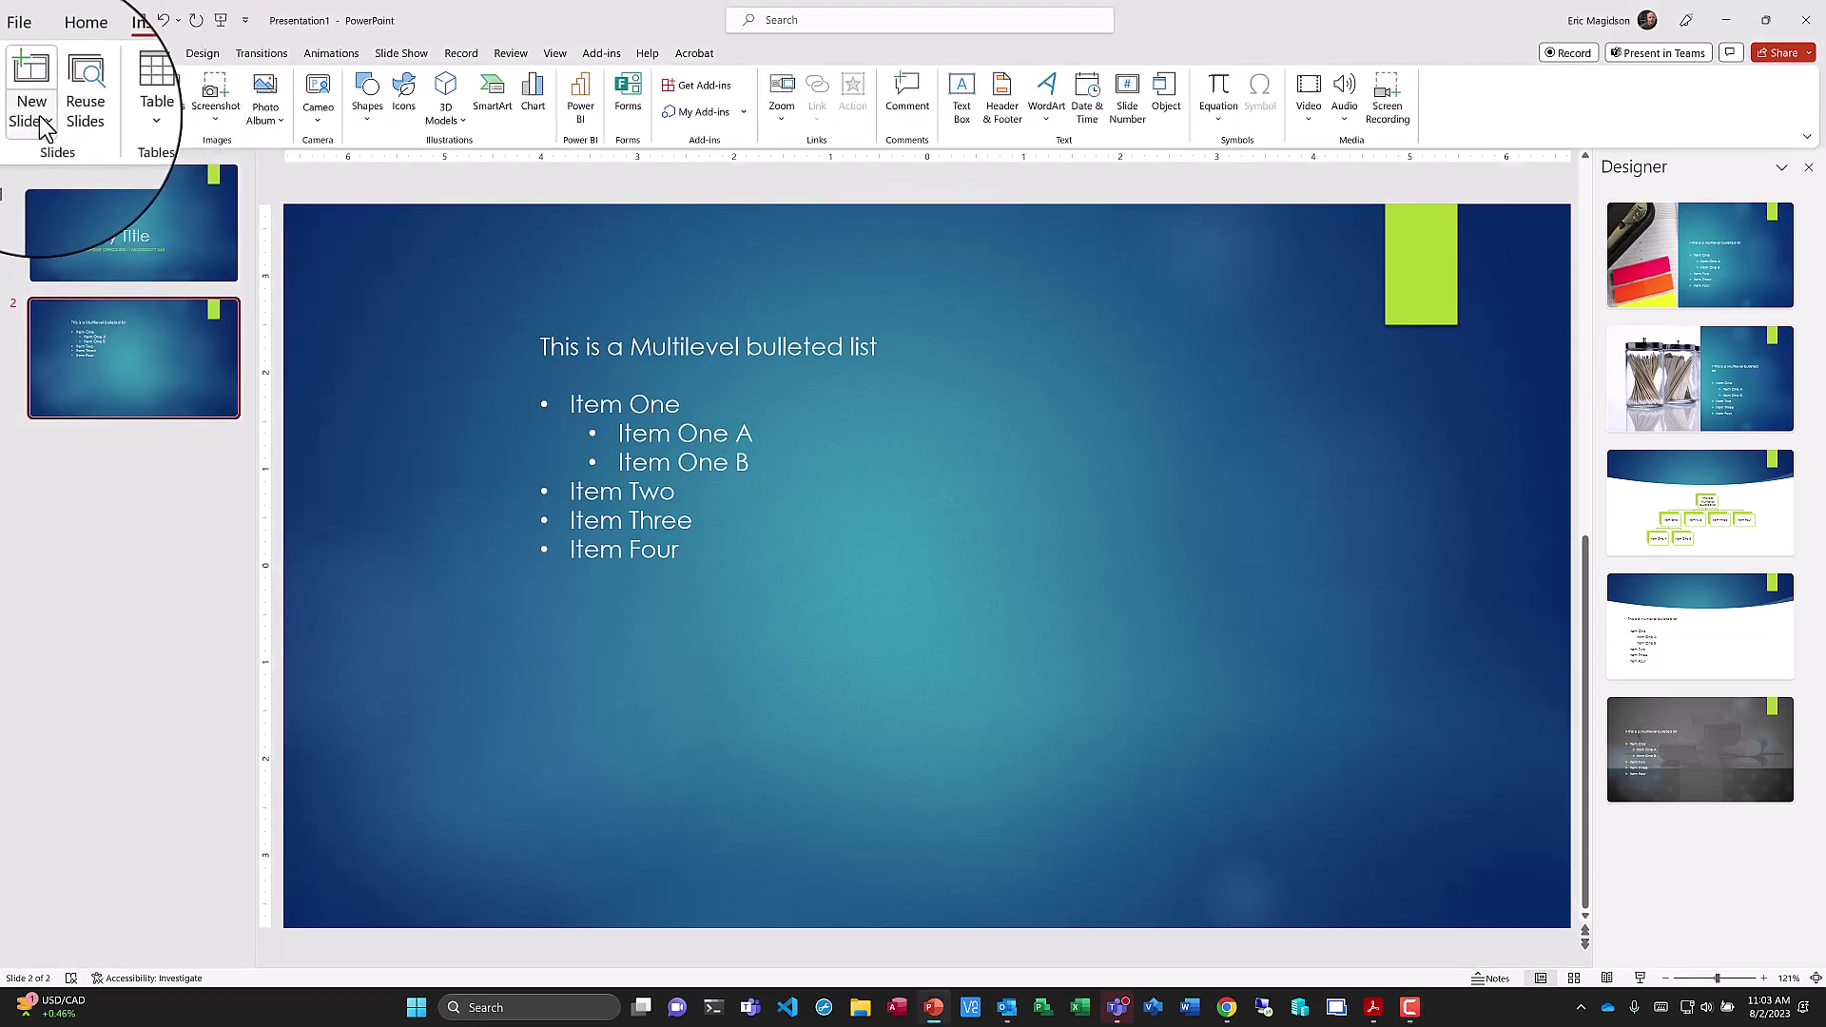
pyautogui.click(42, 120)
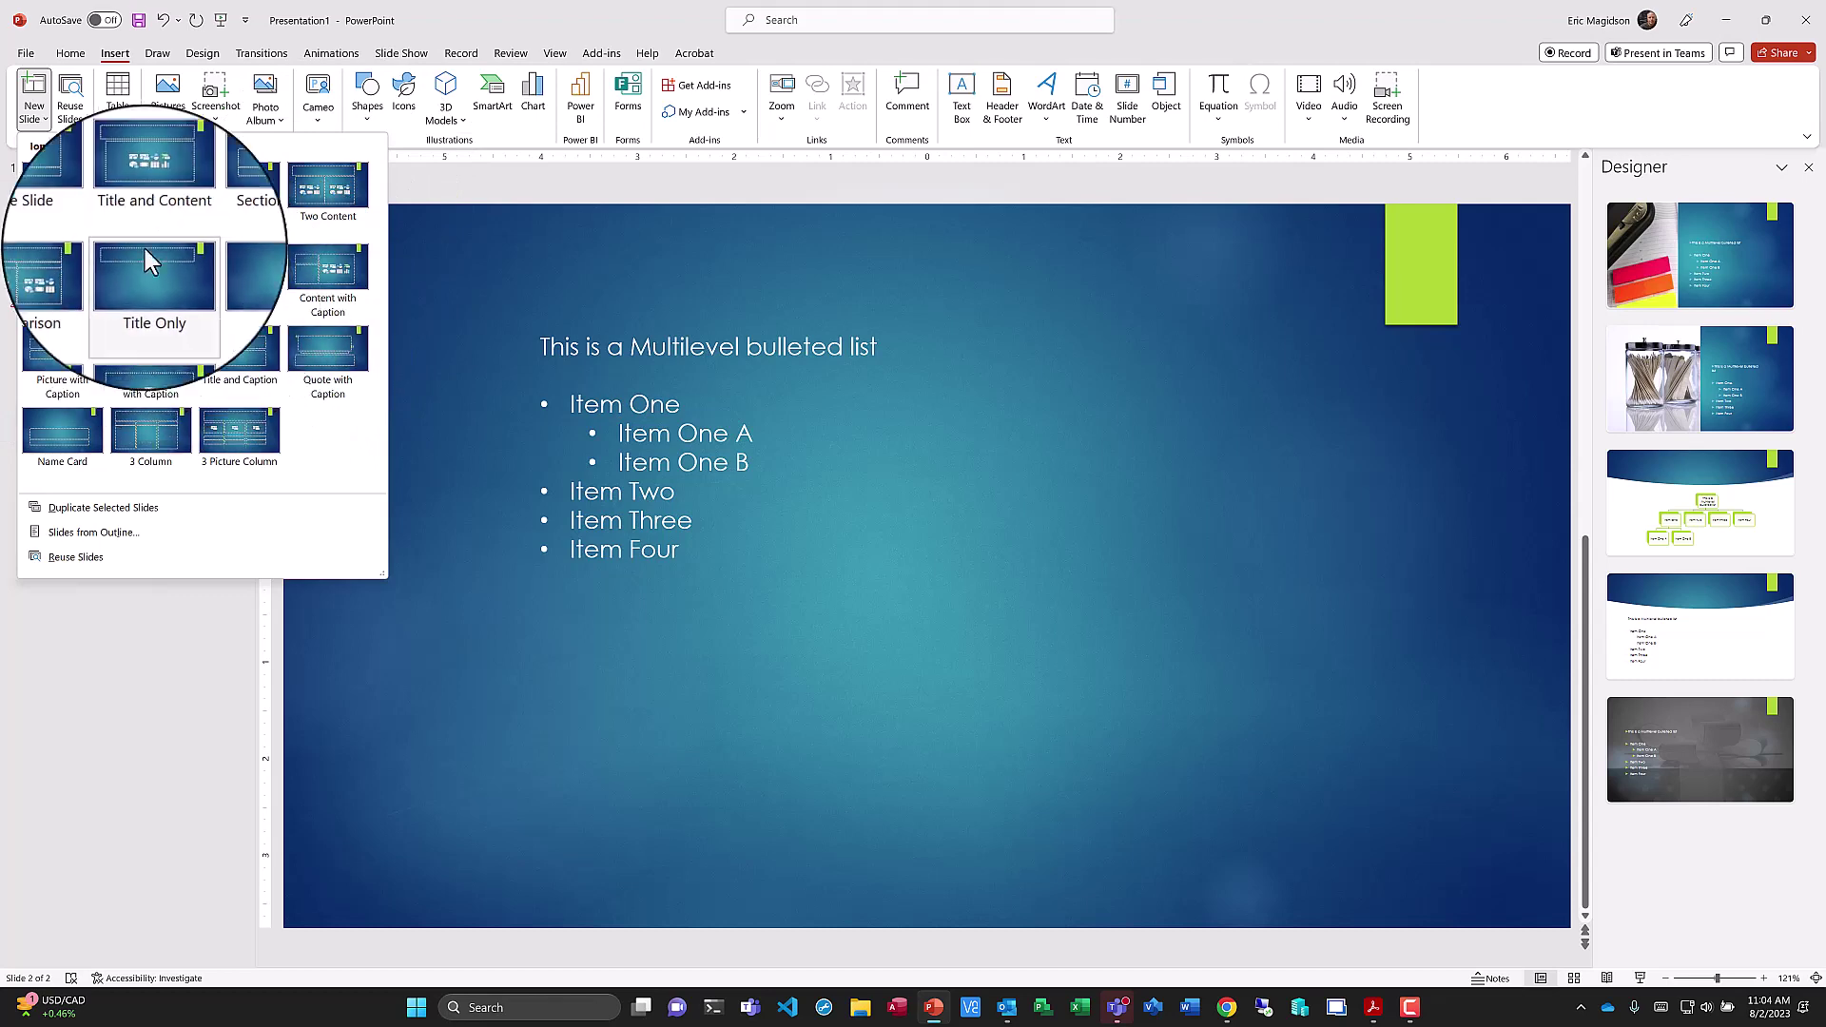
pyautogui.click(150, 188)
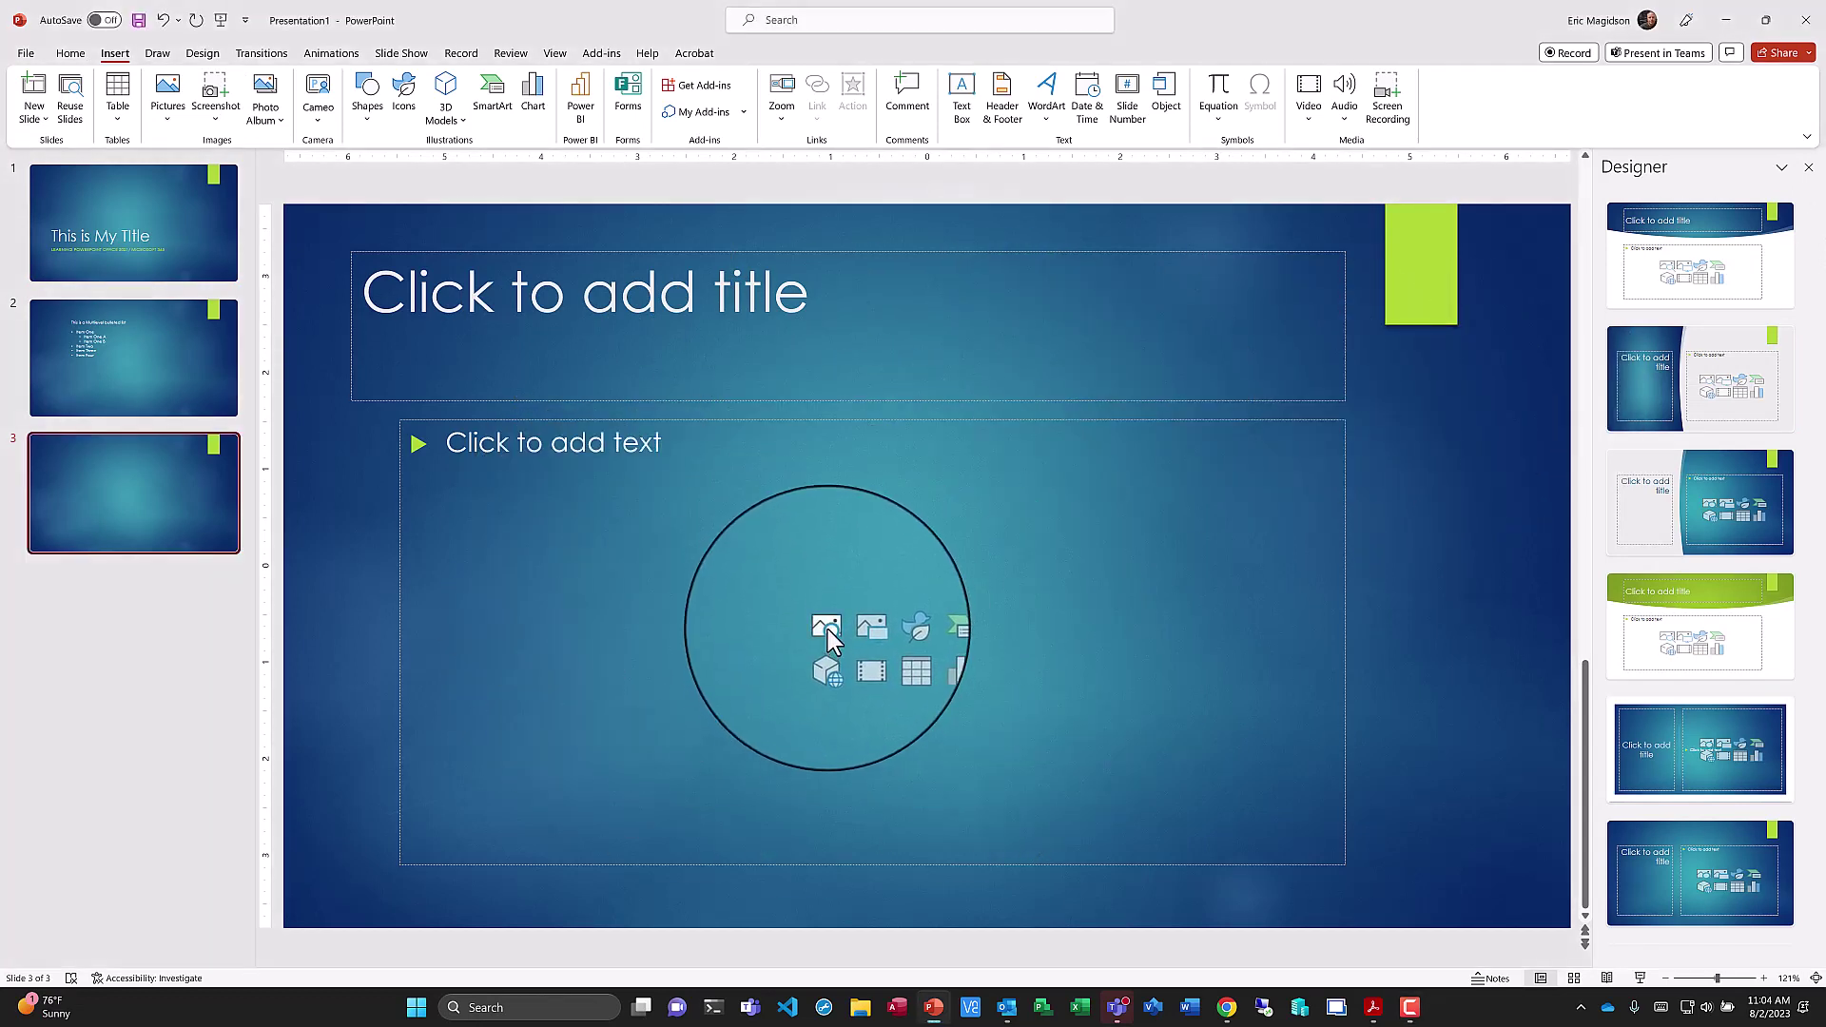
# Return to slide 2 and select all the bulleted list text
pyautogui.click(171, 376)
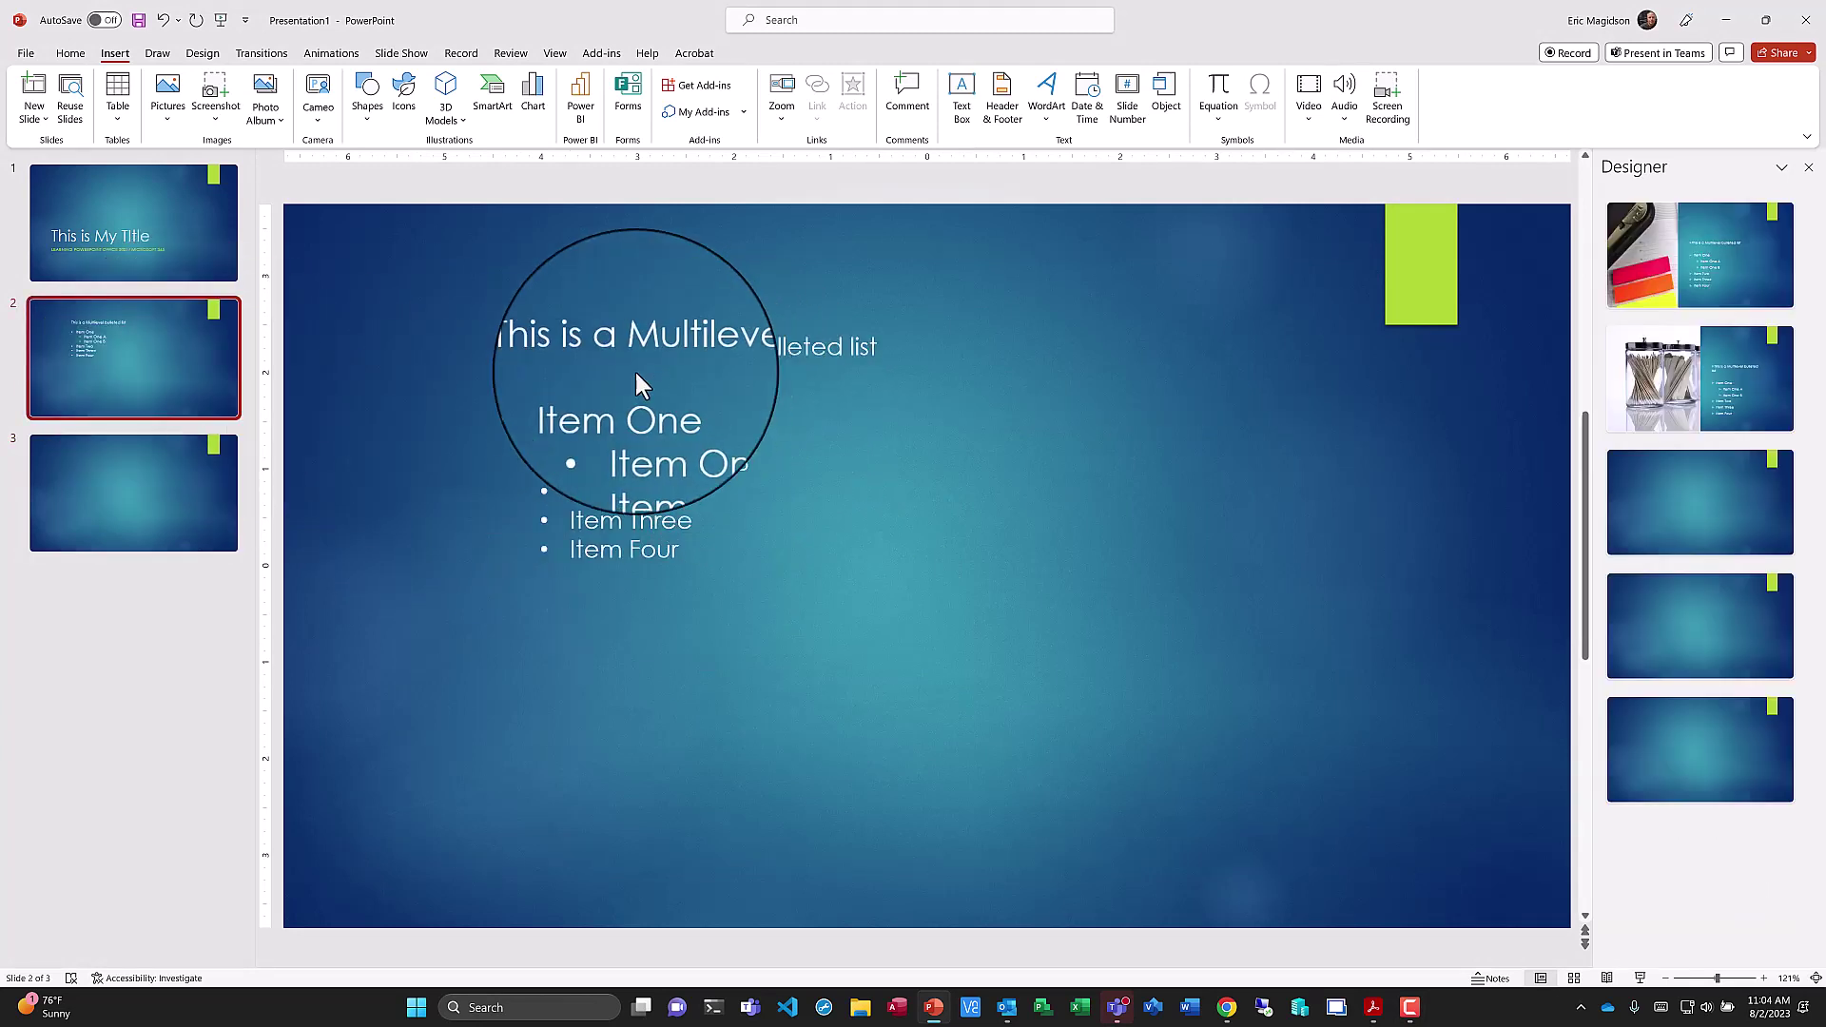
pyautogui.moveTo(538, 345); pyautogui.dragTo(712, 552)
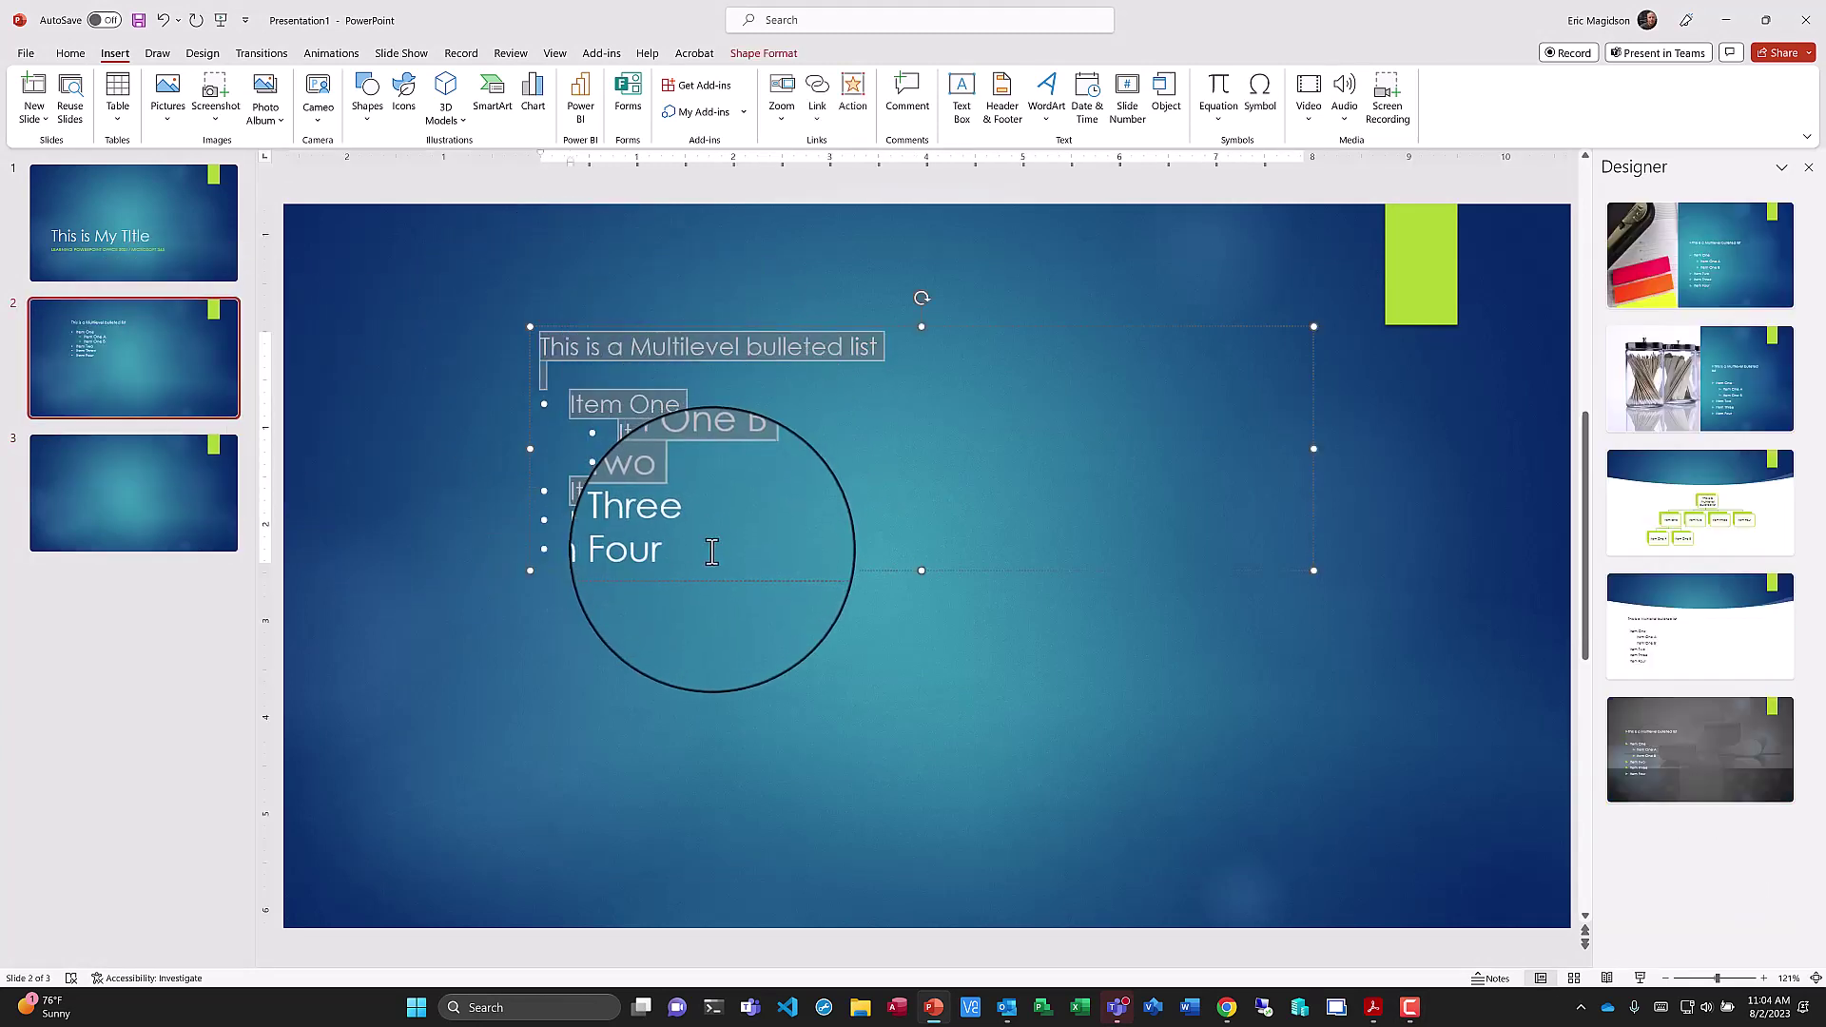
pyautogui.rightClick(650, 348)
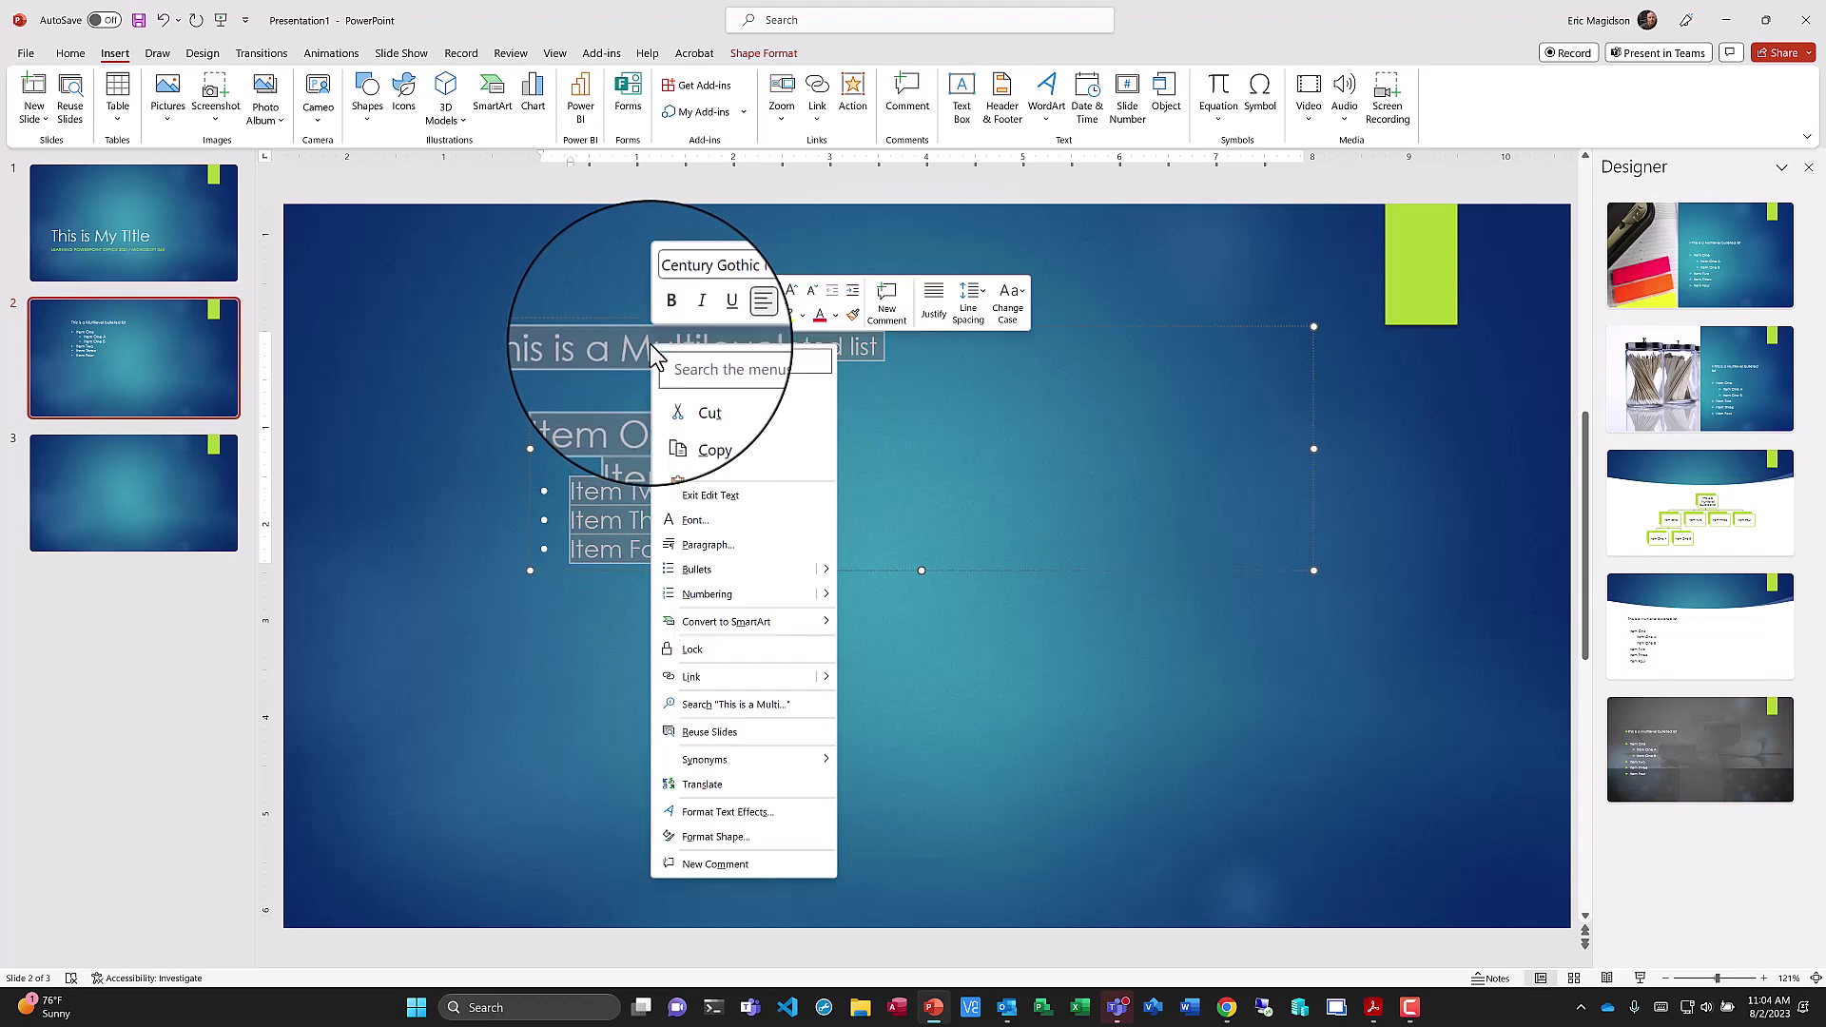
# Paste slide 2's list into slide 3's content box with source formatting, removing the empty line
pyautogui.click(691, 419)
pyautogui.click(140, 501)
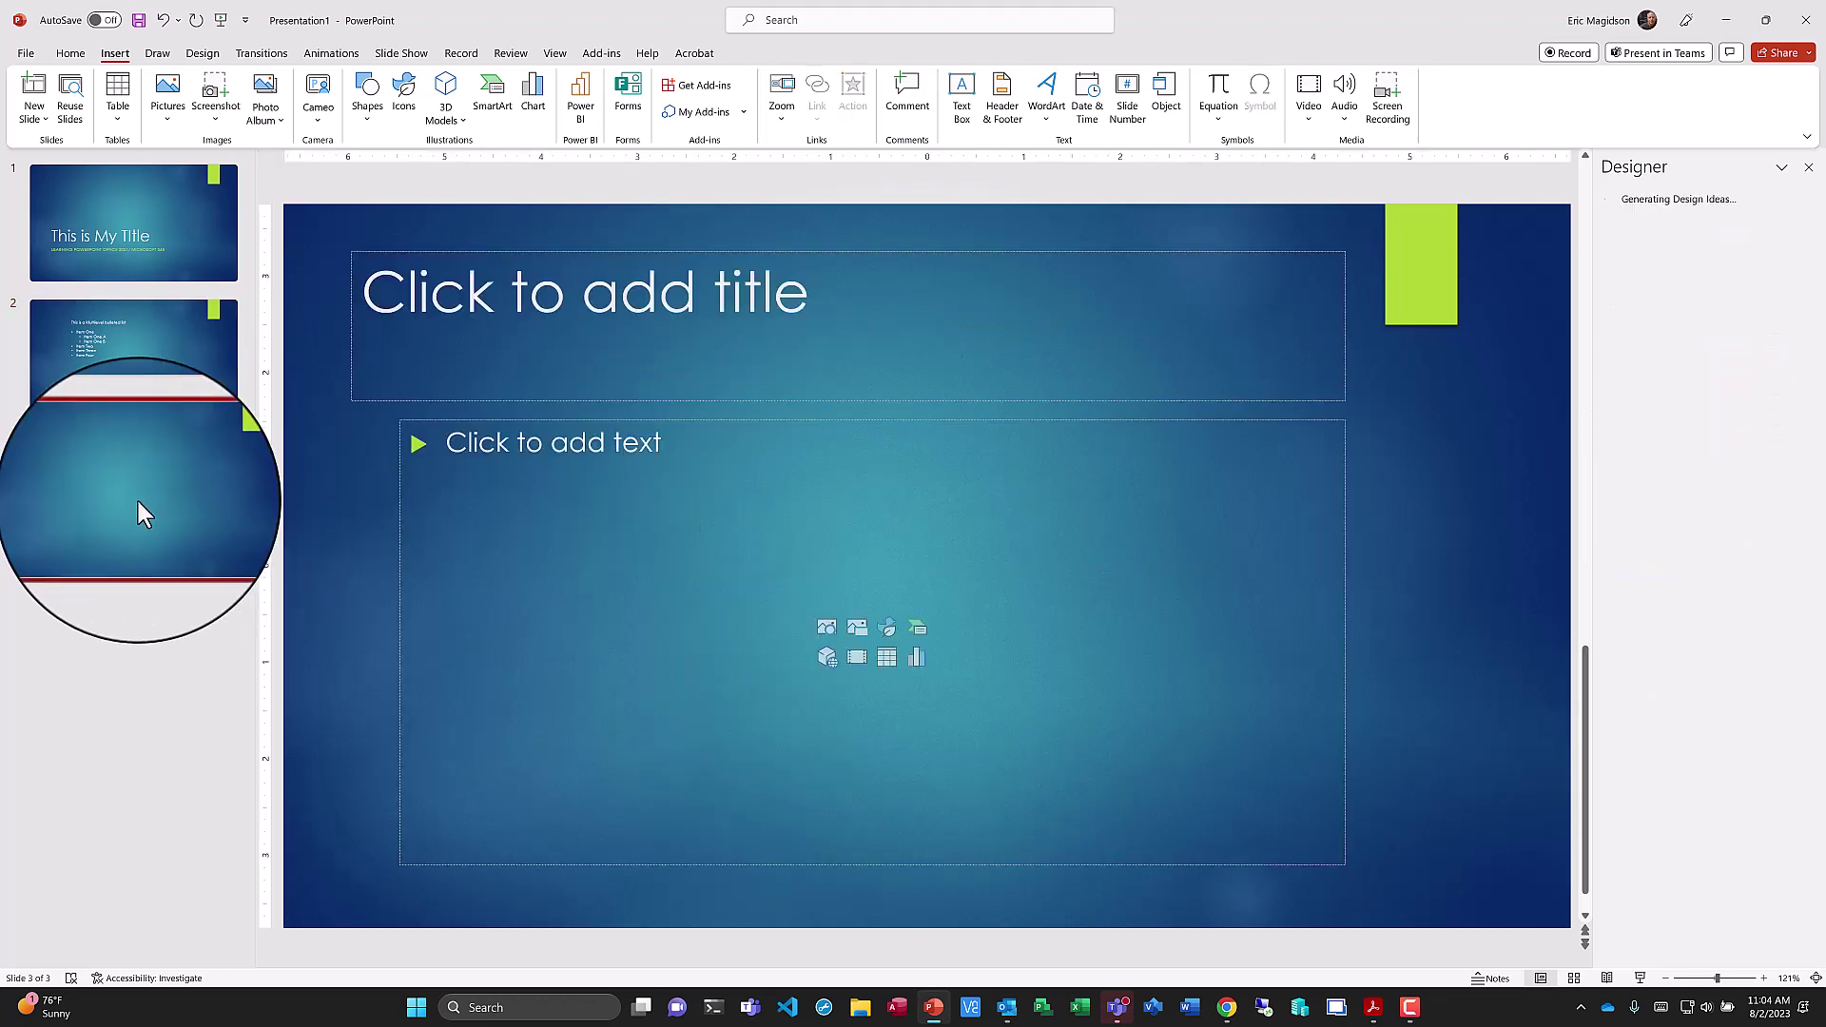
pyautogui.click(490, 451)
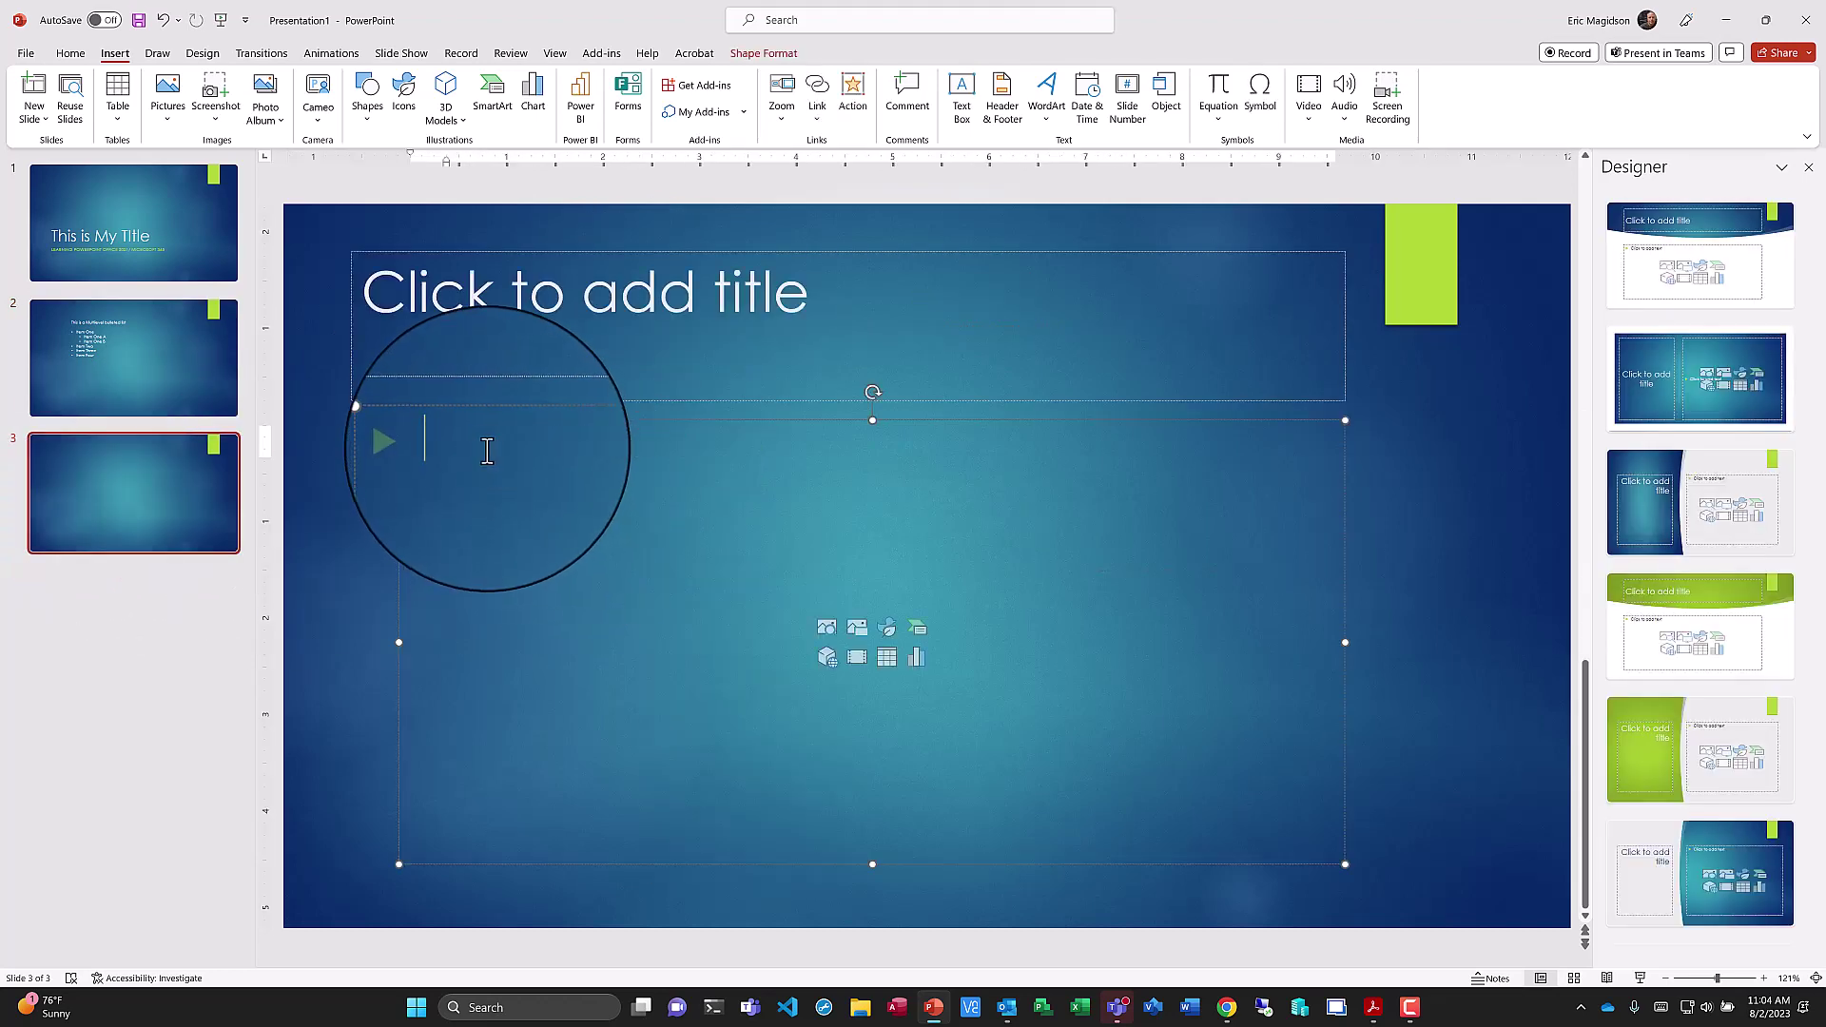
pyautogui.rightClick(493, 461)
pyautogui.click(518, 575)
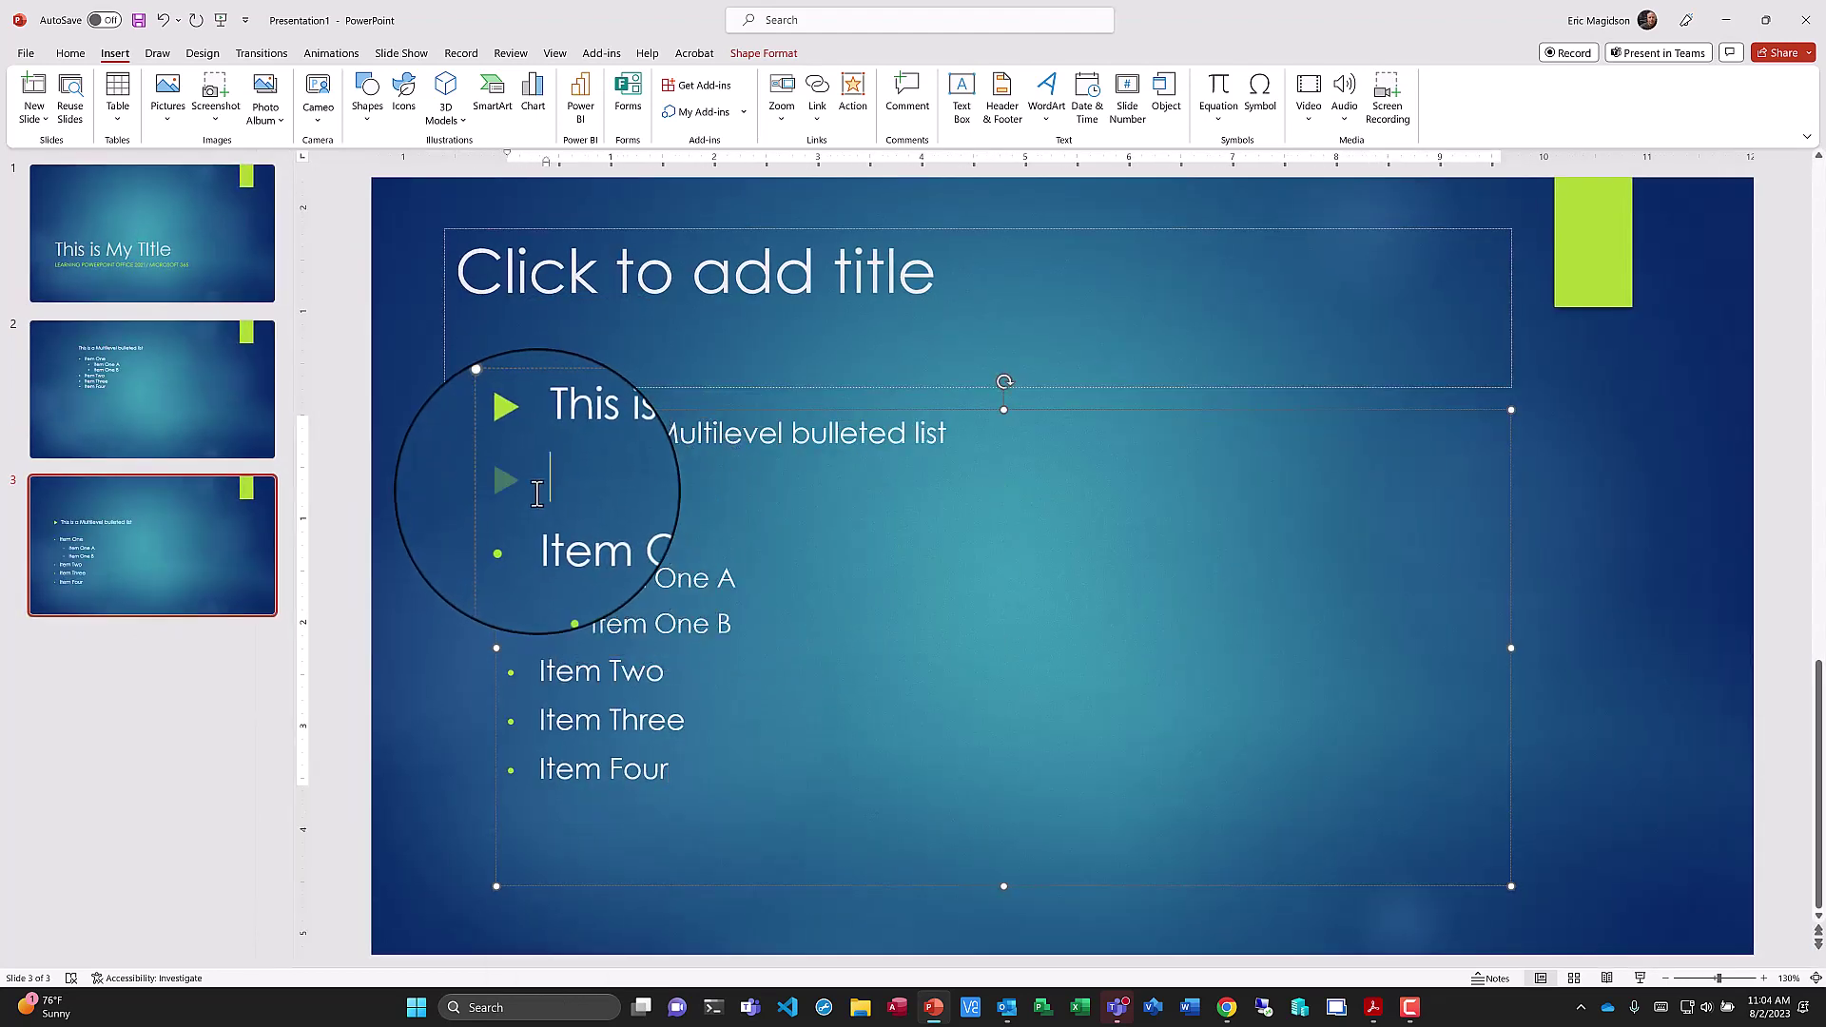
pyautogui.press('BackSpace')
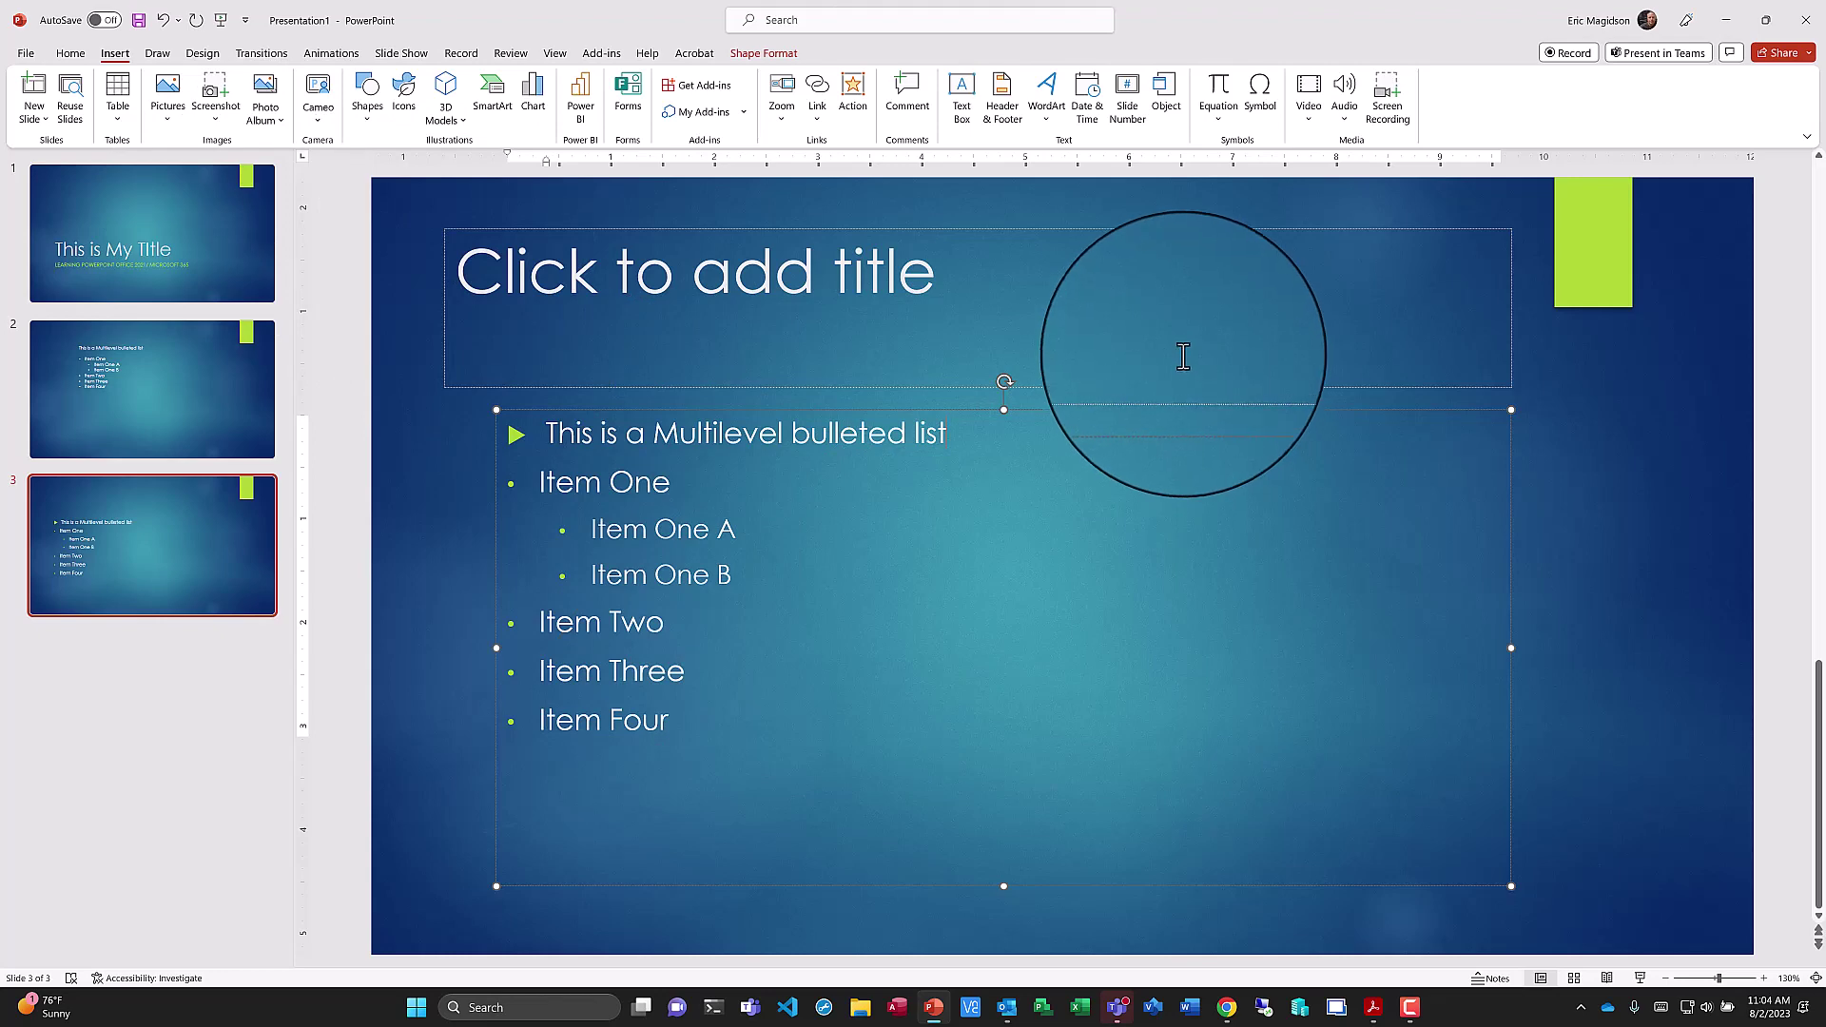
pyautogui.click(72, 53)
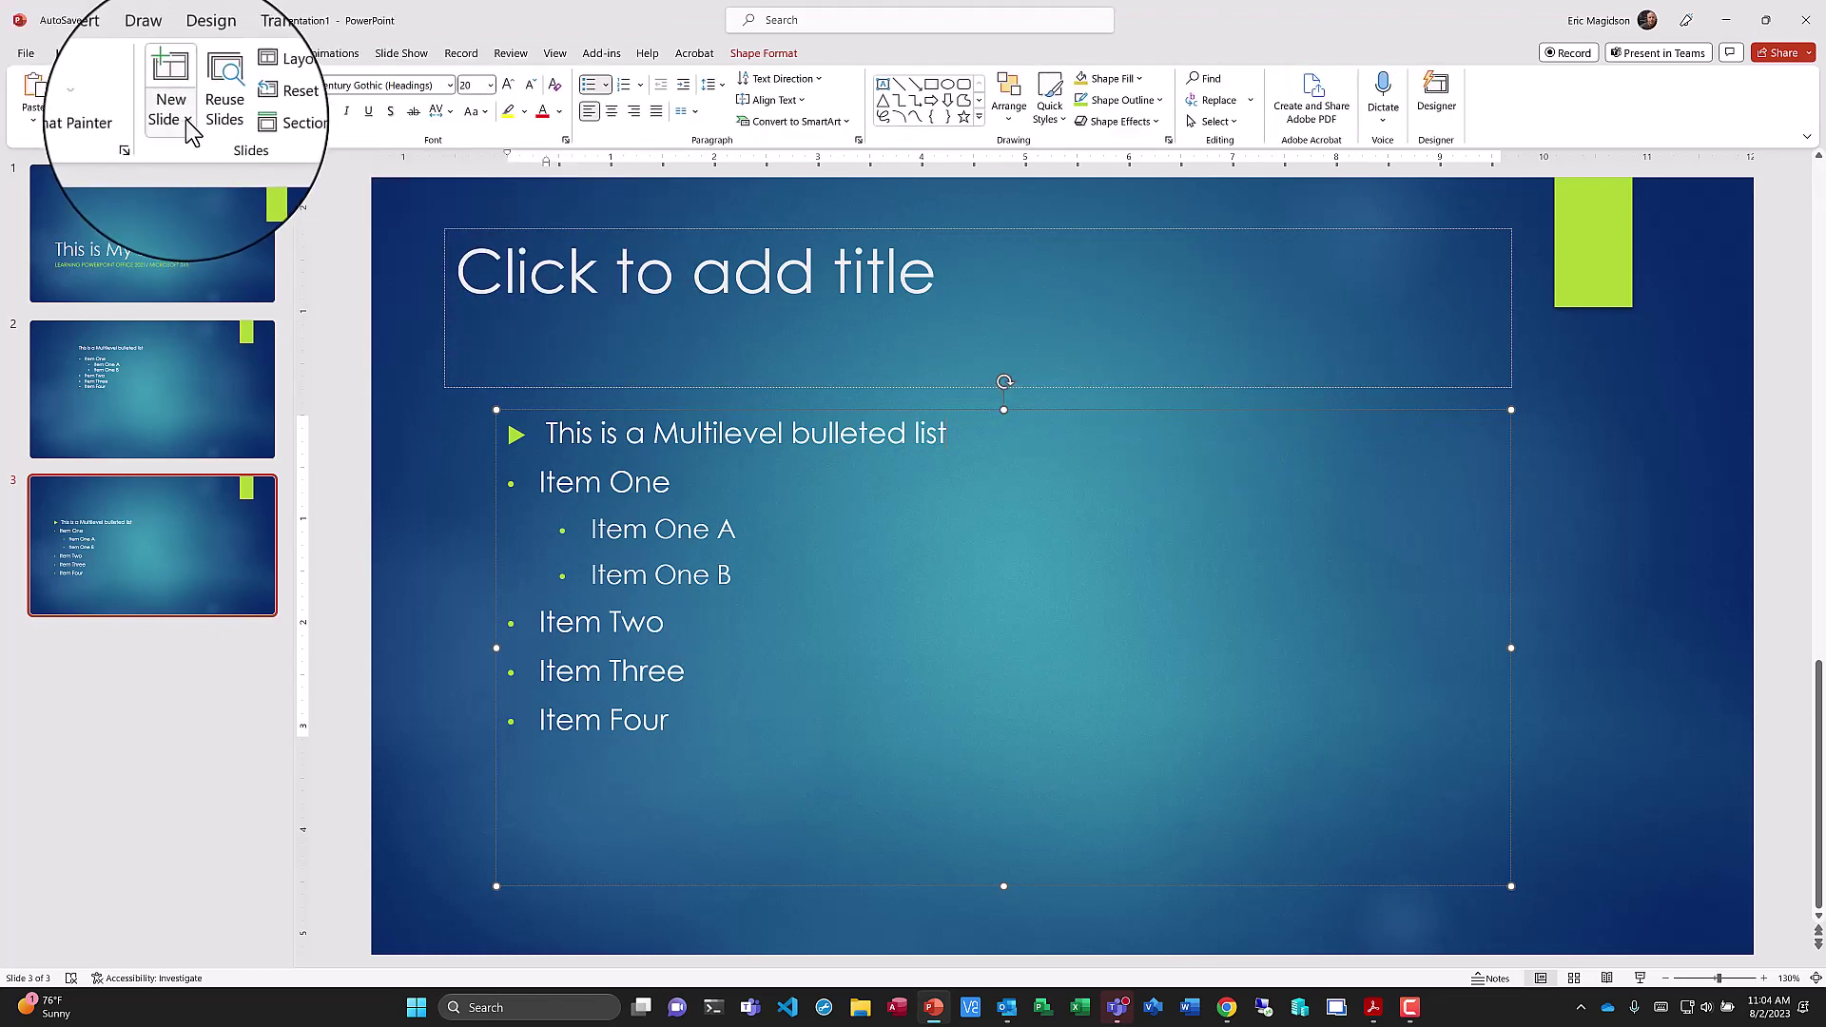
# Change slide 3's layout to Comparison, then to Picture with Caption
pyautogui.click(285, 80)
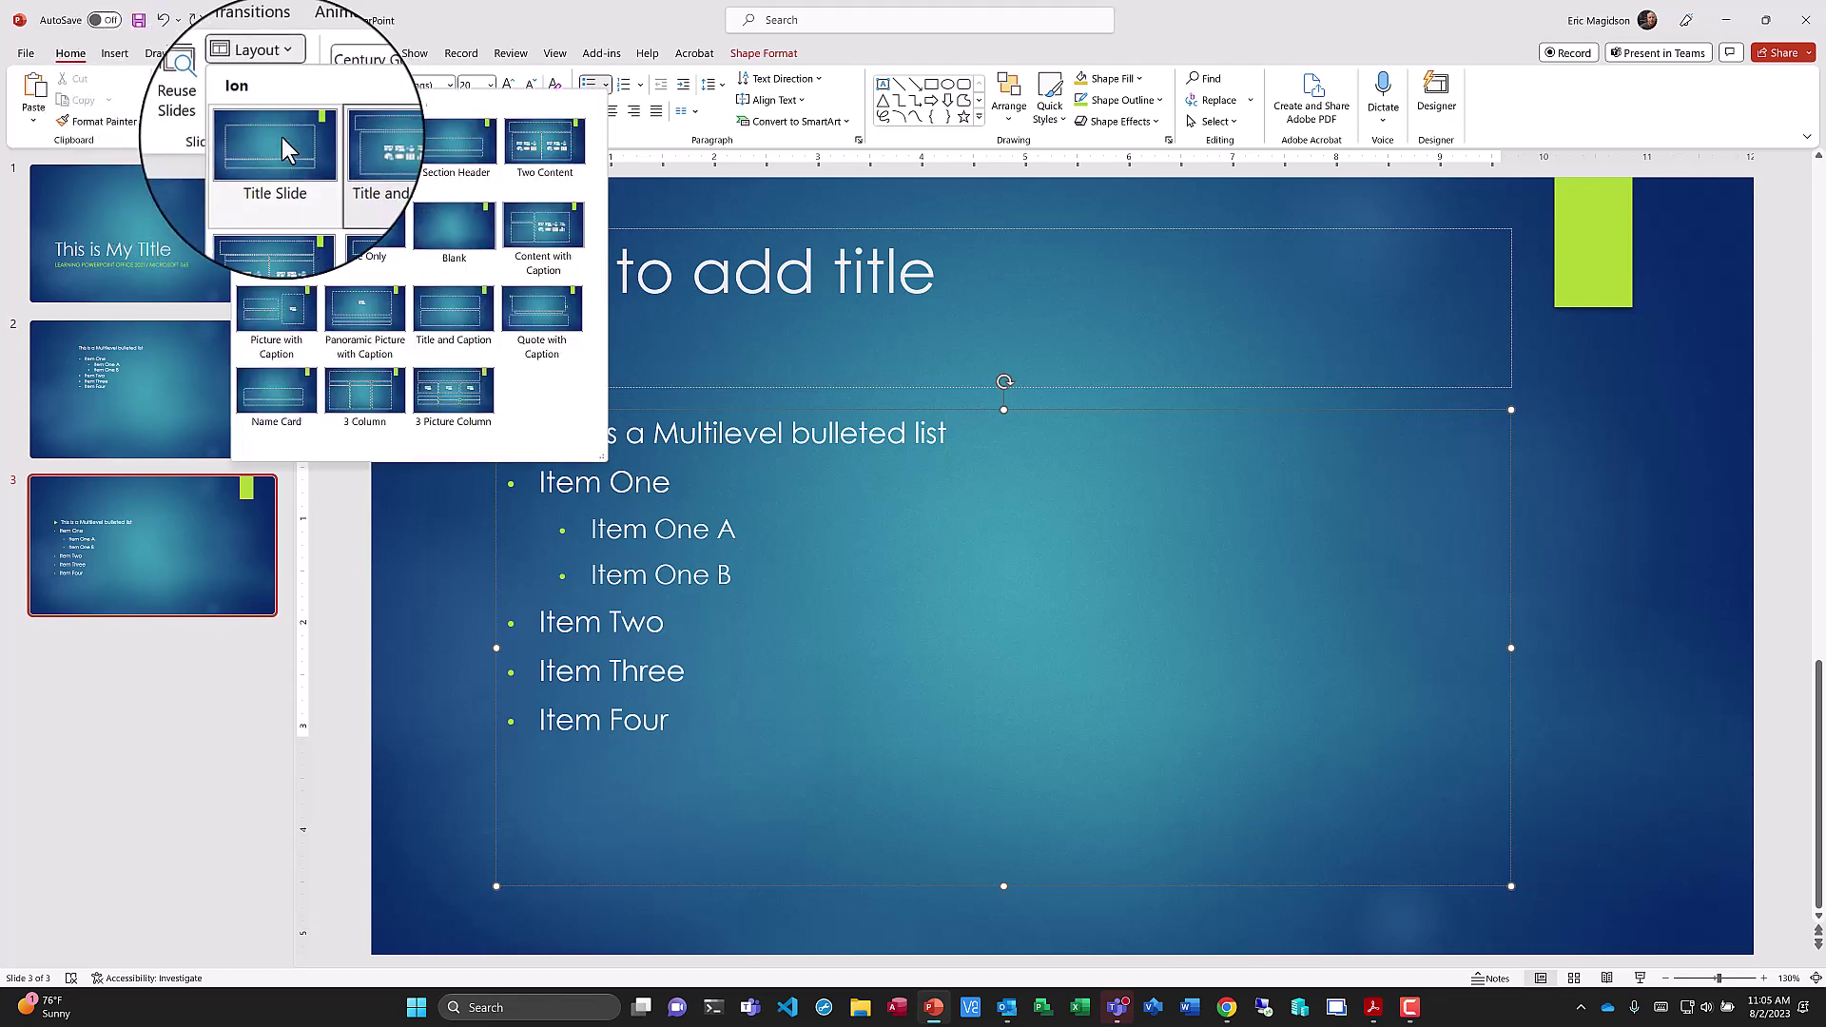
pyautogui.click(276, 228)
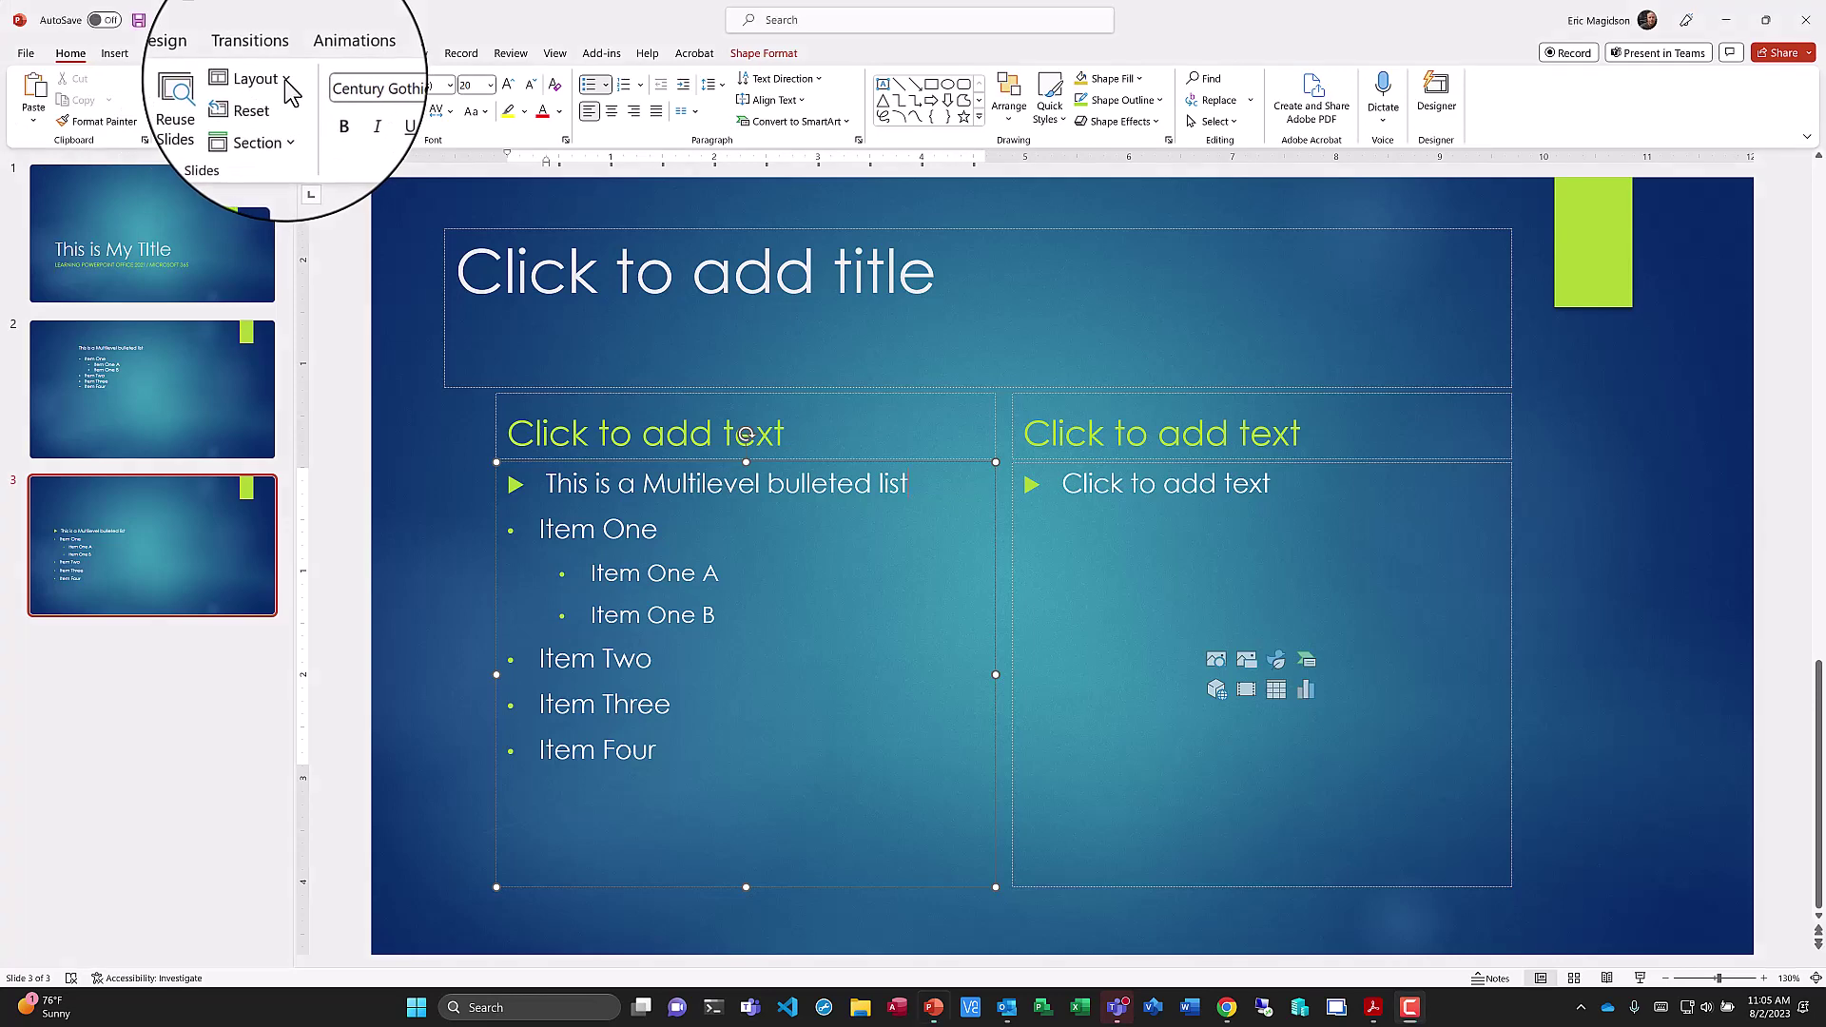
pyautogui.click(278, 79)
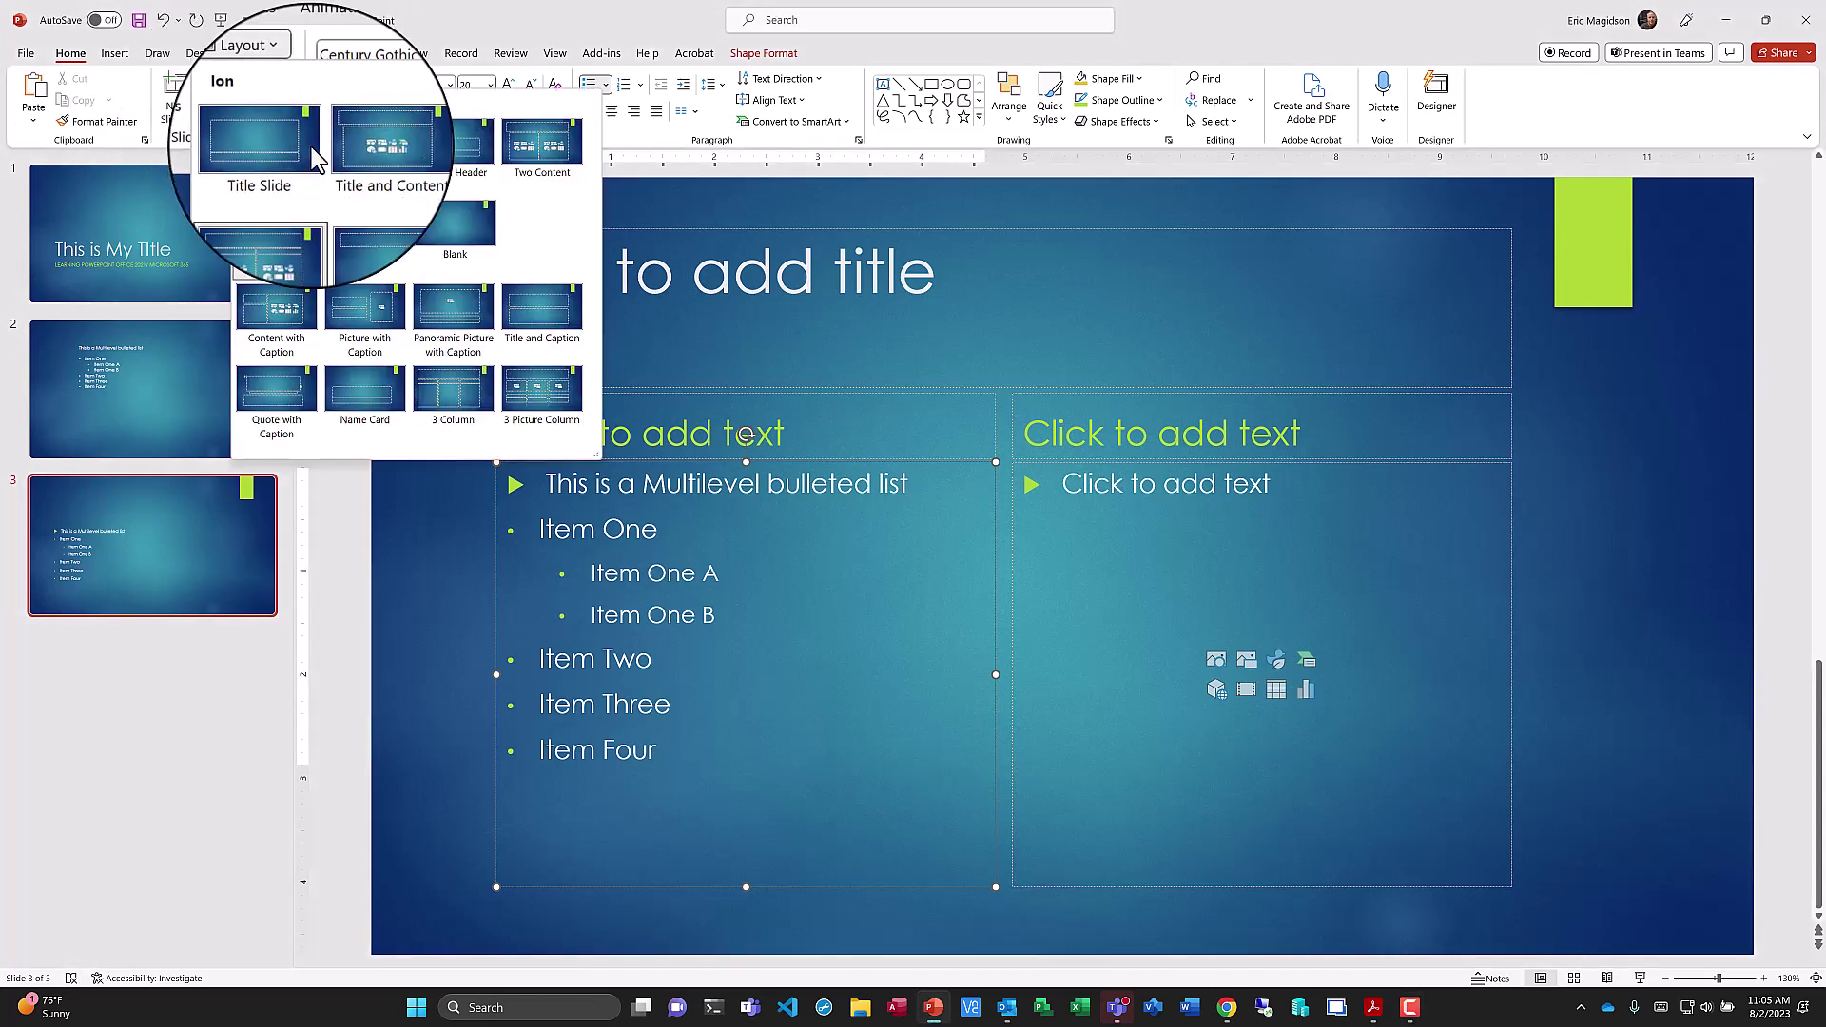
pyautogui.click(371, 319)
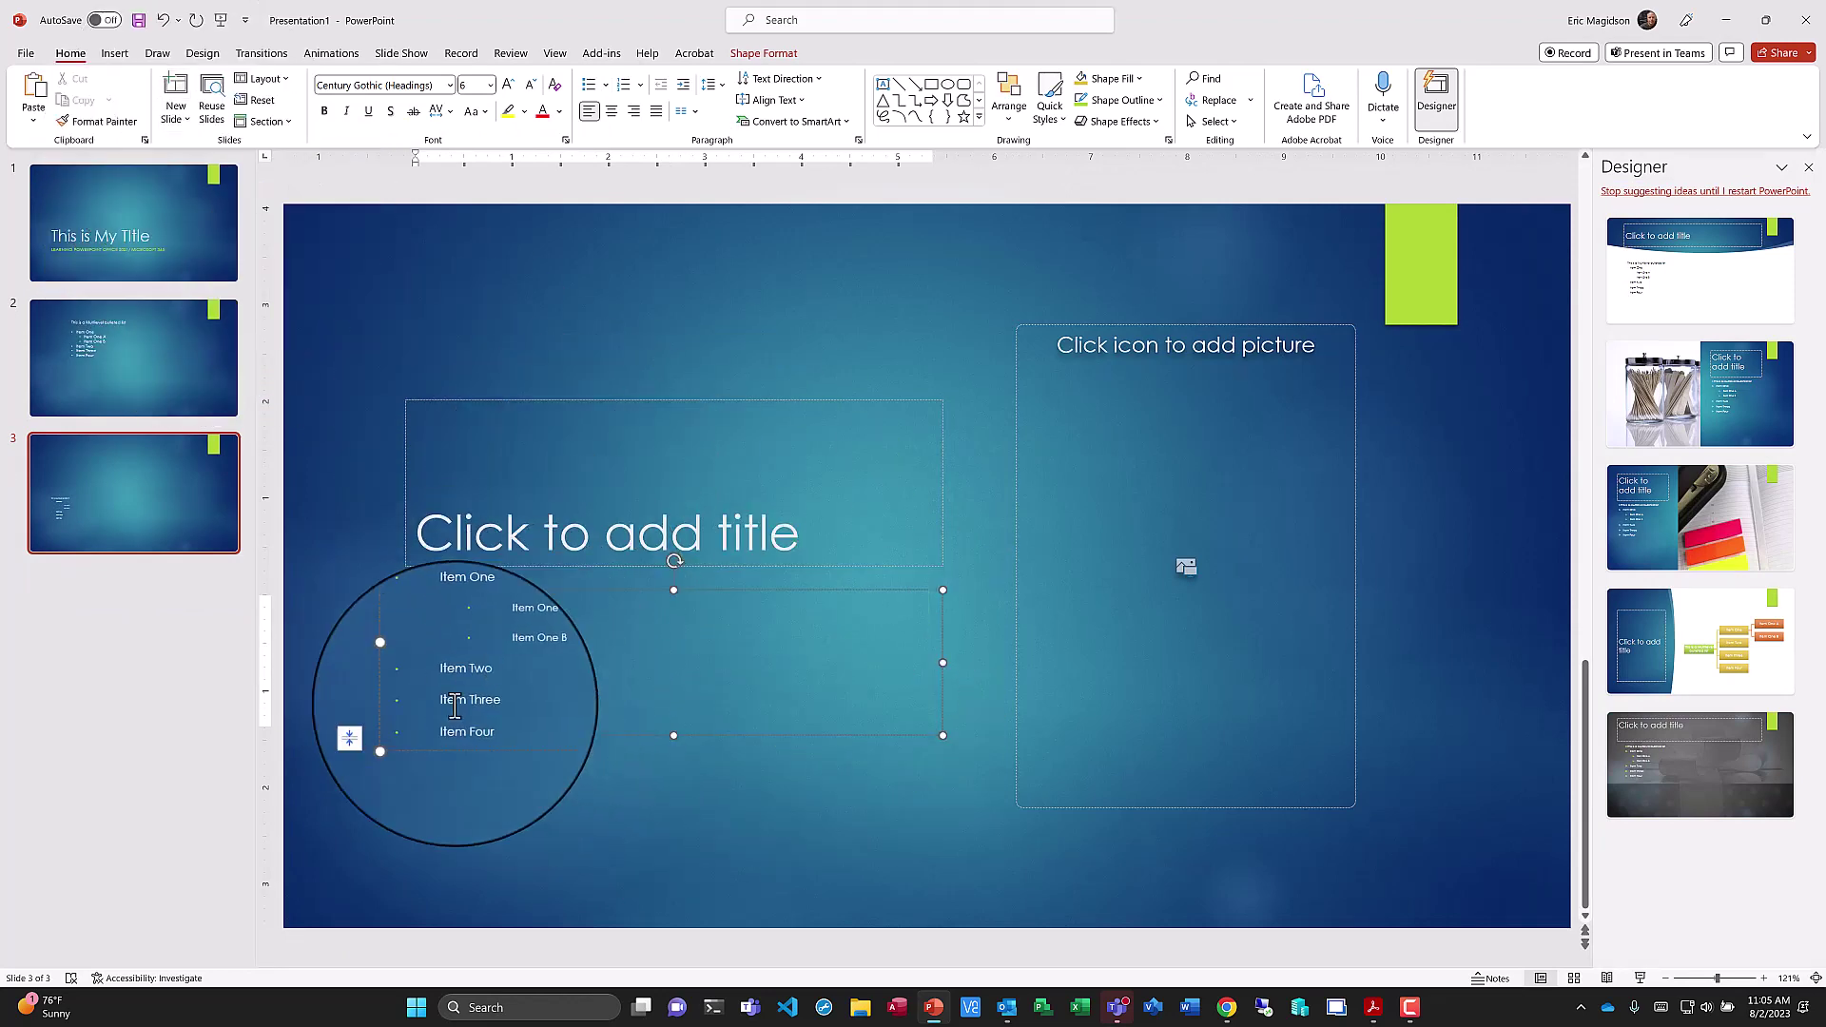
# Move the title upper left, picture placeholder top right, and list just below the title
pyautogui.click(709, 433)
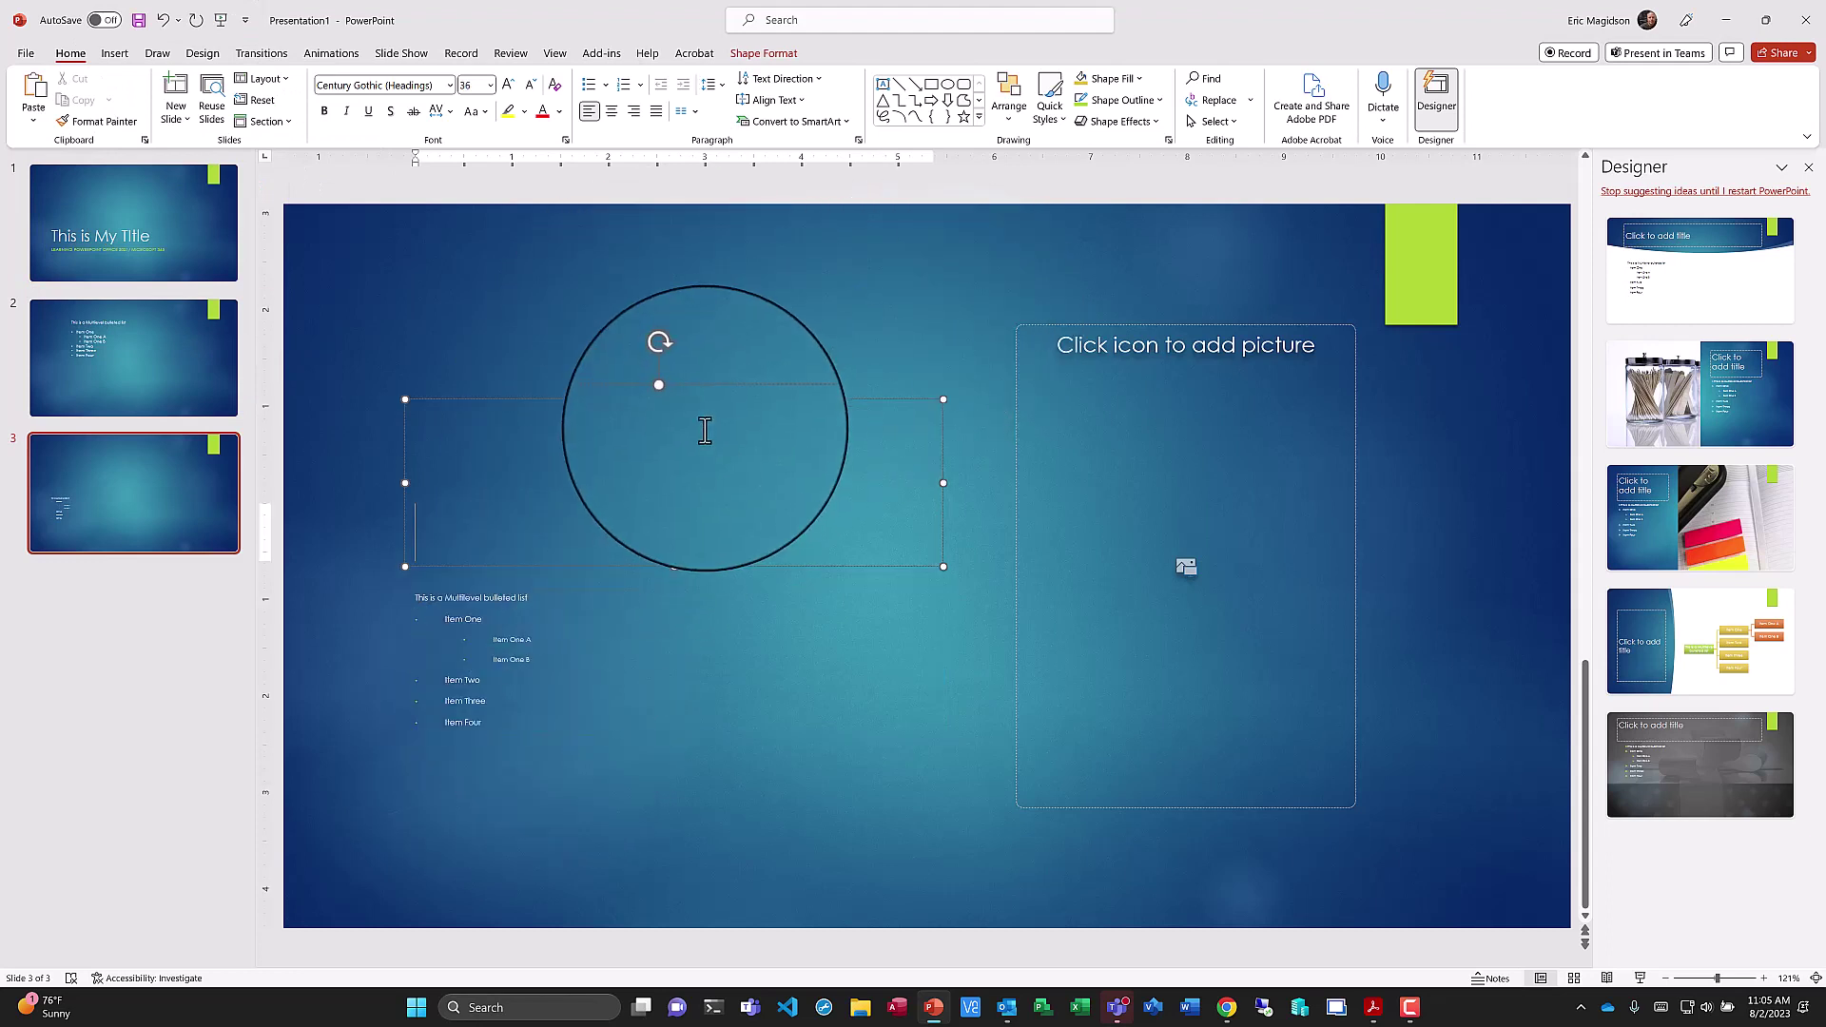
pyautogui.moveTo(641, 400); pyautogui.dragTo(585, 252)
pyautogui.click(1052, 352)
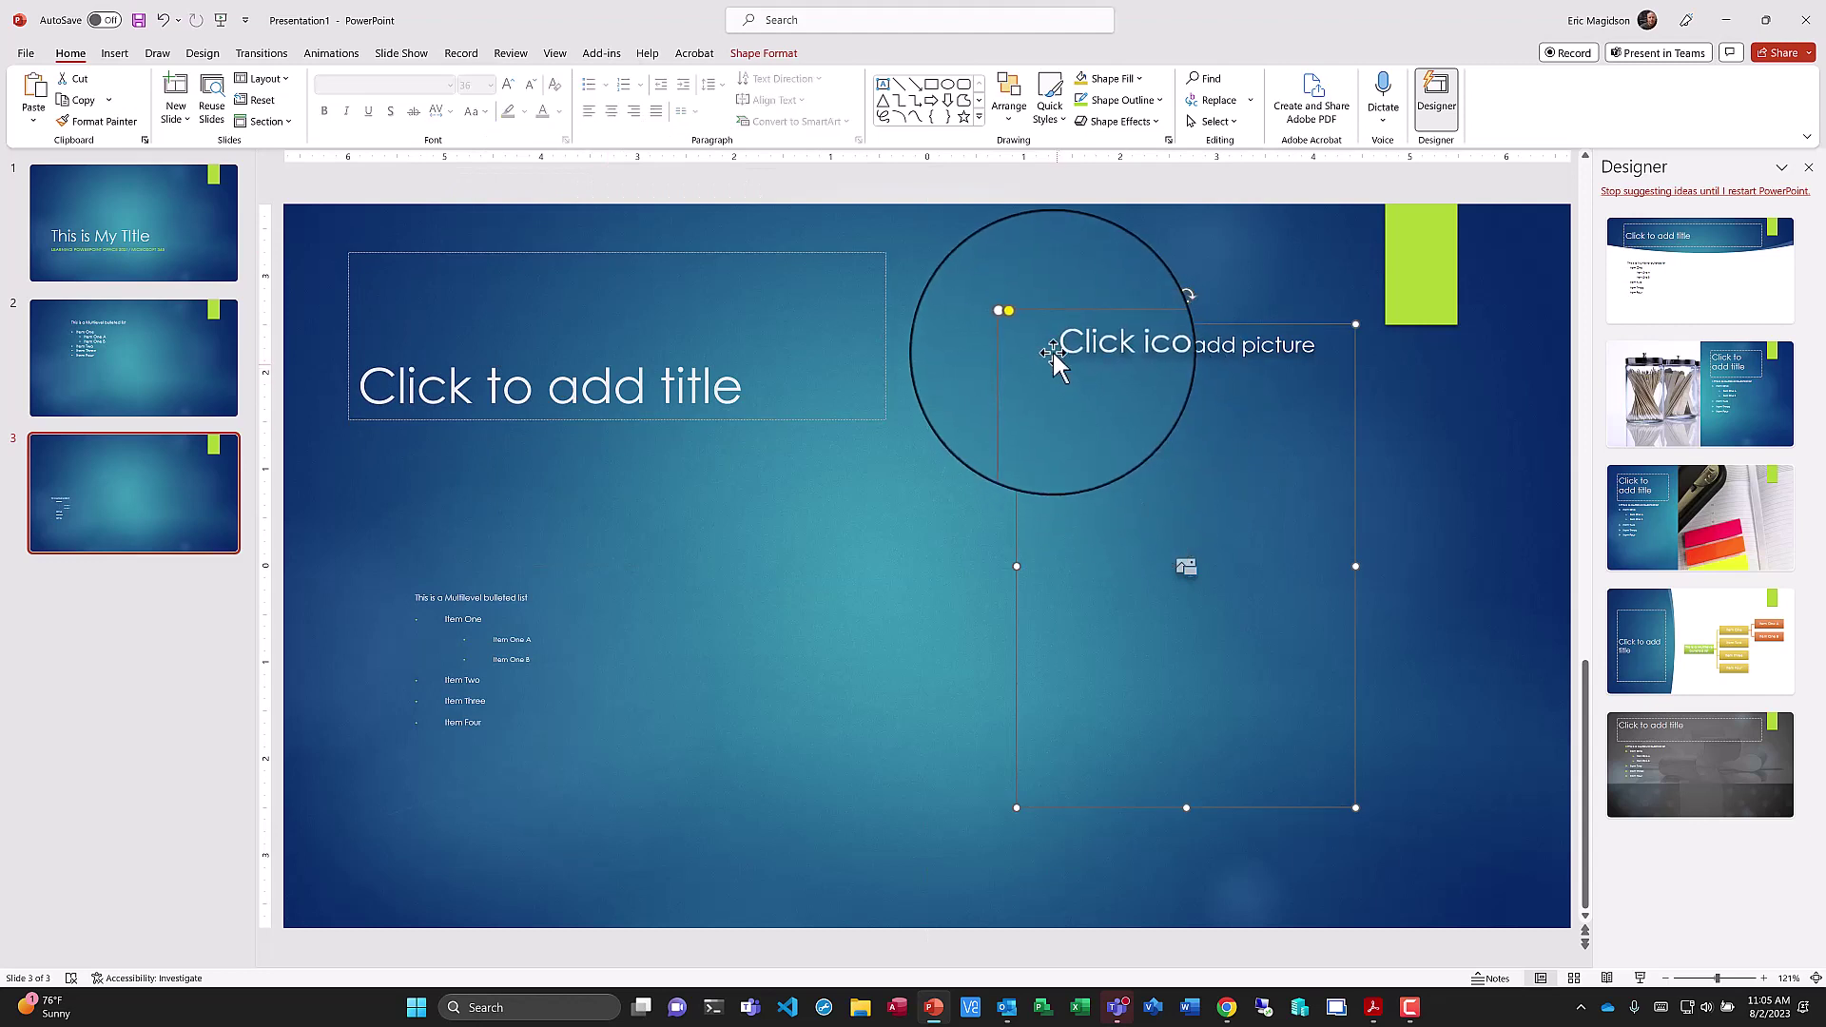
pyautogui.moveTo(1018, 303); pyautogui.dragTo(907, 231)
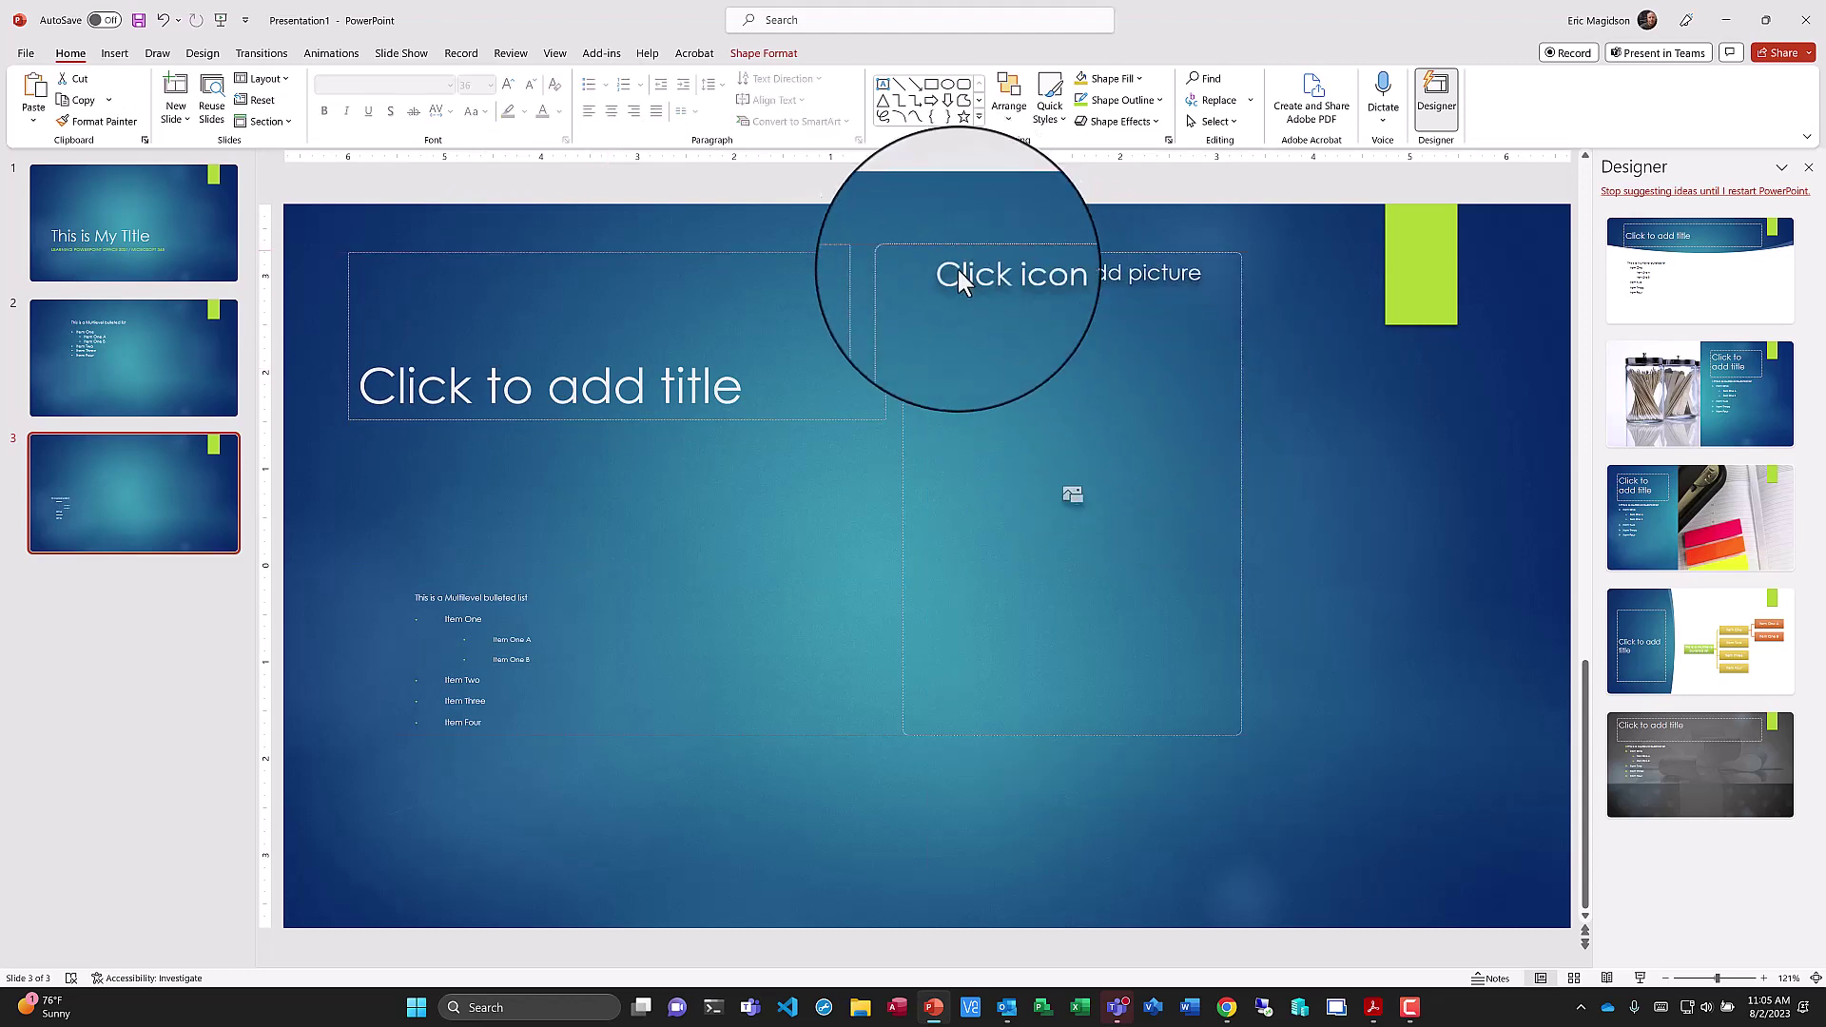
pyautogui.click(513, 632)
pyautogui.moveTo(471, 587); pyautogui.dragTo(427, 457)
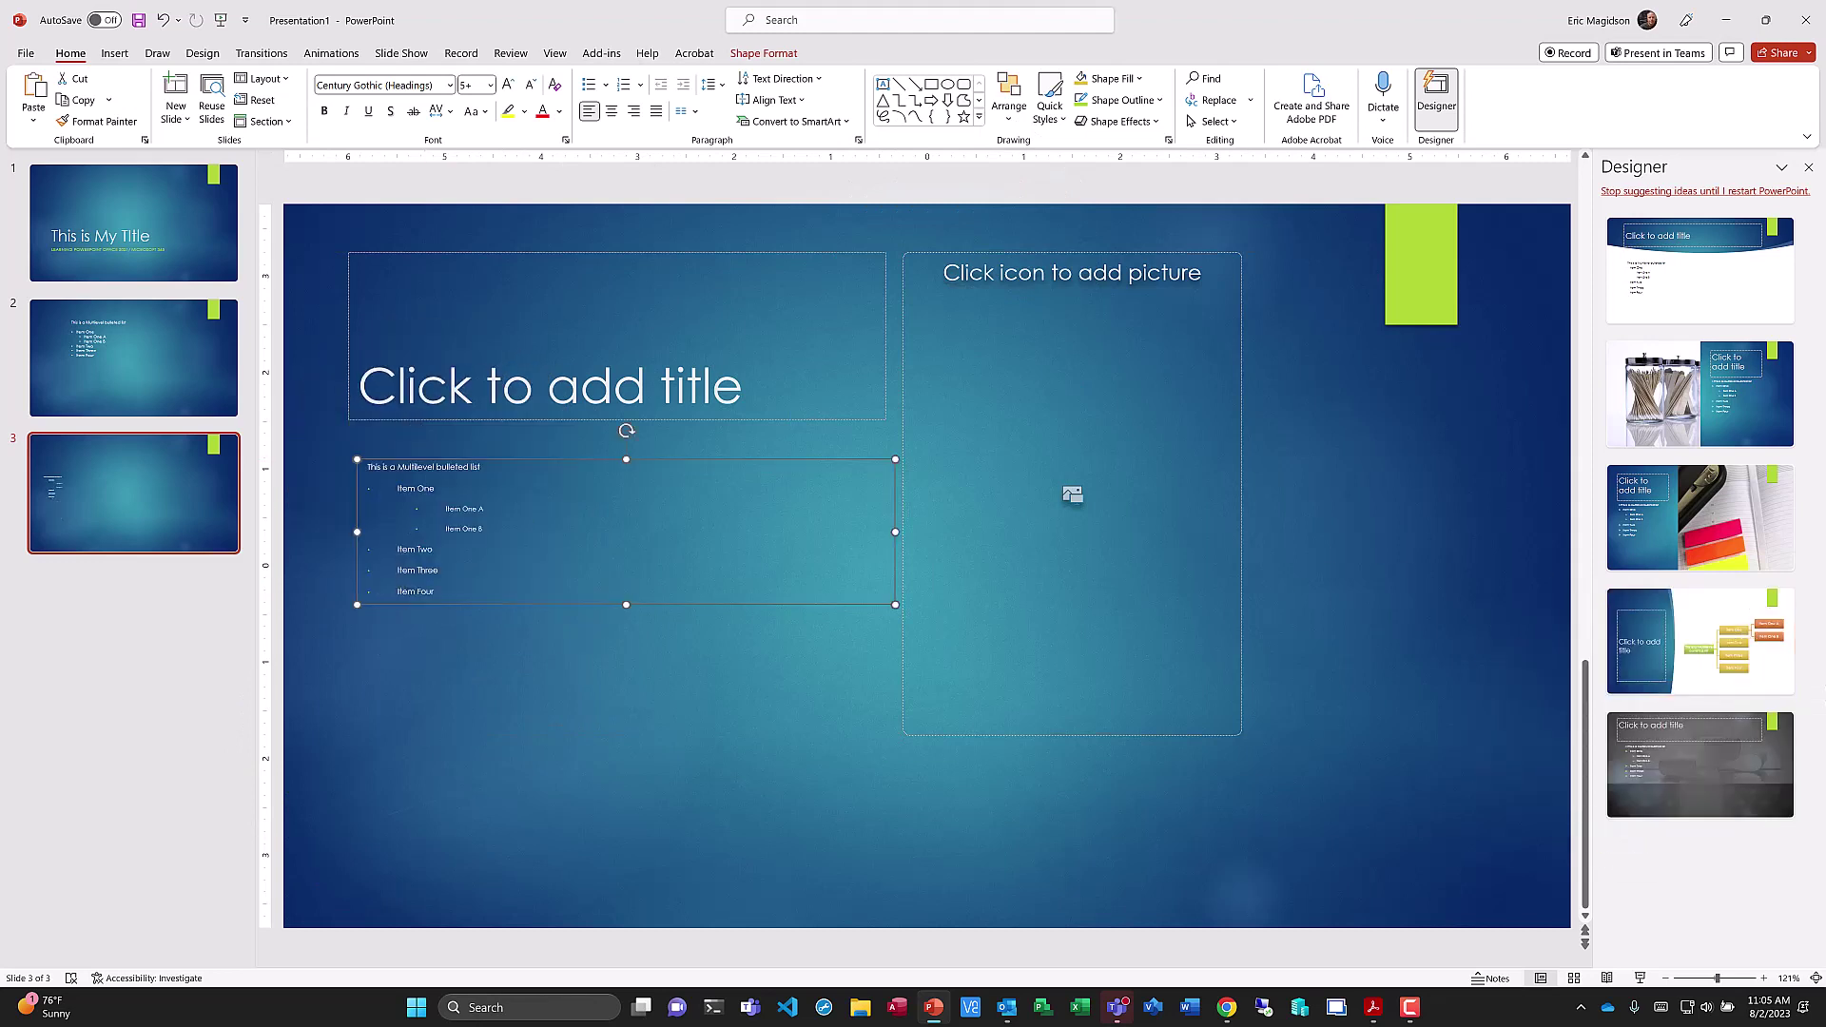
# Select all the text in slide 3's bulleted list
pyautogui.press('F10')
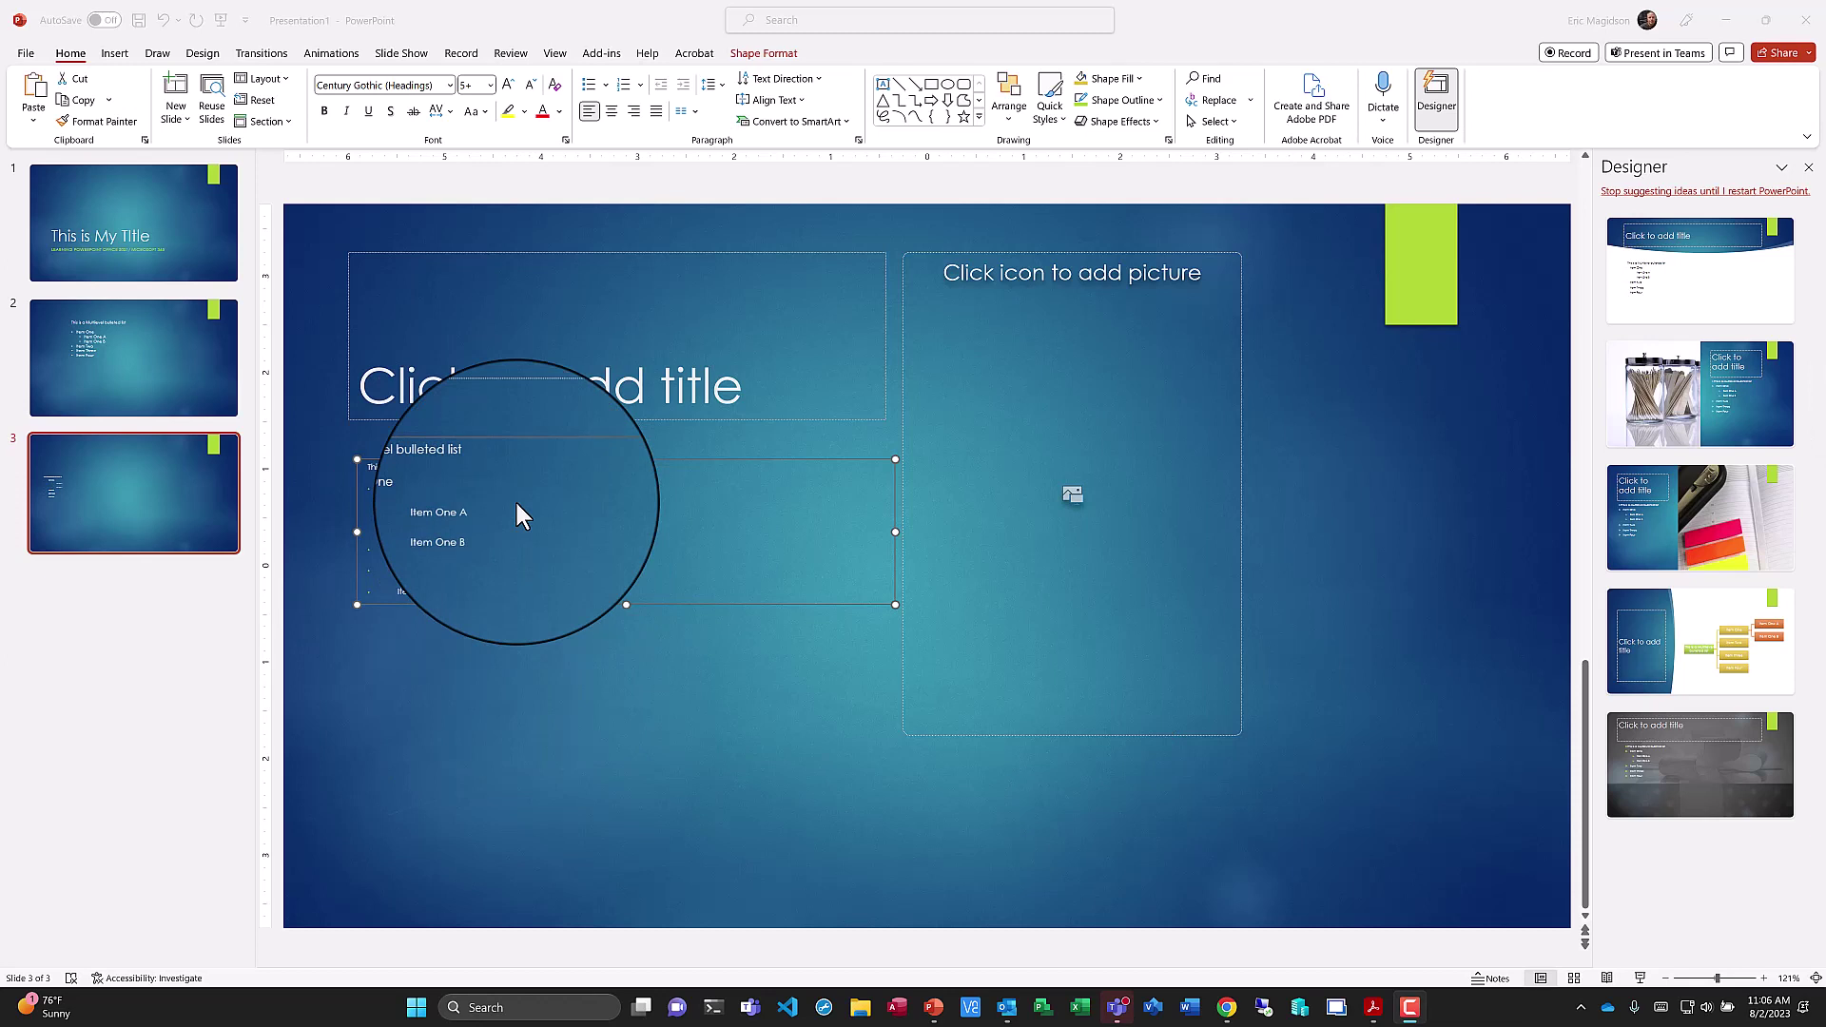
pyautogui.click(454, 603)
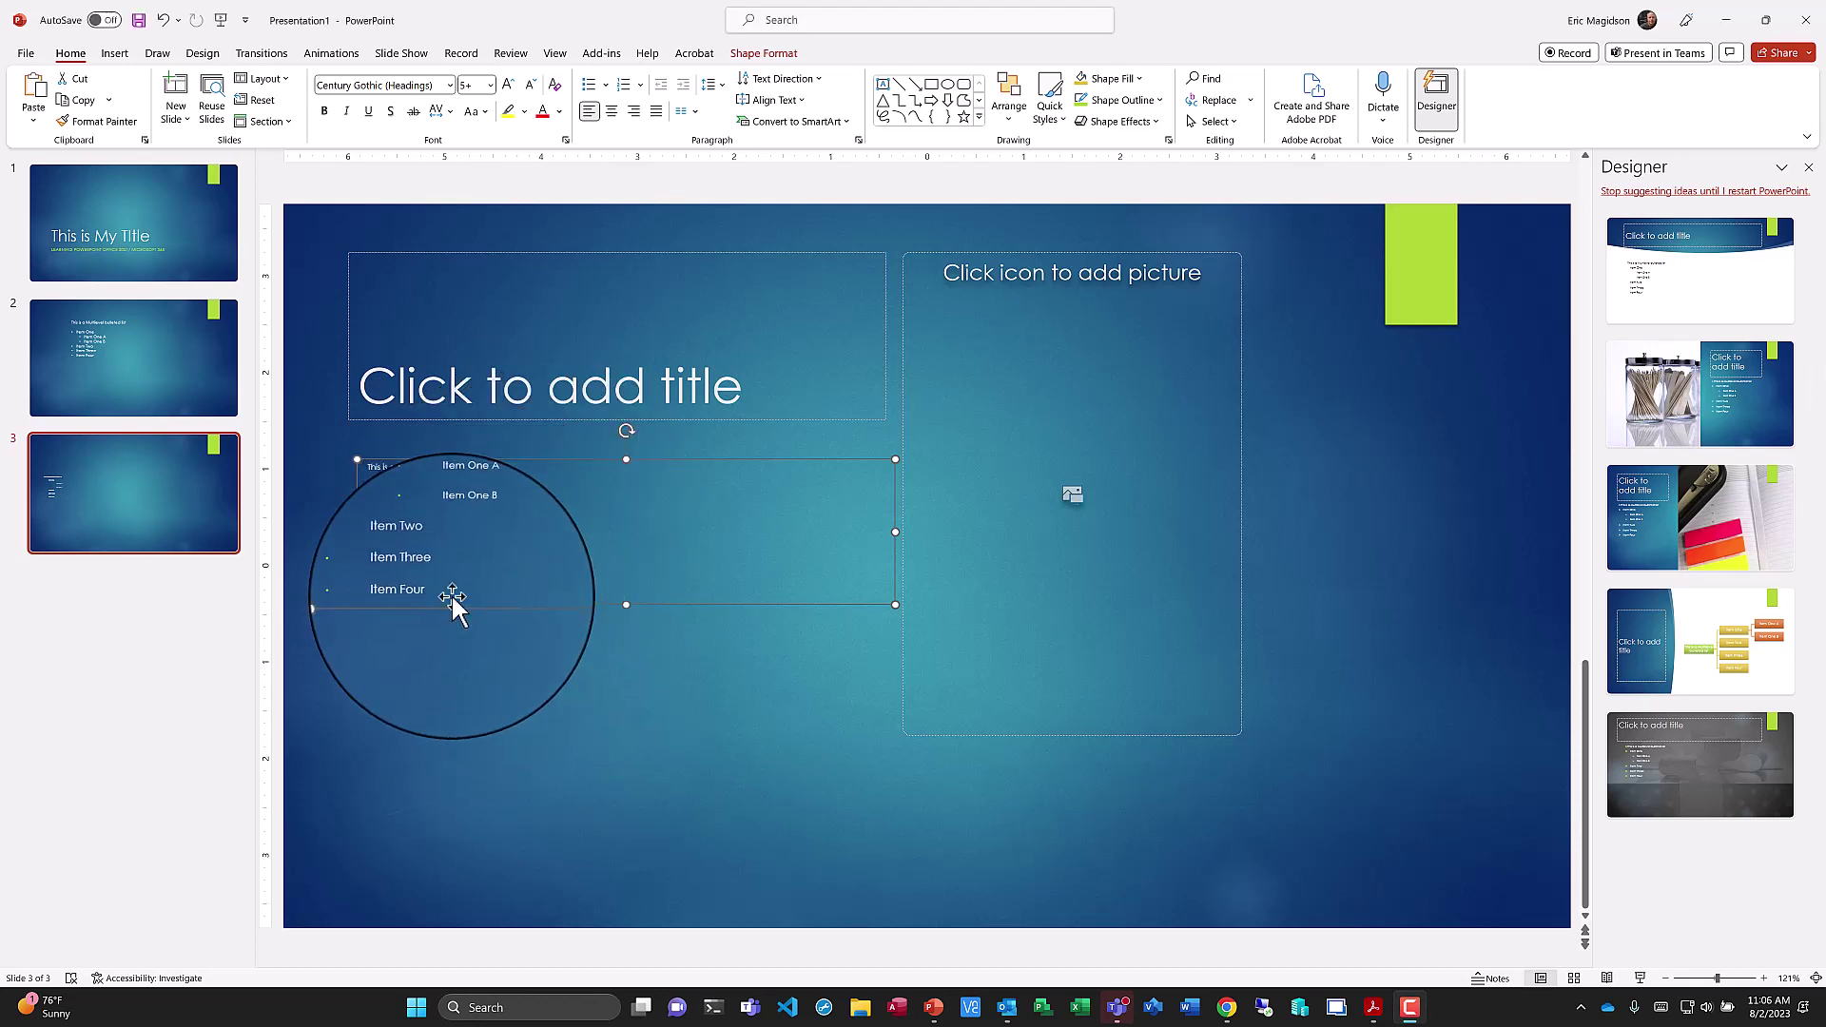
pyautogui.moveTo(443, 594); pyautogui.dragTo(363, 473)
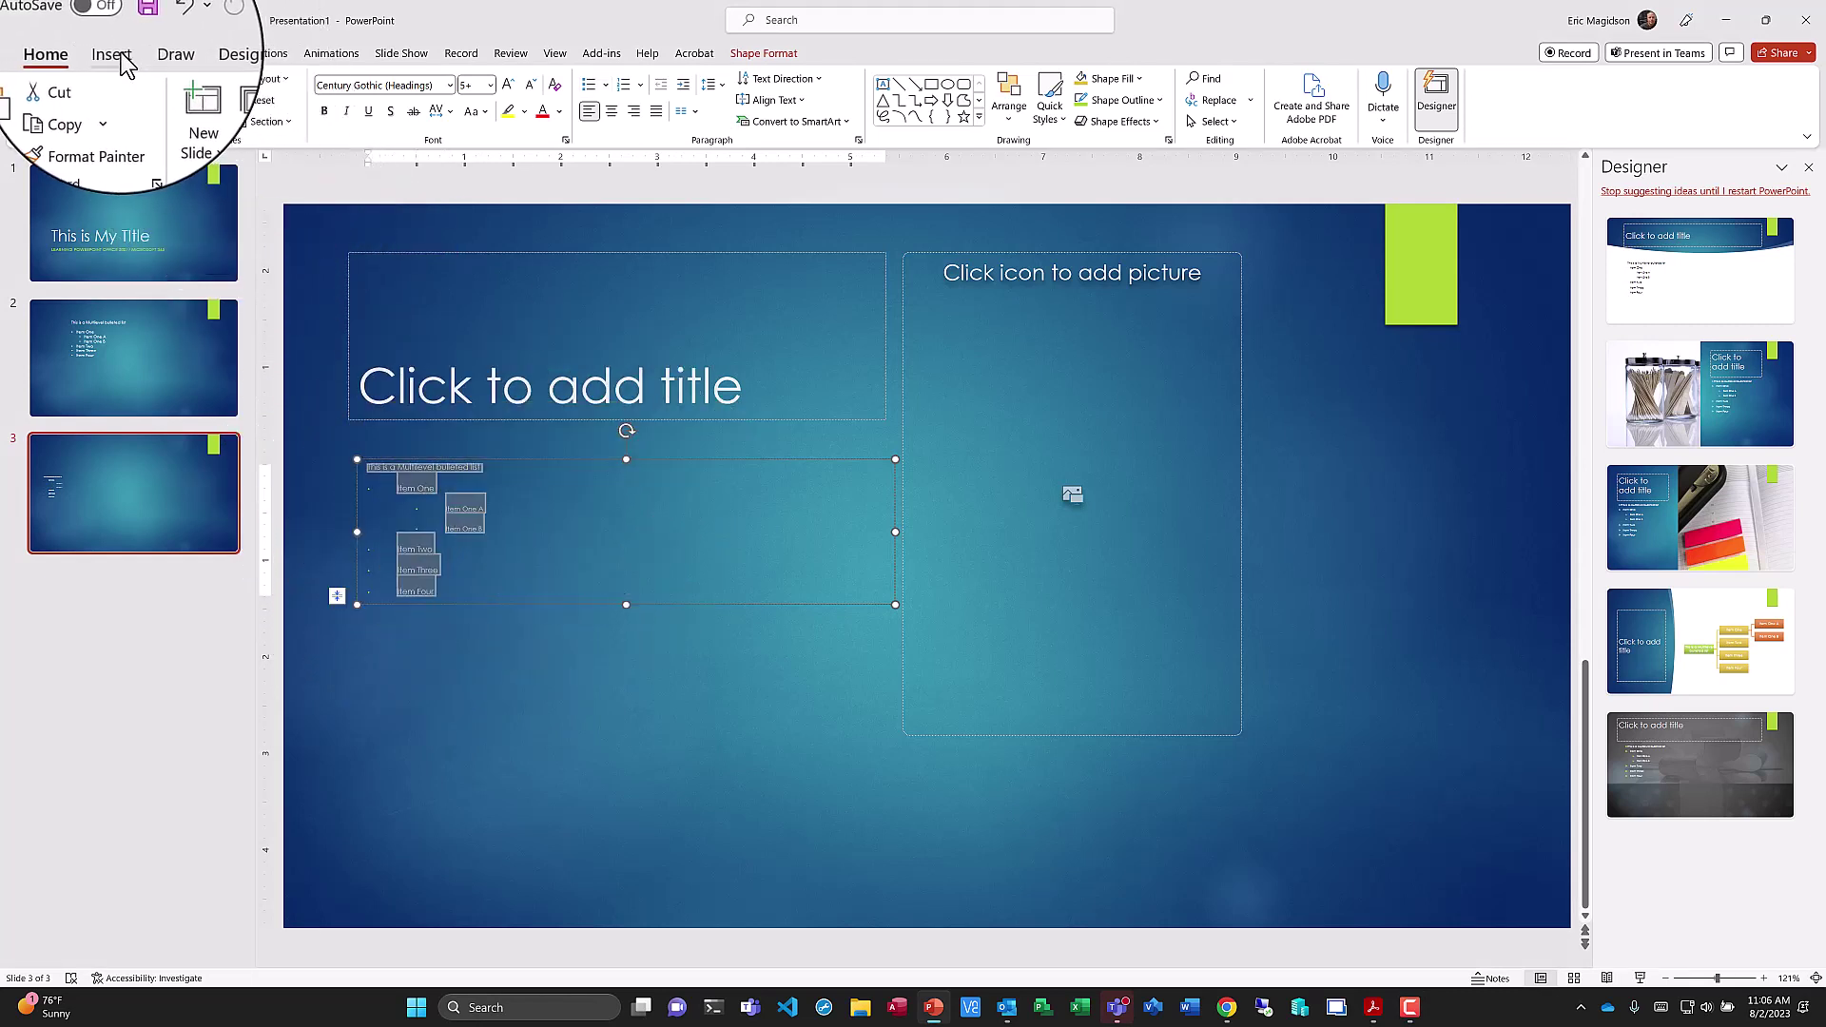
# Set slide 3's list text to the Algerian font at 20 pt
pyautogui.click(450, 87)
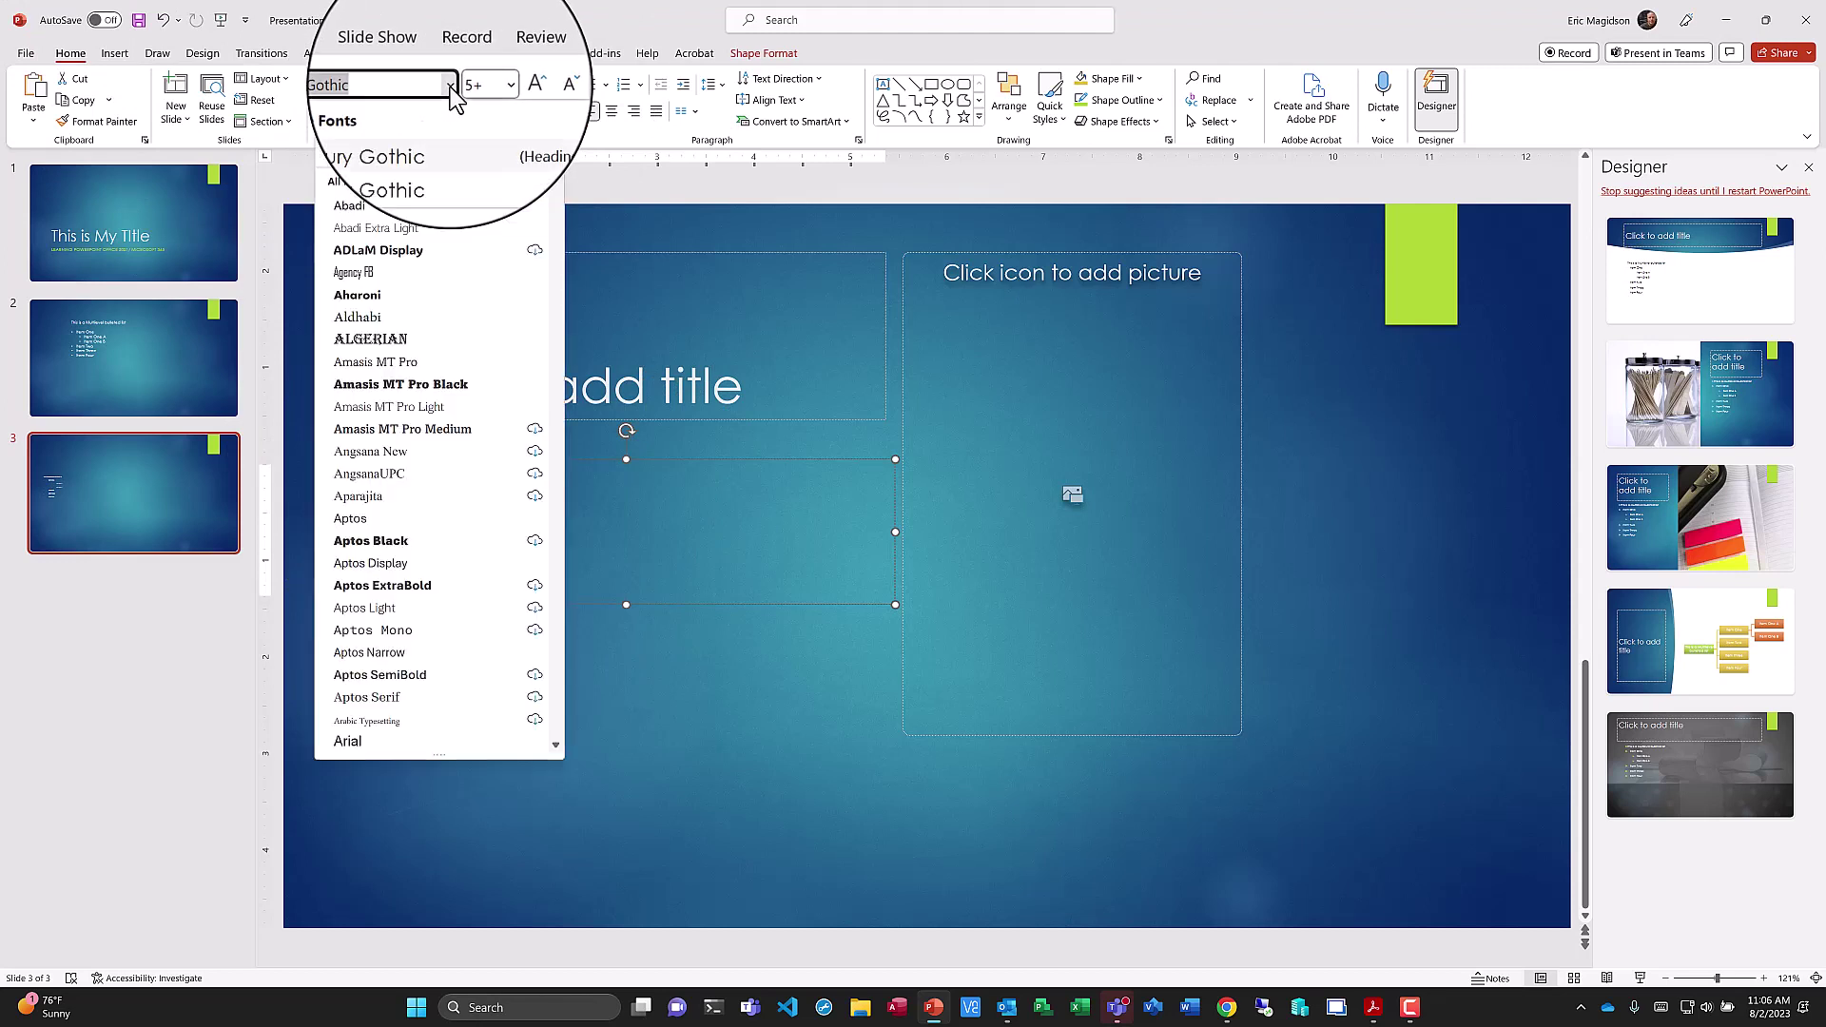
pyautogui.click(396, 340)
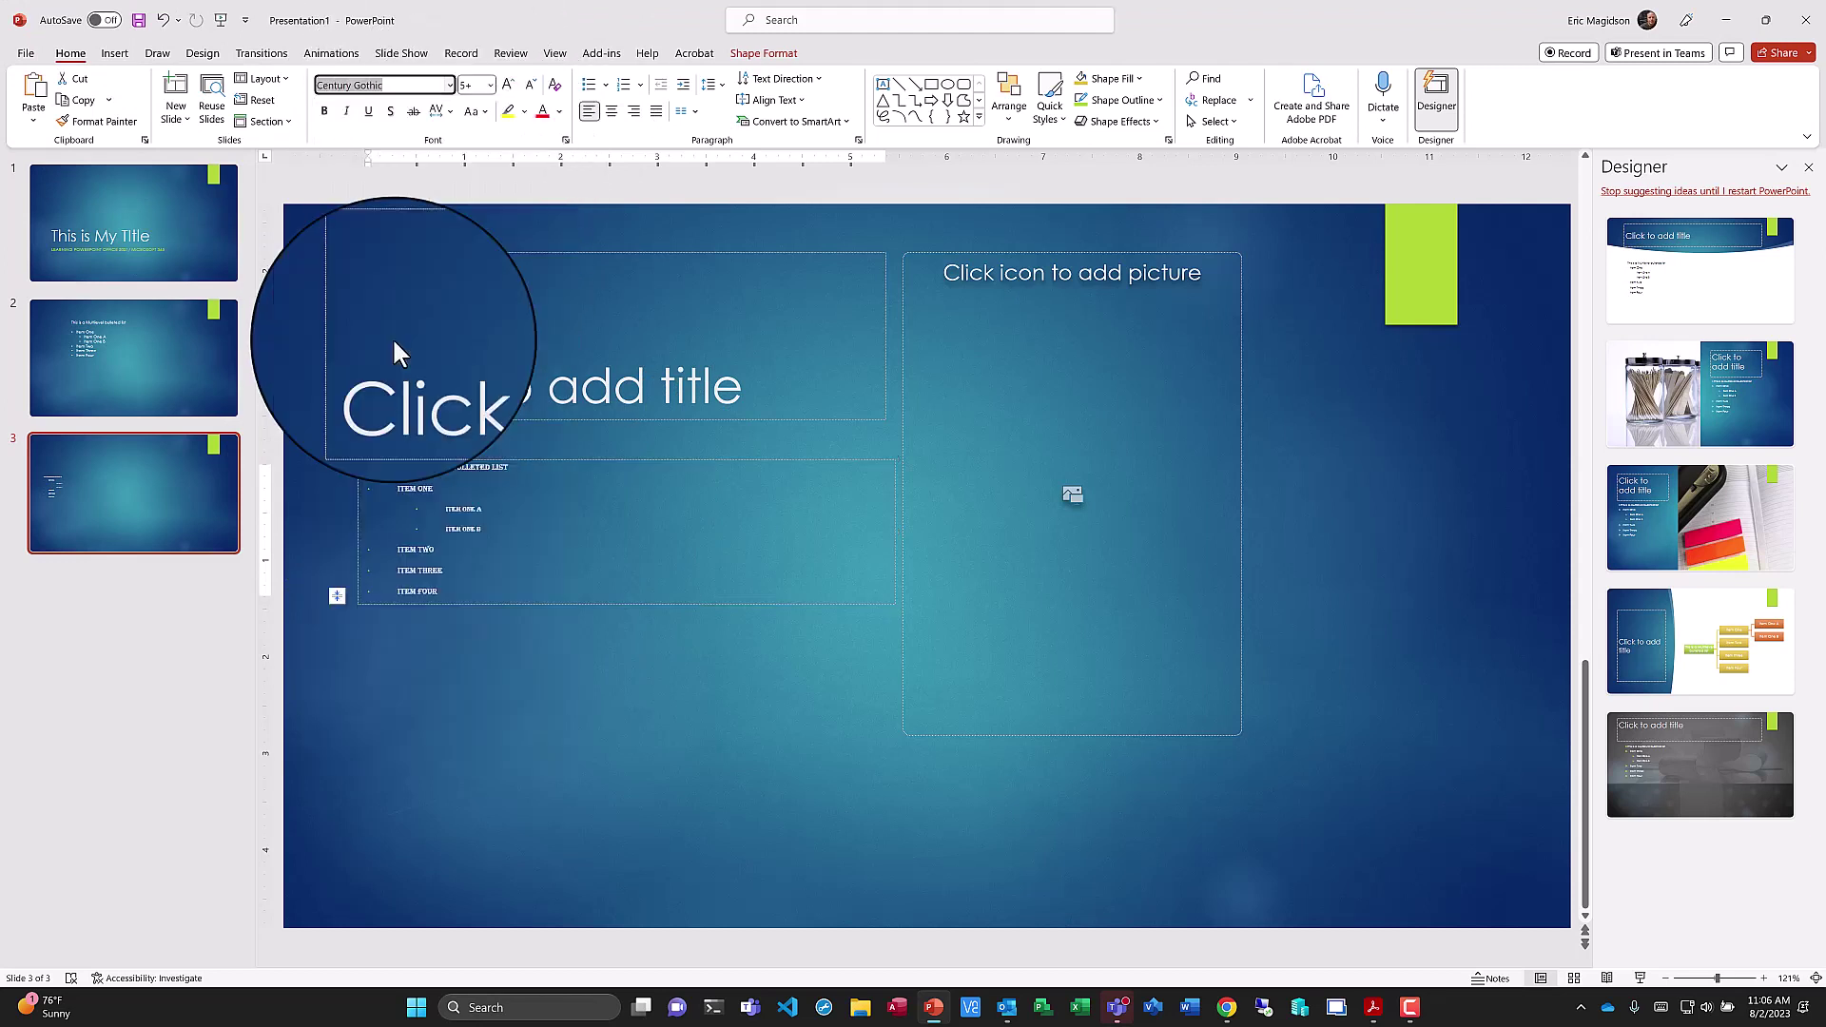
pyautogui.click(490, 84)
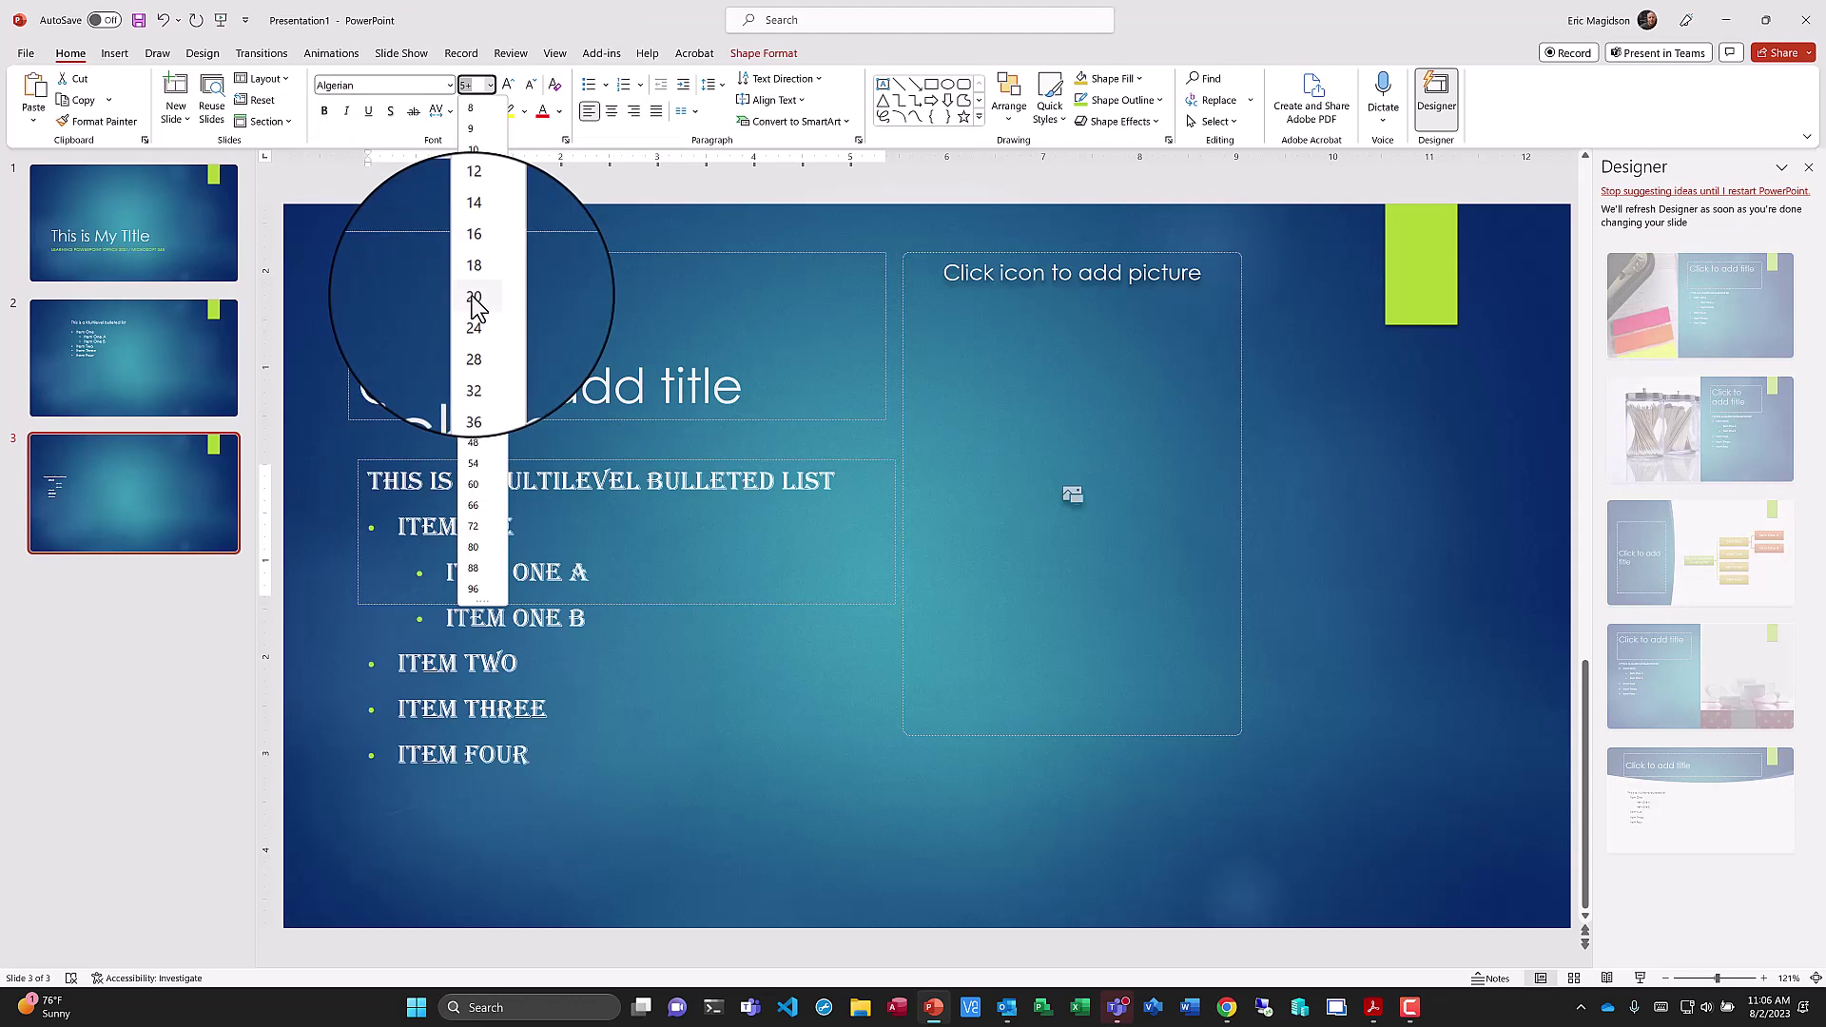
pyautogui.click(473, 298)
# Make the list box taller to fit the text, then select its heading line
pyautogui.click(662, 572)
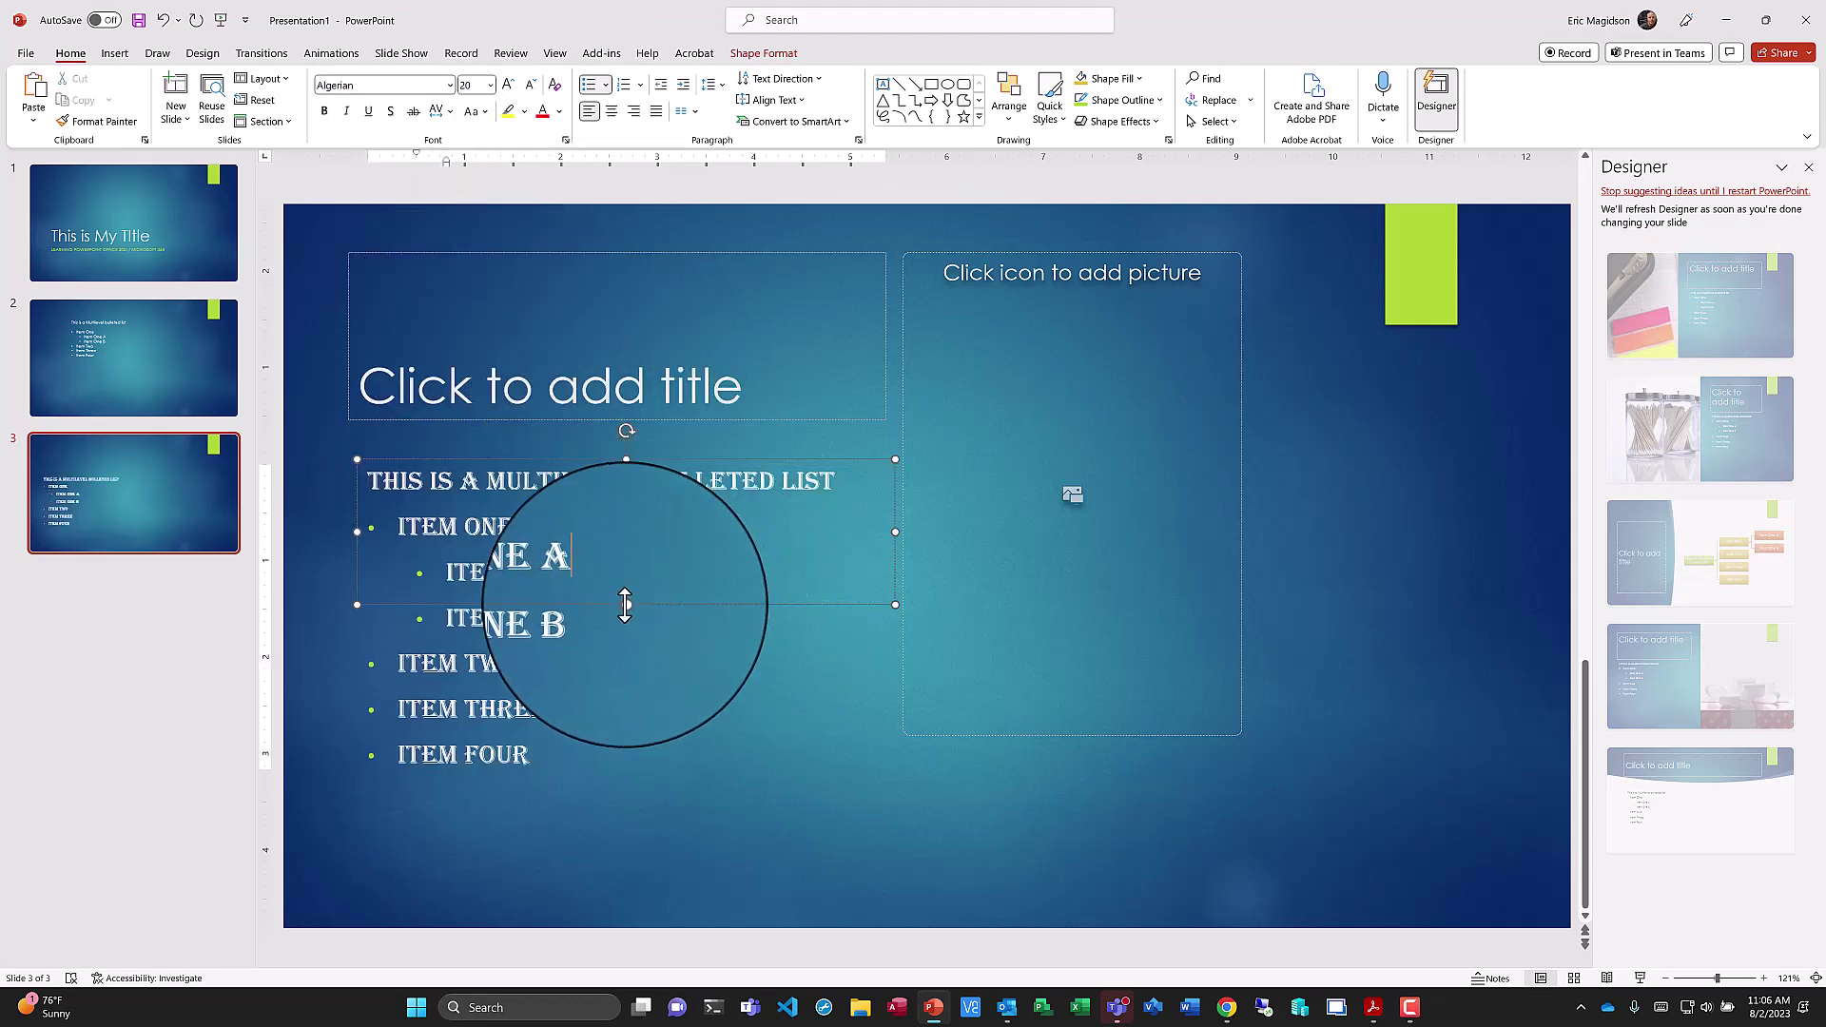
pyautogui.moveTo(625, 605); pyautogui.dragTo(627, 827)
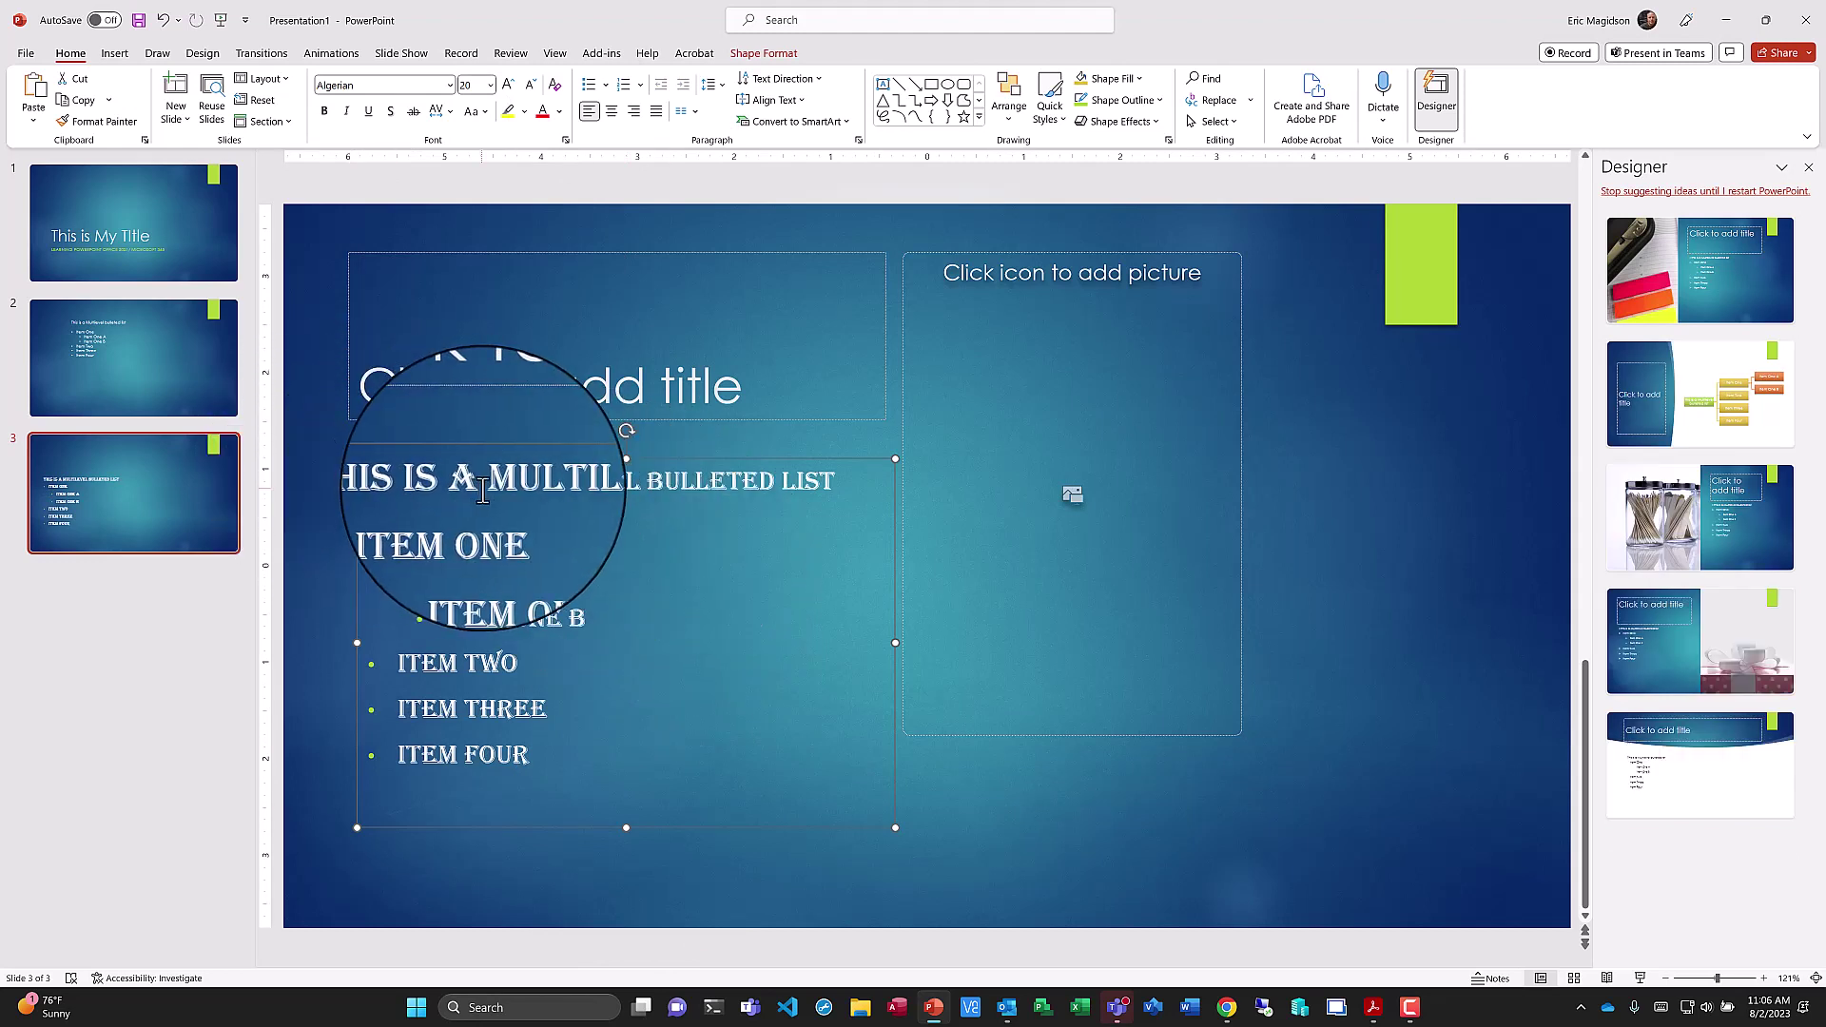
pyautogui.moveTo(834, 480); pyautogui.dragTo(372, 489)
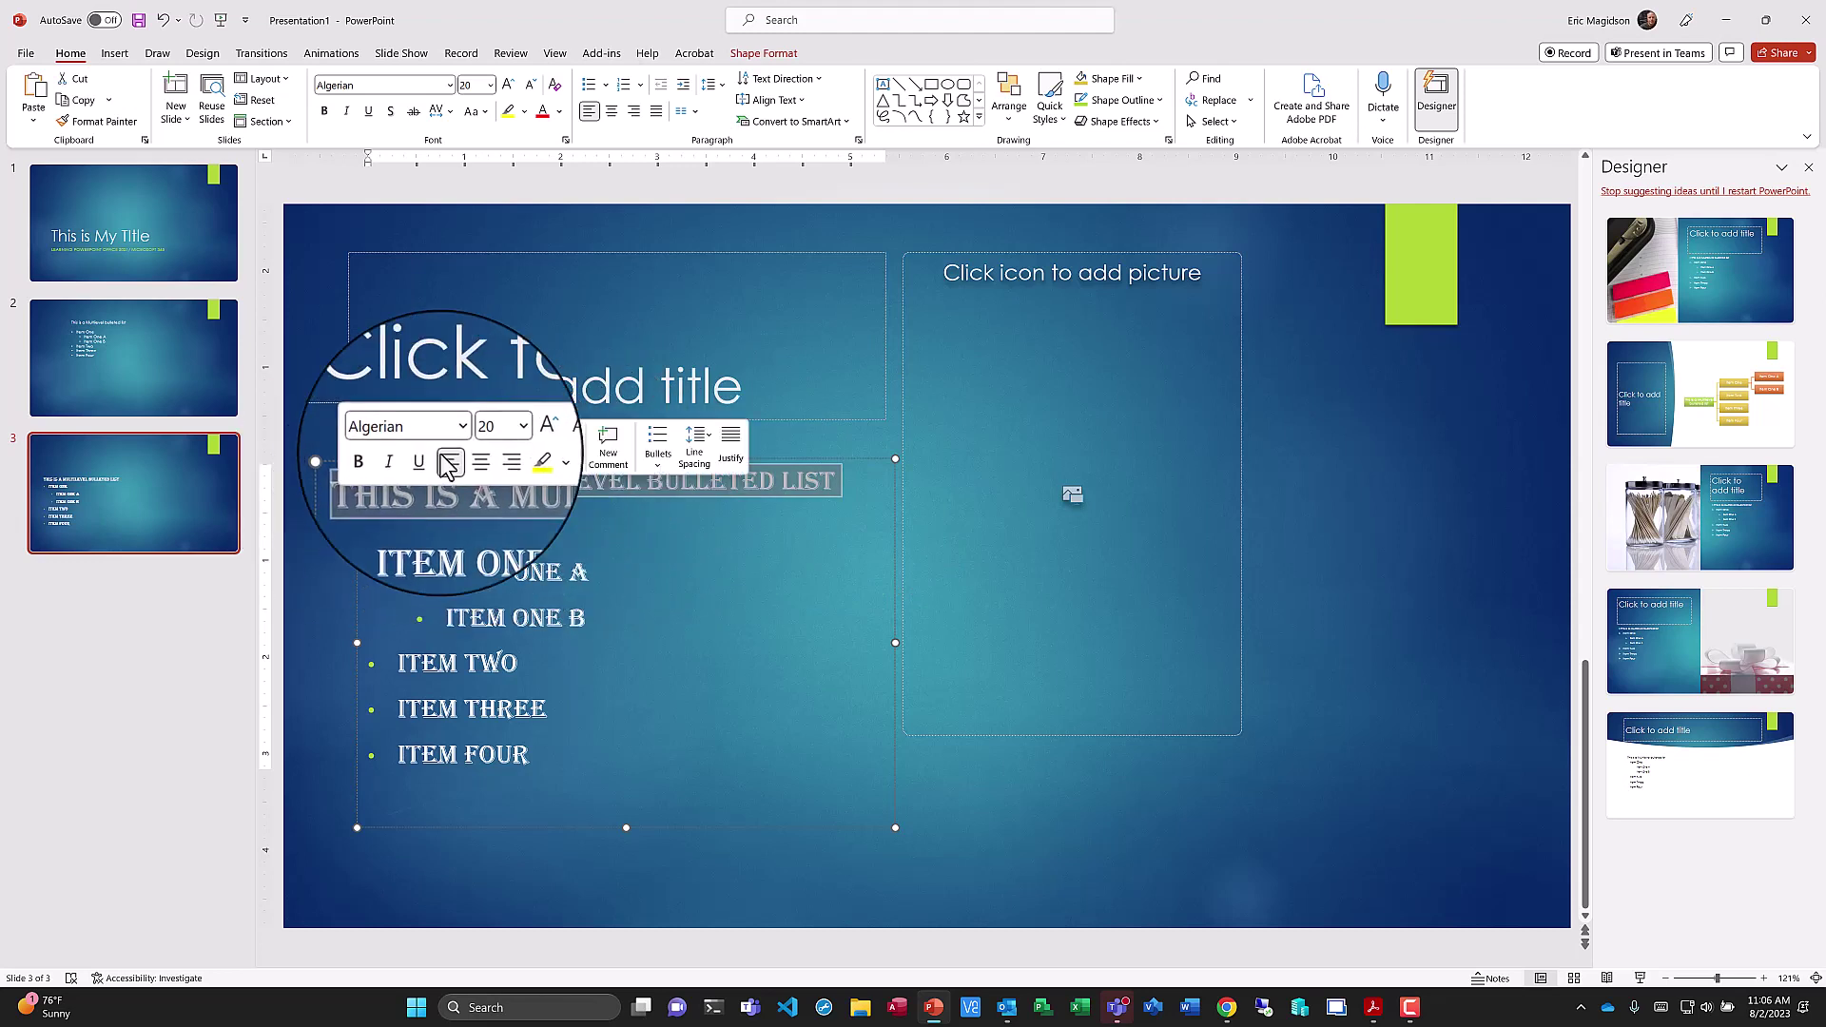
pyautogui.click(560, 112)
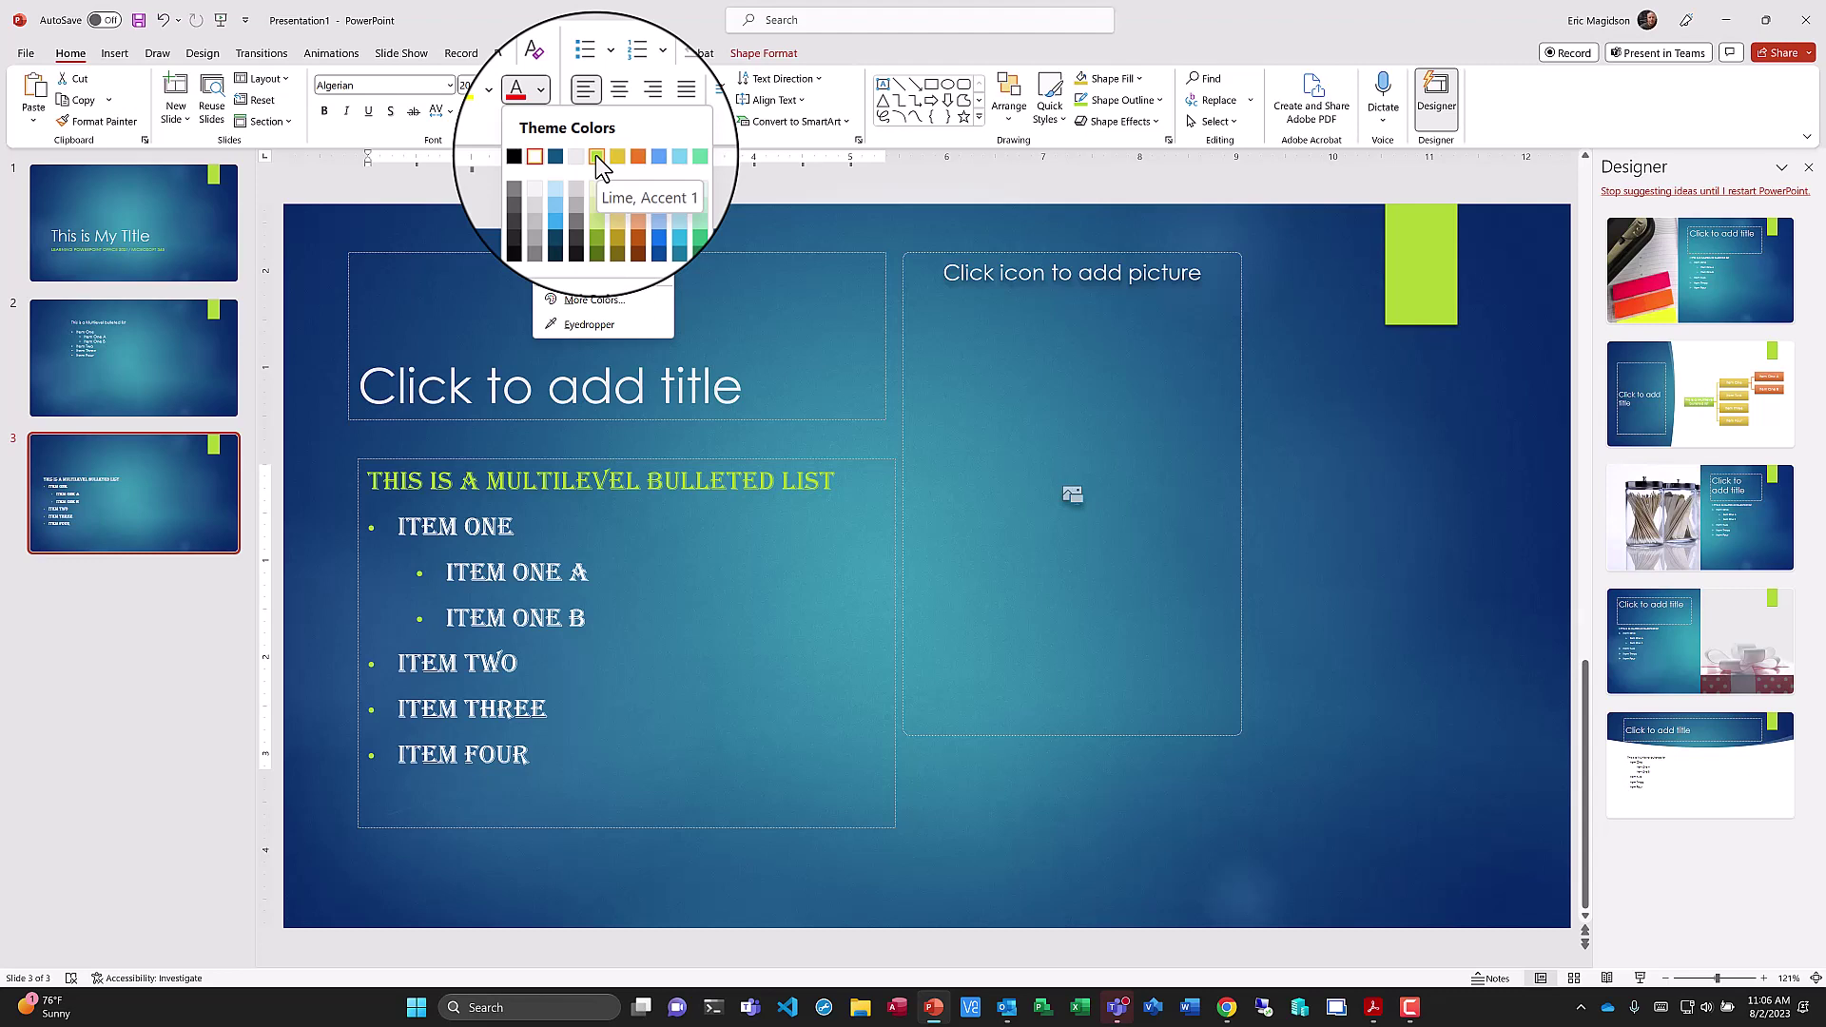
# Recolour the list heading with a lime green, then a different green shade
pyautogui.click(598, 209)
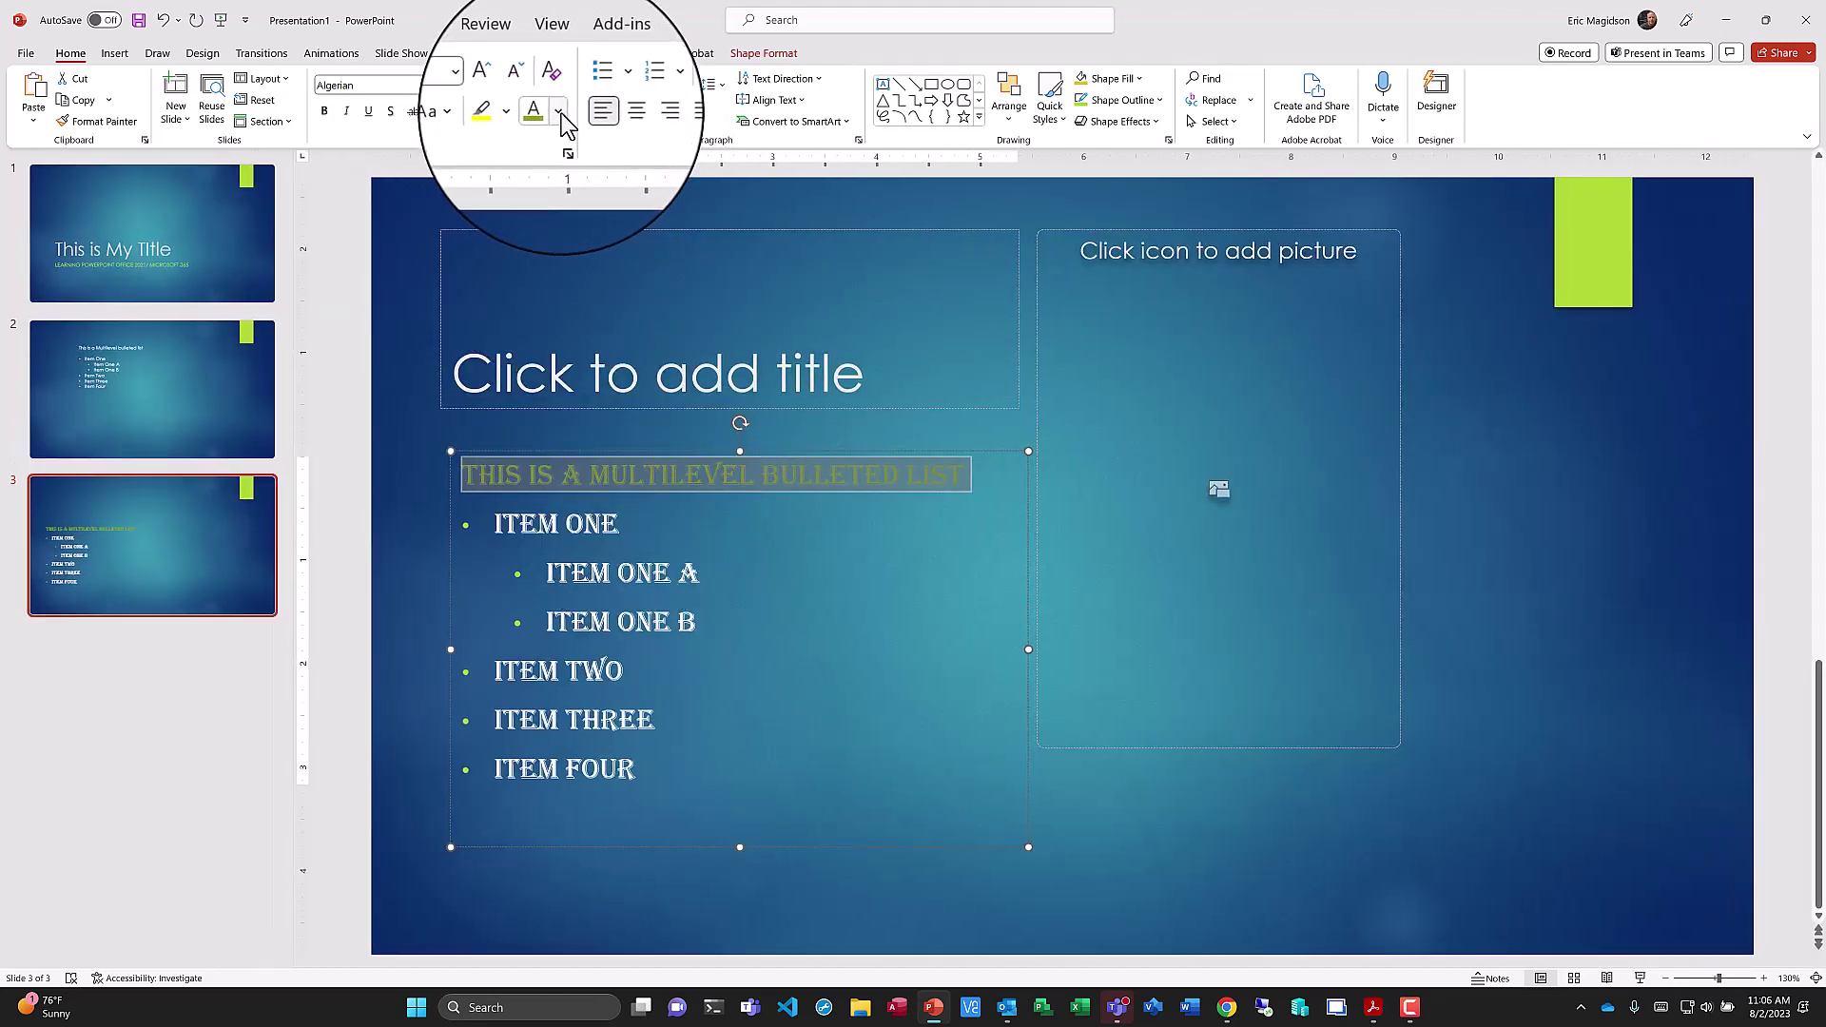
pyautogui.click(561, 112)
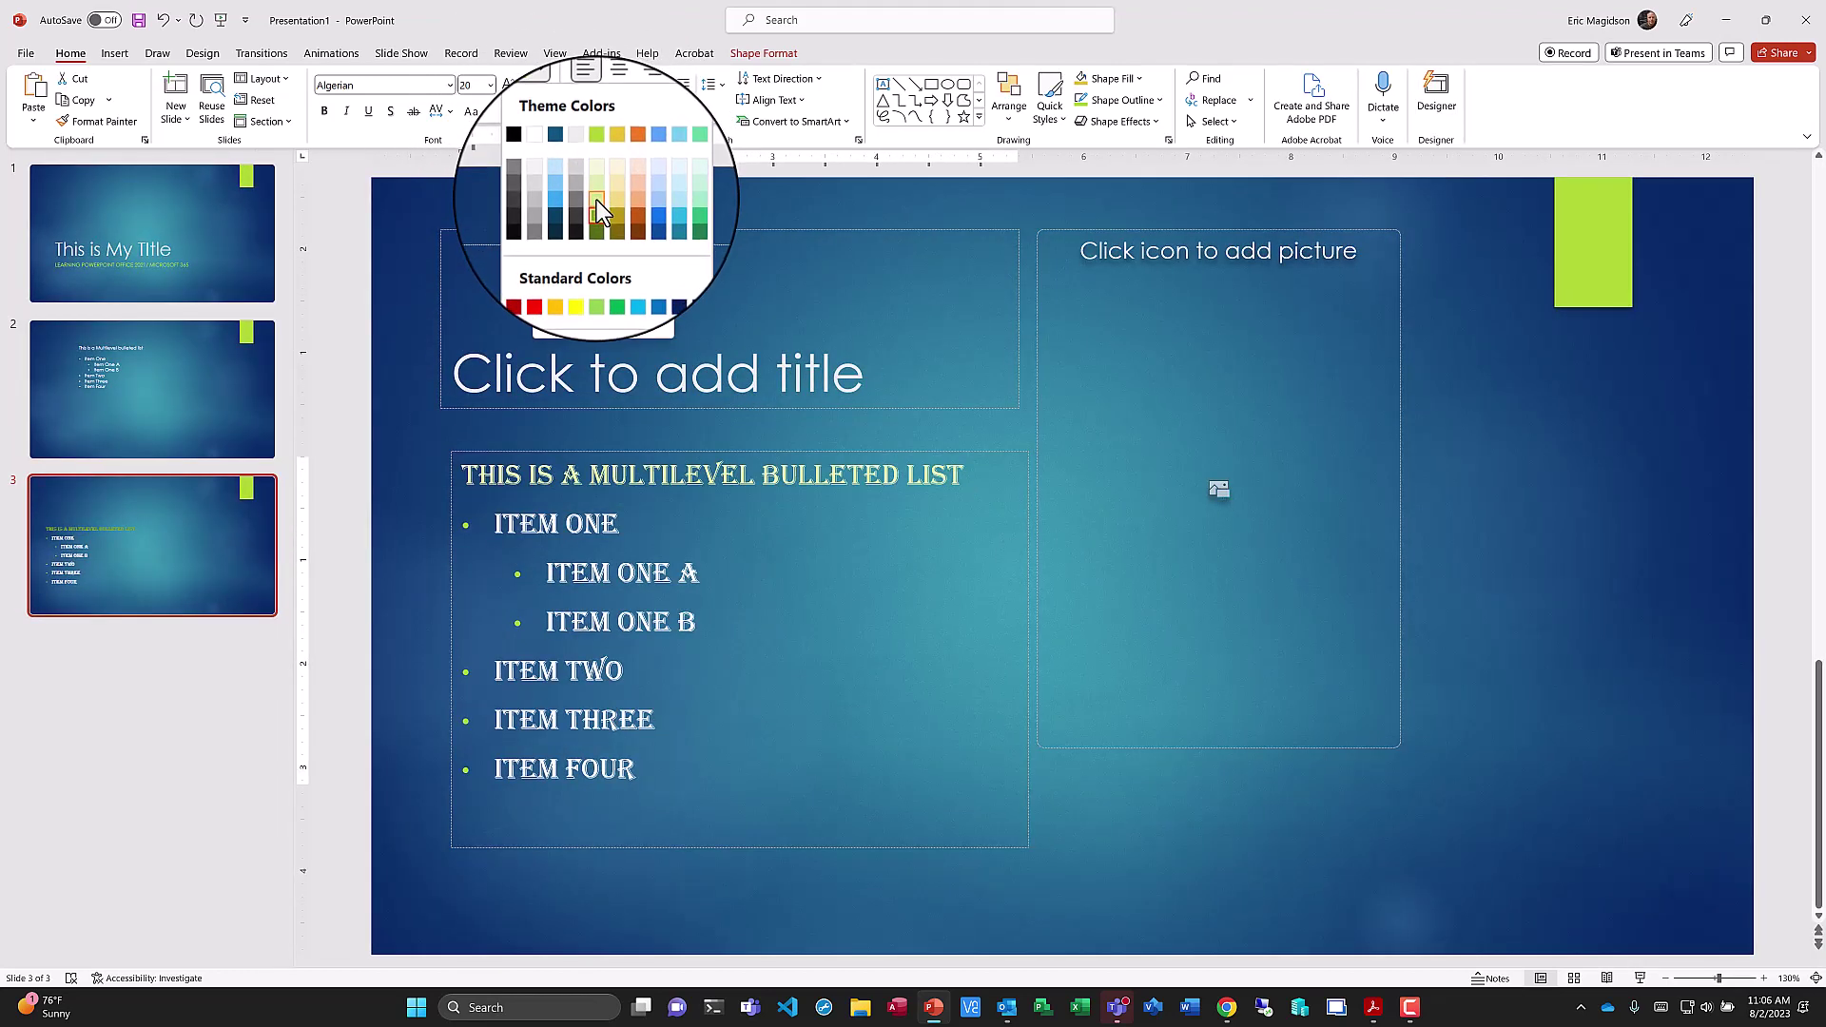
pyautogui.click(597, 200)
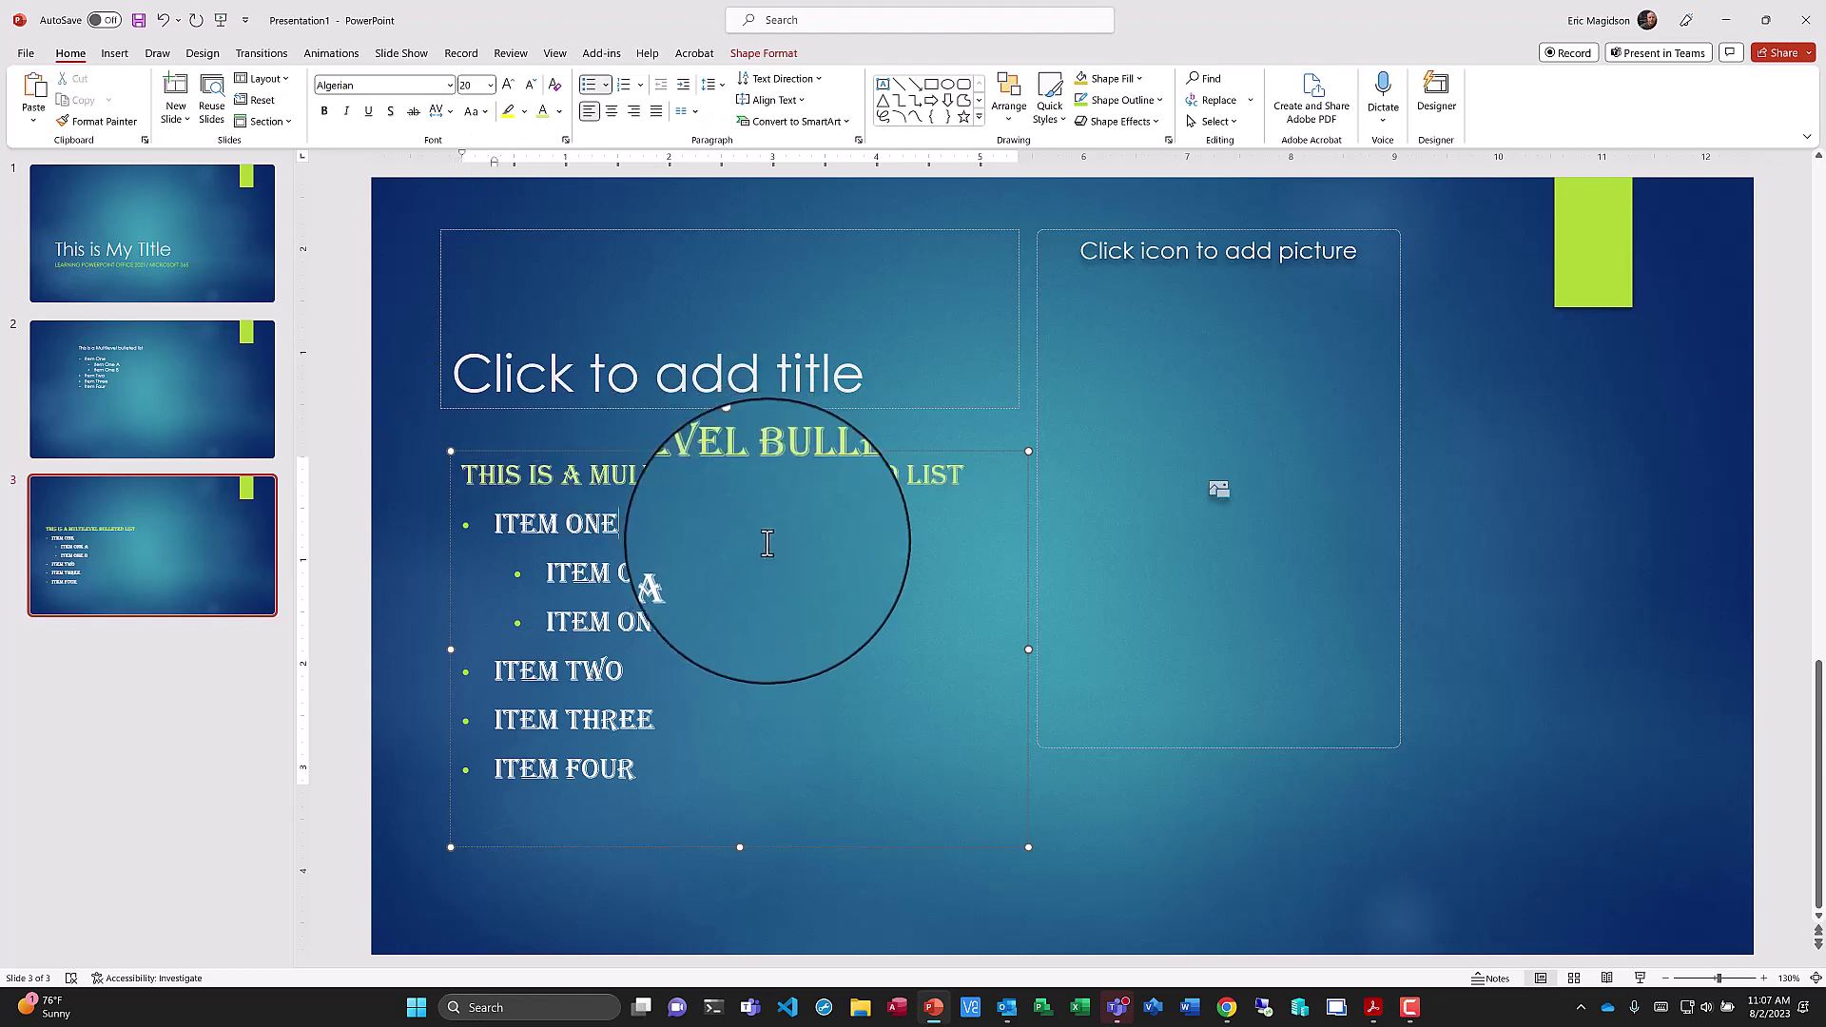
# Colour ITEM ONE and its sub-items ITEM ONE A and B orange
pyautogui.doubleClick(692, 571)
pyautogui.moveTo(631, 574); pyautogui.dragTo(537, 575)
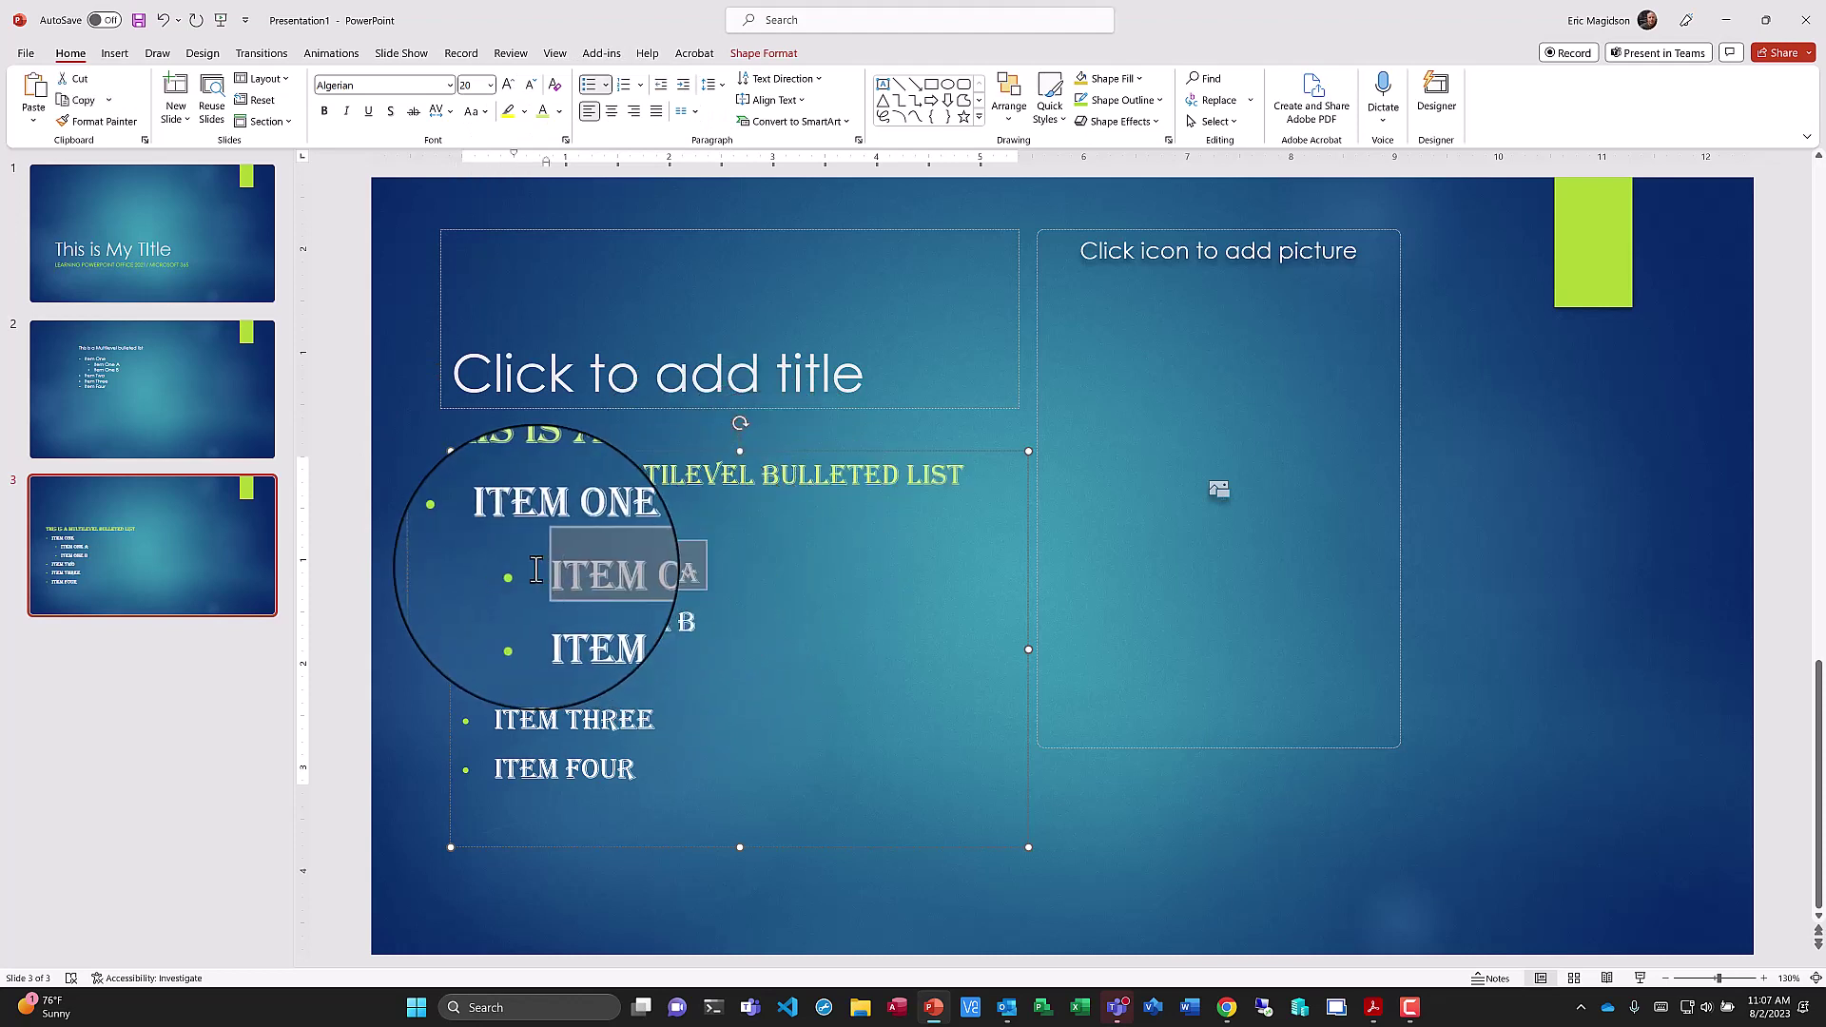
pyautogui.click(562, 114)
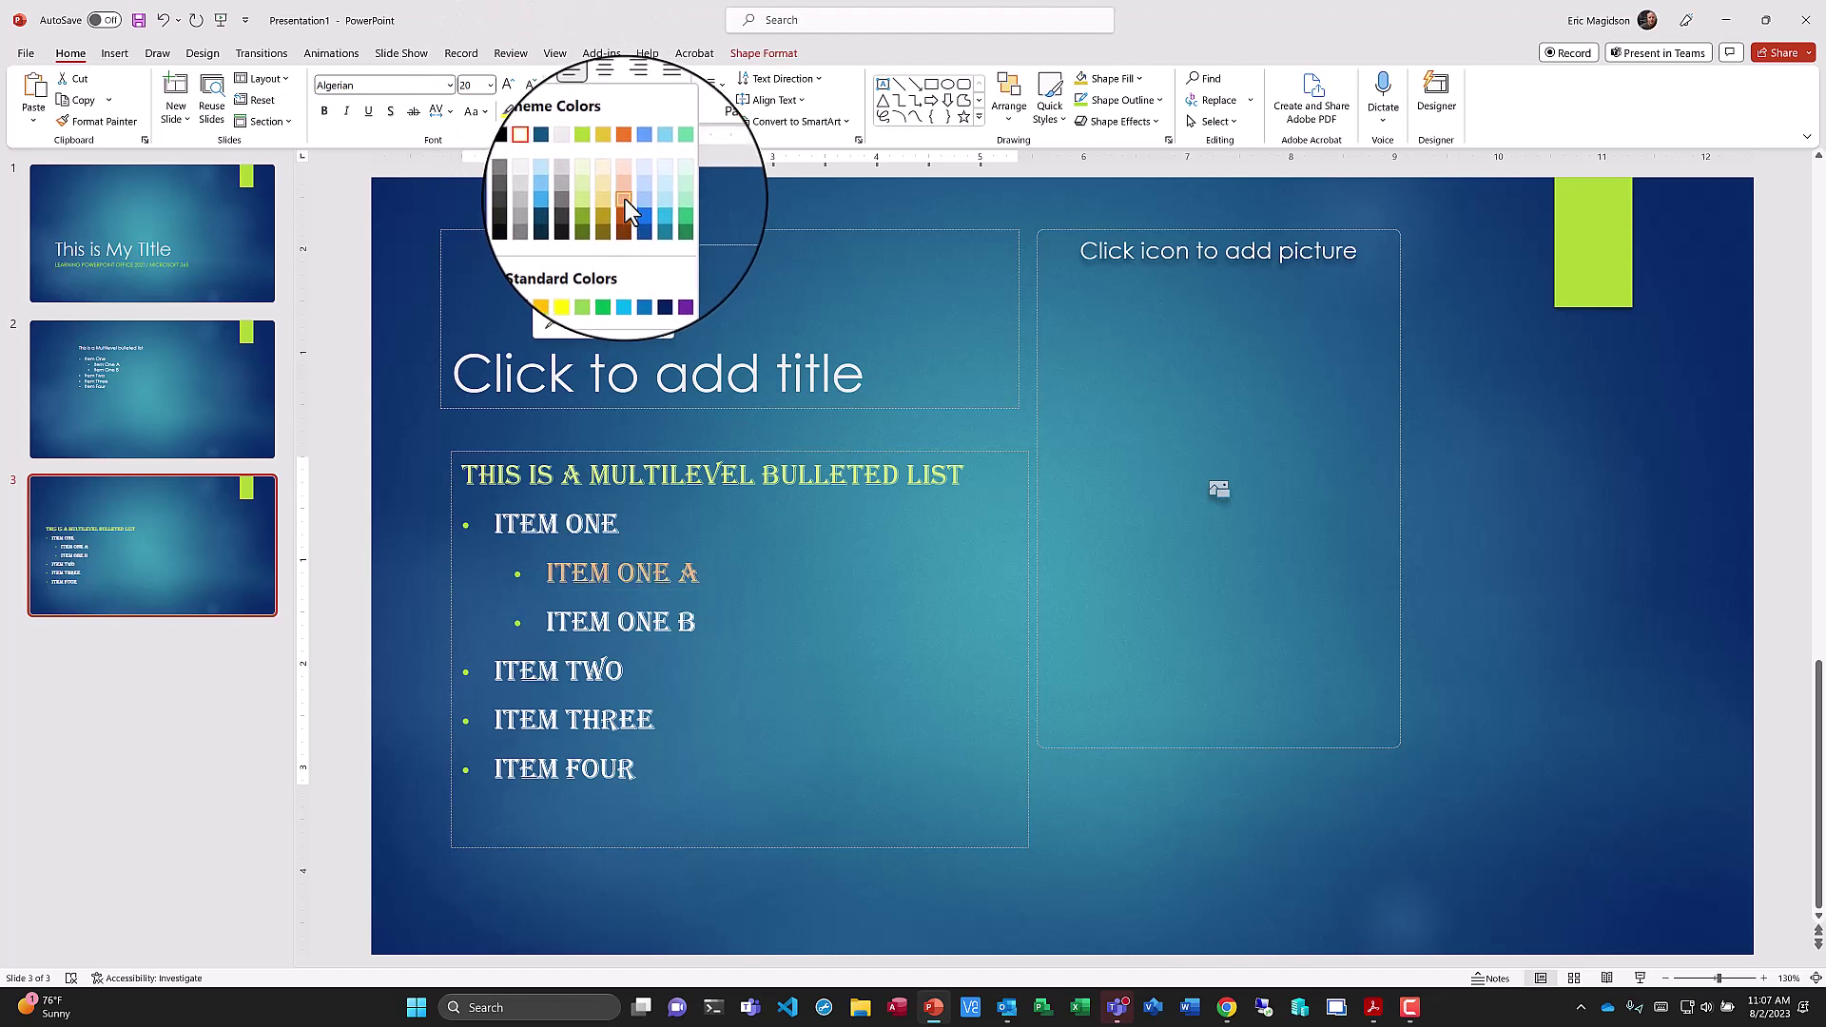
pyautogui.click(609, 524)
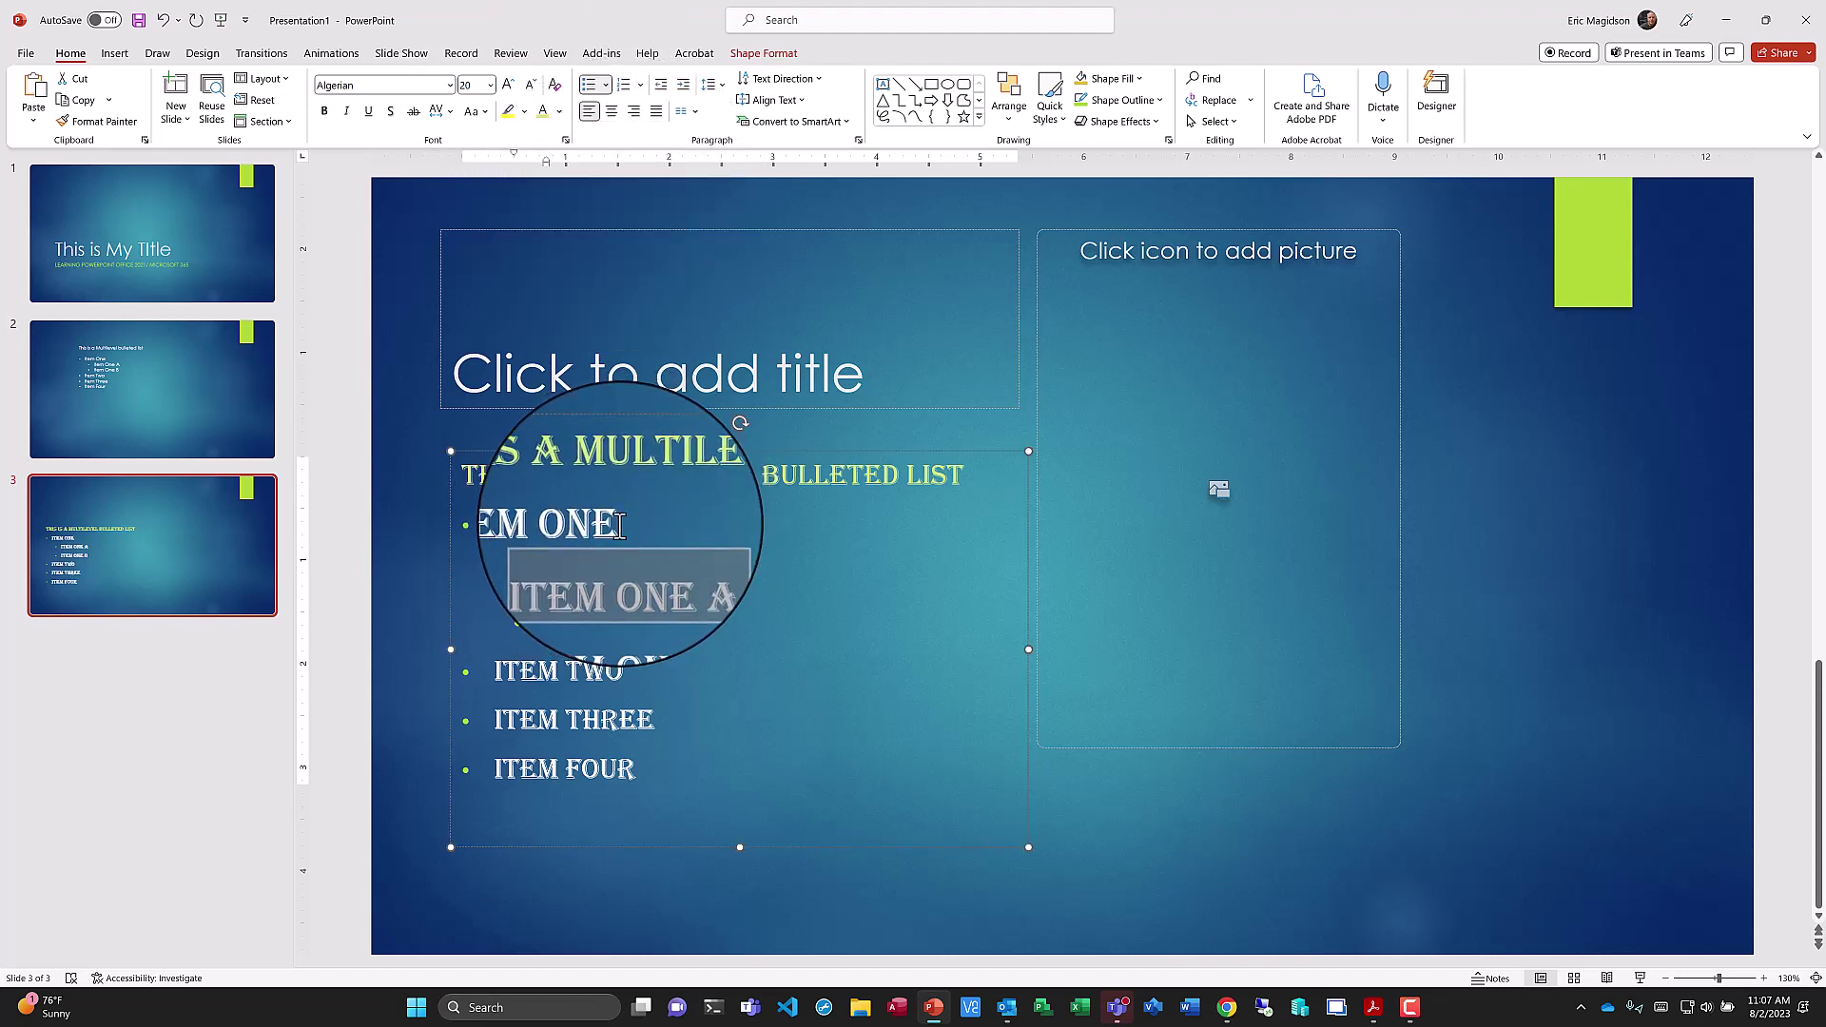
pyautogui.moveTo(620, 525); pyautogui.dragTo(494, 525)
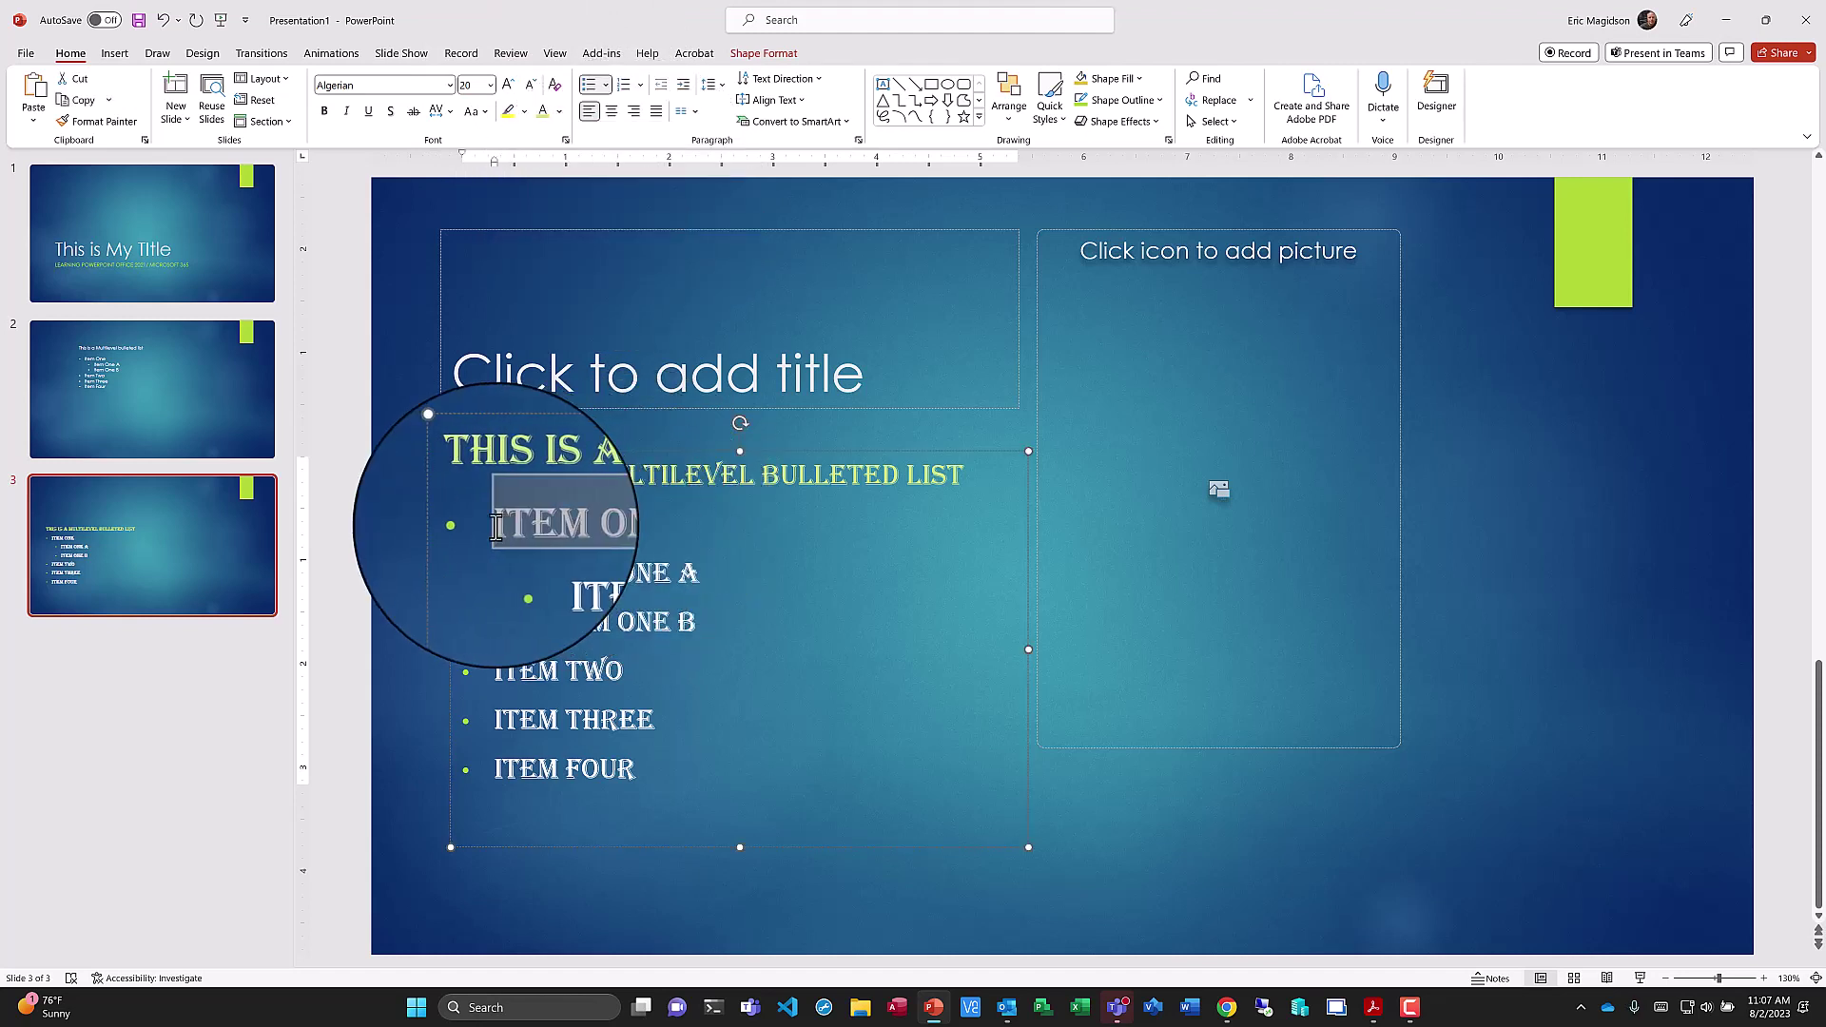
pyautogui.click(562, 114)
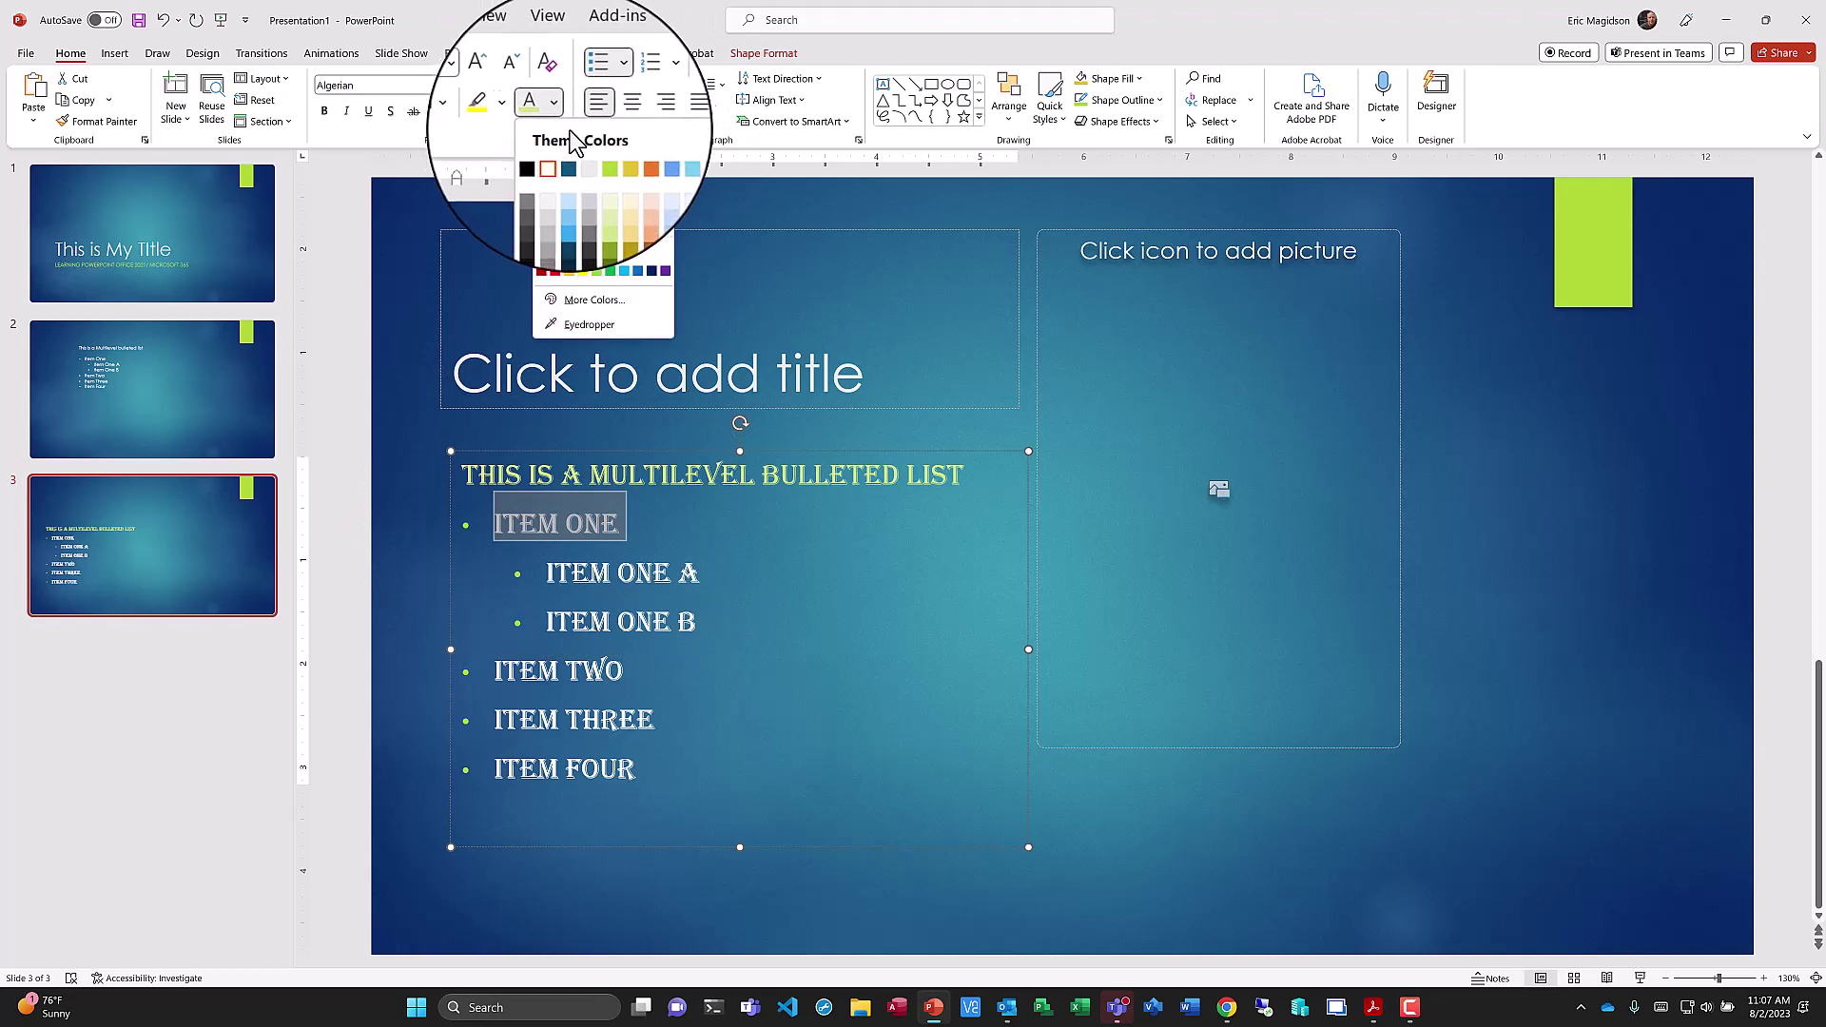
pyautogui.click(622, 187)
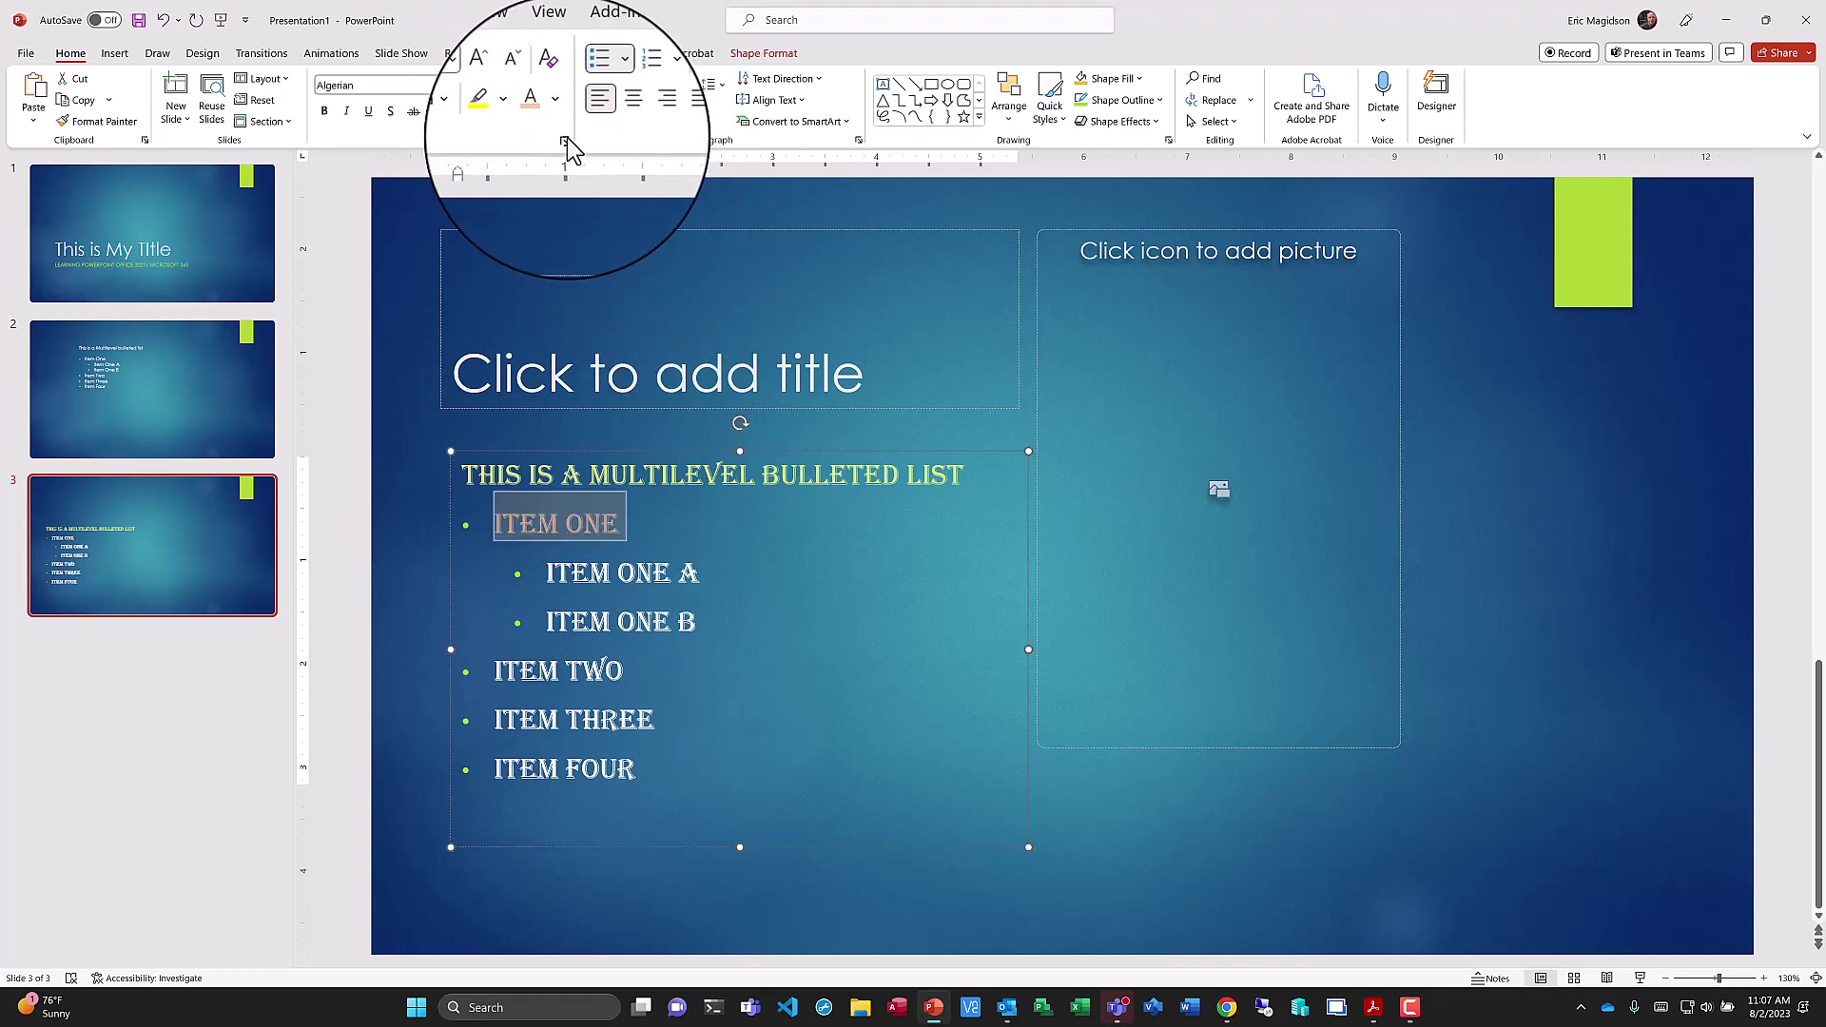
pyautogui.moveTo(678, 614); pyautogui.dragTo(546, 572)
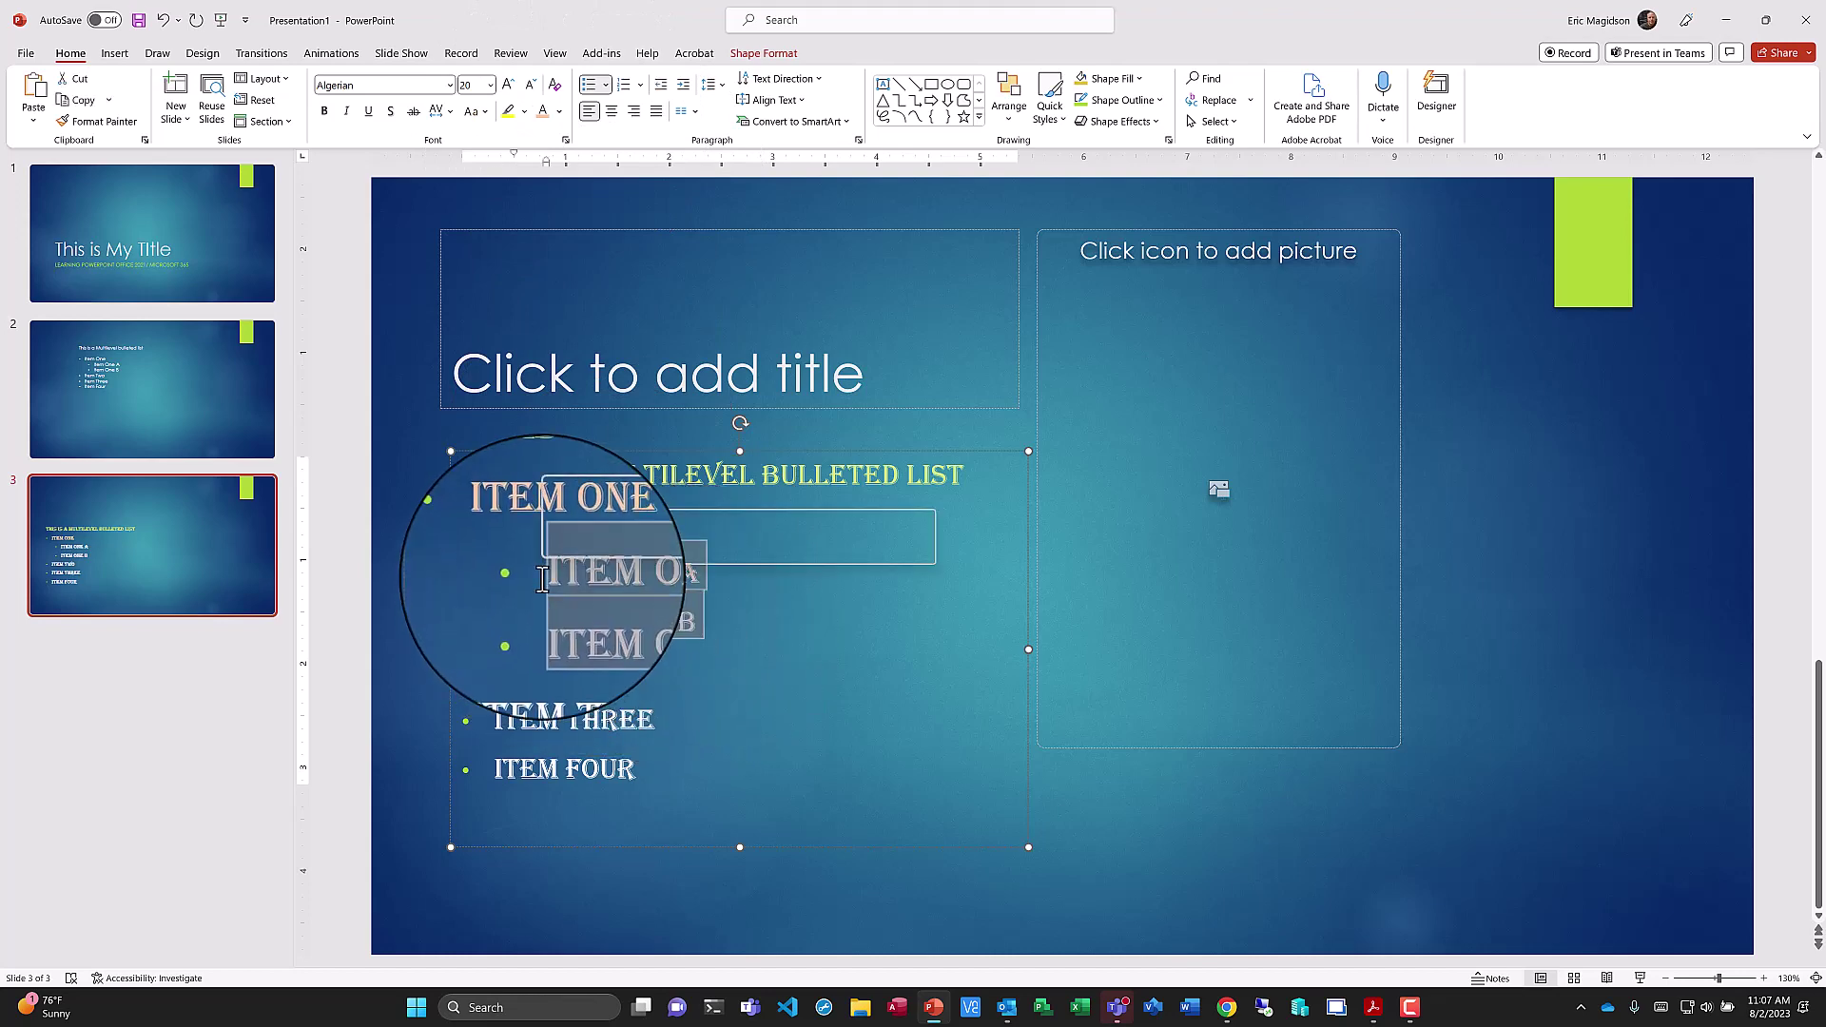
pyautogui.click(562, 115)
pyautogui.click(624, 201)
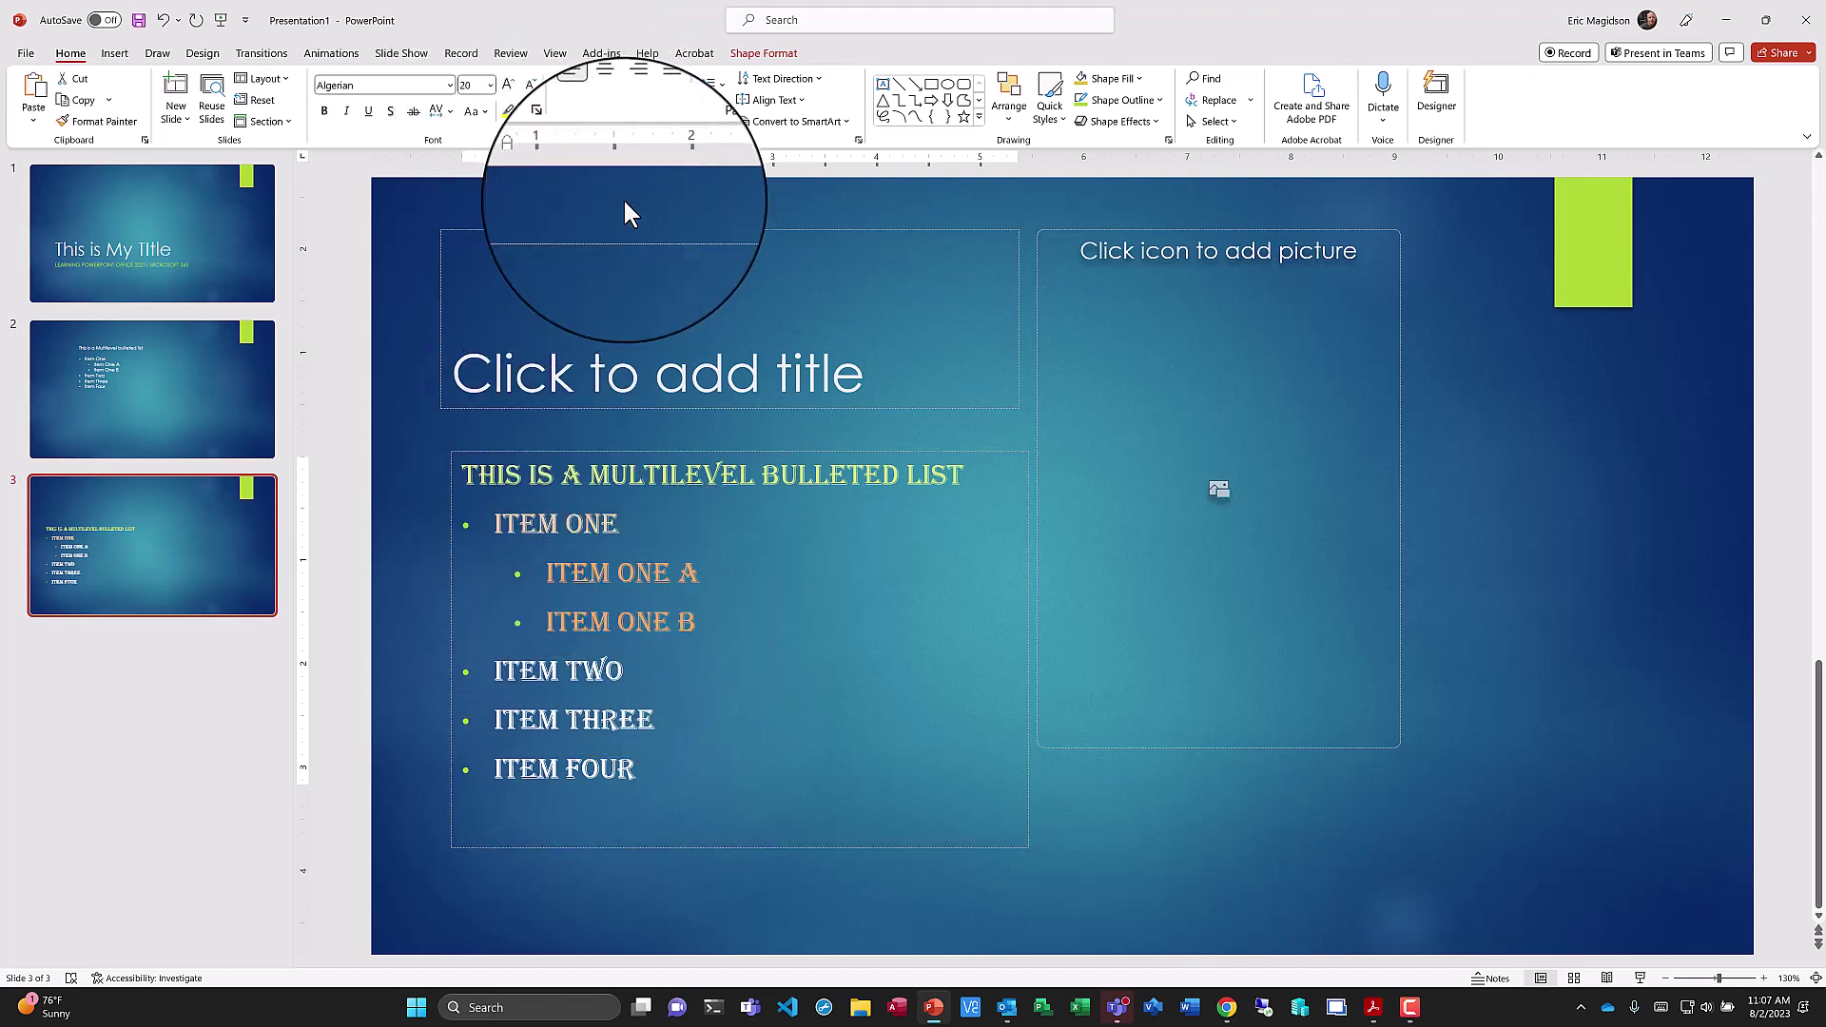
# Colour the ITEM TWO line teal
pyautogui.moveTo(591, 660)
pyautogui.mouseDown()
pyautogui.moveTo(509, 661)
pyautogui.moveTo(513, 587)
pyautogui.moveTo(556, 671)
pyautogui.mouseUp()
pyautogui.click(559, 111)
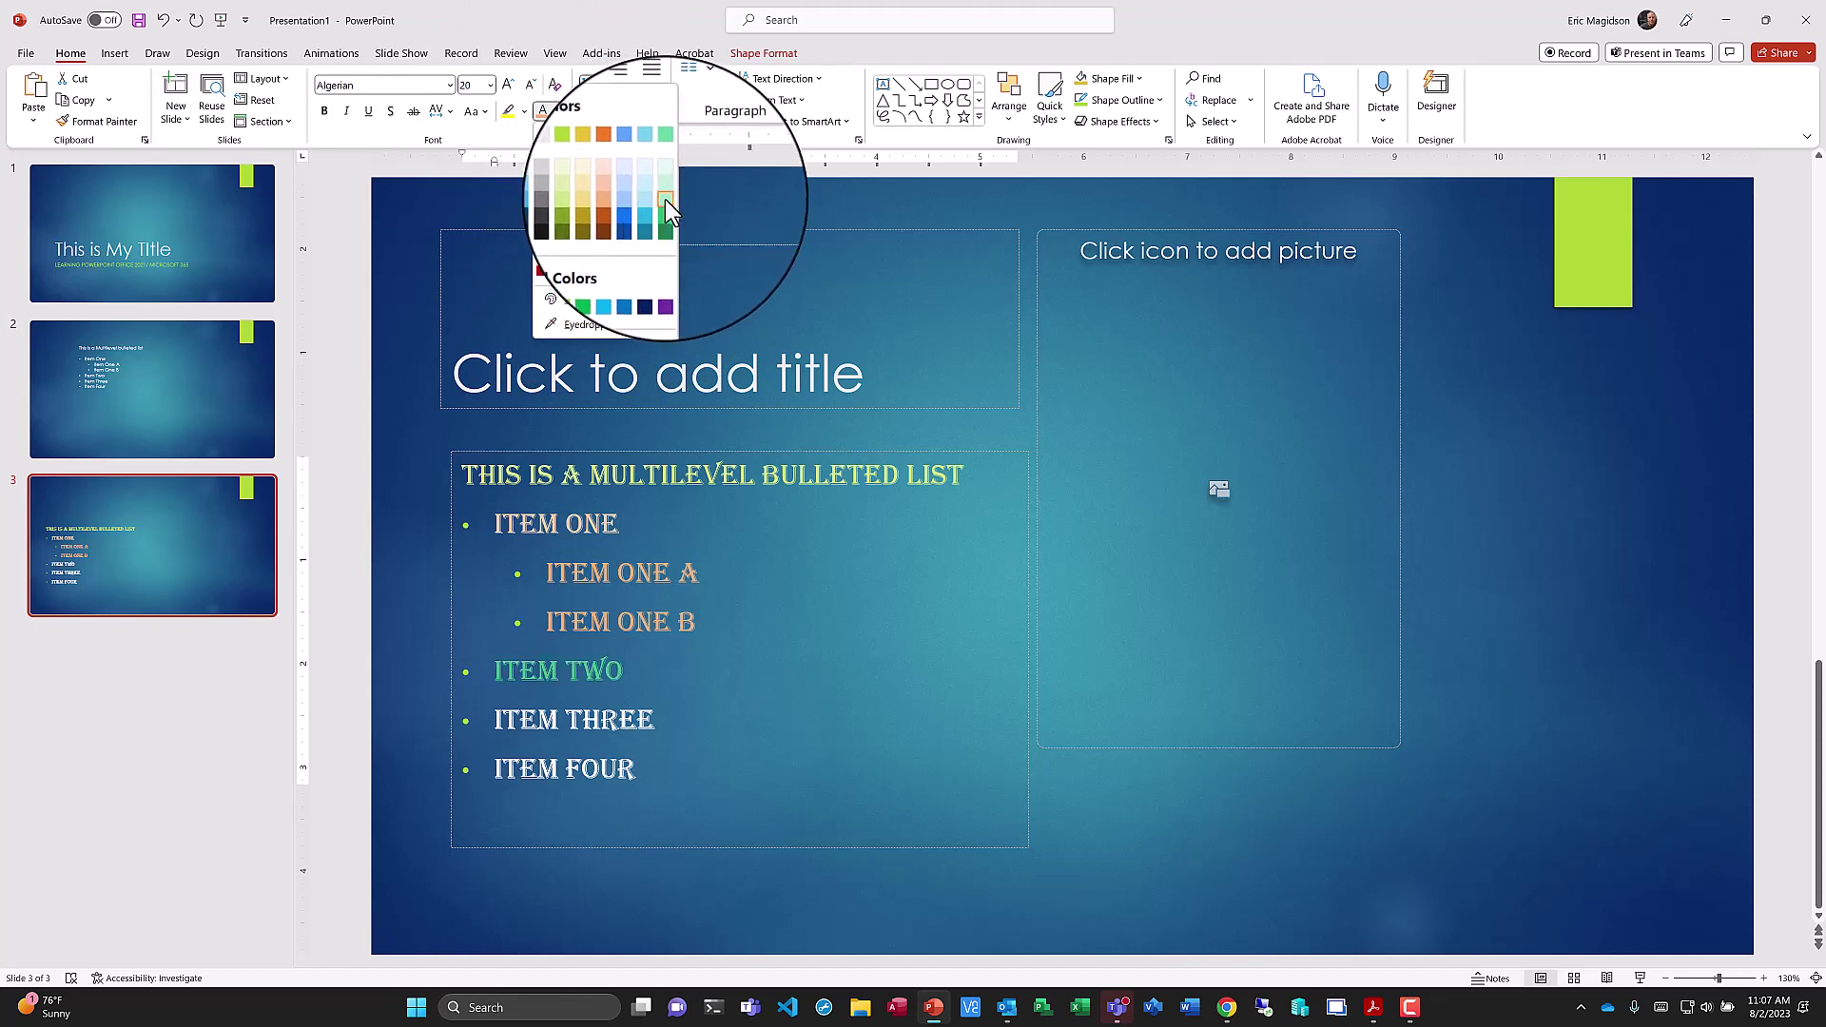
pyautogui.click(664, 198)
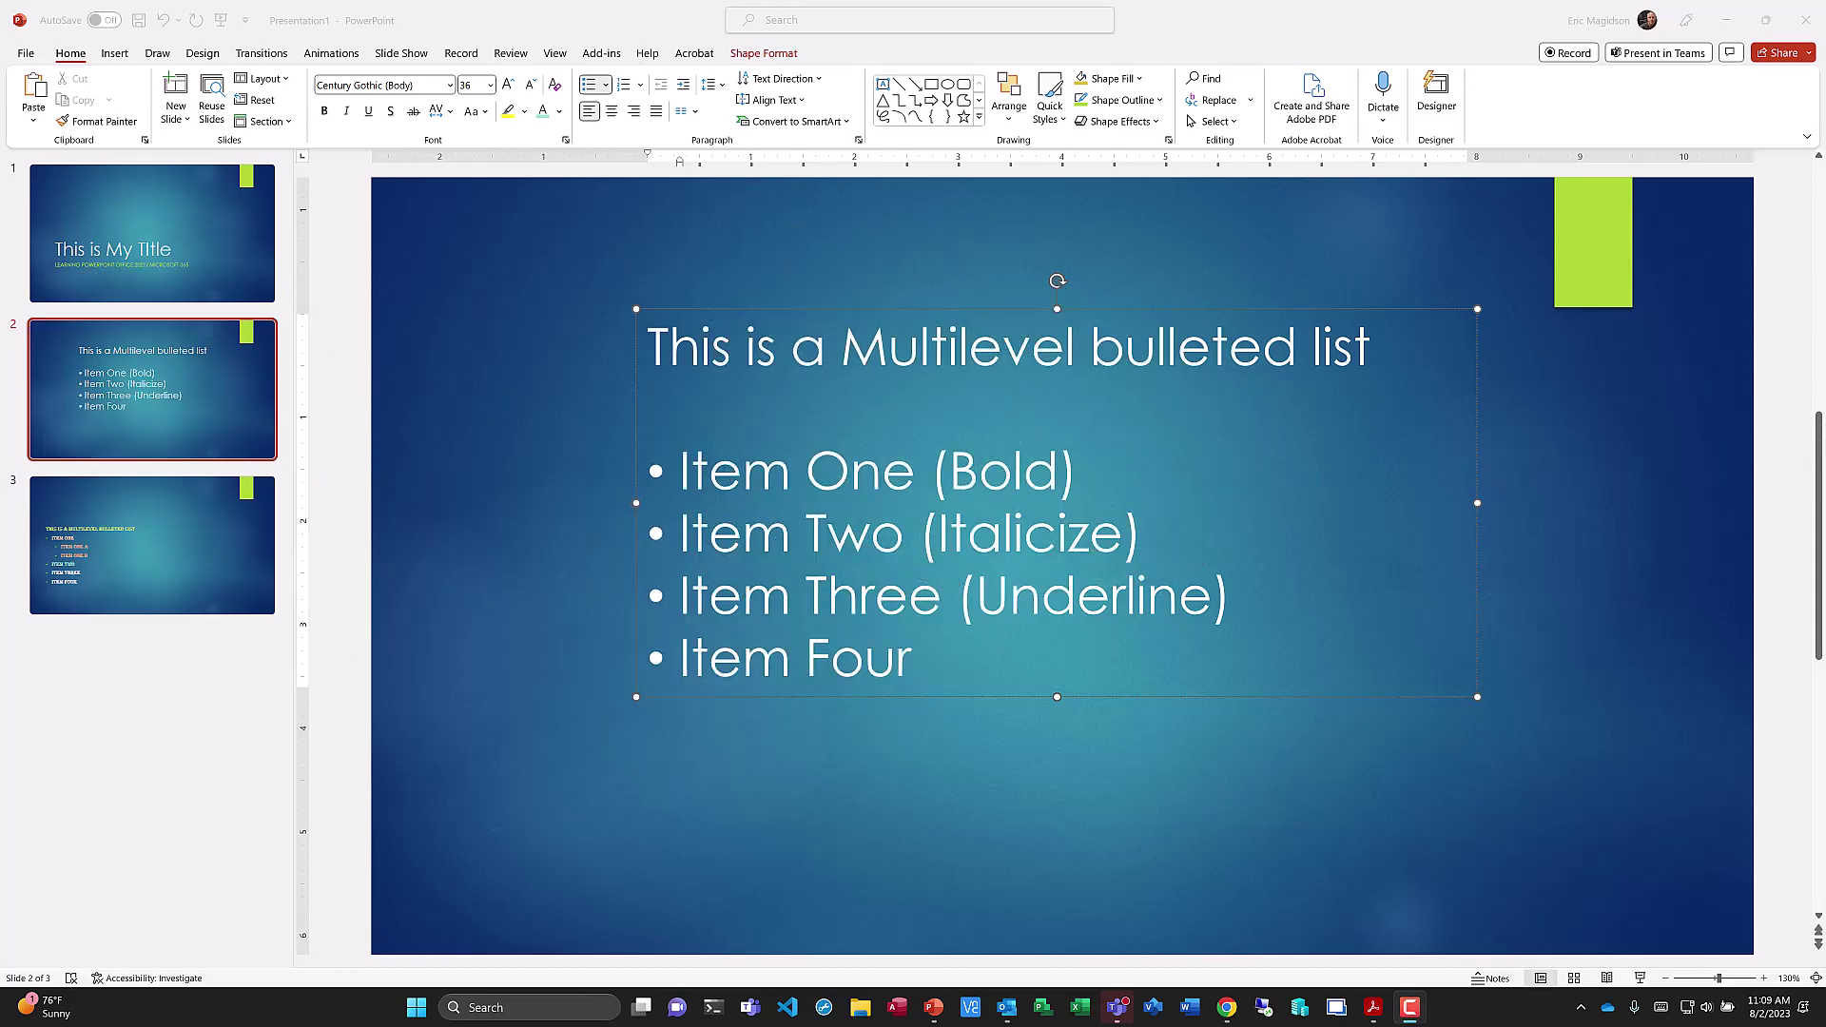
# Enlarge slide 2's title and all bullet text to 44 pt
pyautogui.doubleClick(861, 659)
pyautogui.moveTo(778, 645); pyautogui.dragTo(635, 285)
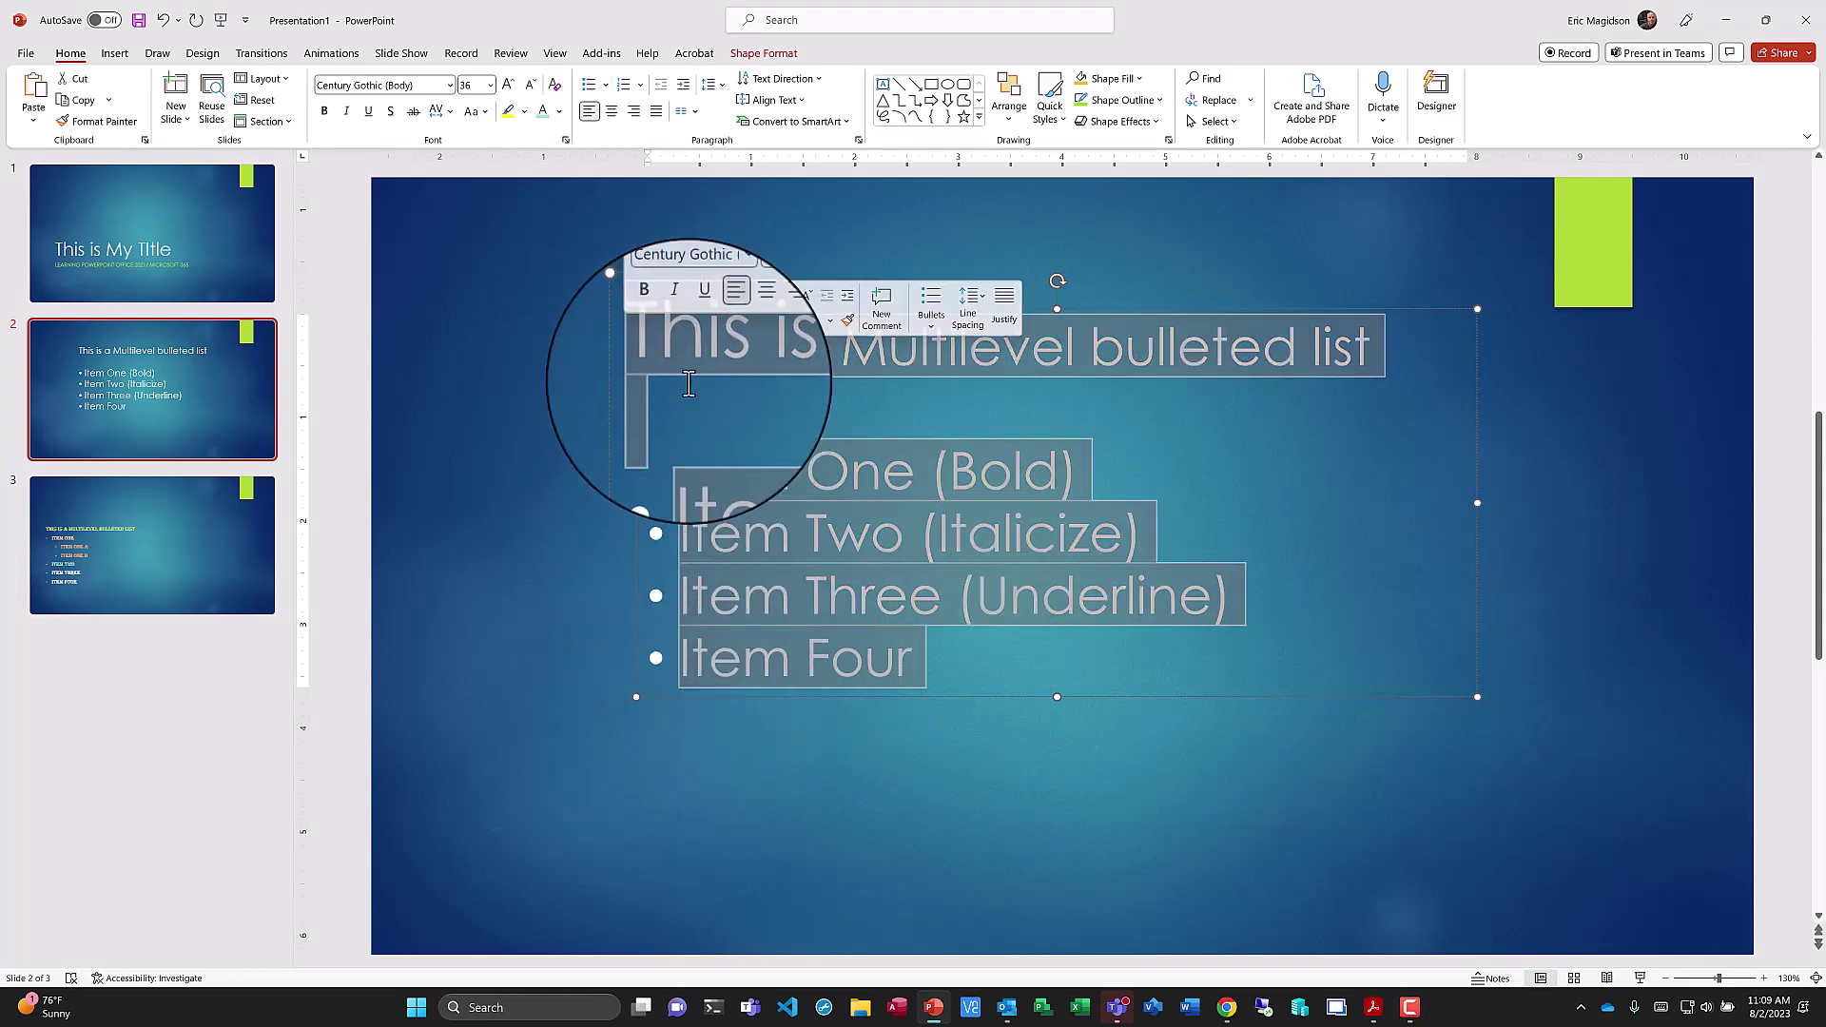
pyautogui.click(507, 84)
pyautogui.click(508, 85)
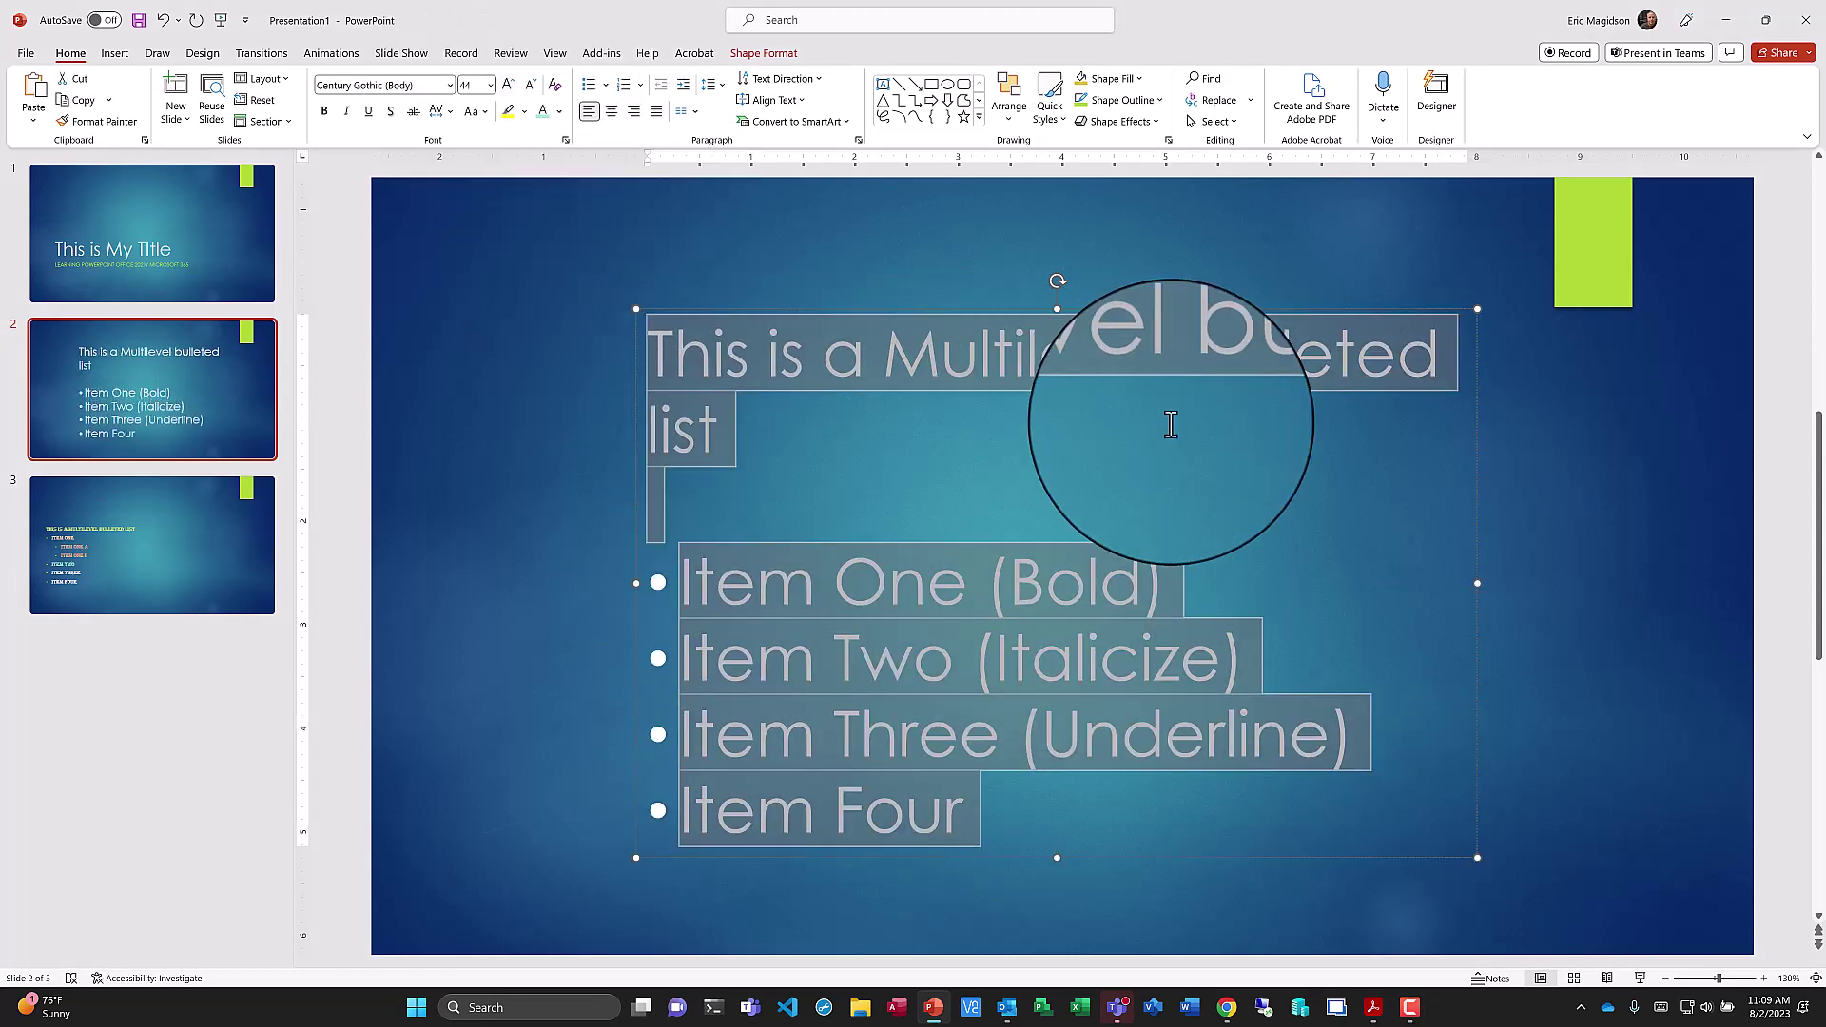
# Widen the text box so the title fits one line, then select the Item One (Bold) line
pyautogui.click(1380, 447)
pyautogui.moveTo(1478, 584); pyautogui.dragTo(1571, 583)
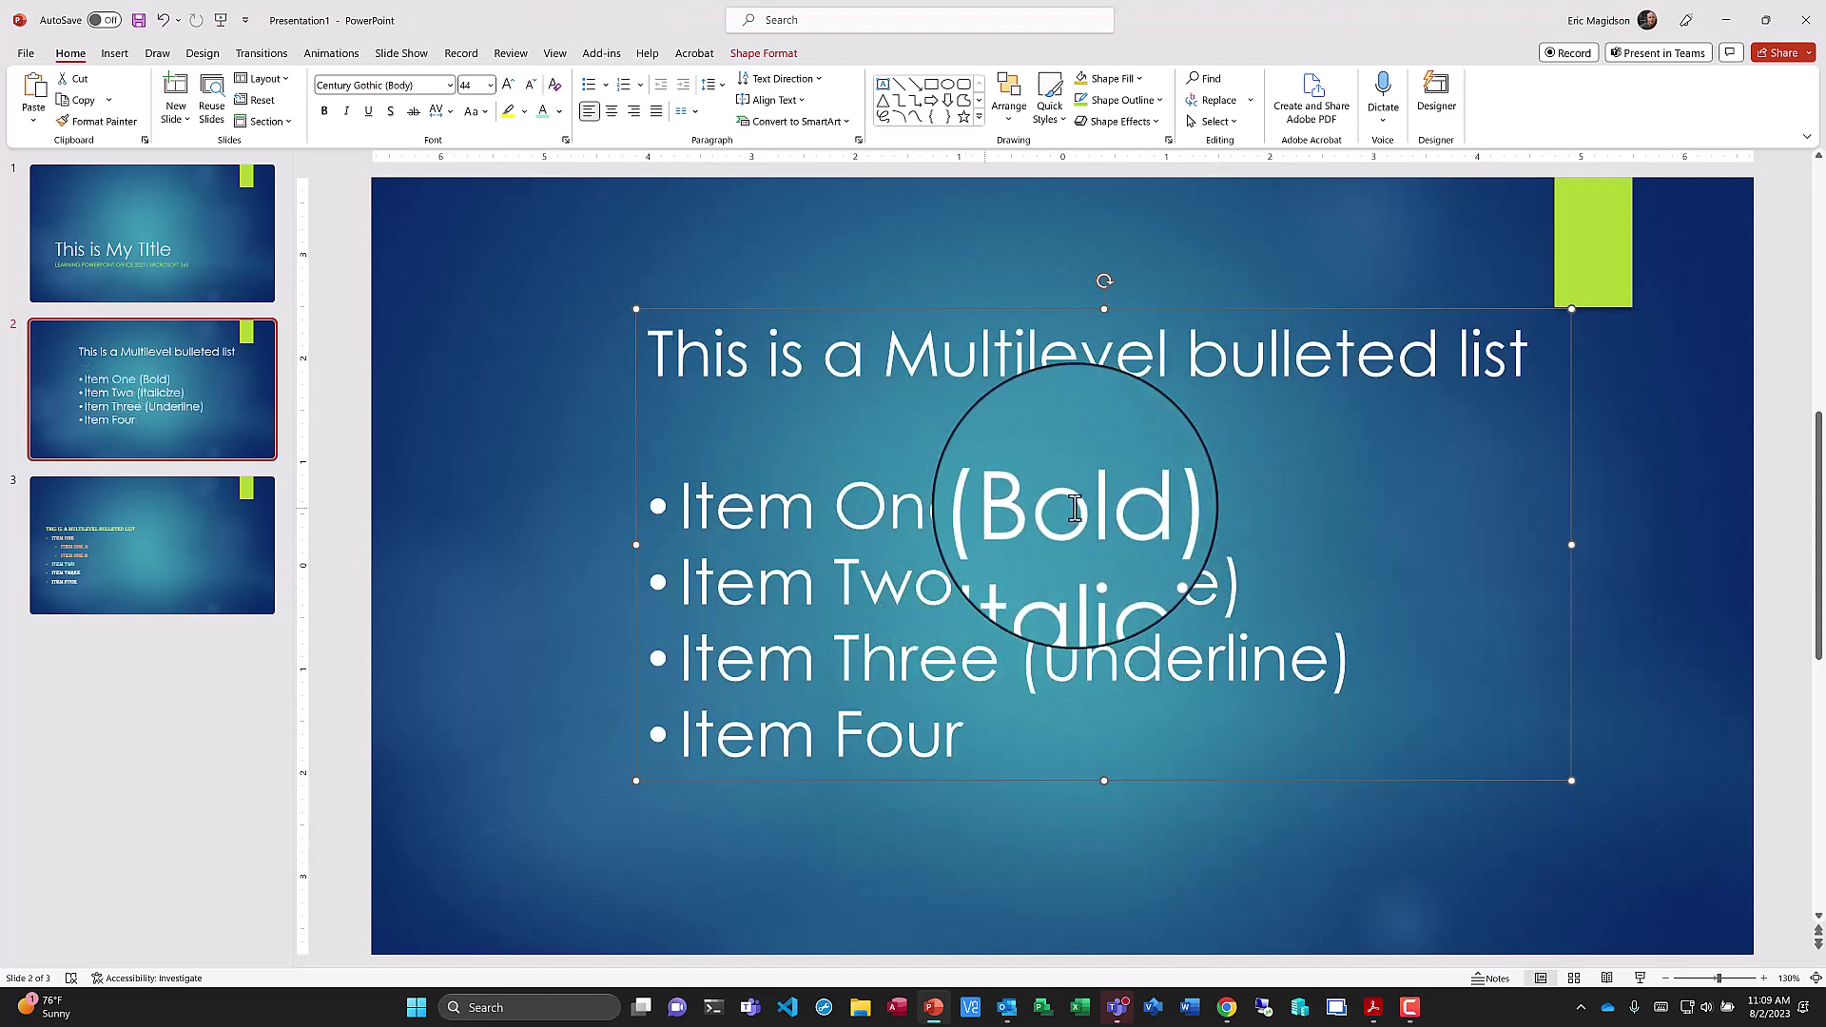
pyautogui.click(1146, 509)
pyautogui.moveTo(1147, 509); pyautogui.dragTo(767, 512)
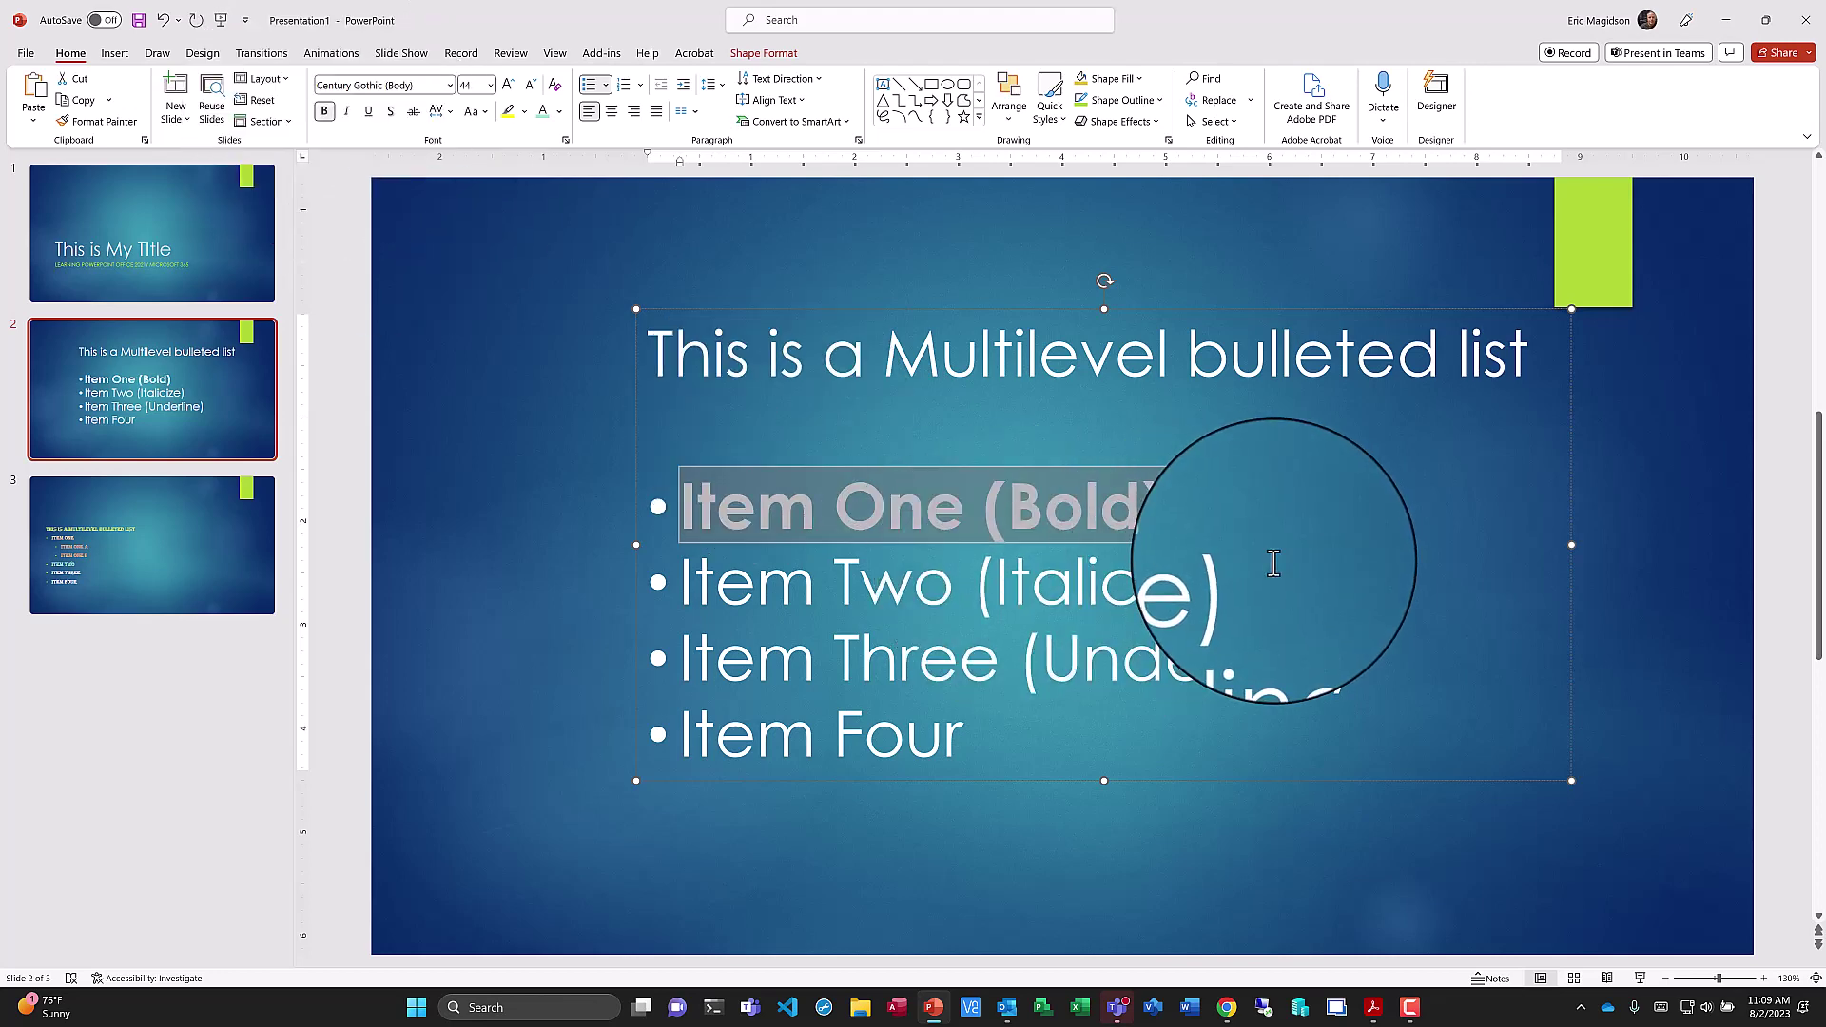
# Italicize the Item Two (Italicize) line and select the Item Three (Underline) line
pyautogui.moveTo(1236, 589); pyautogui.dragTo(733, 602)
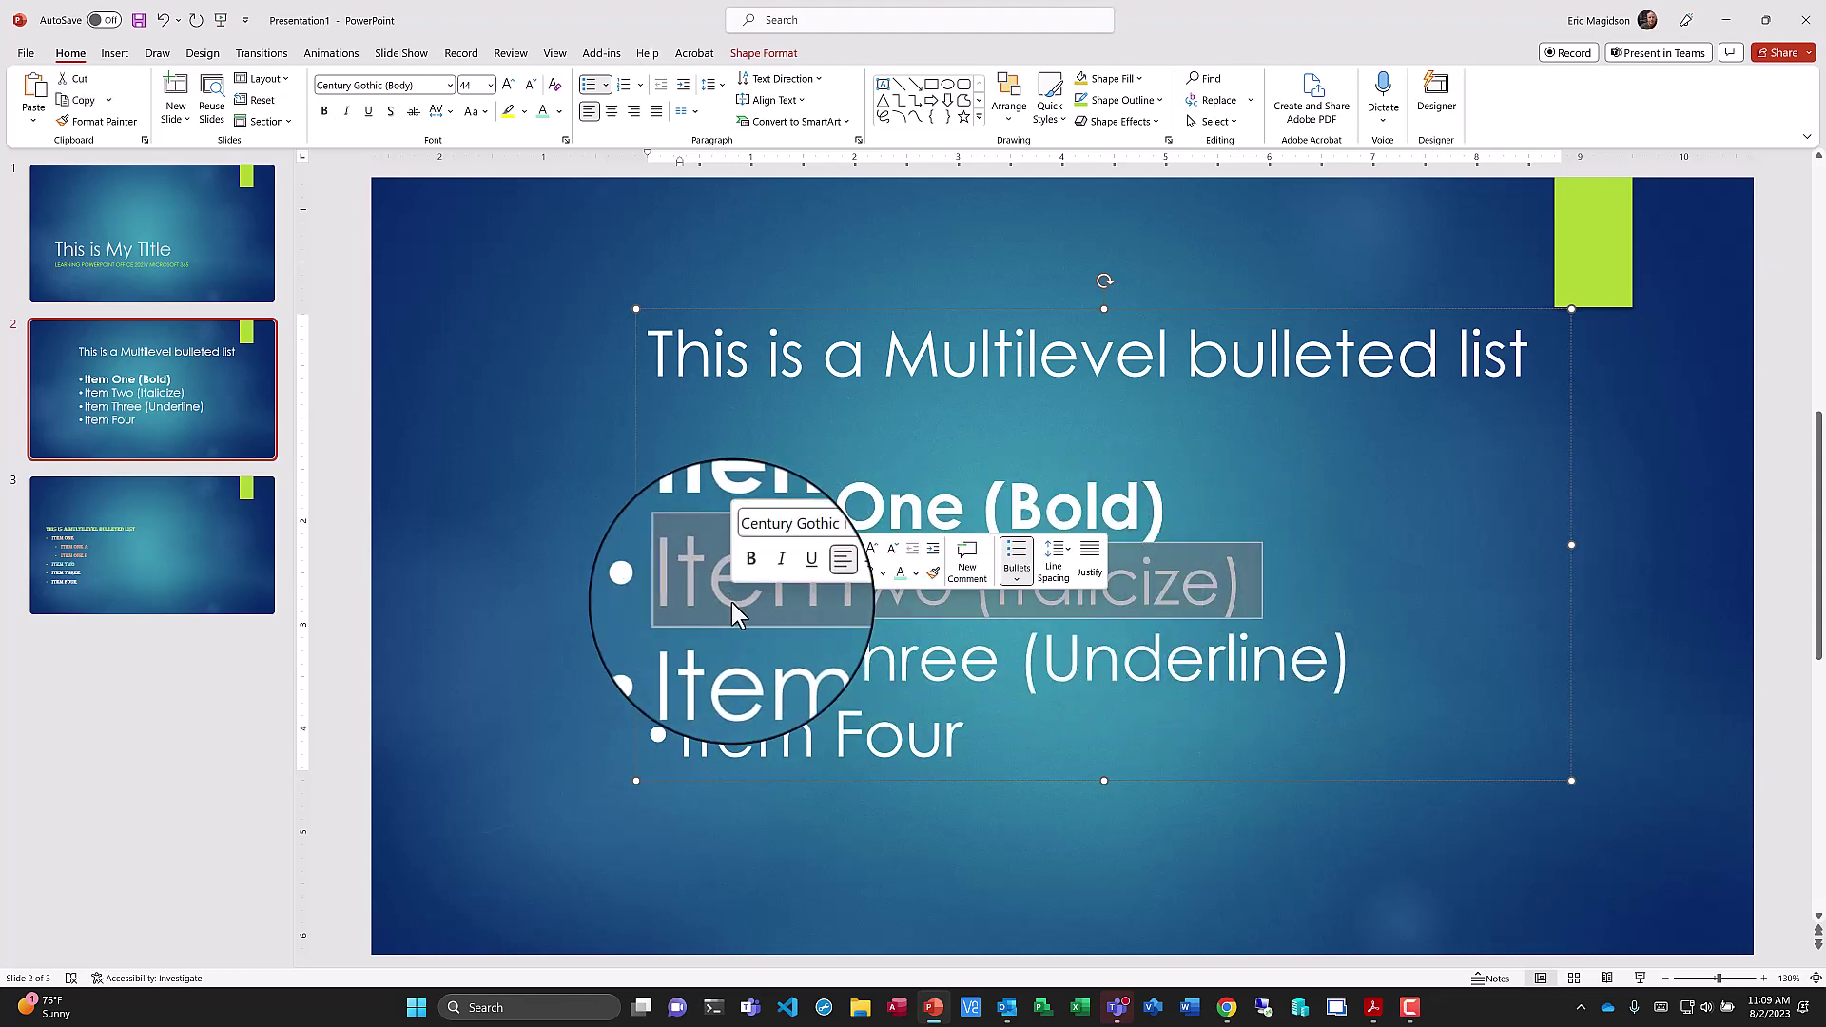
pyautogui.hotkey('ctrl', 'i')
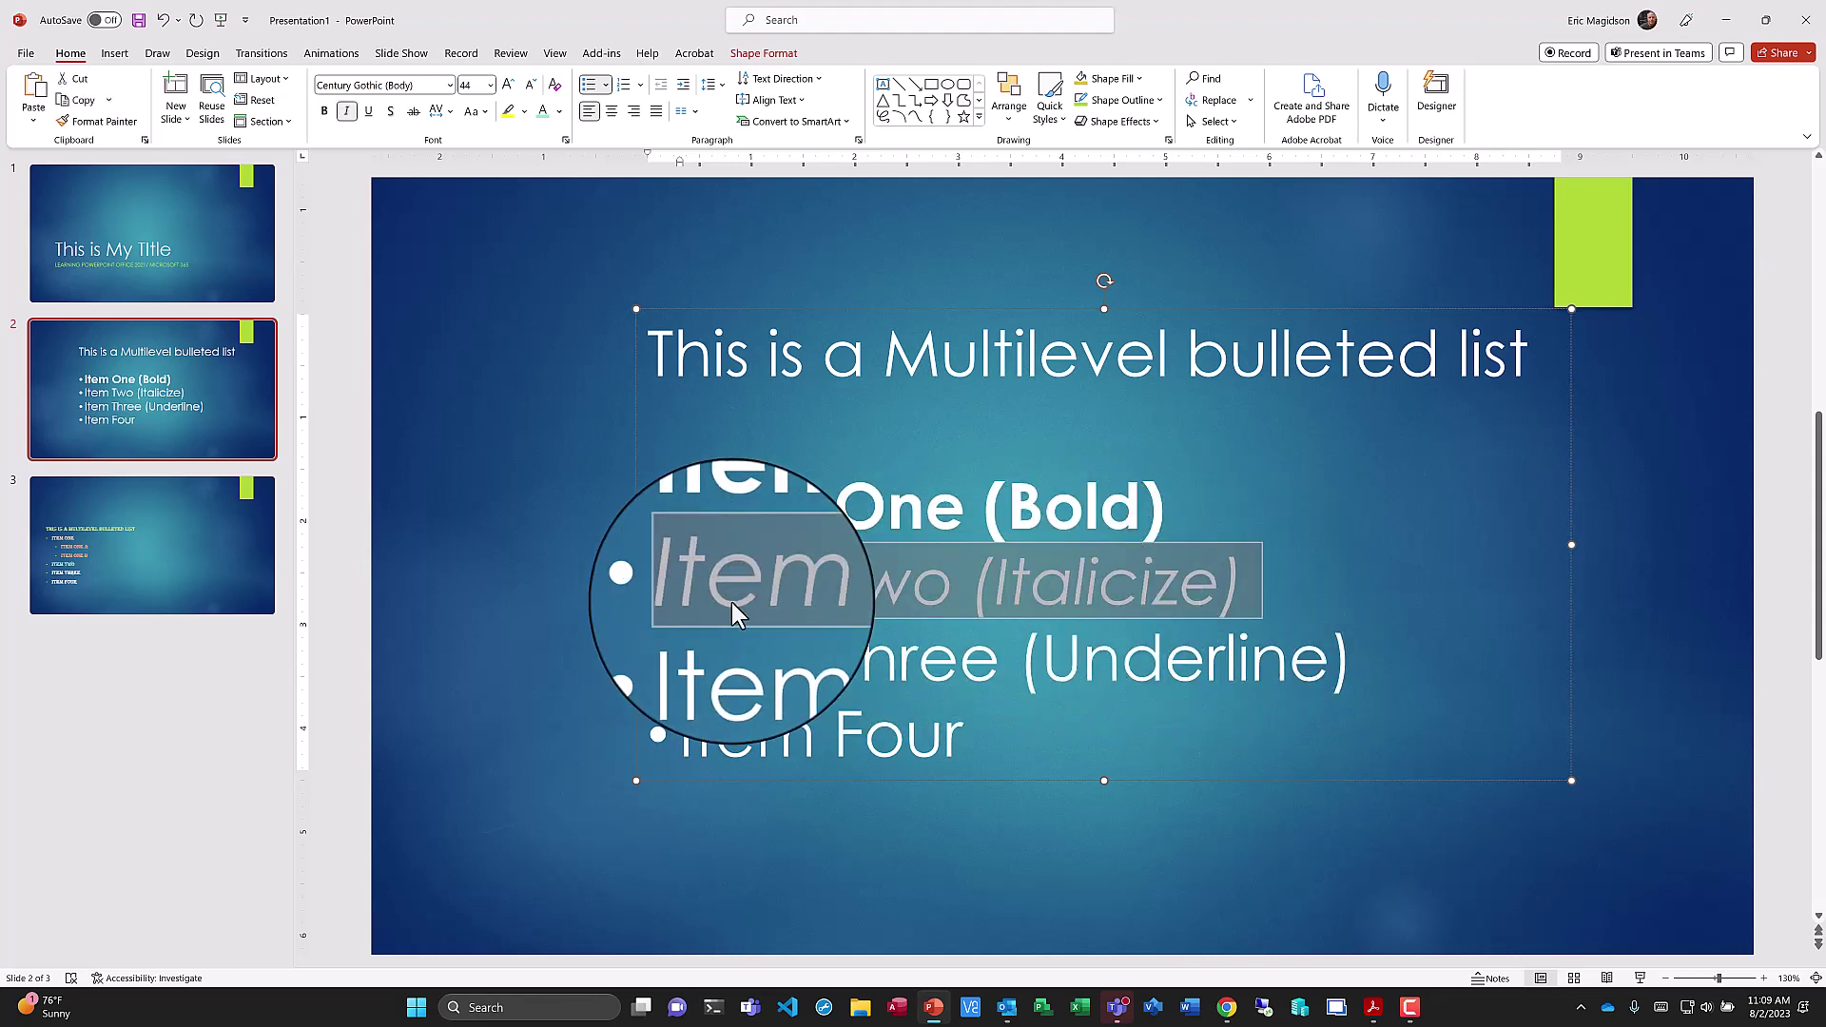
pyautogui.hotkey('ctrl', 'i')
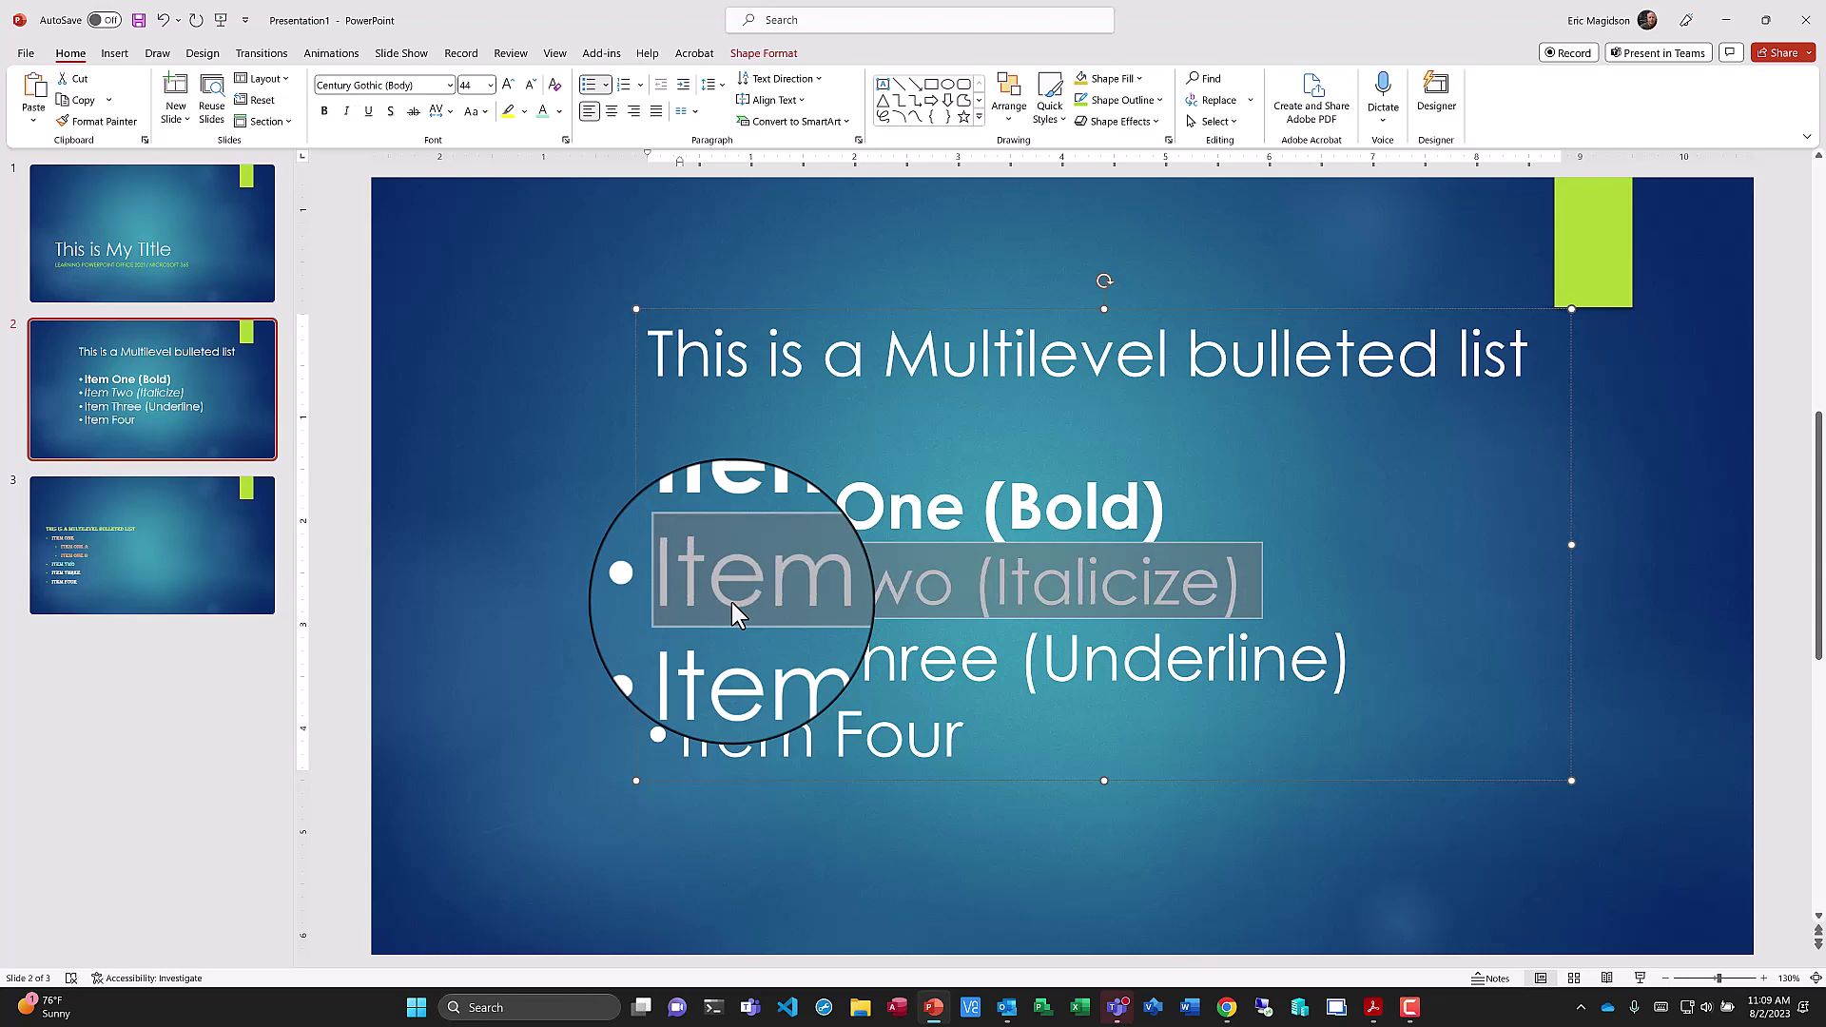
pyautogui.click(346, 111)
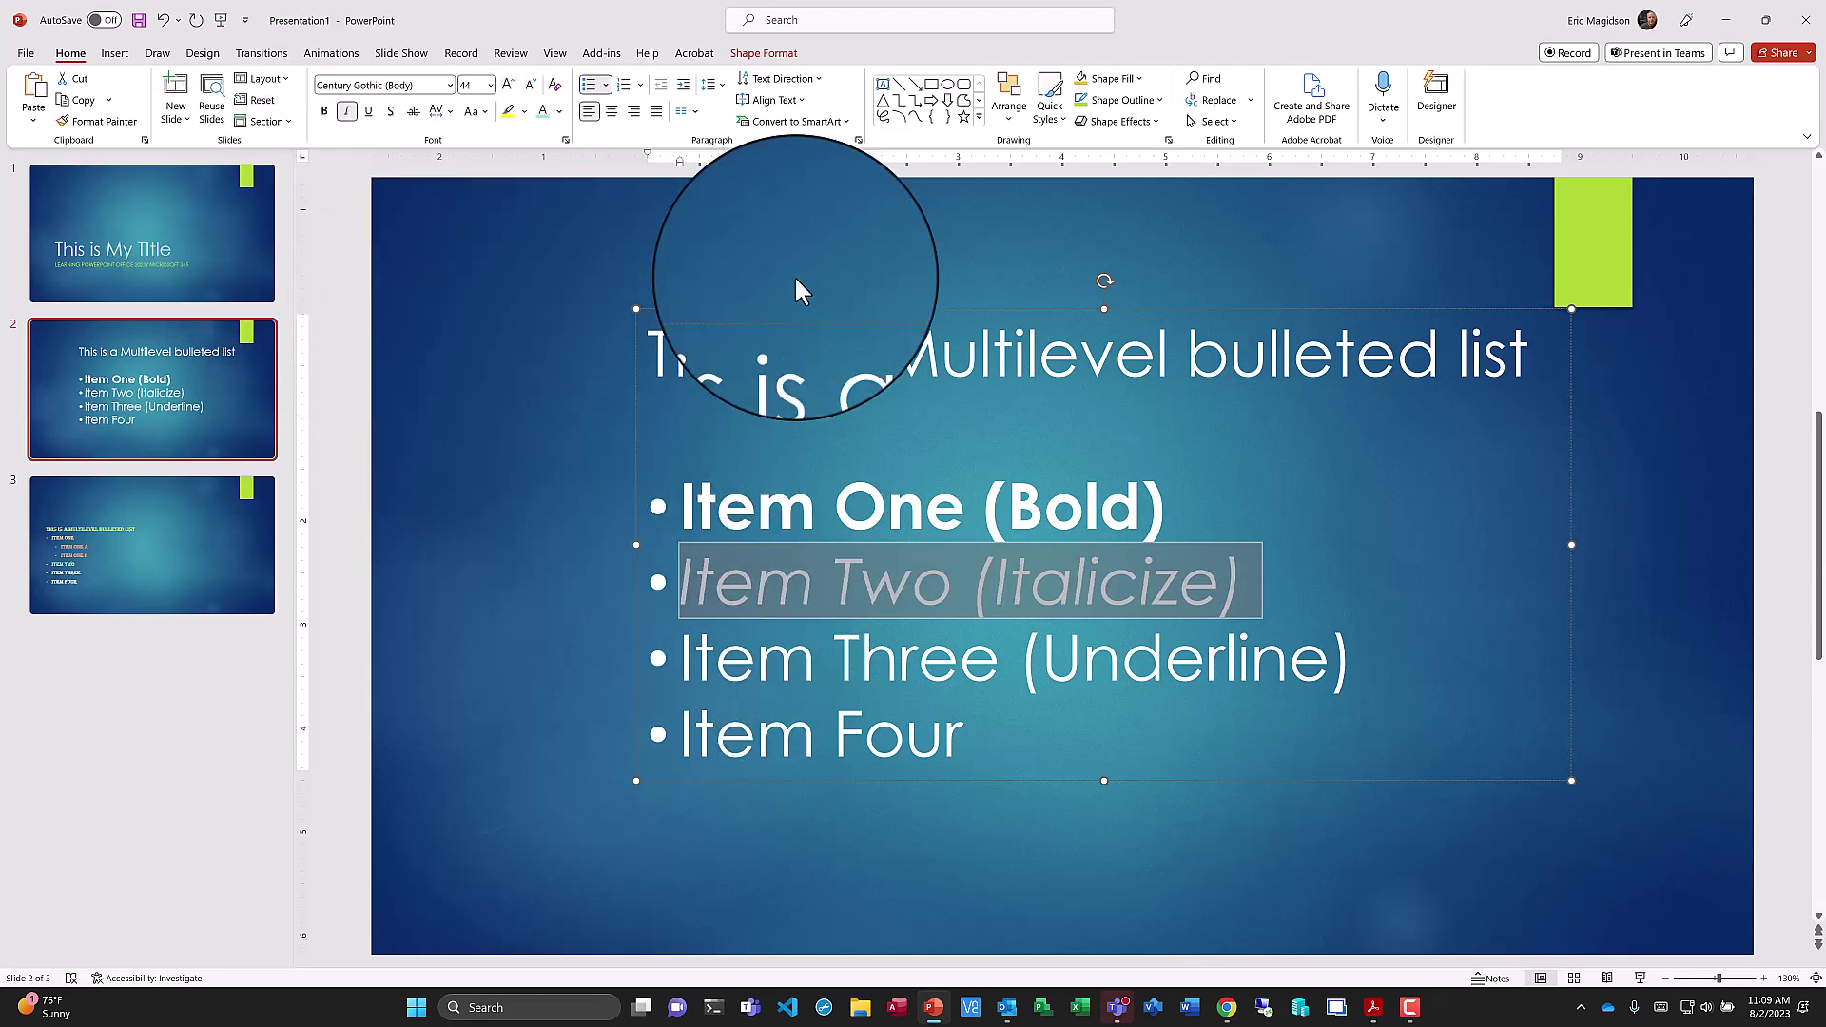
pyautogui.moveTo(1354, 660); pyautogui.dragTo(681, 666)
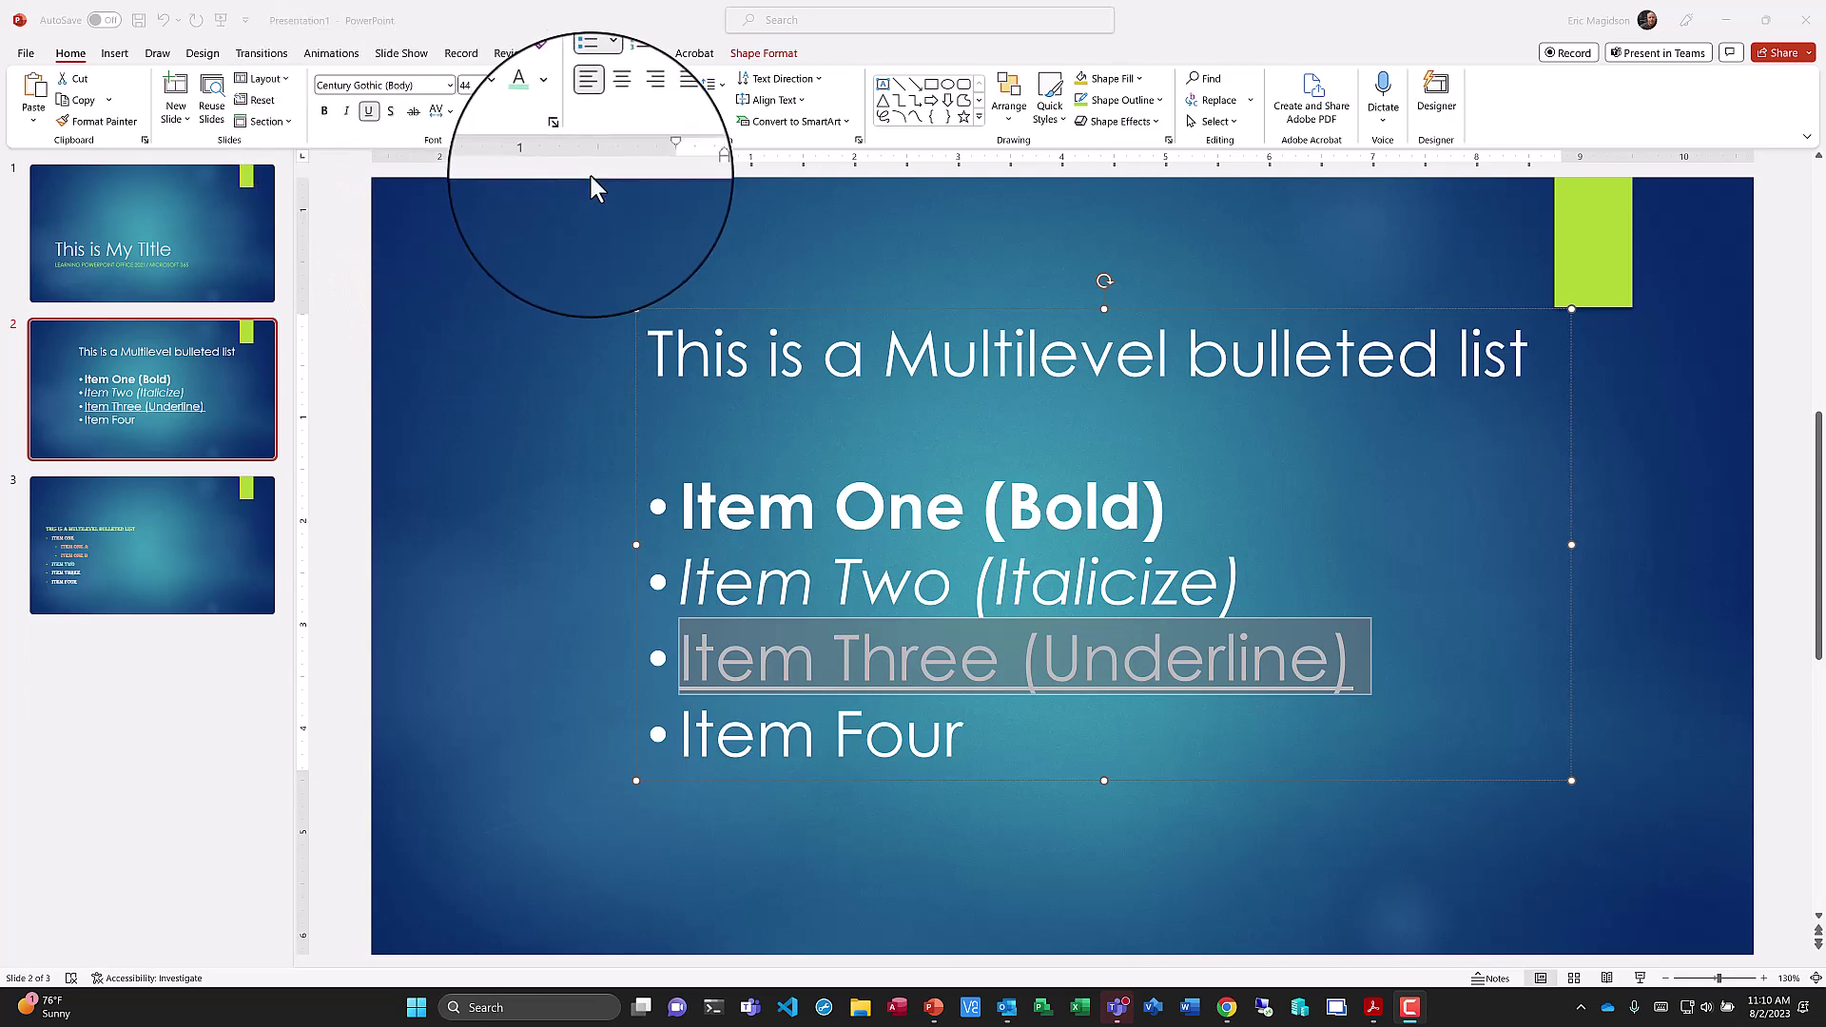
# Give Item Three an orange dotted underline through the Font dialog
pyautogui.click(567, 143)
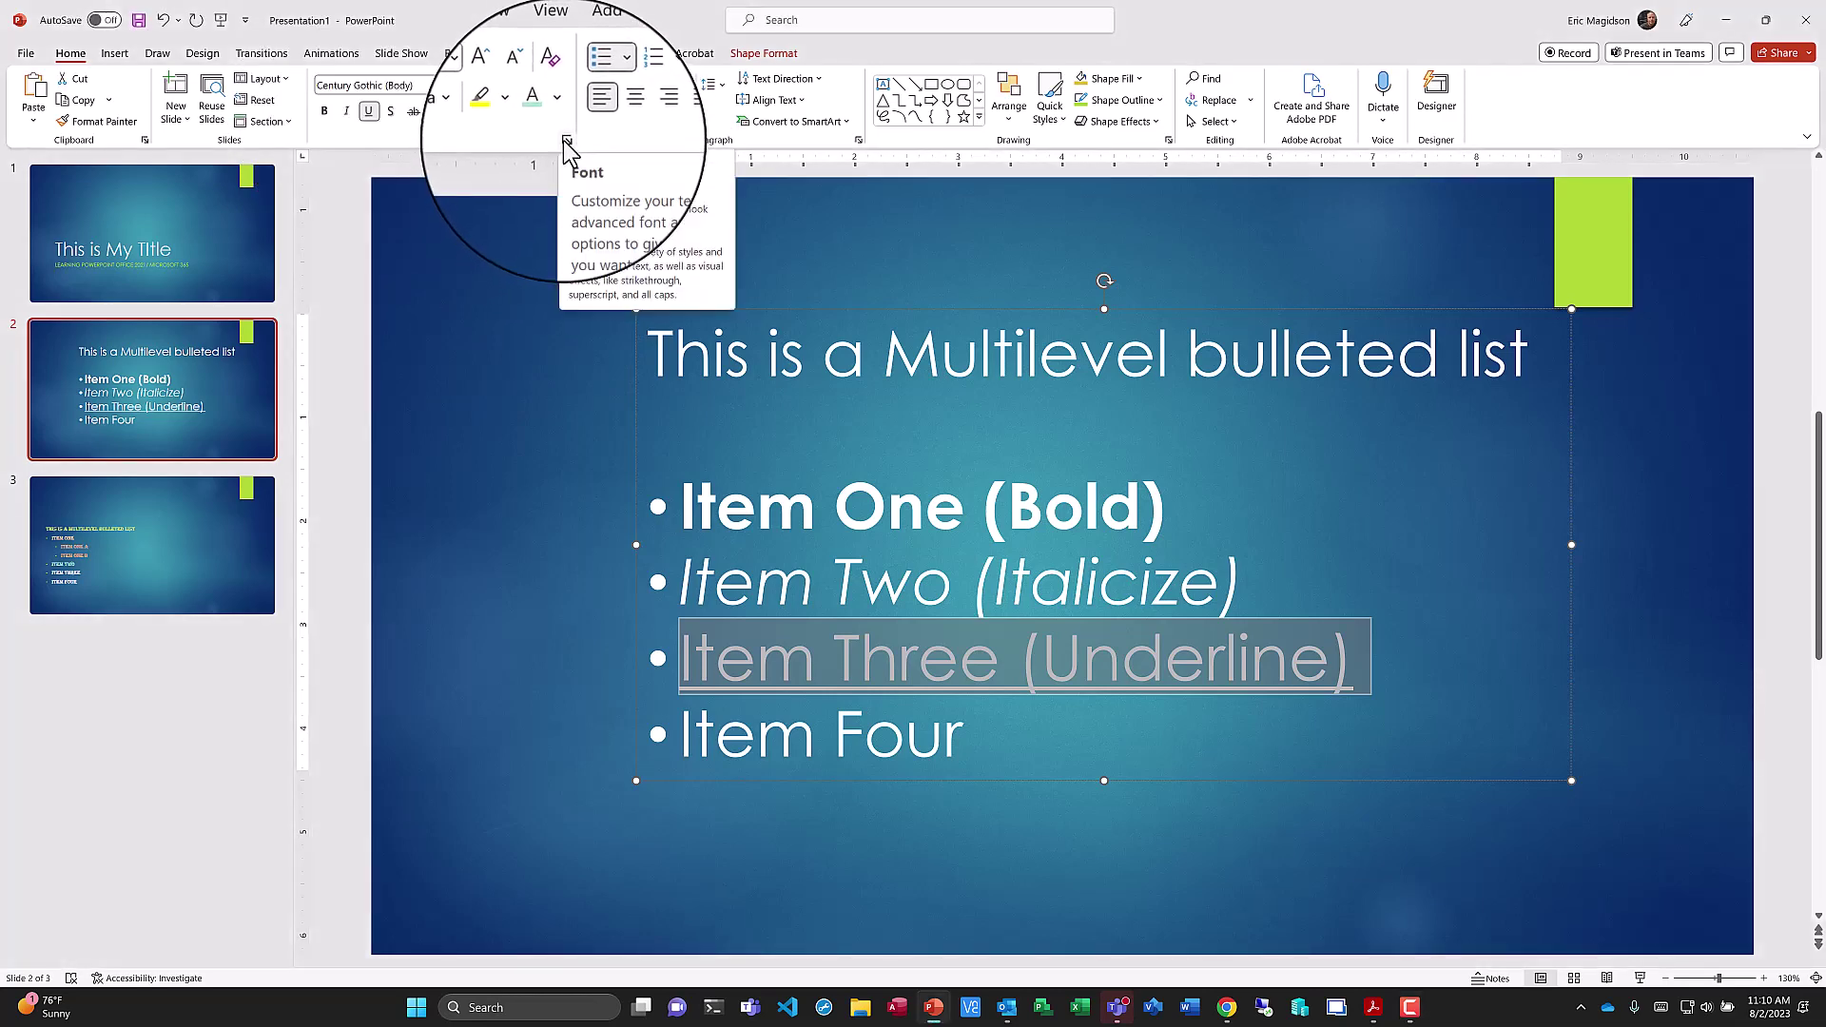
pyautogui.click(567, 142)
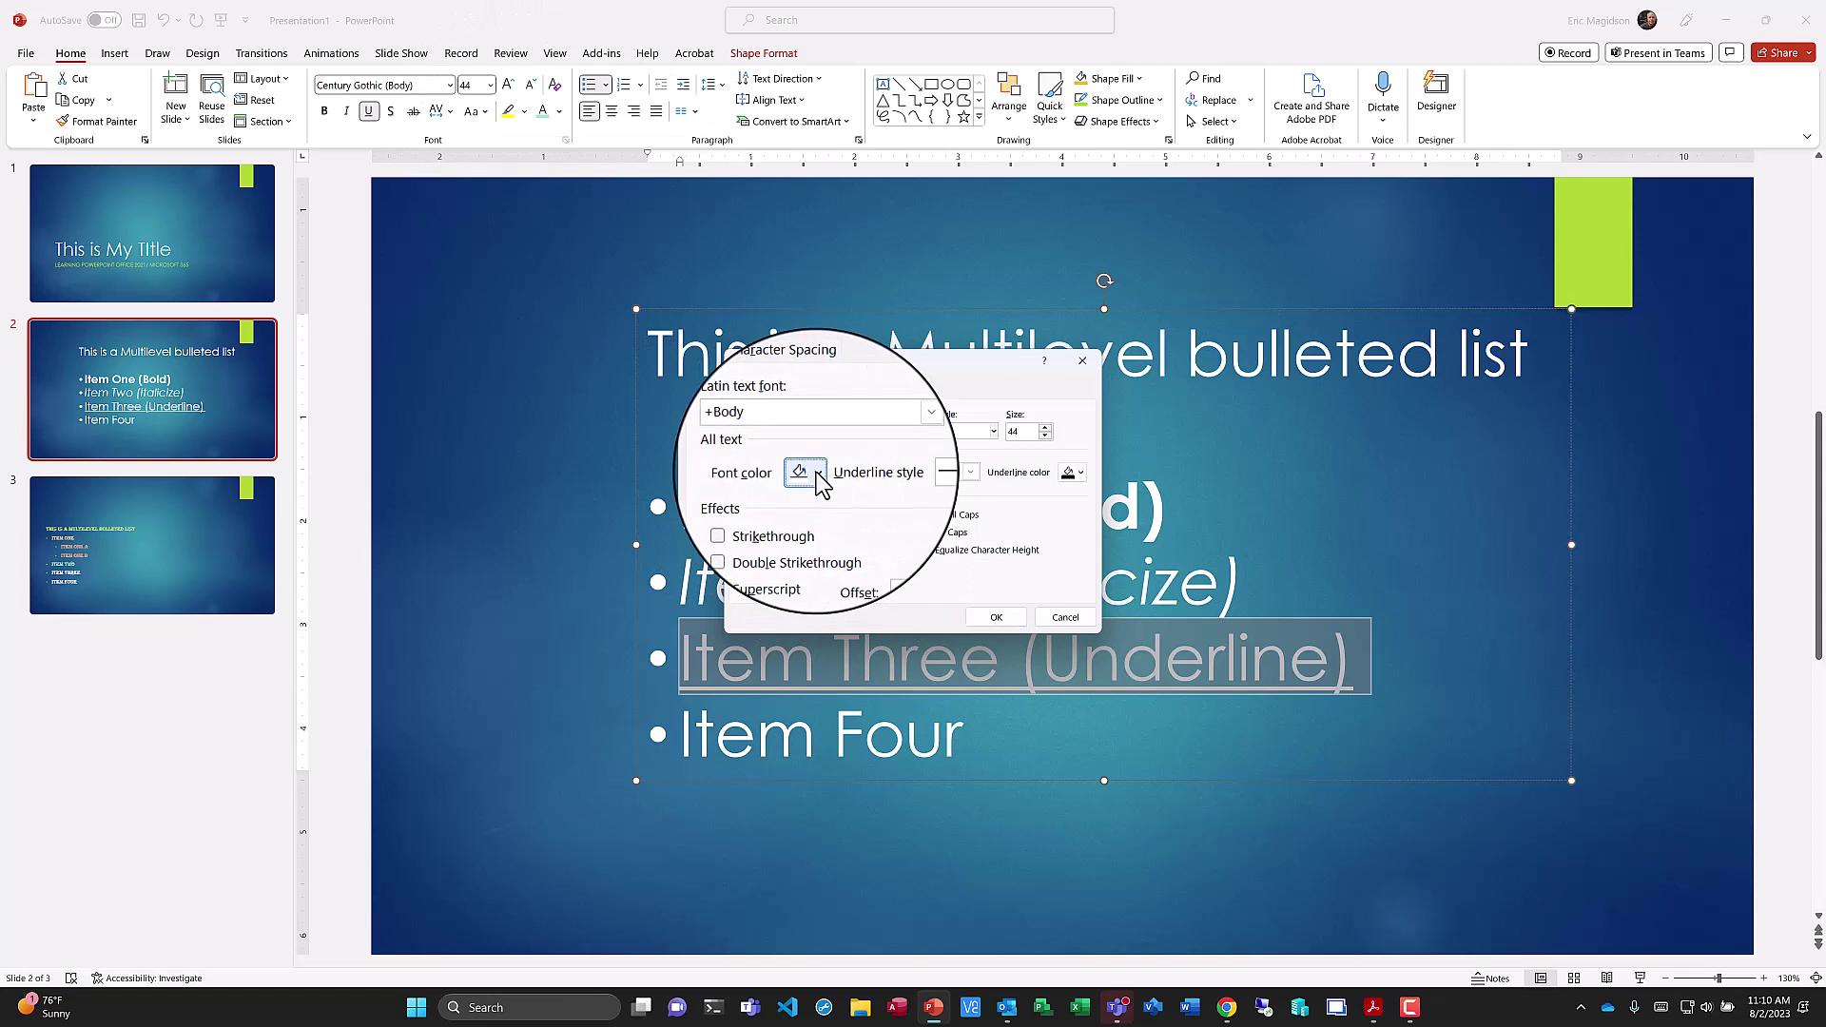
pyautogui.click(822, 480)
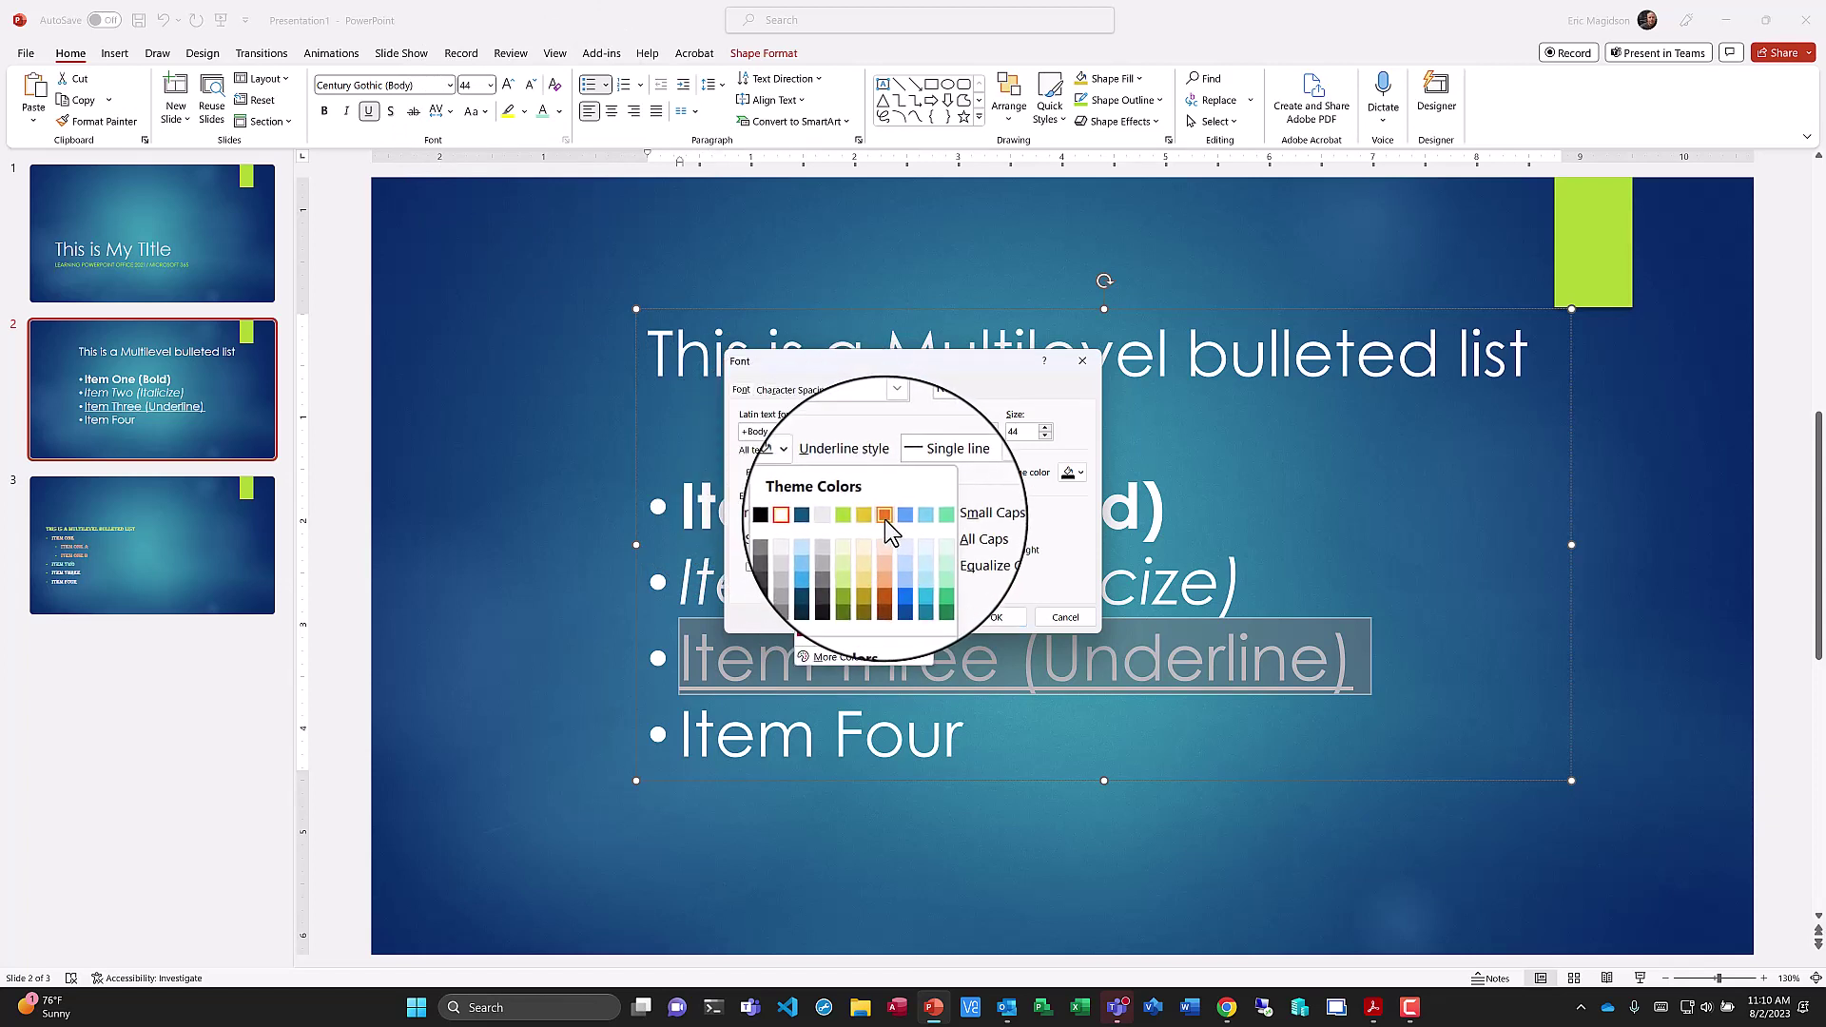
pyautogui.click(894, 520)
pyautogui.click(974, 473)
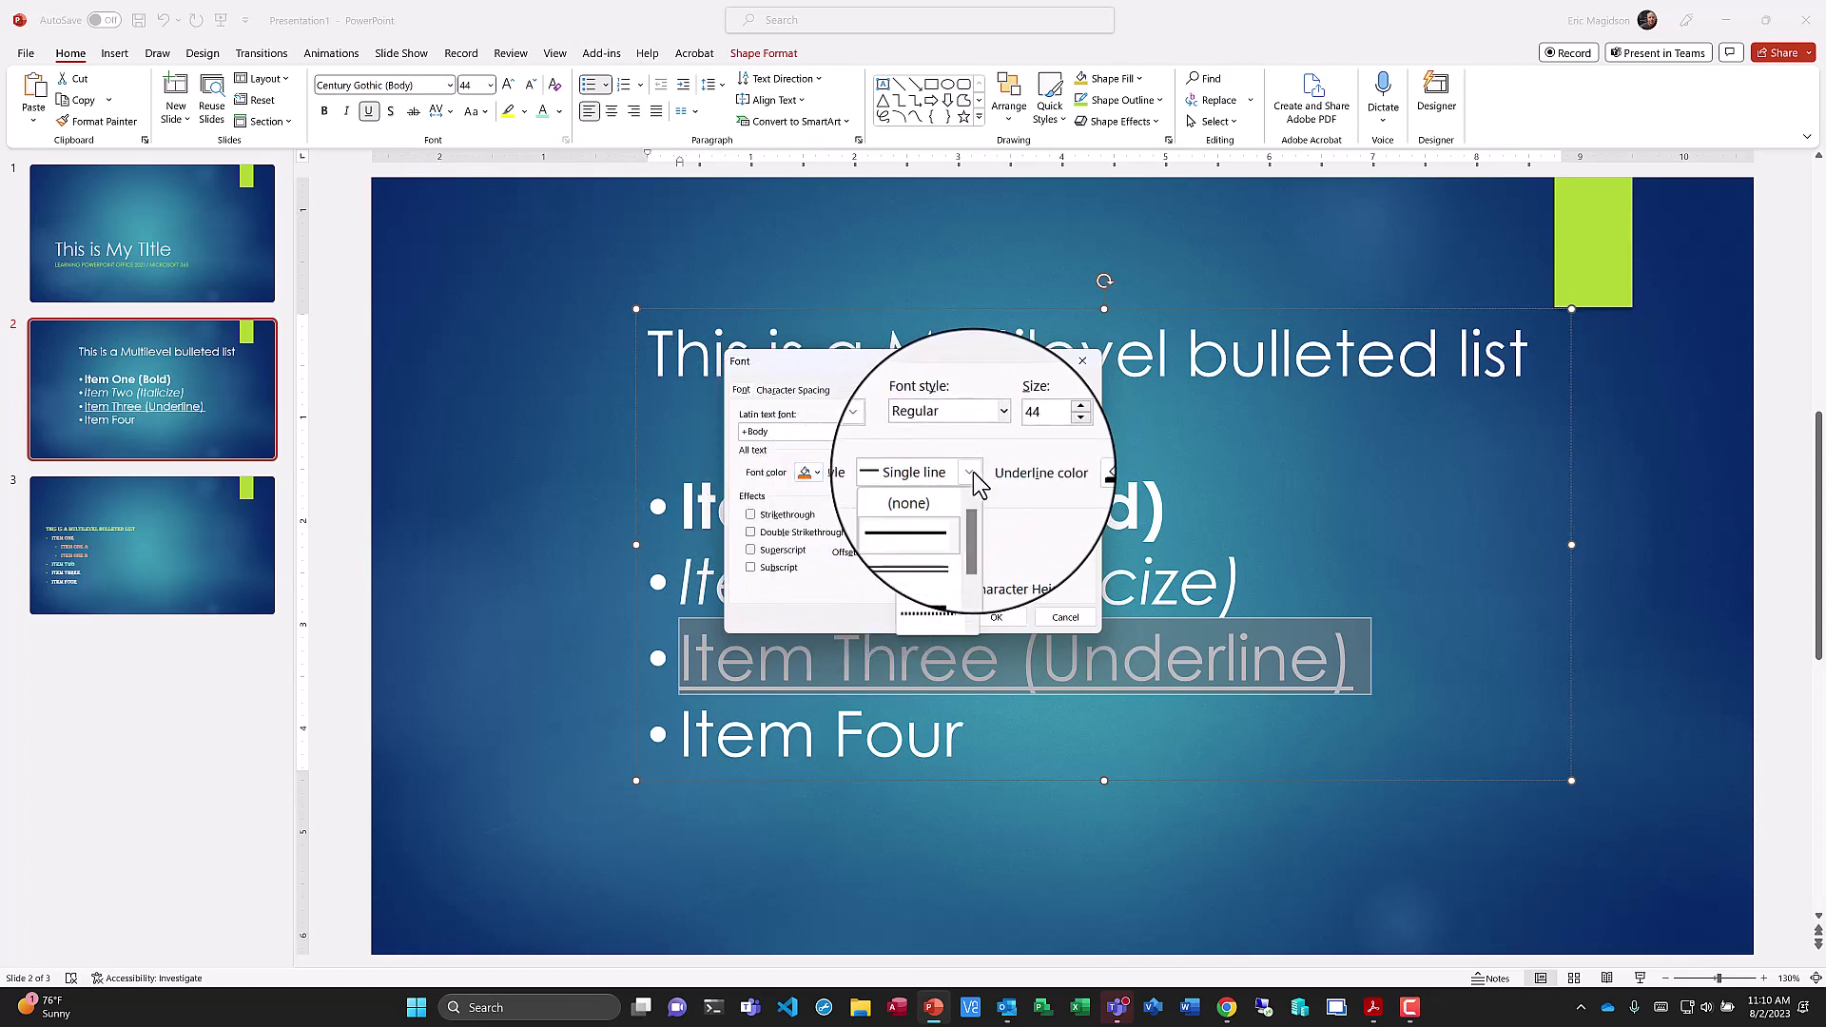
pyautogui.click(941, 587)
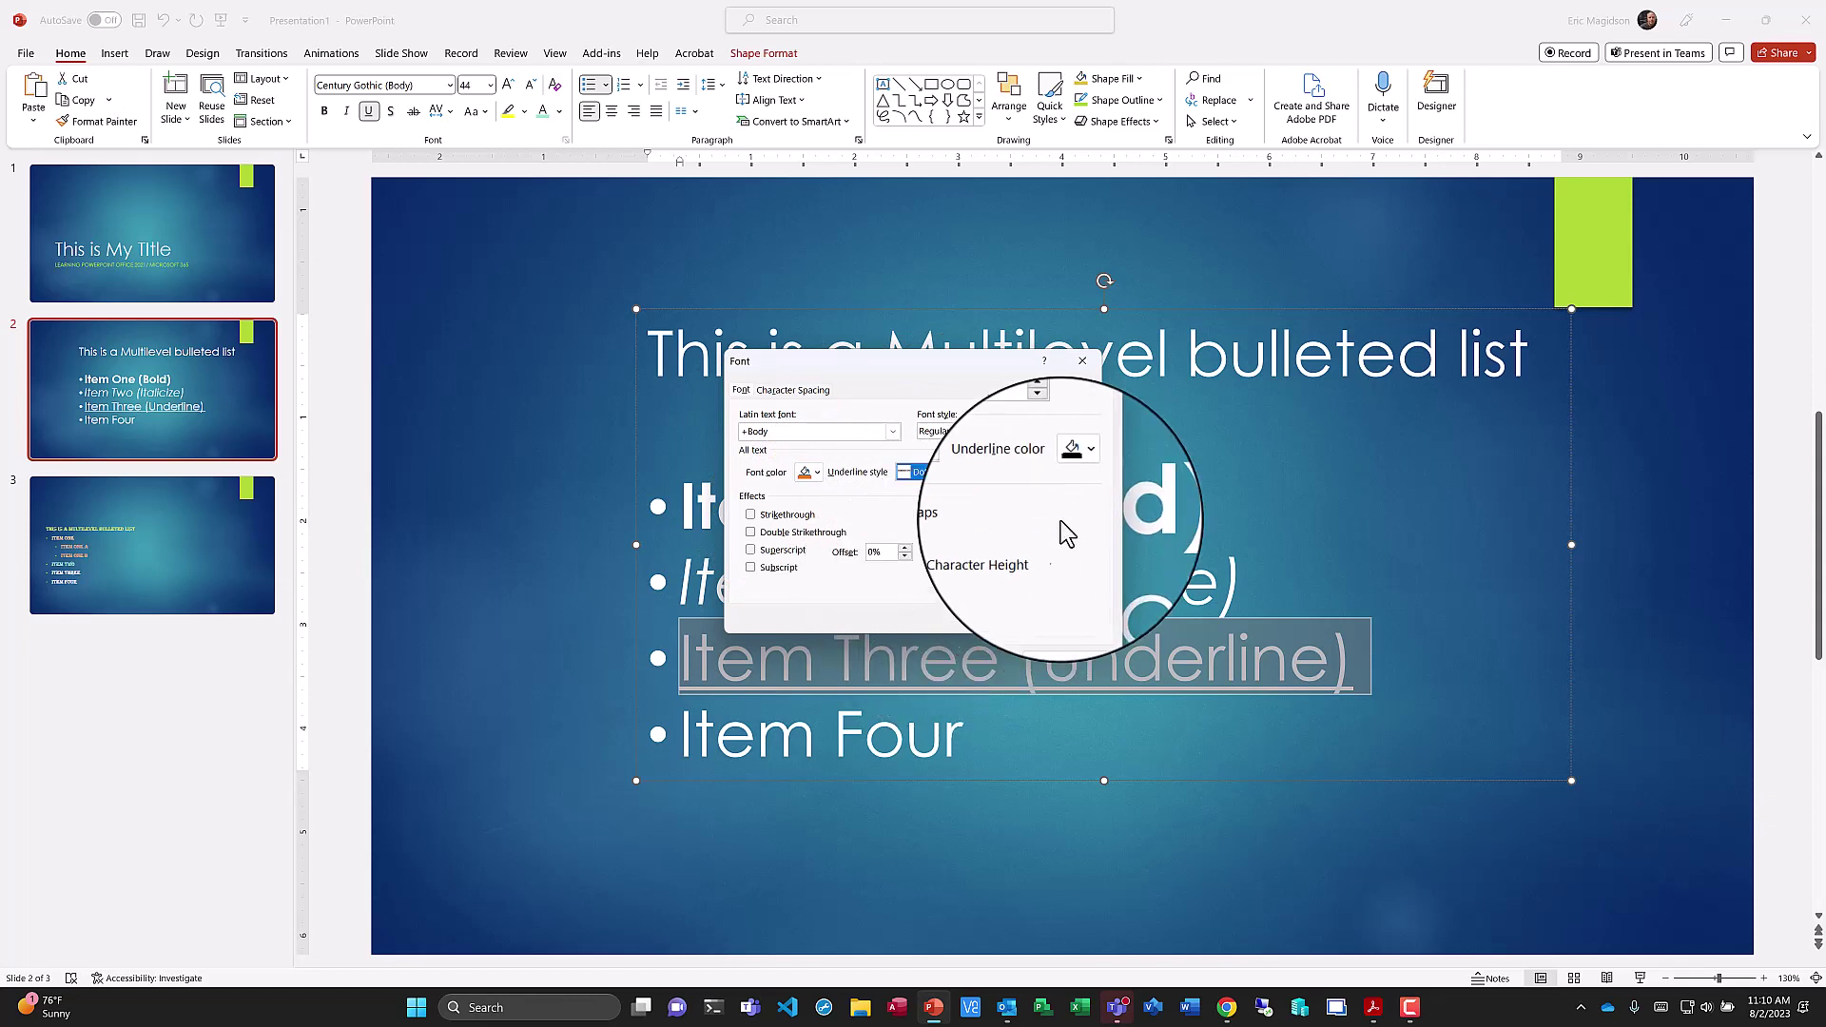
pyautogui.click(1082, 475)
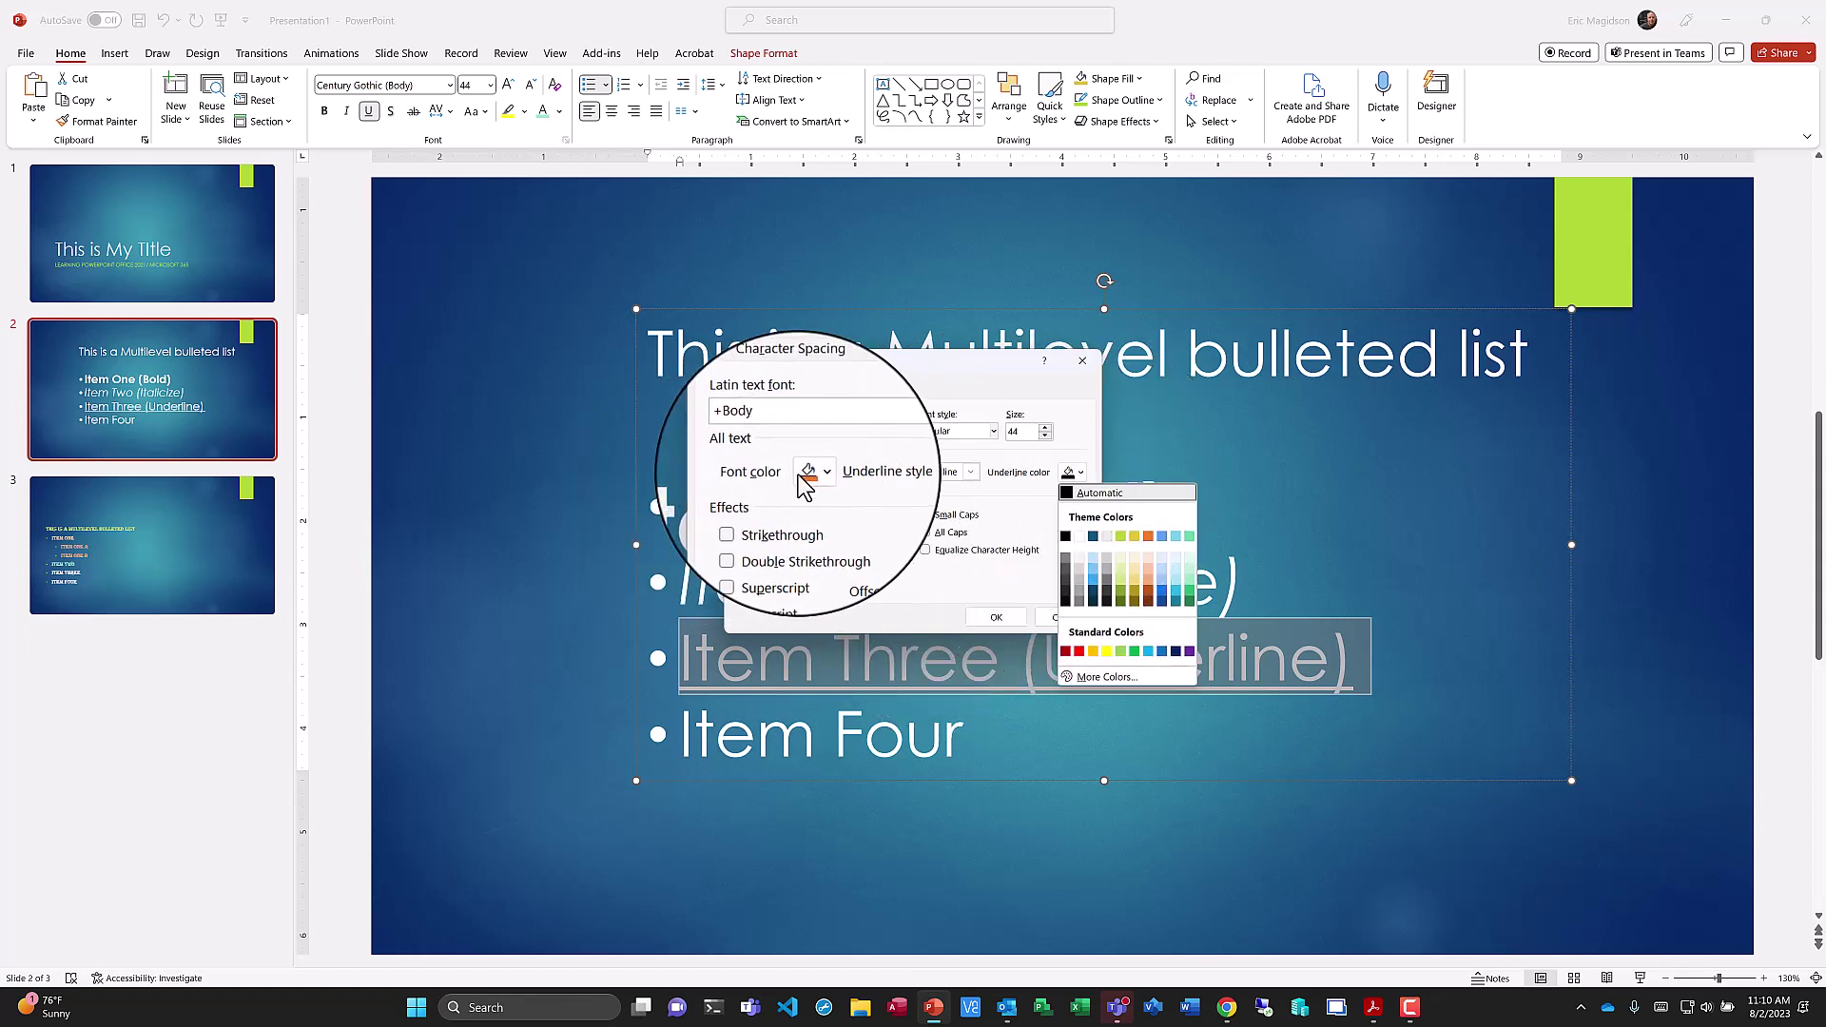
pyautogui.click(1189, 575)
pyautogui.click(997, 624)
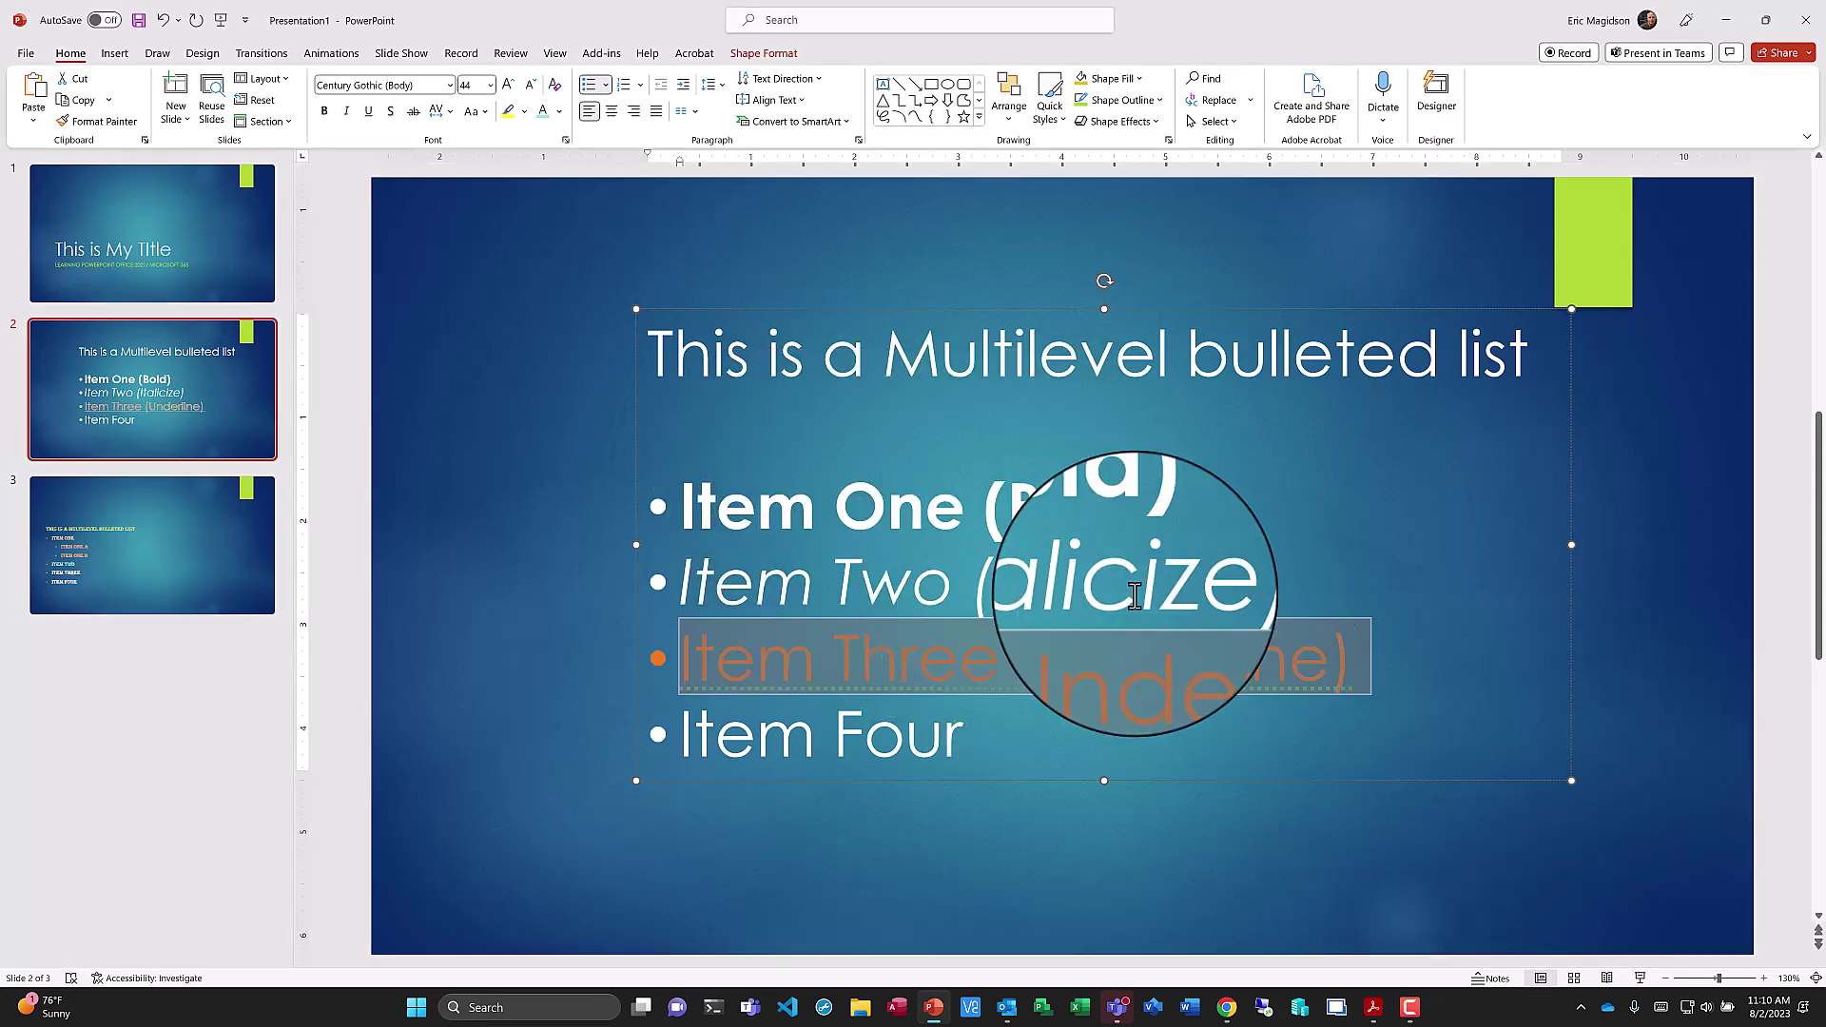
pyautogui.click(1339, 542)
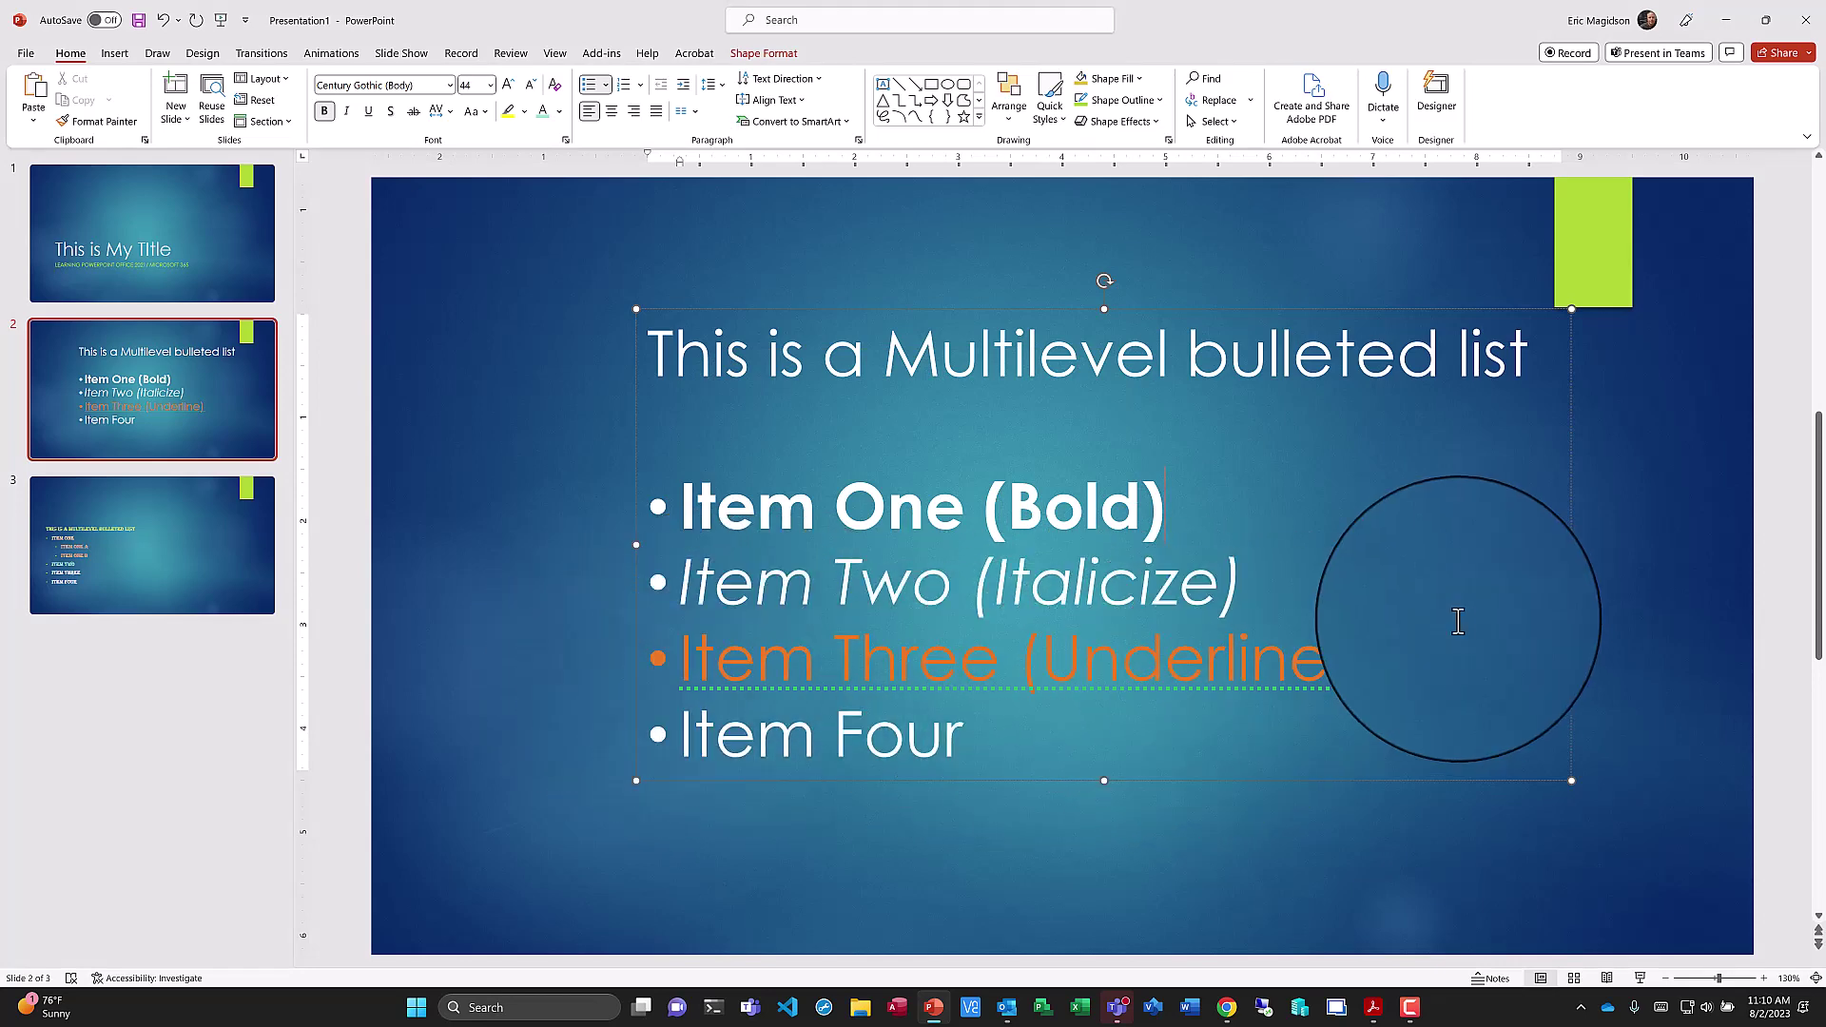
pyautogui.press('F10')
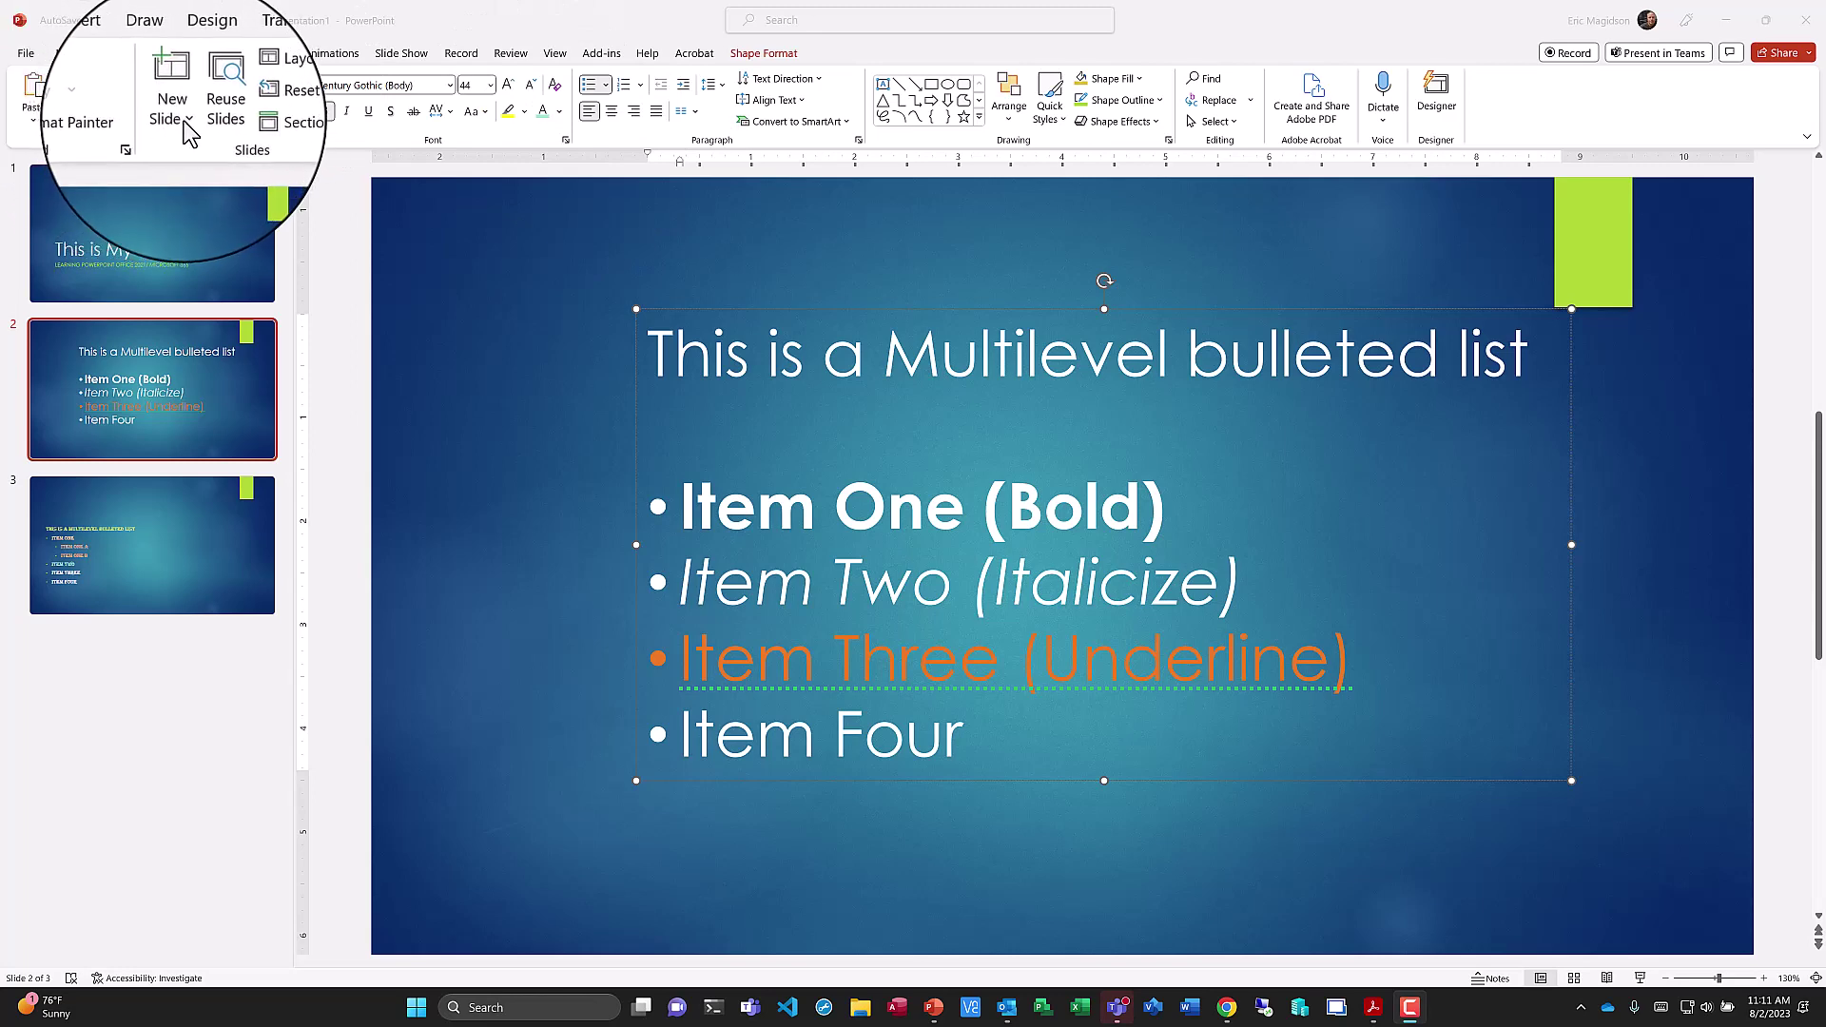
# Insert a Title and Content slide and move it to the end of the deck as slide 4
pyautogui.click(188, 119)
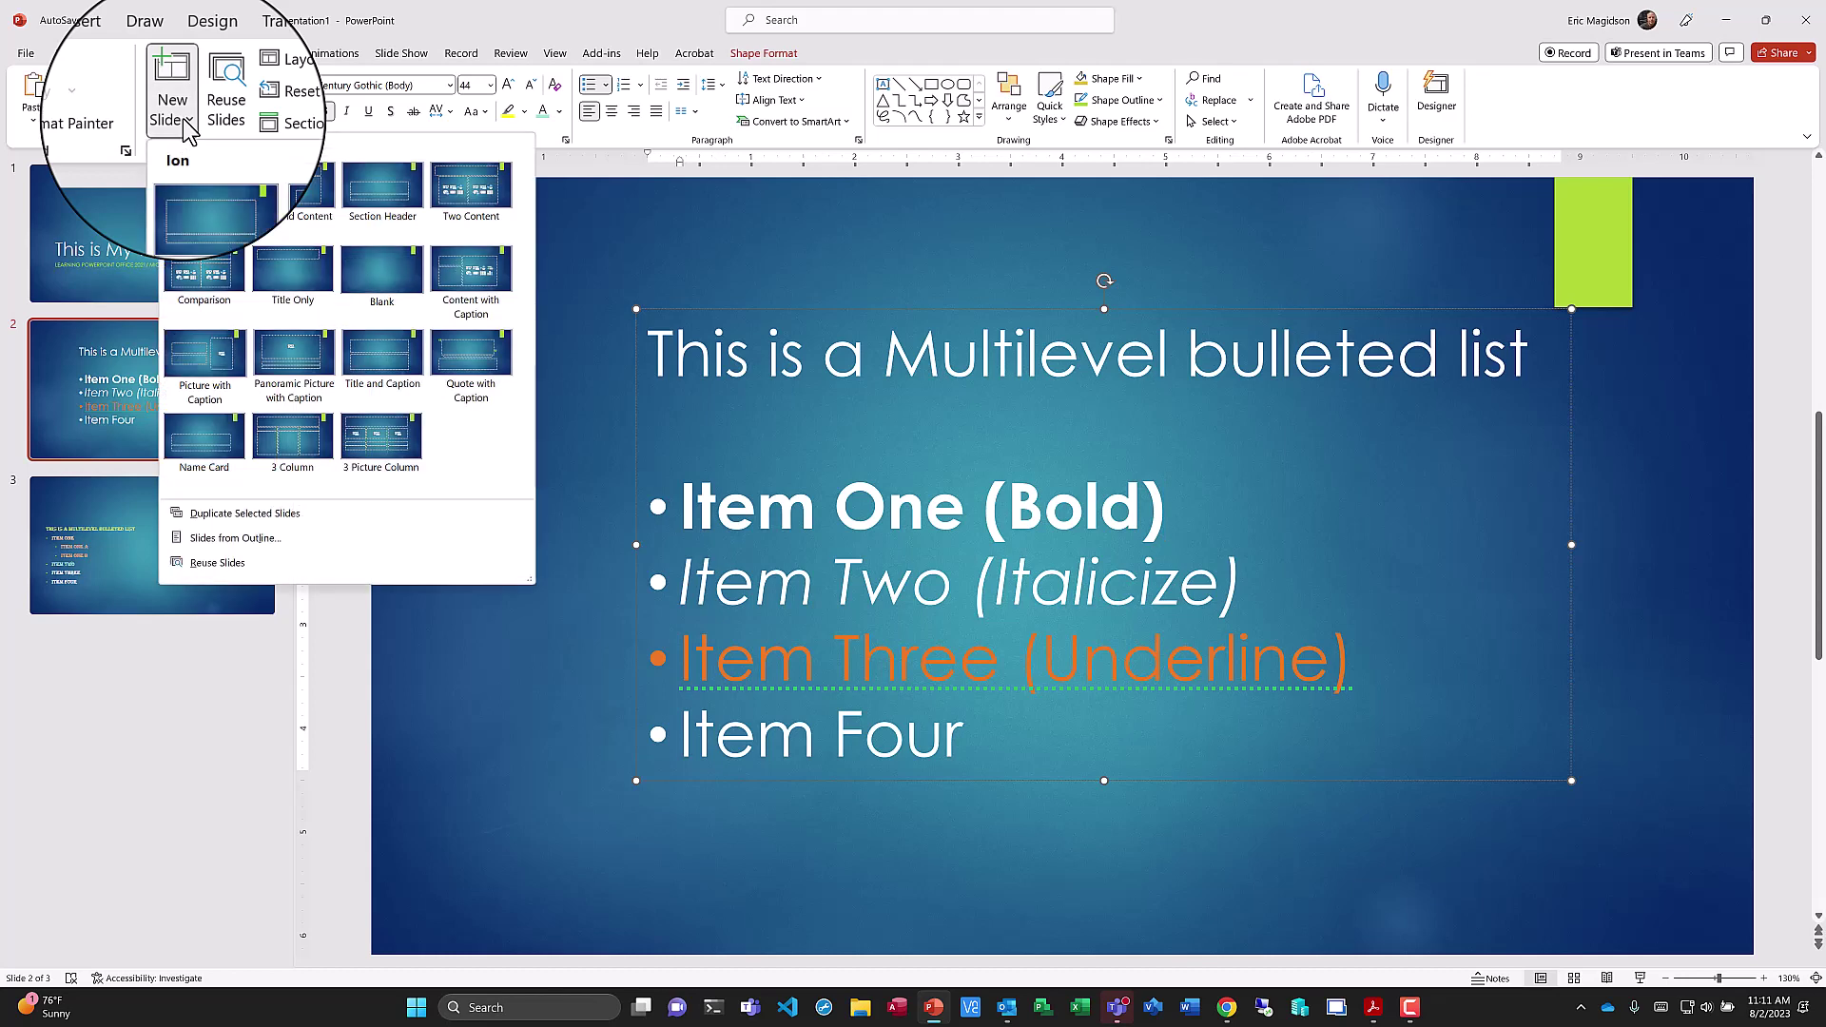
pyautogui.click(283, 198)
pyautogui.moveTo(228, 566); pyautogui.dragTo(170, 711)
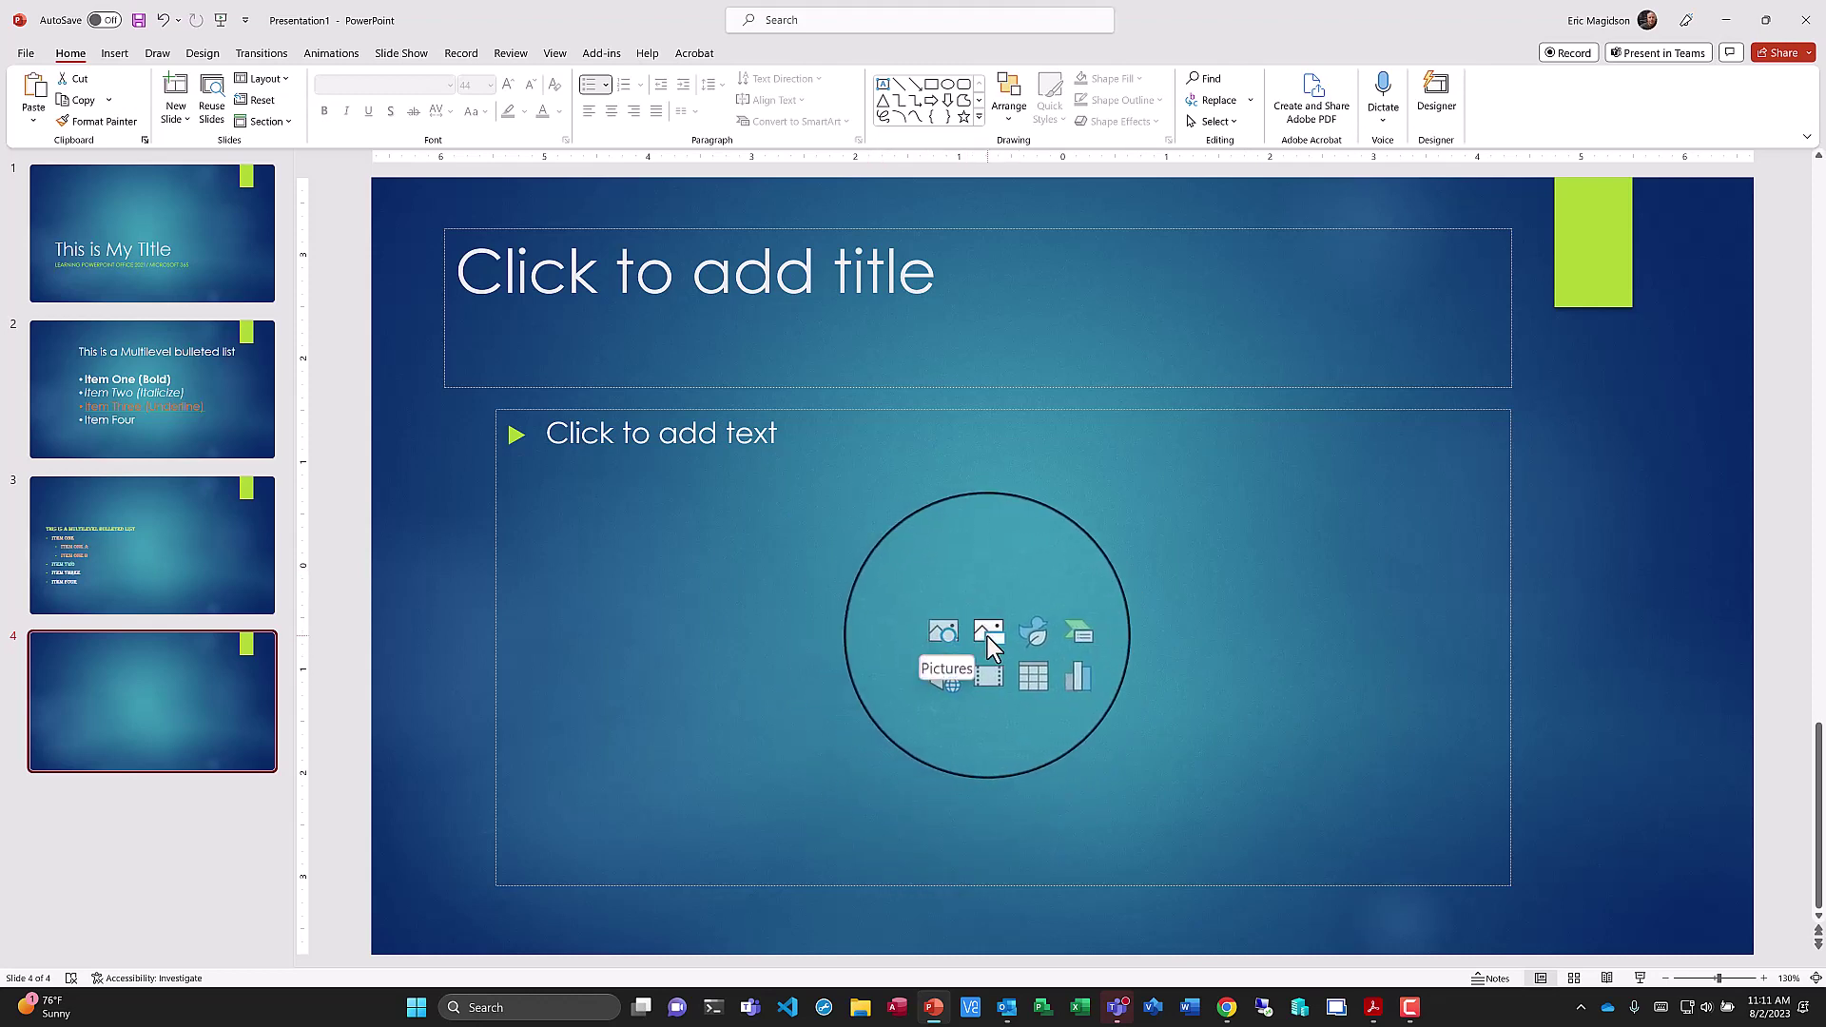
# Search stock images for 'Kitty' and insert the spotted kitten on pink photo into slide 4
pyautogui.click(956, 634)
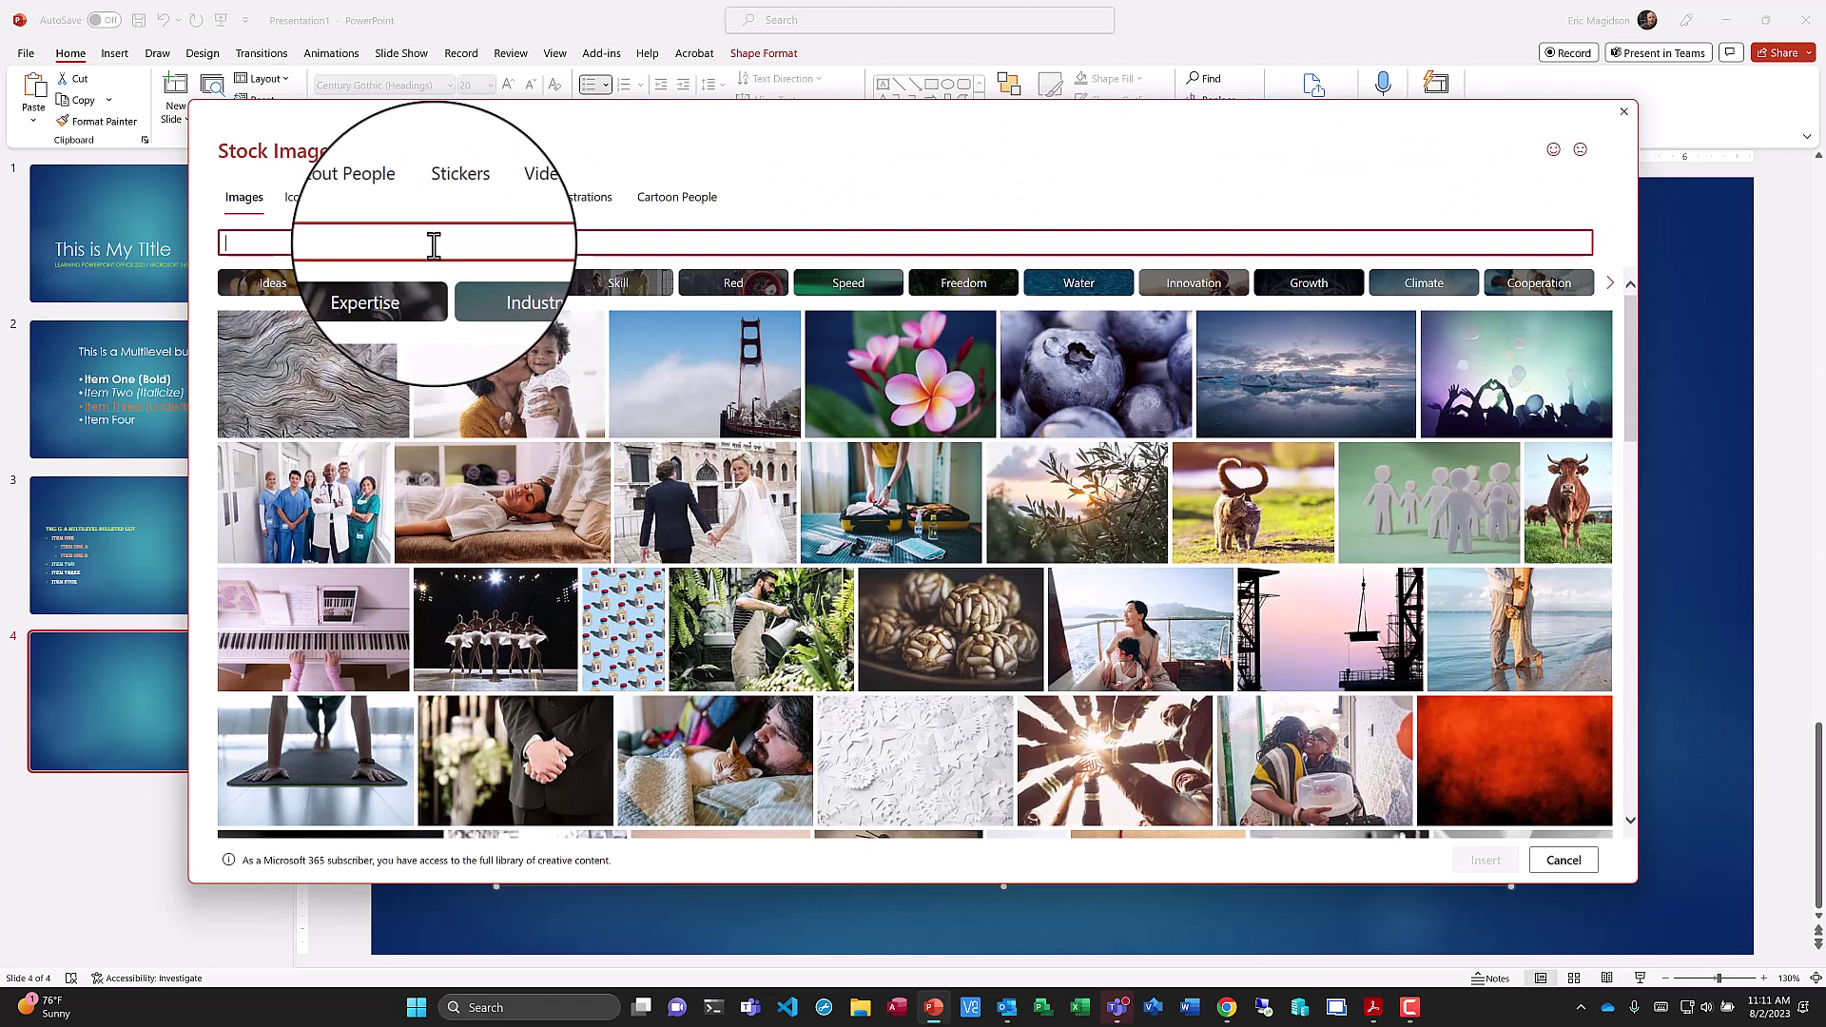
pyautogui.write('Kitty')
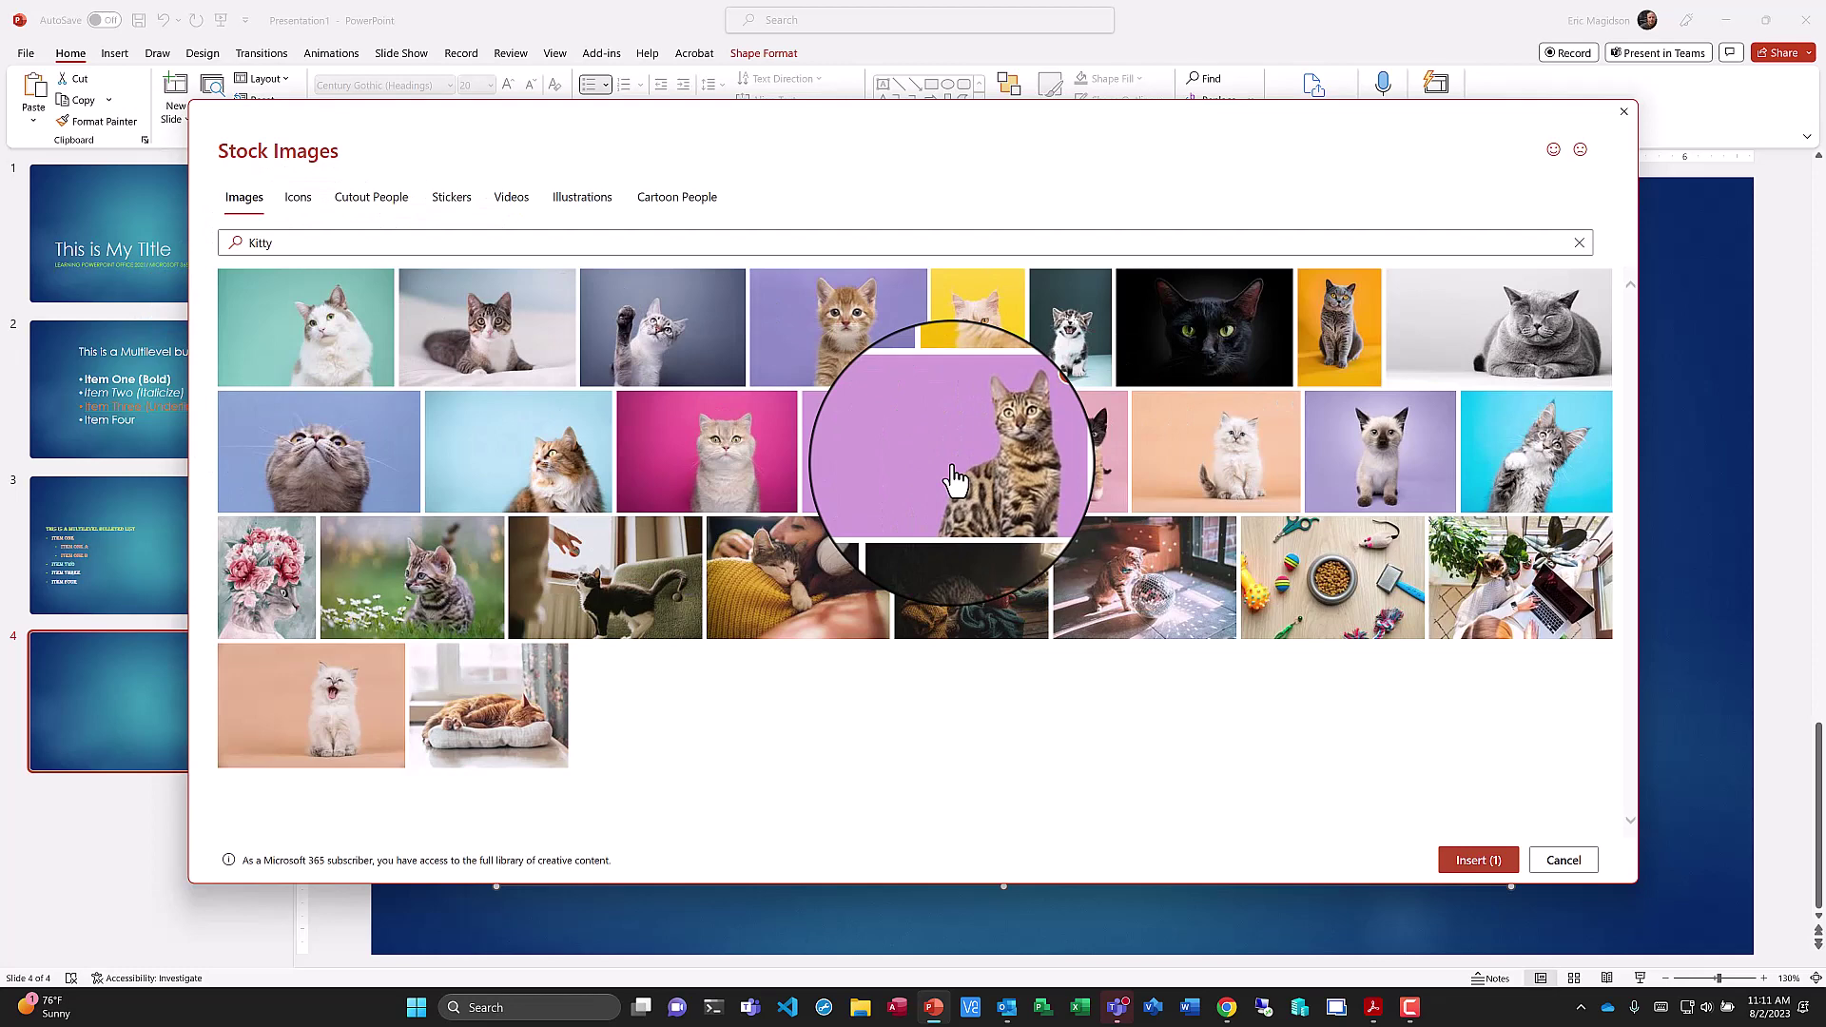
pyautogui.click(1472, 860)
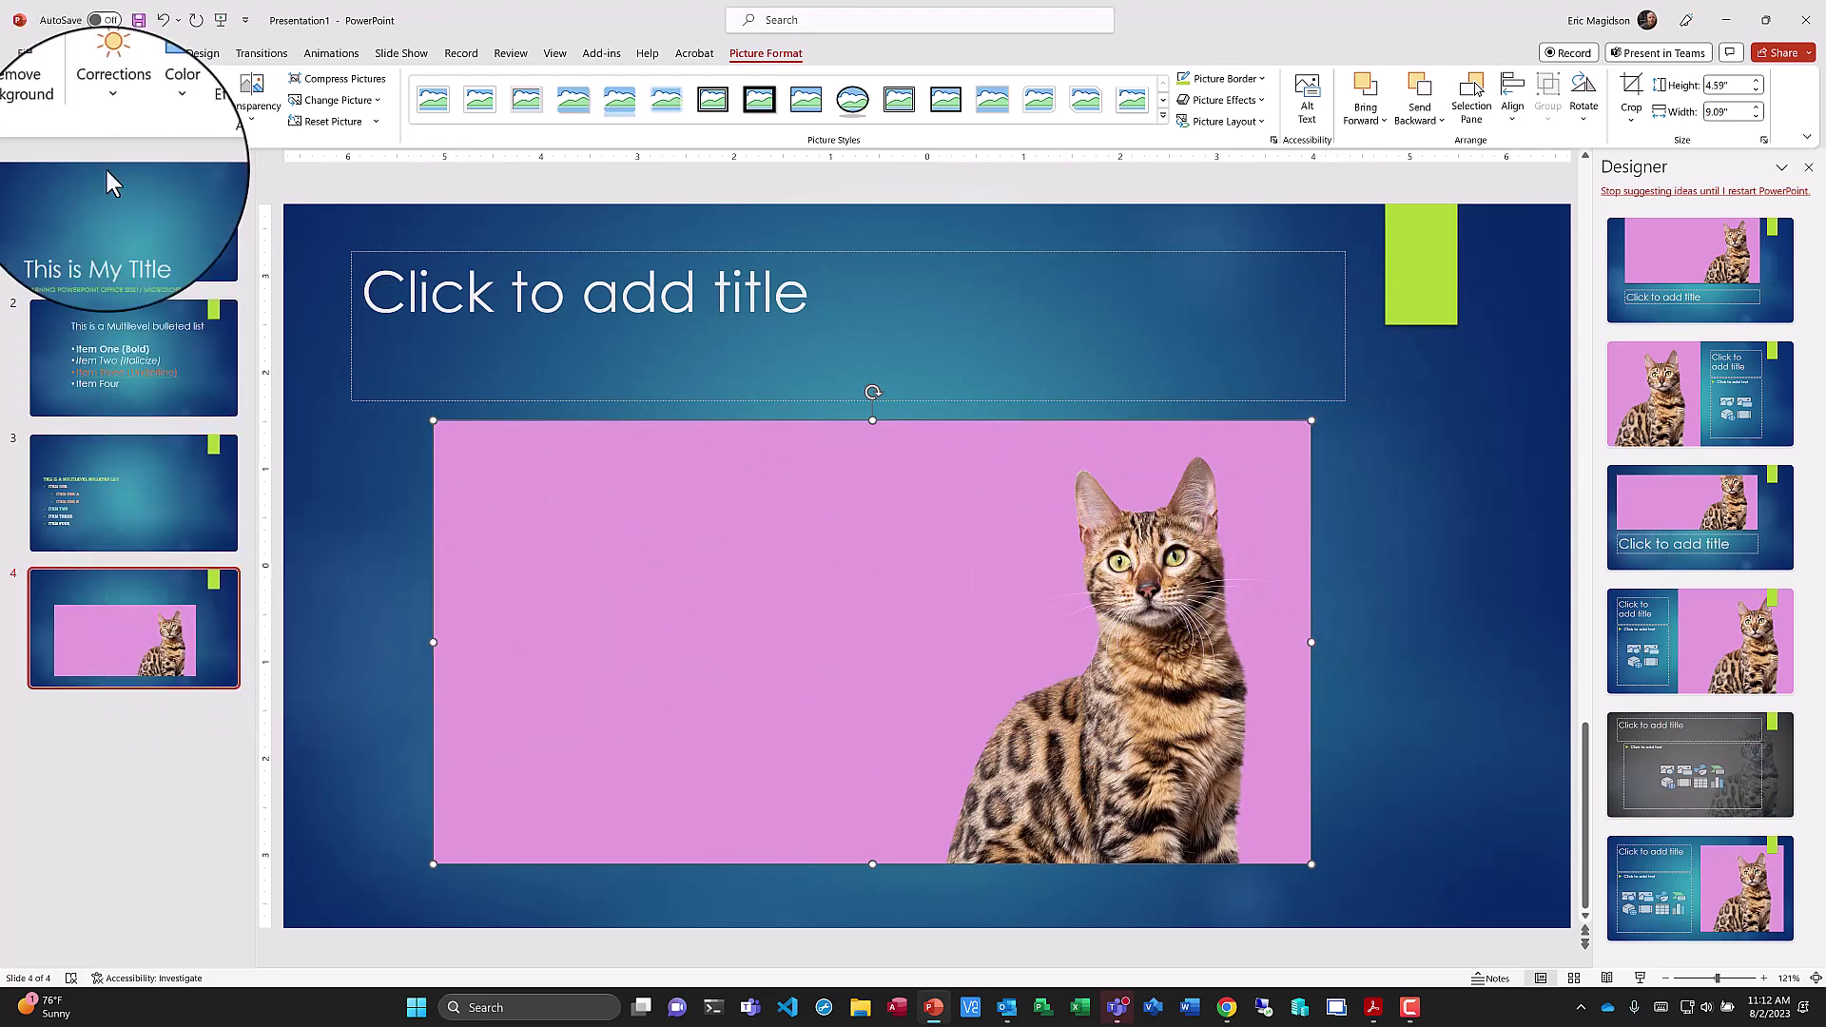
pyautogui.rightClick(116, 615)
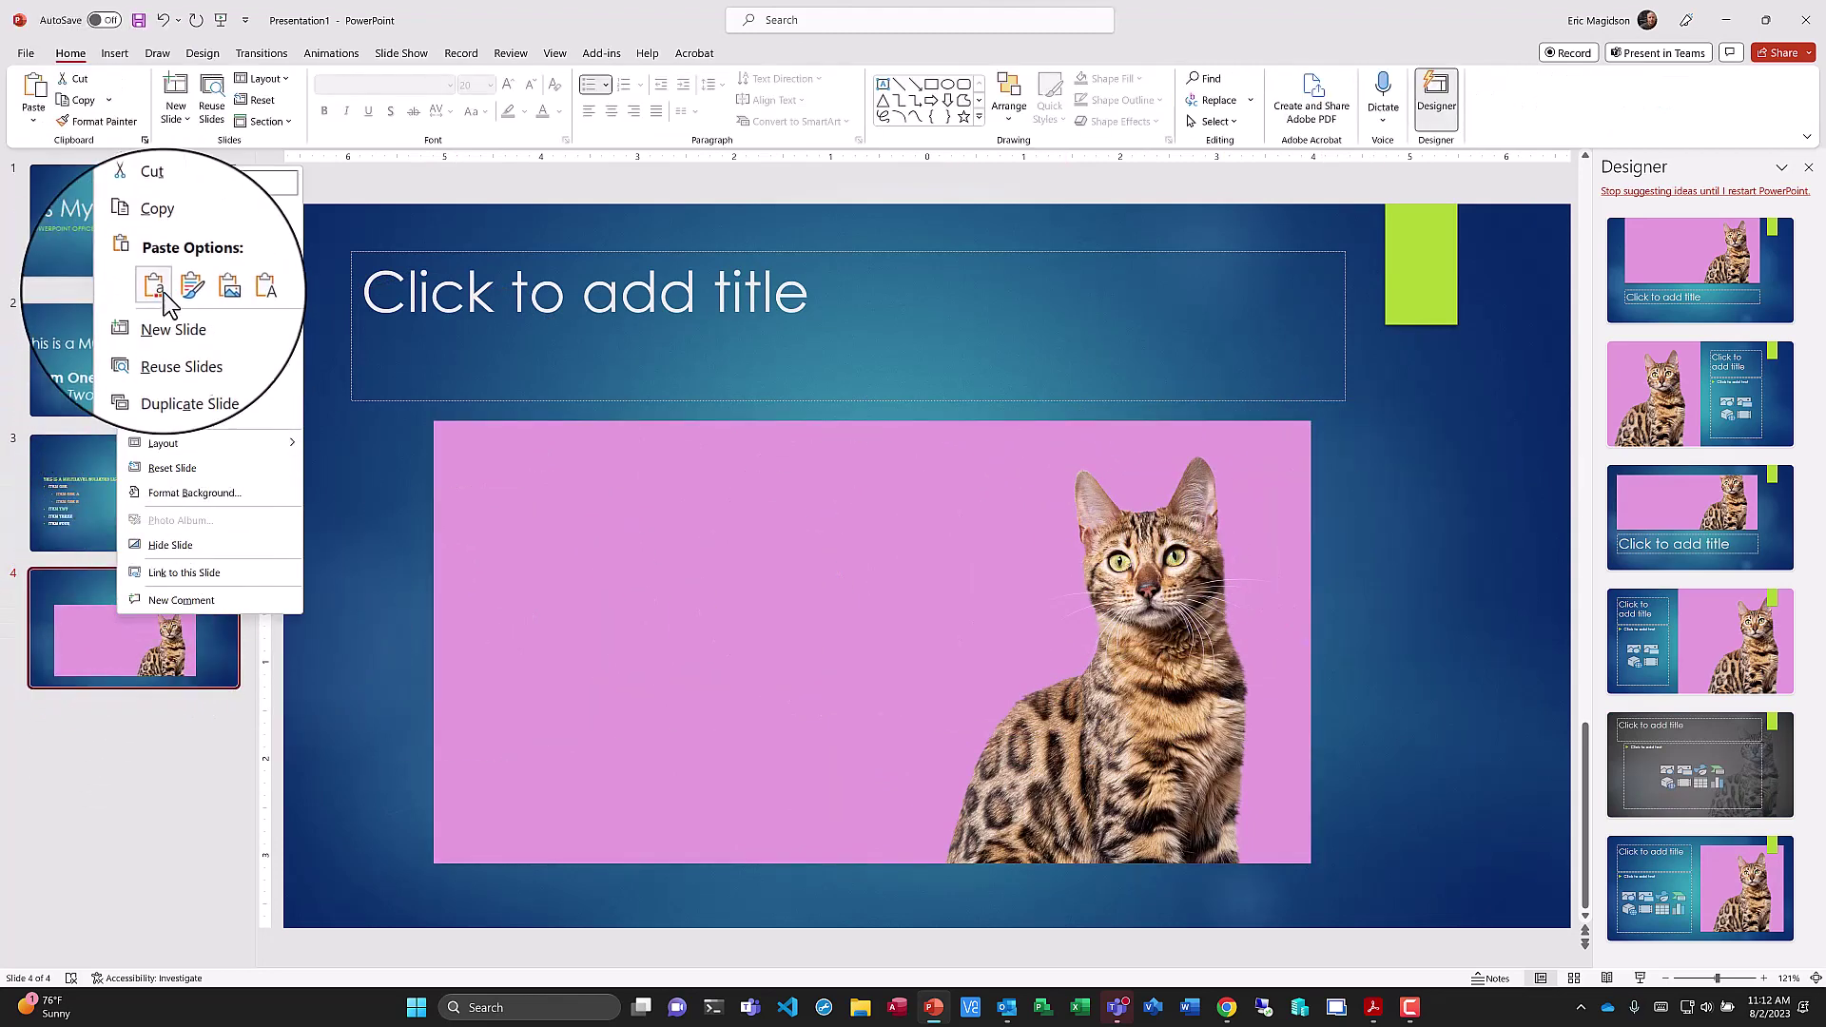
# Add a Title and Content slide as slide 5 after the kitten slide
pyautogui.click(171, 119)
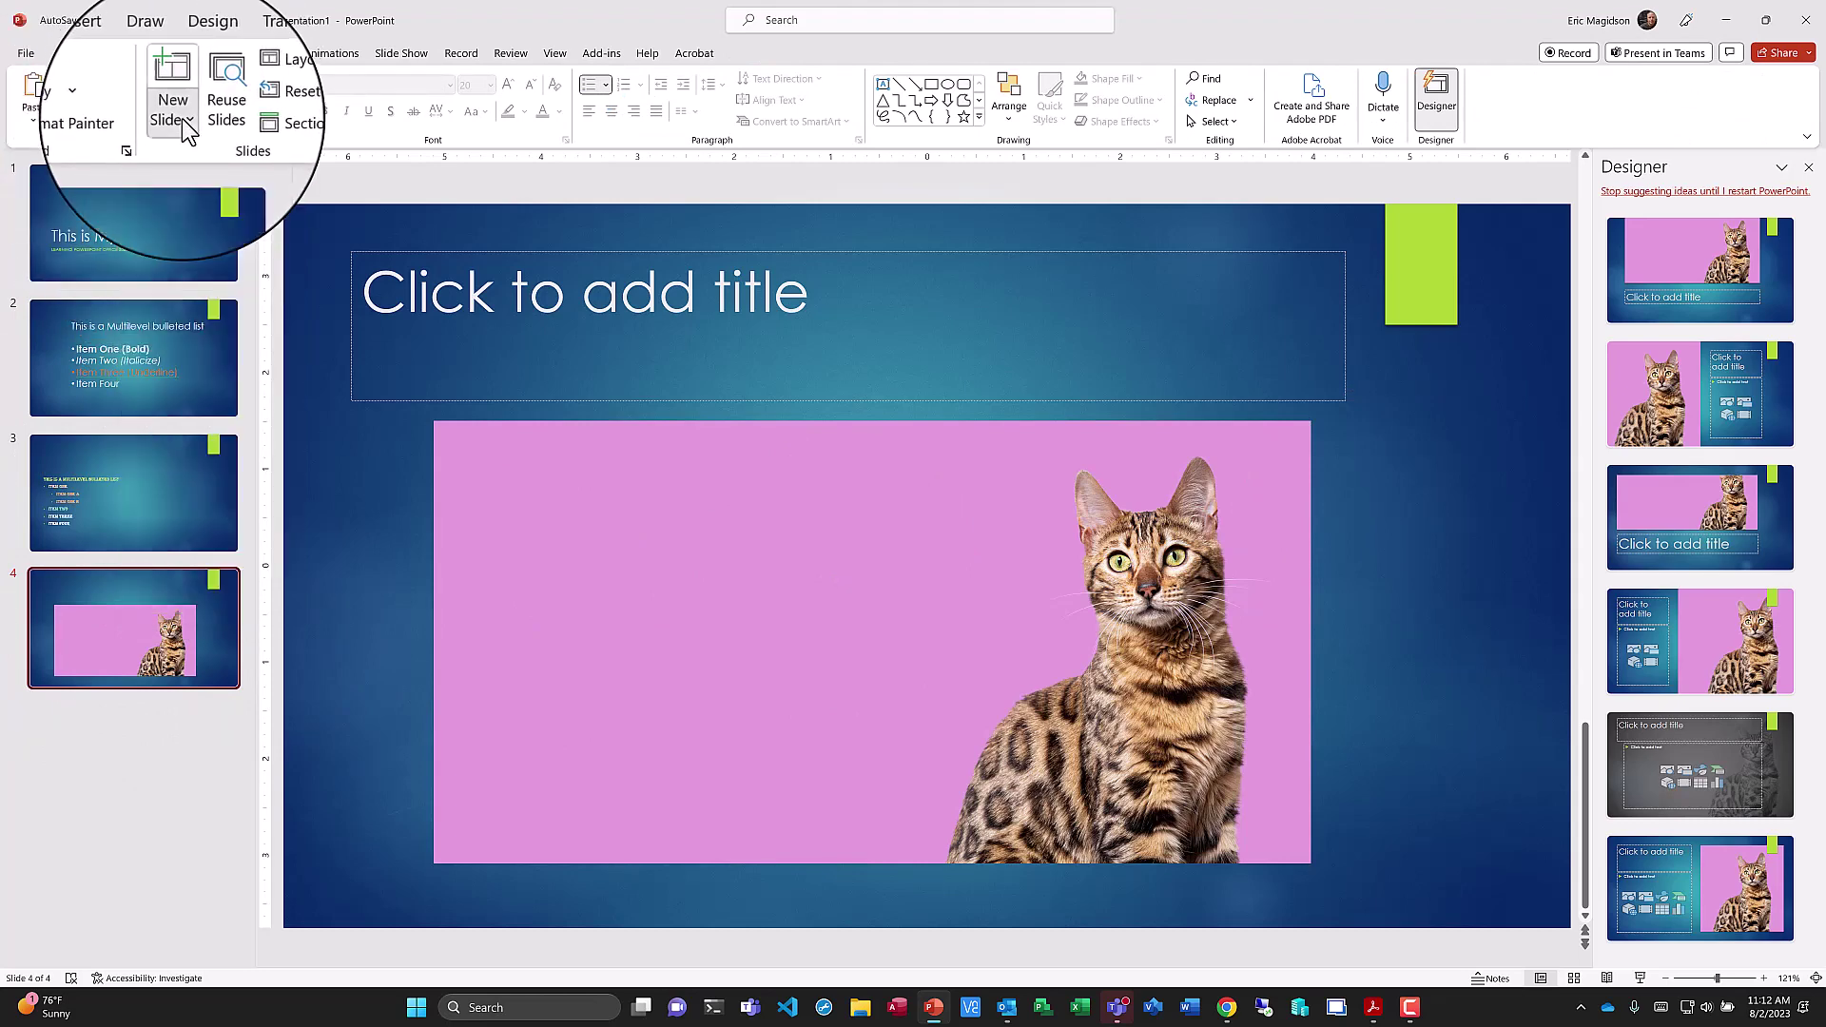
pyautogui.click(293, 197)
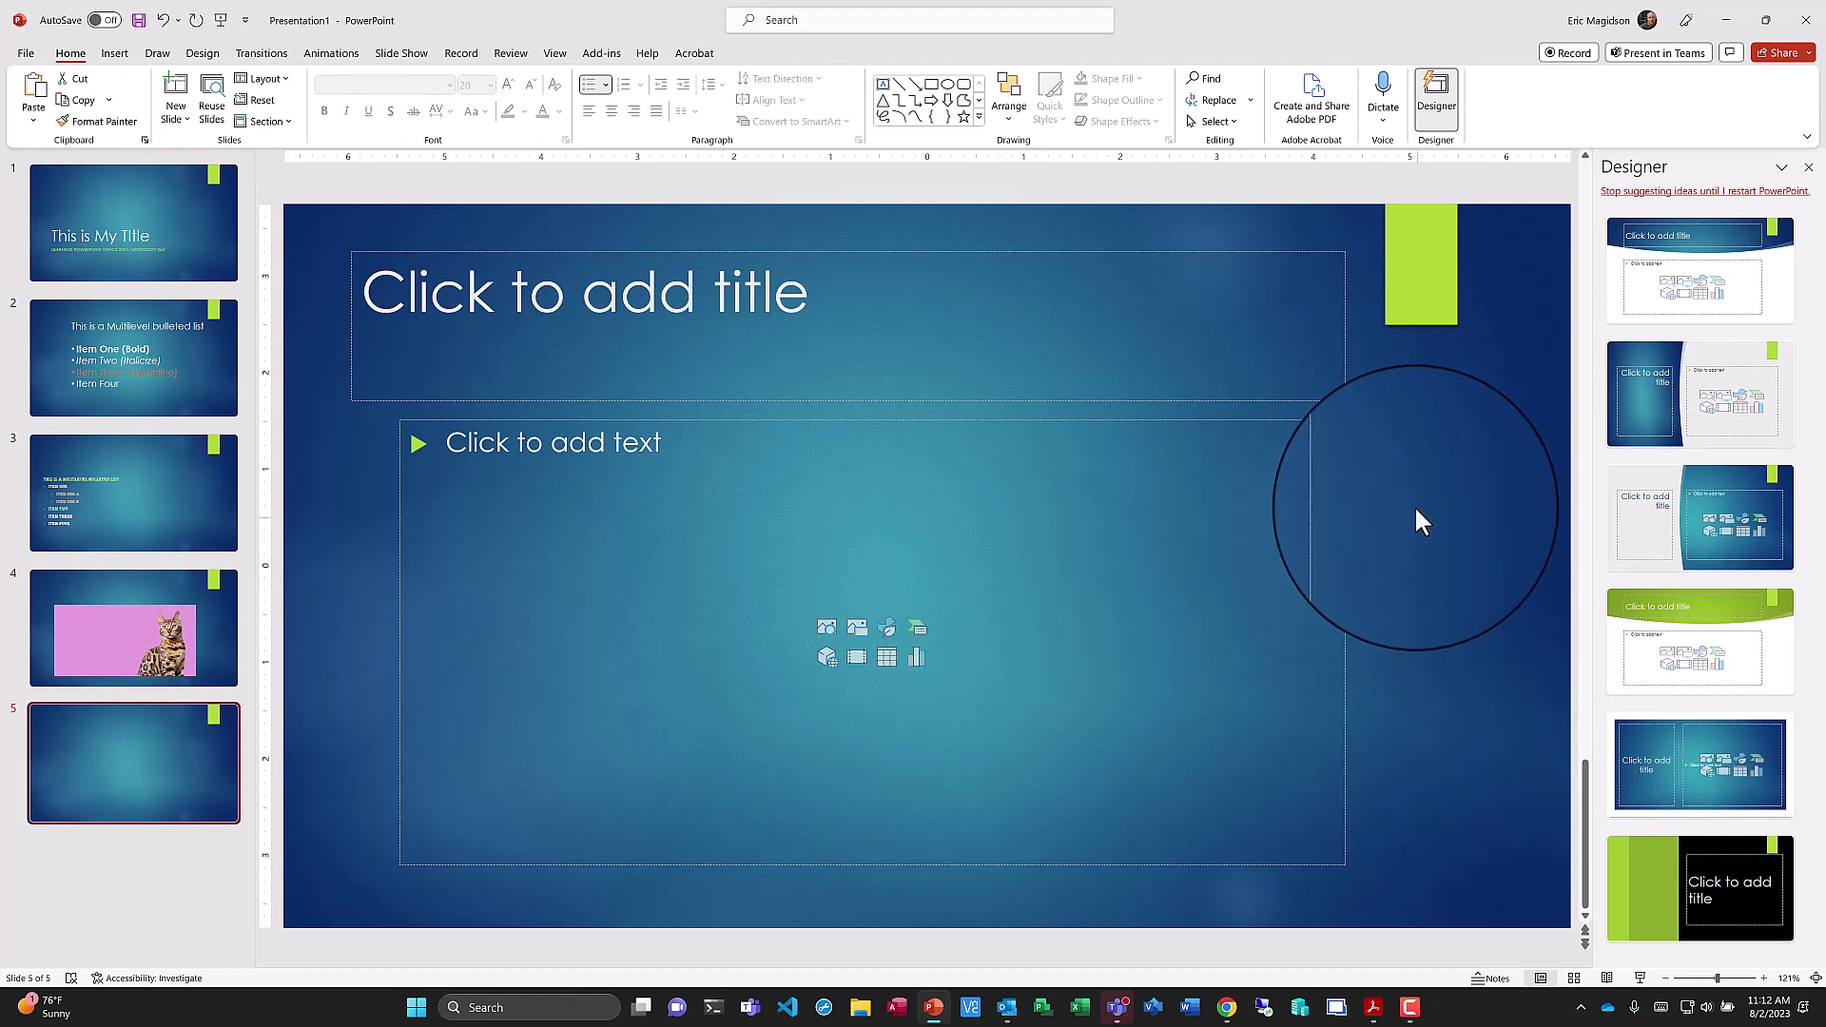
pyautogui.click(116, 56)
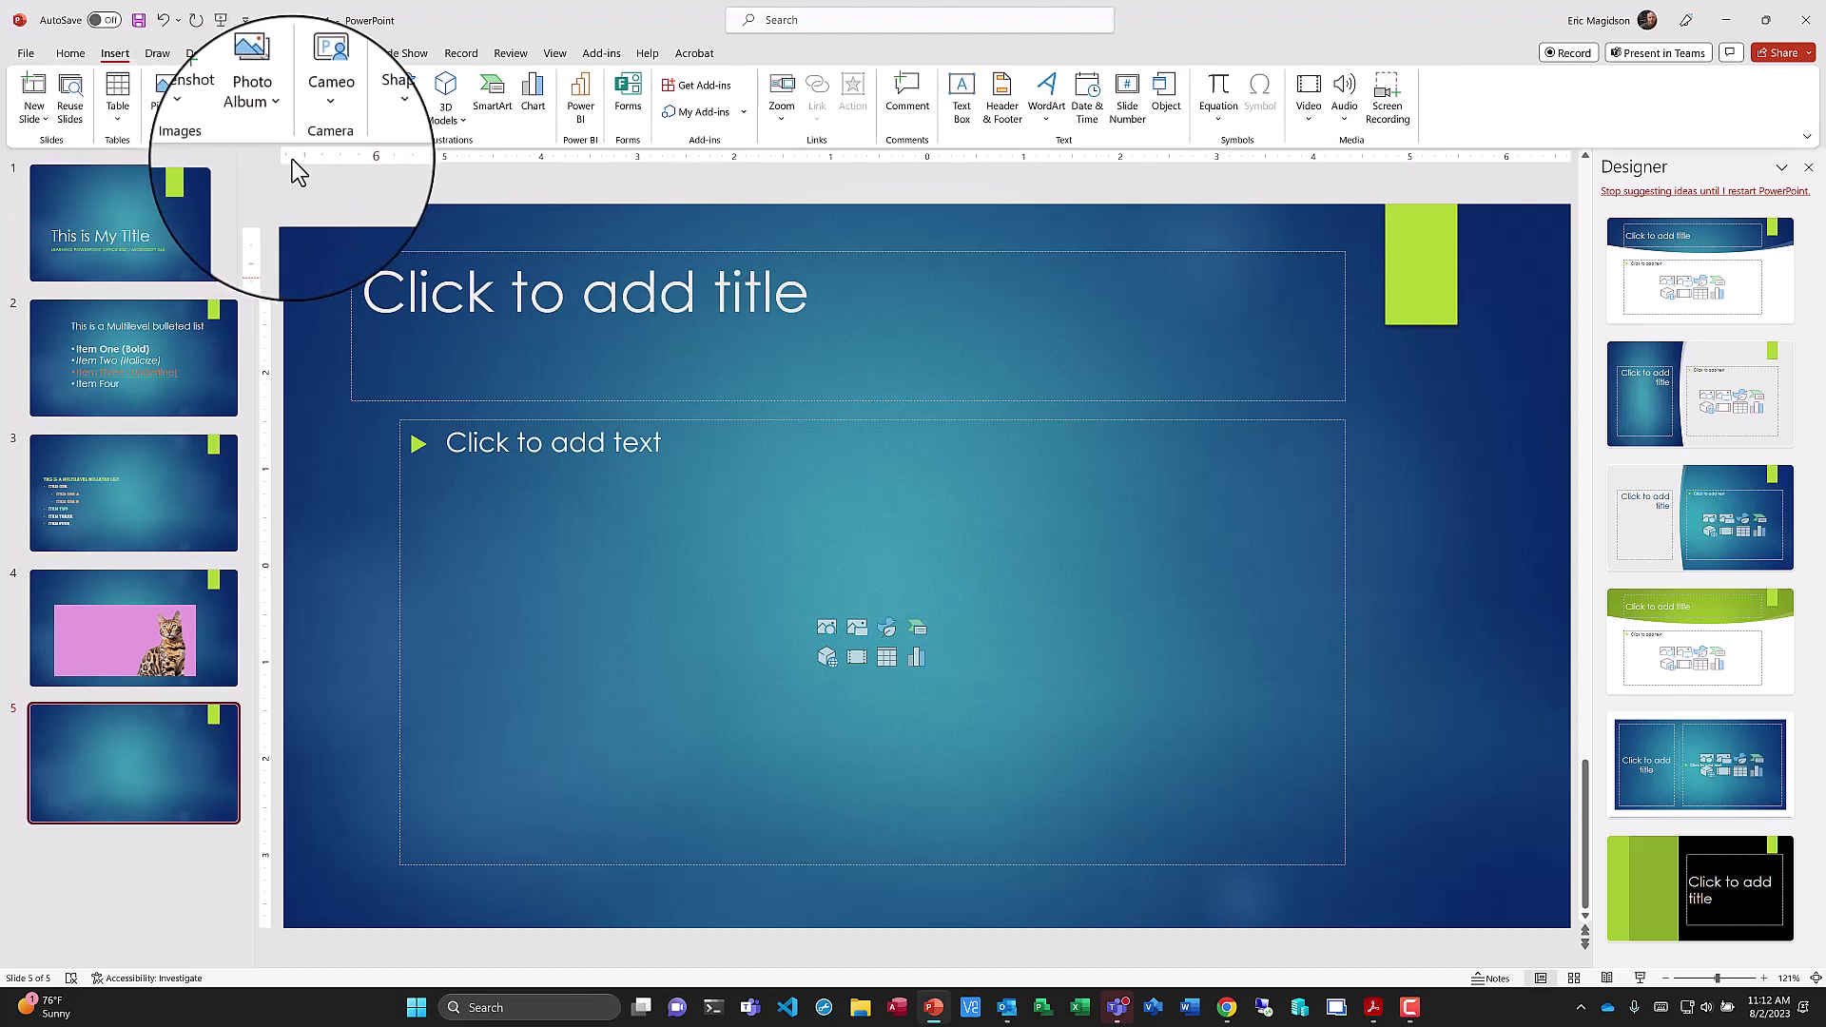
# Insert the online Cats photo of kittens playing by a tree trunk onto slide 5
pyautogui.click(168, 119)
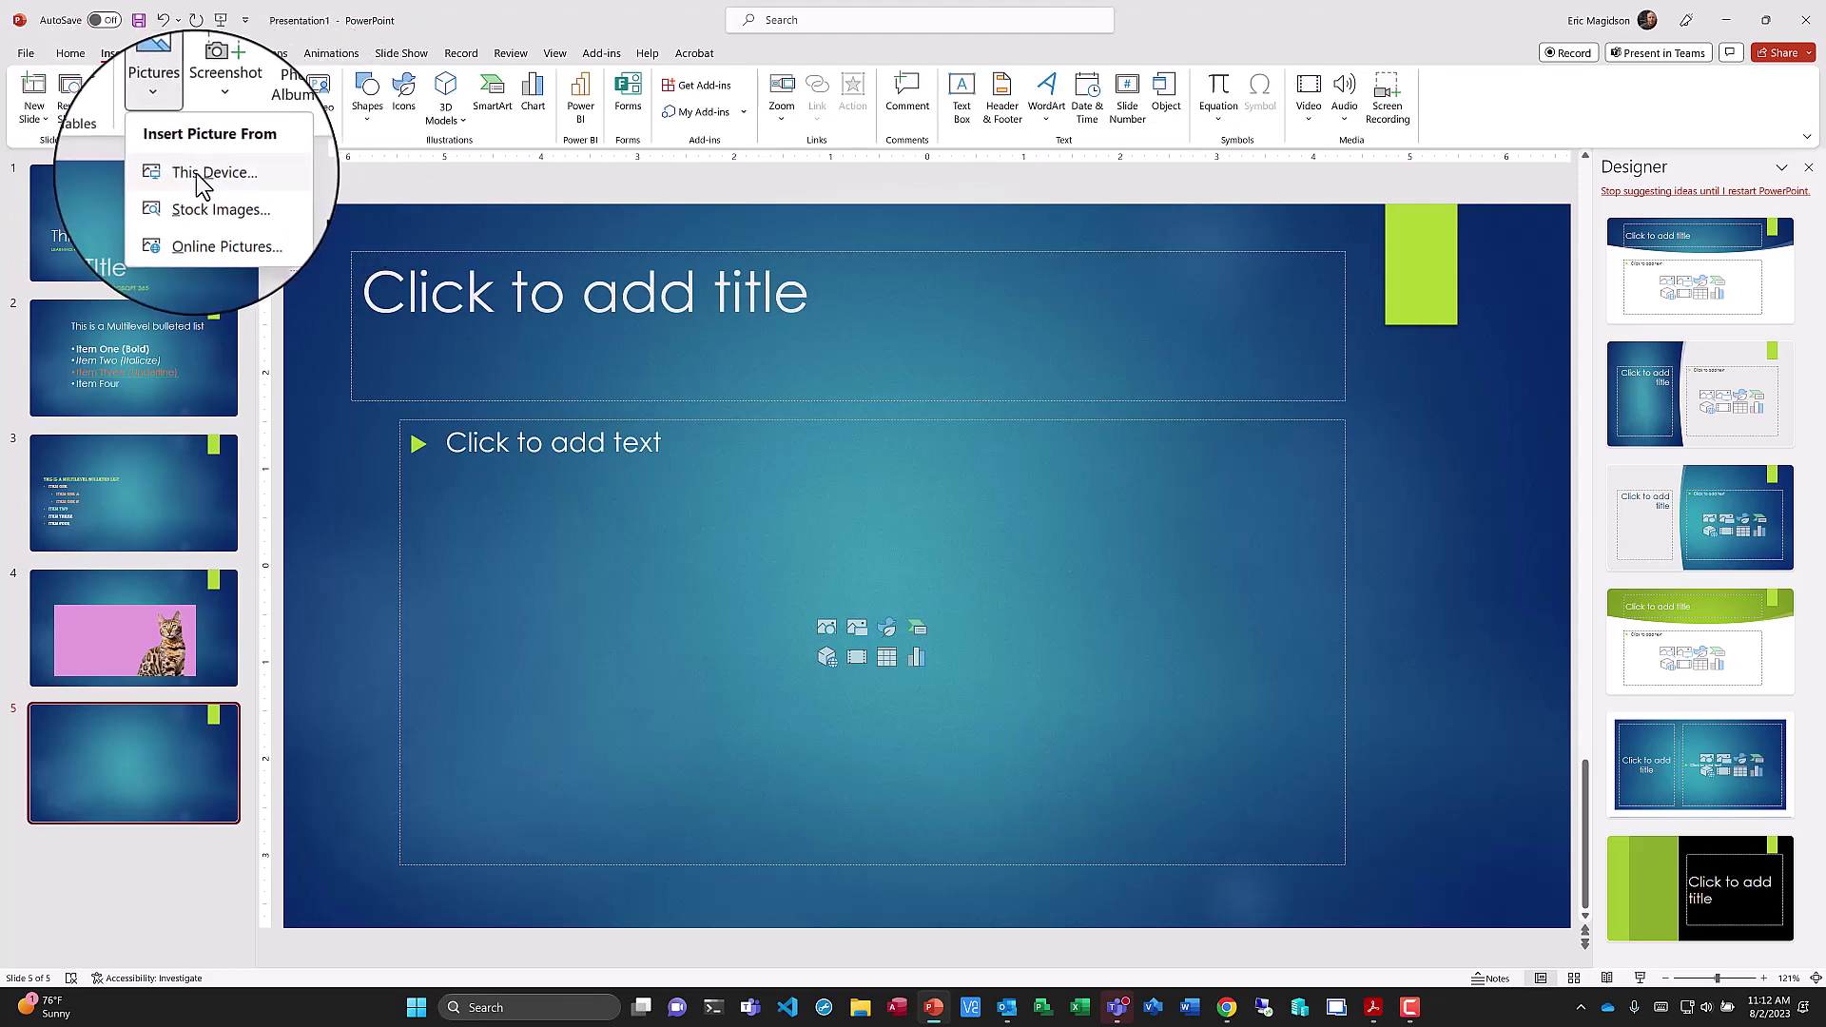
pyautogui.click(192, 223)
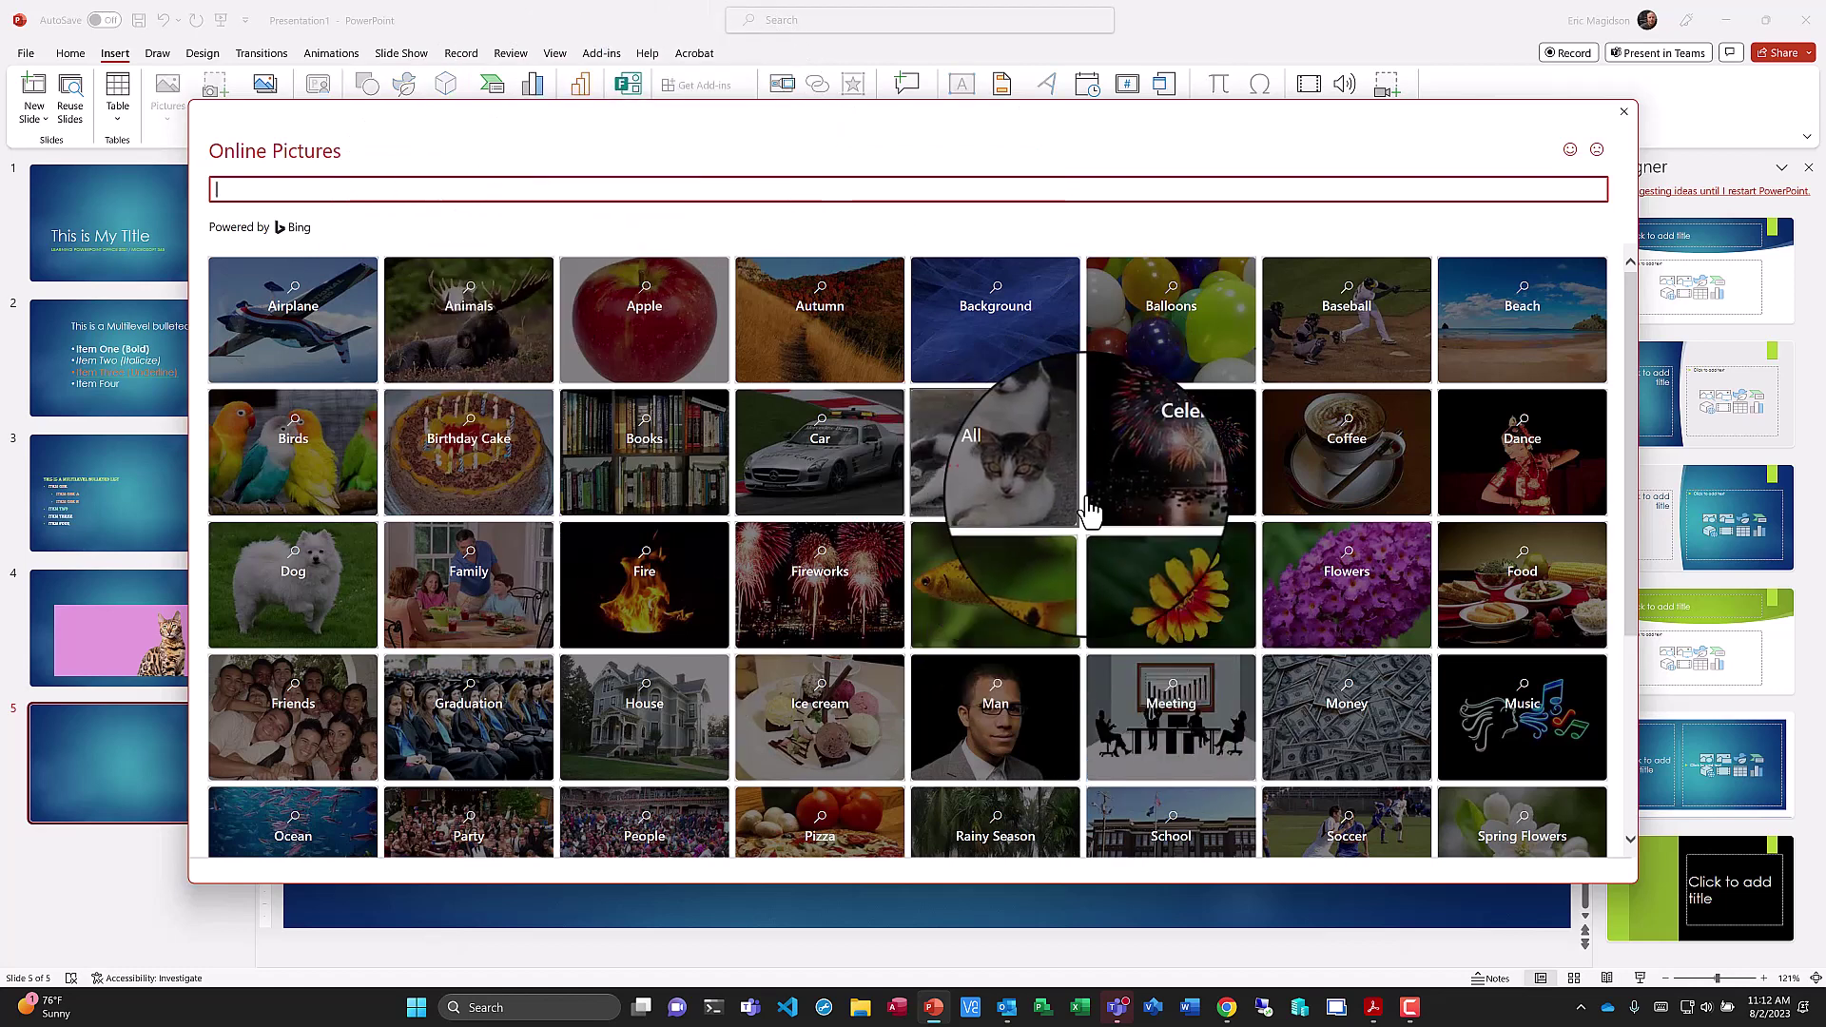
pyautogui.click(1009, 494)
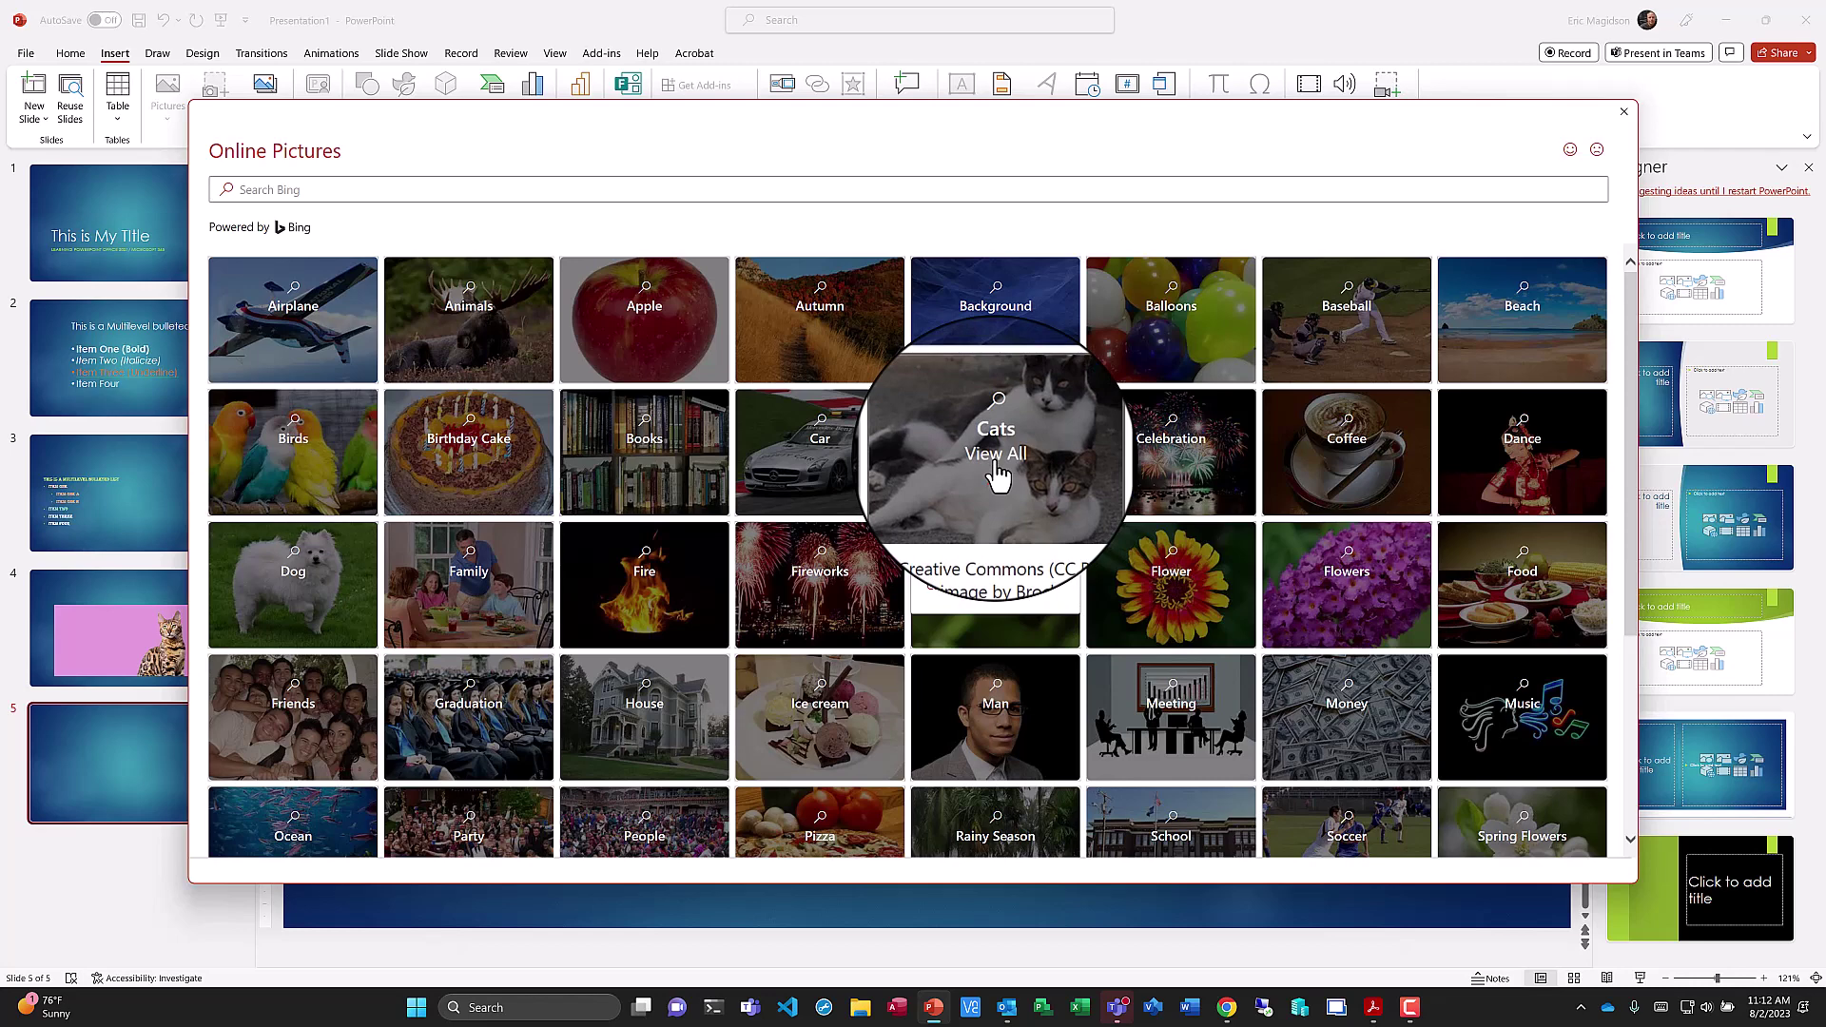
pyautogui.click(998, 476)
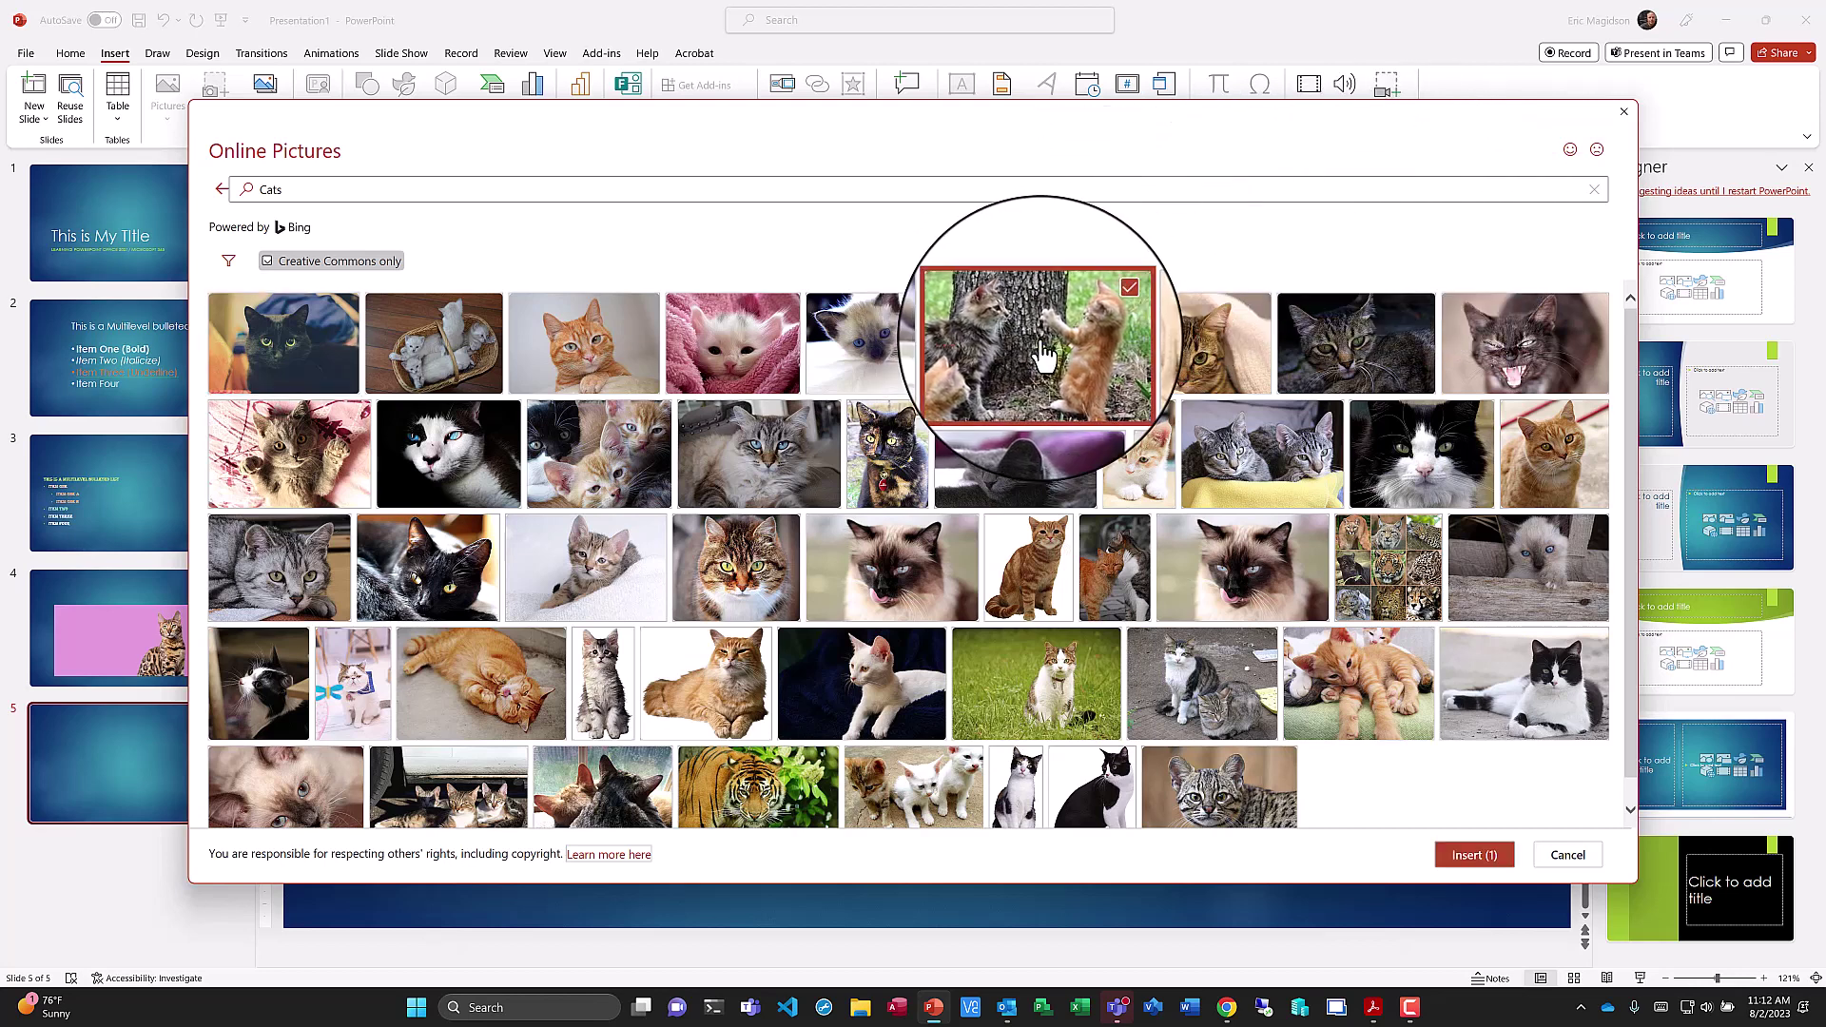
pyautogui.click(1475, 856)
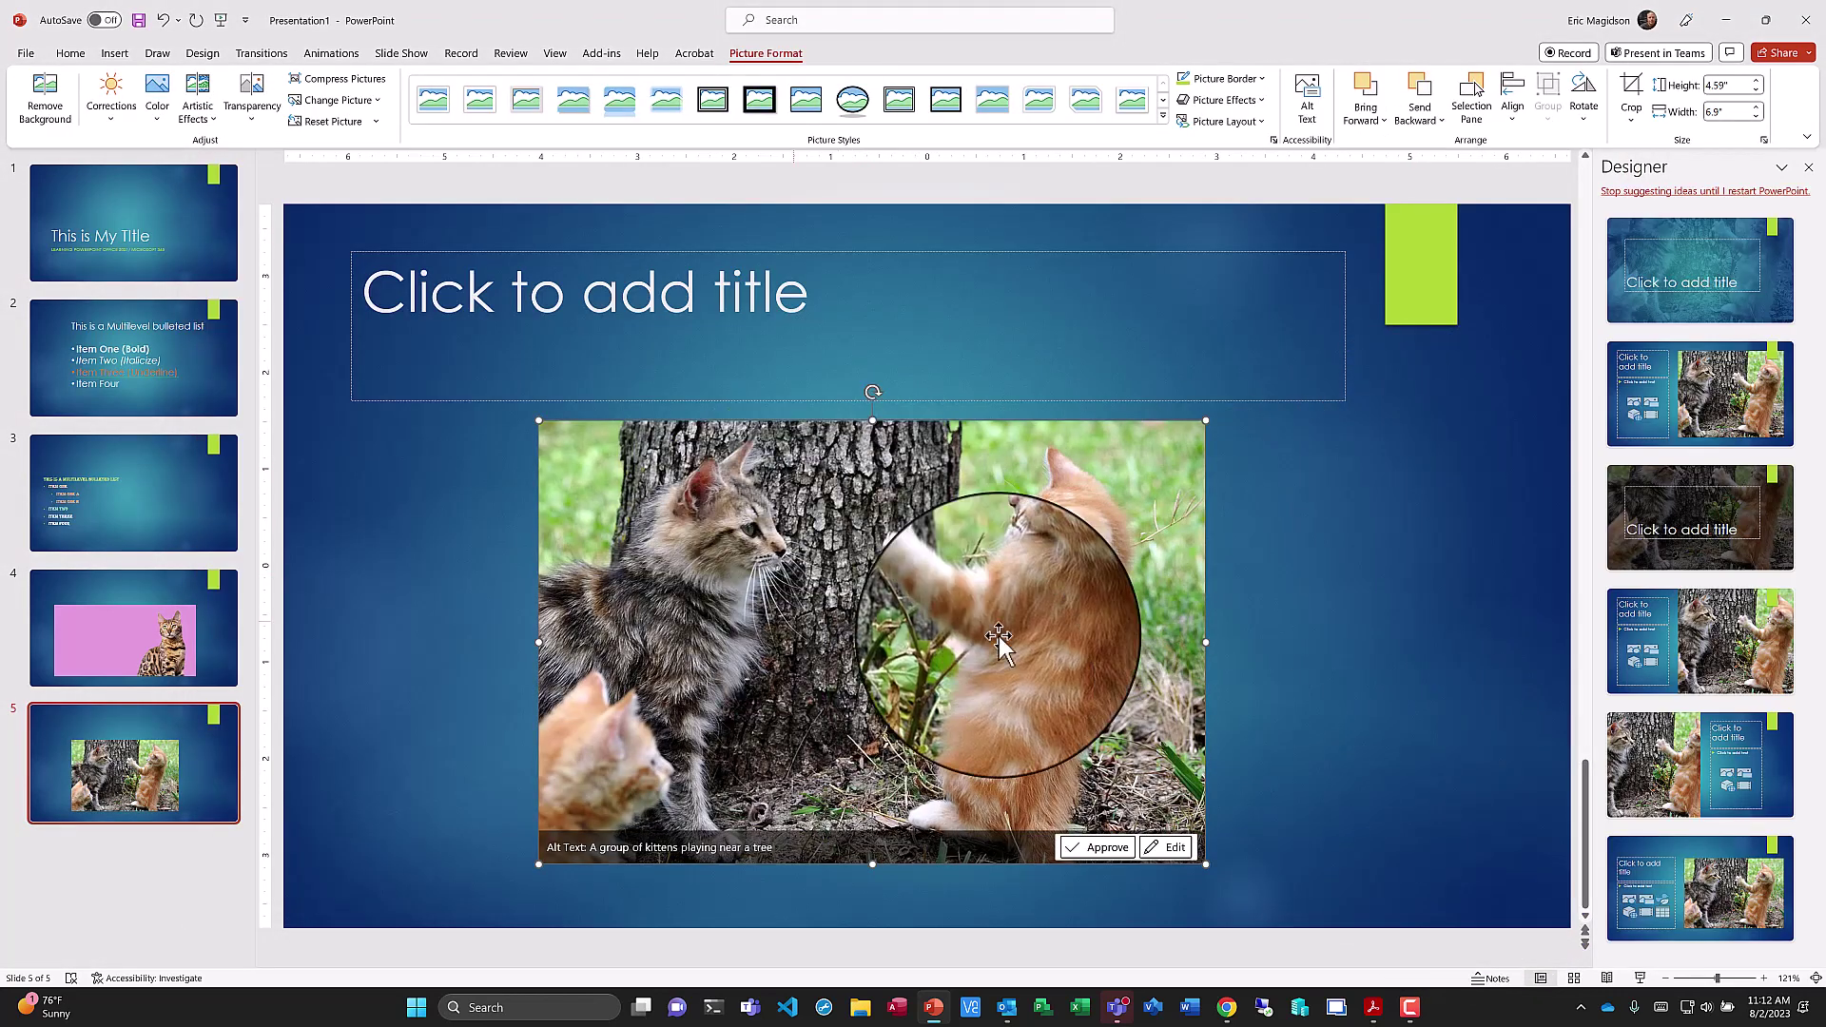
pyautogui.click(1411, 521)
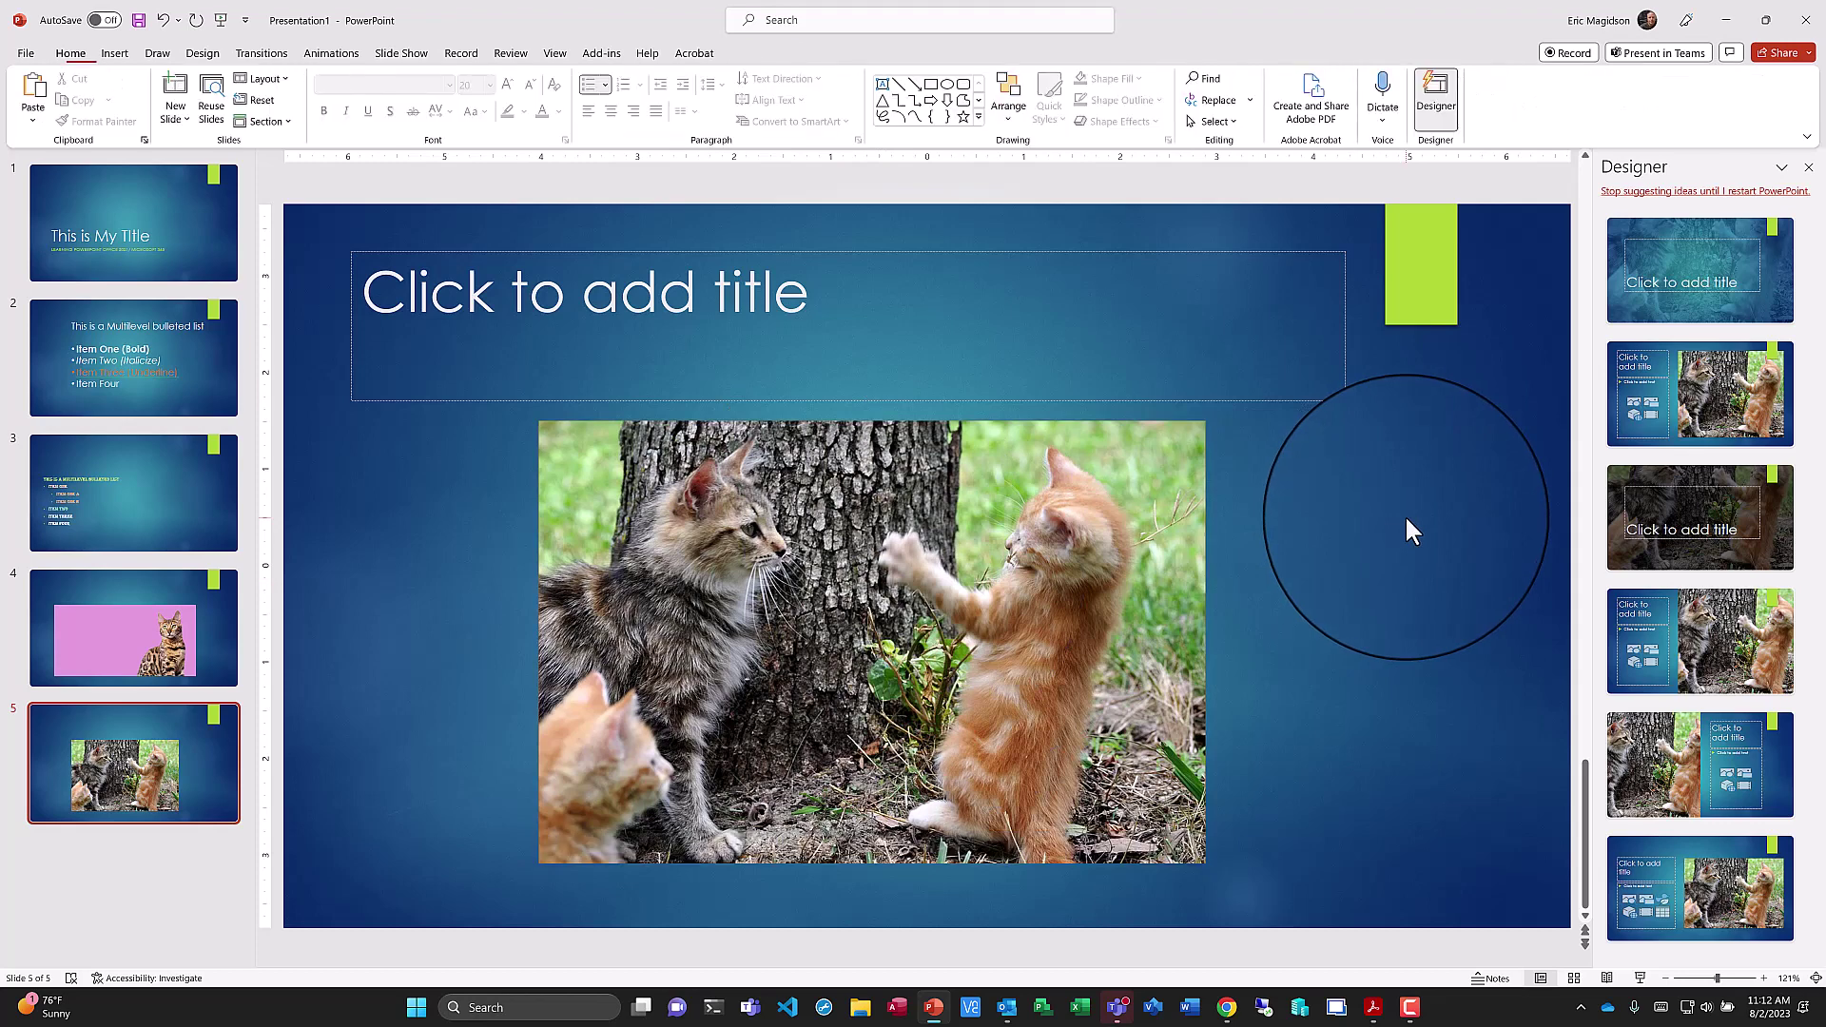
# Insert the black hand stock icon and place it right of the kitten photo
pyautogui.rightClick(1413, 517)
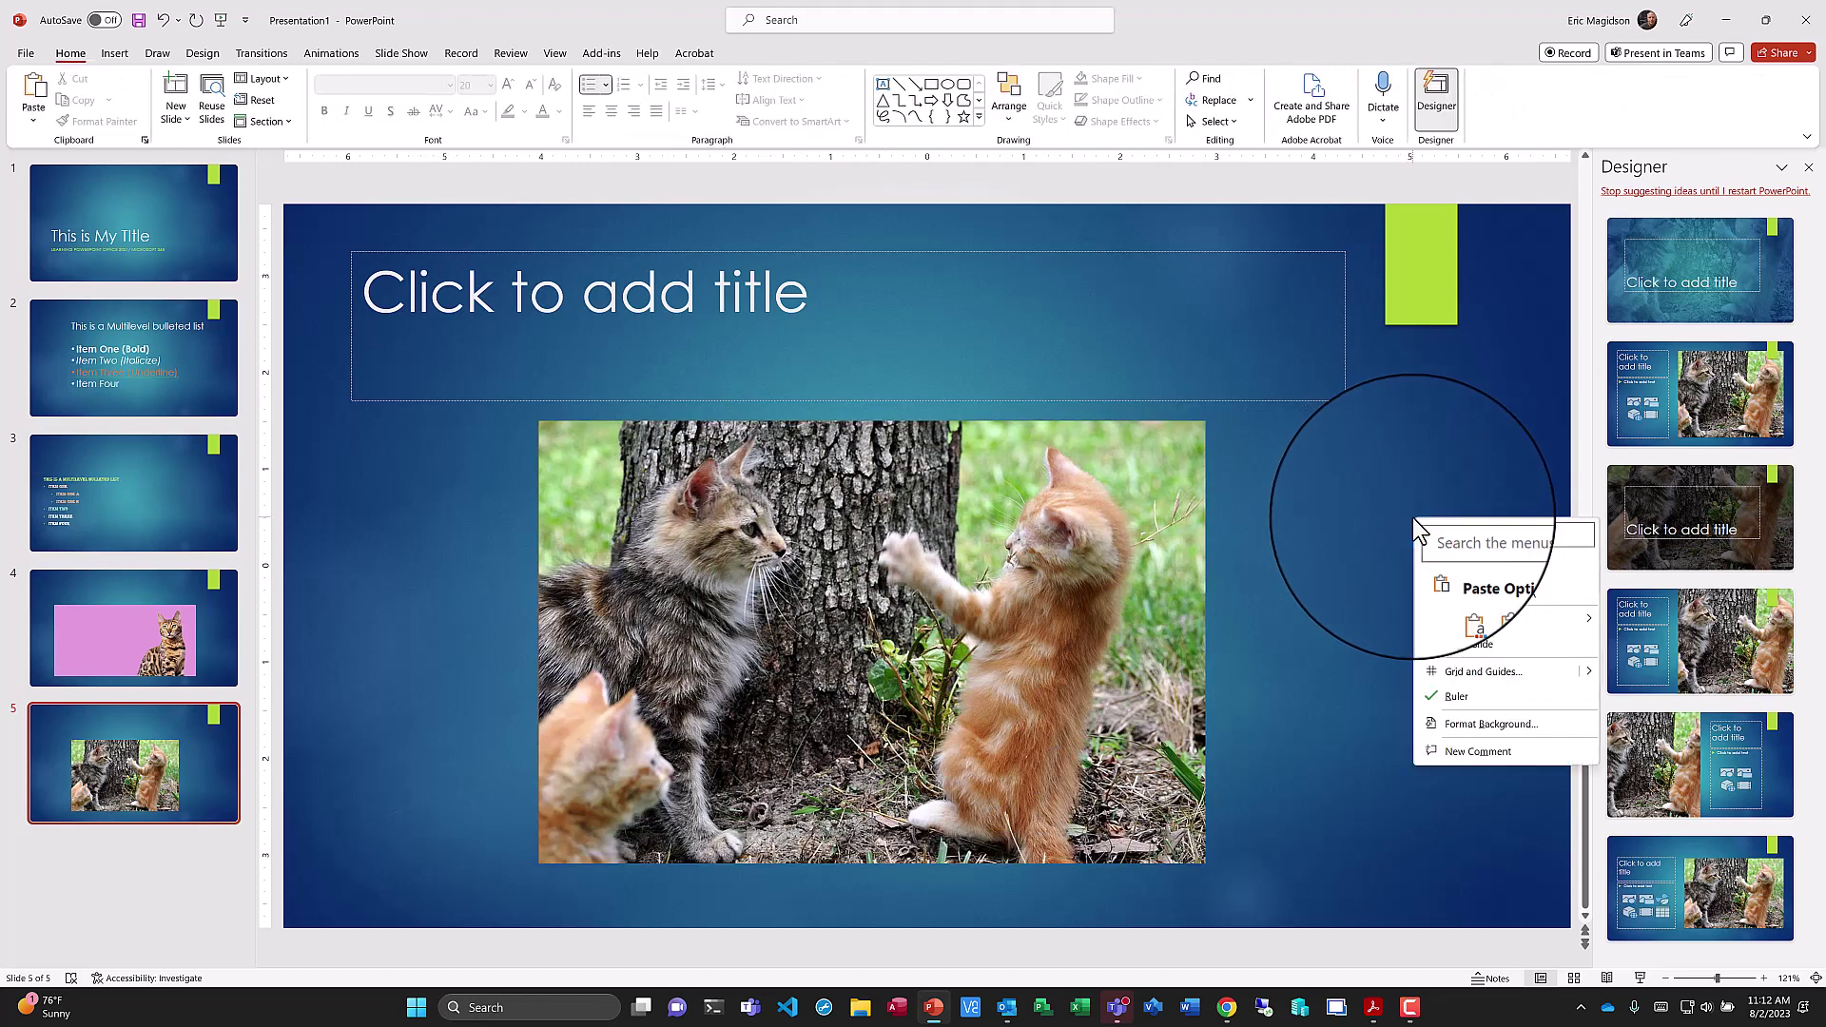
pyautogui.click(1392, 497)
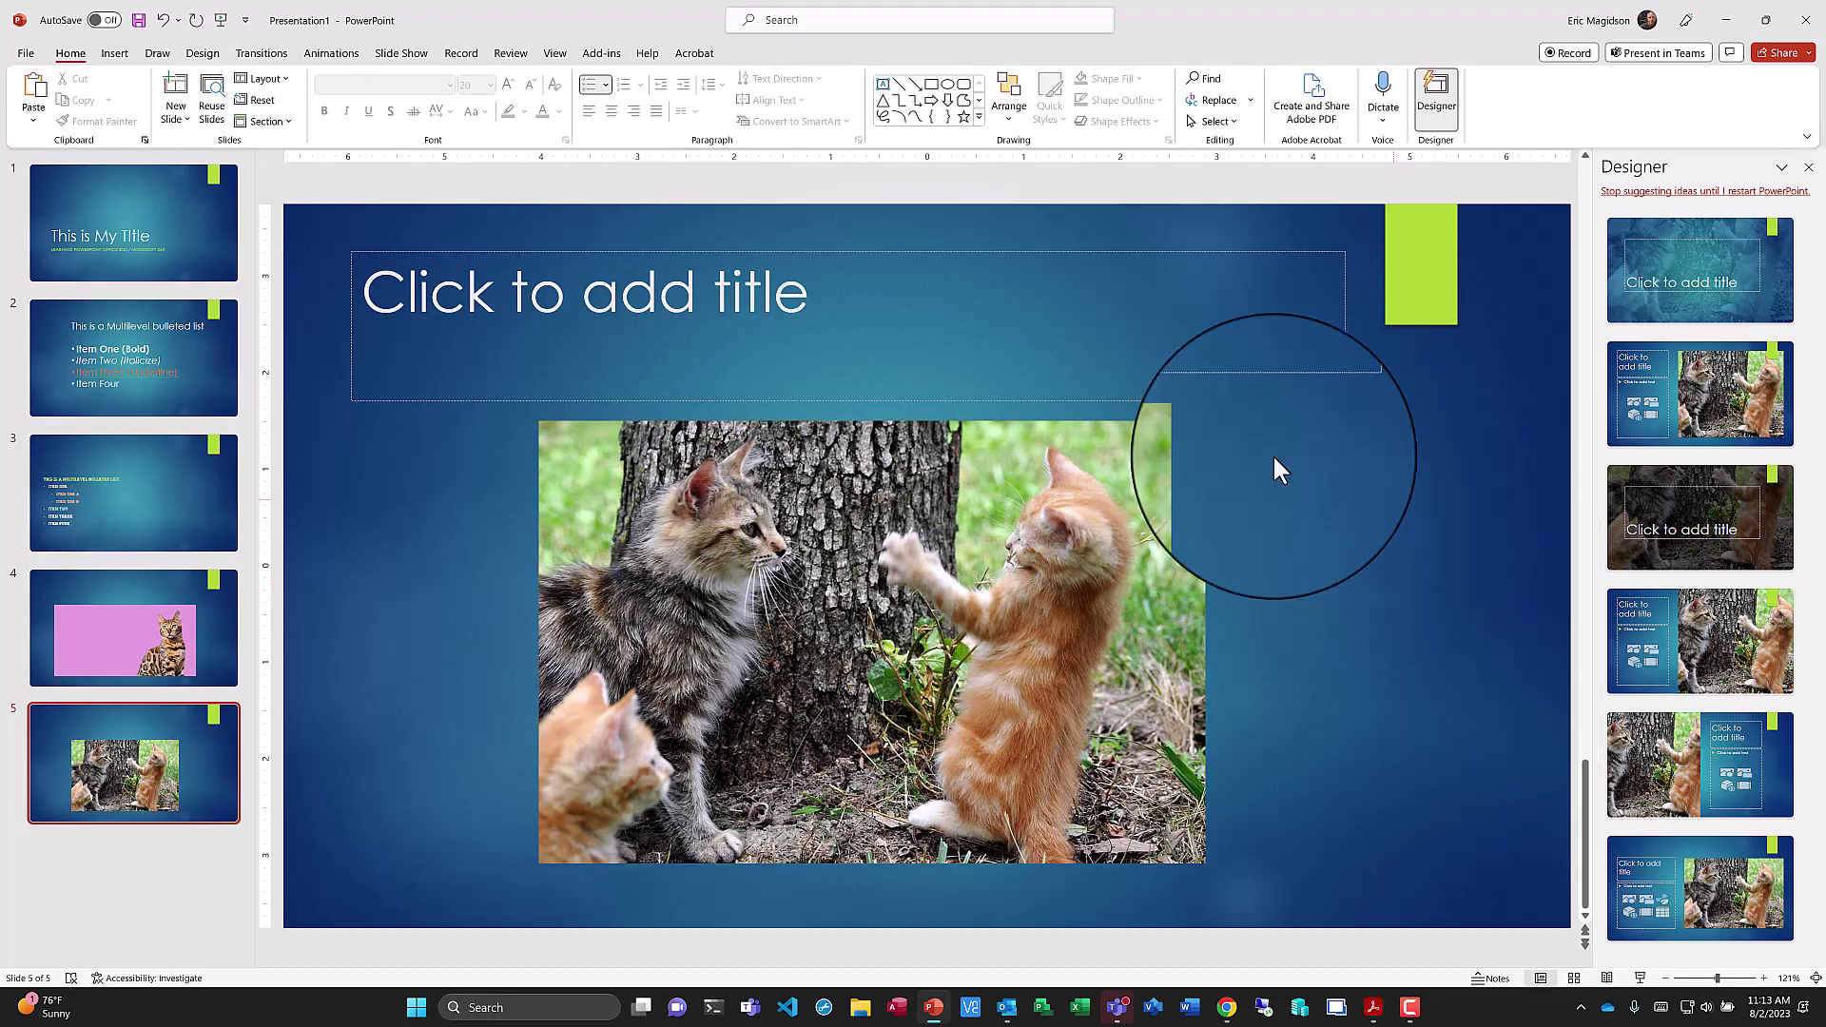
pyautogui.click(114, 53)
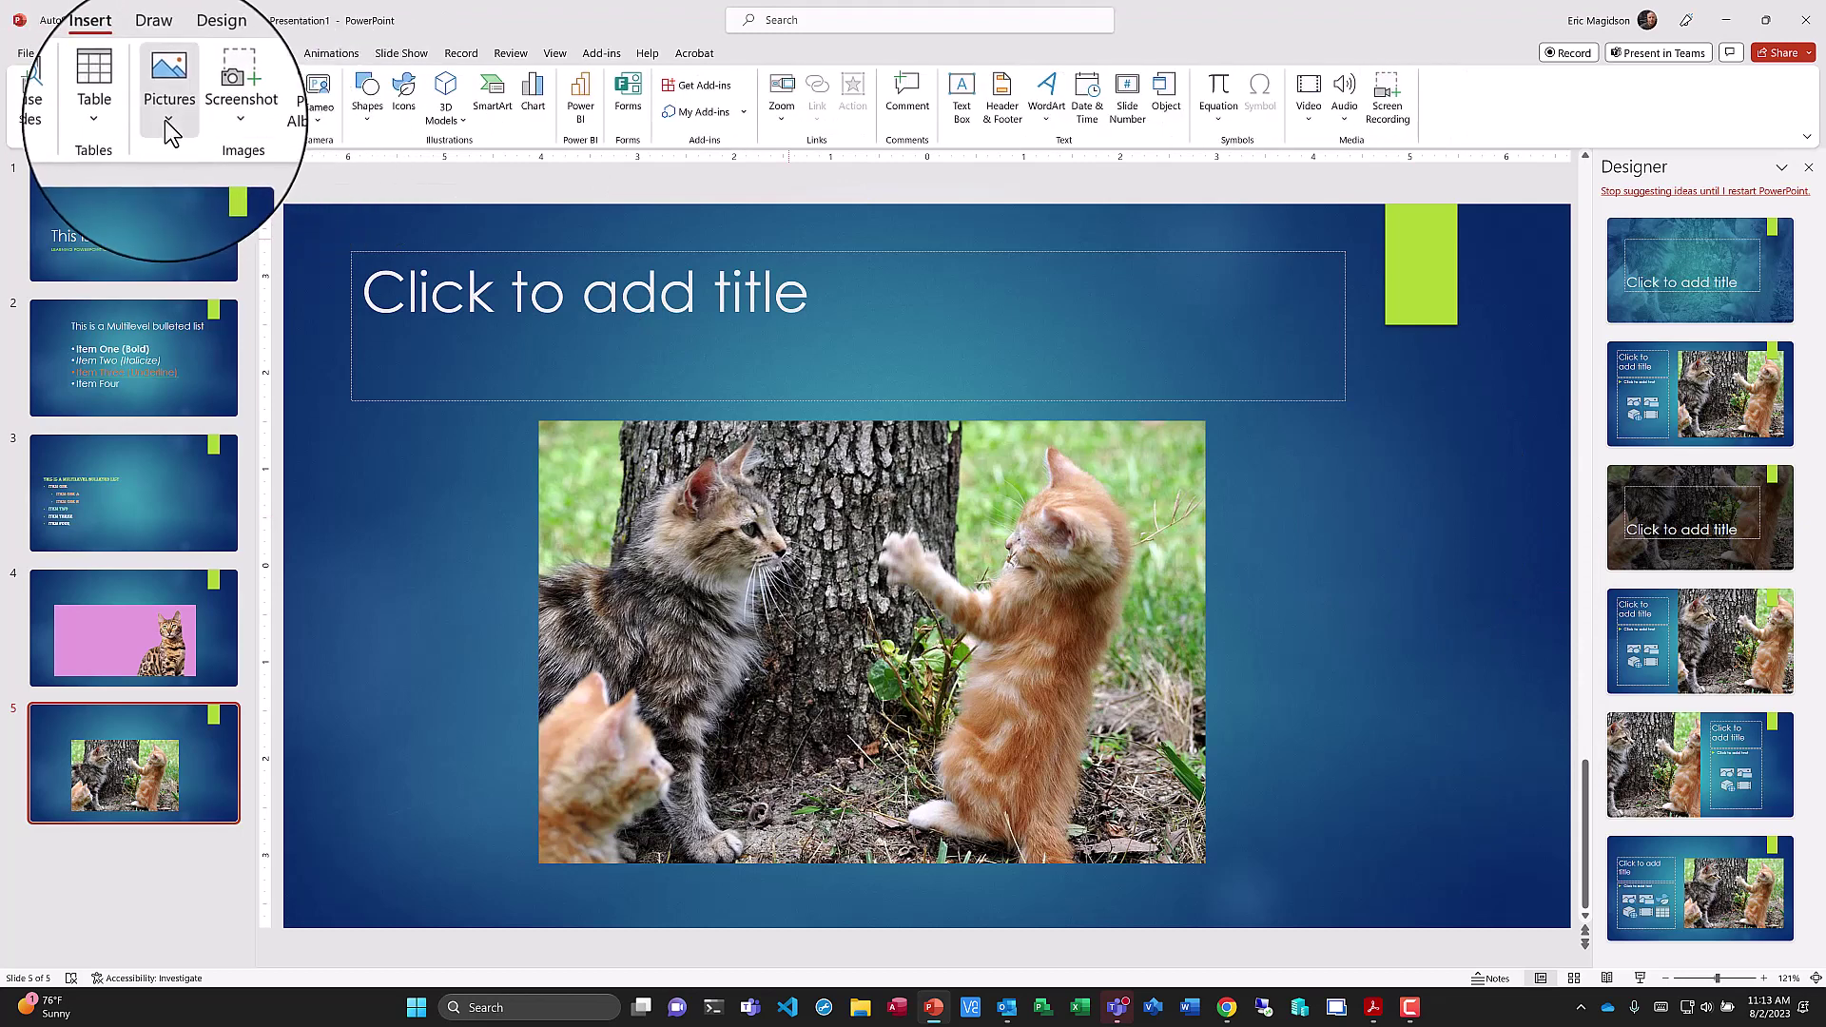
pyautogui.click(162, 124)
pyautogui.click(211, 196)
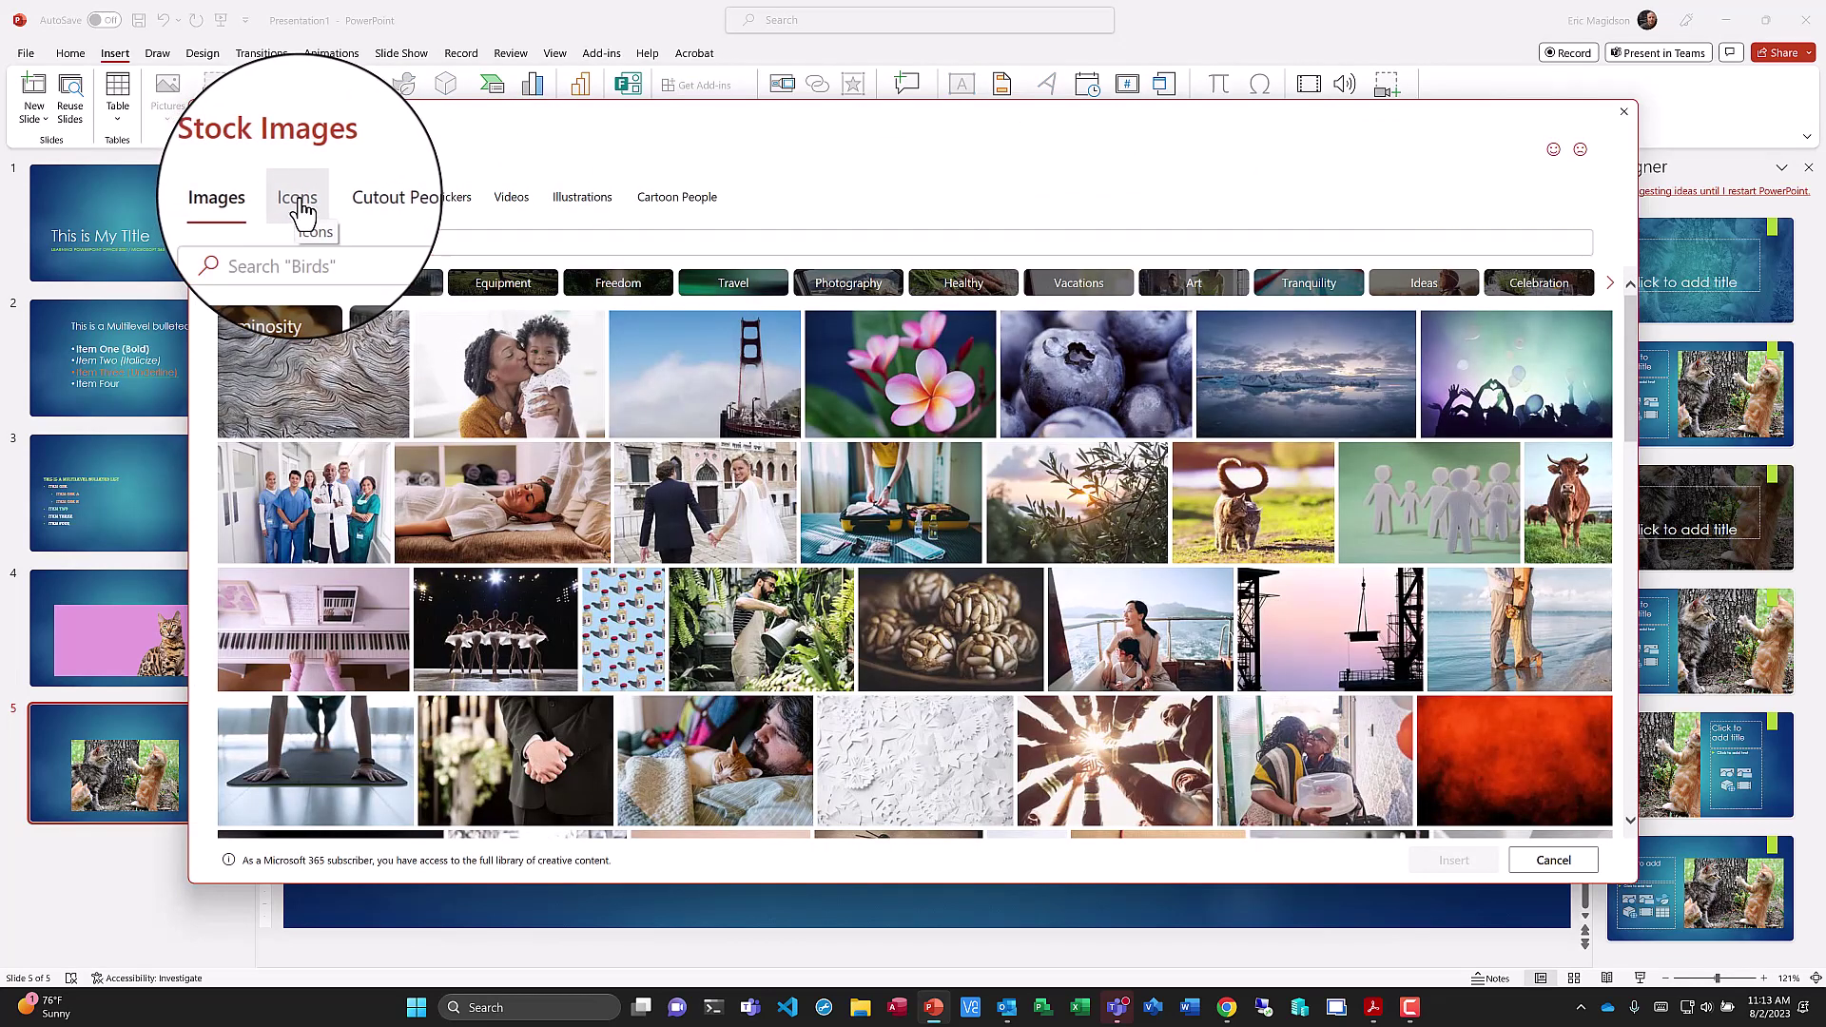
pyautogui.click(297, 198)
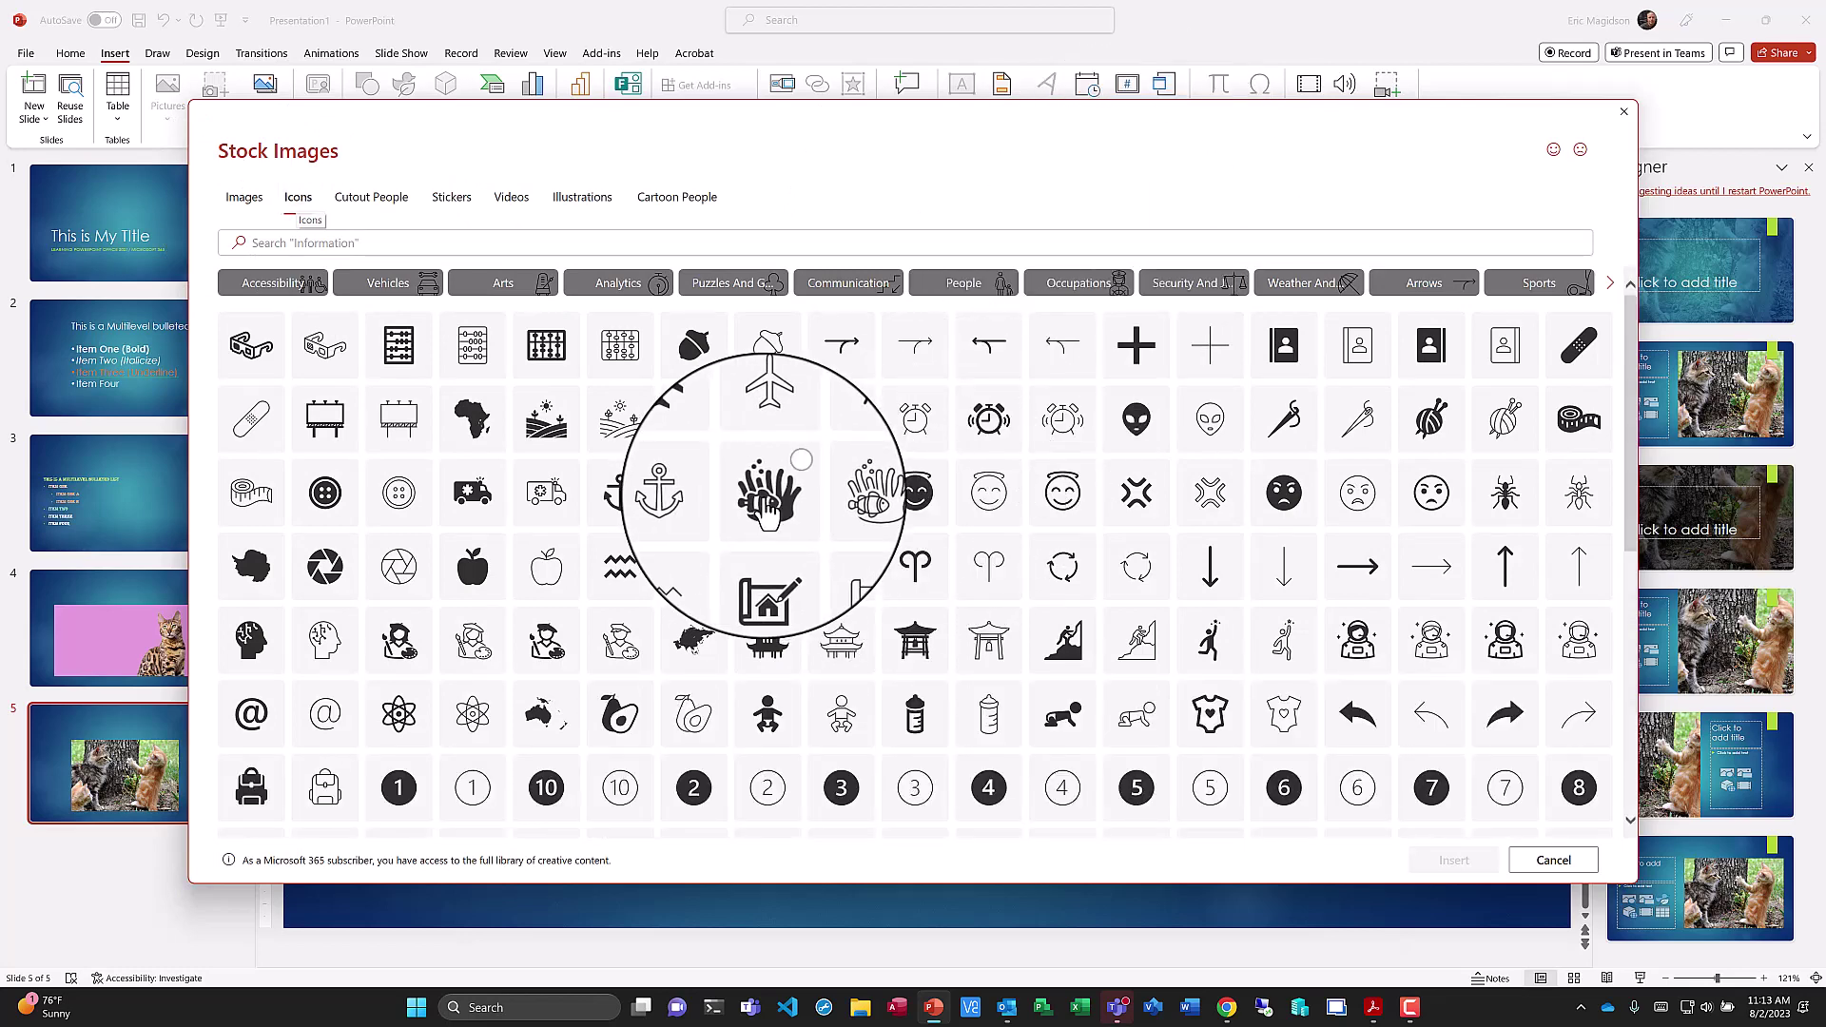
pyautogui.click(767, 502)
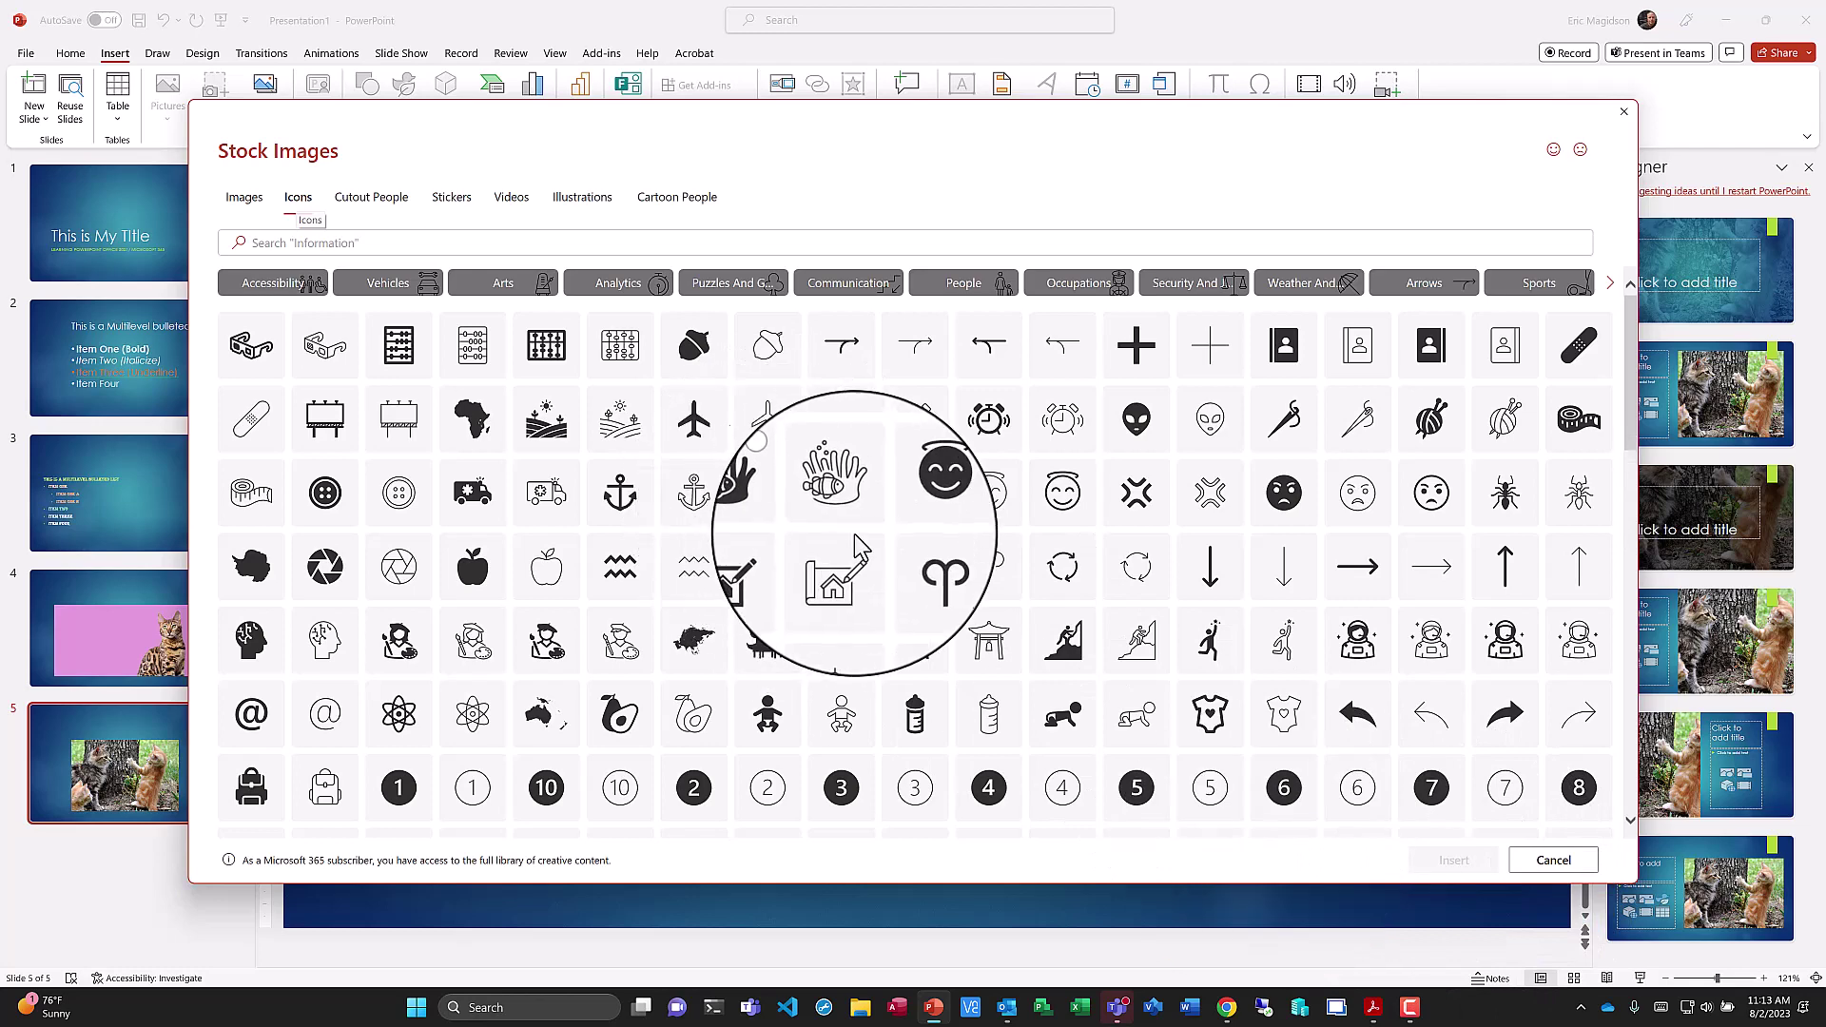
pyautogui.click(767, 491)
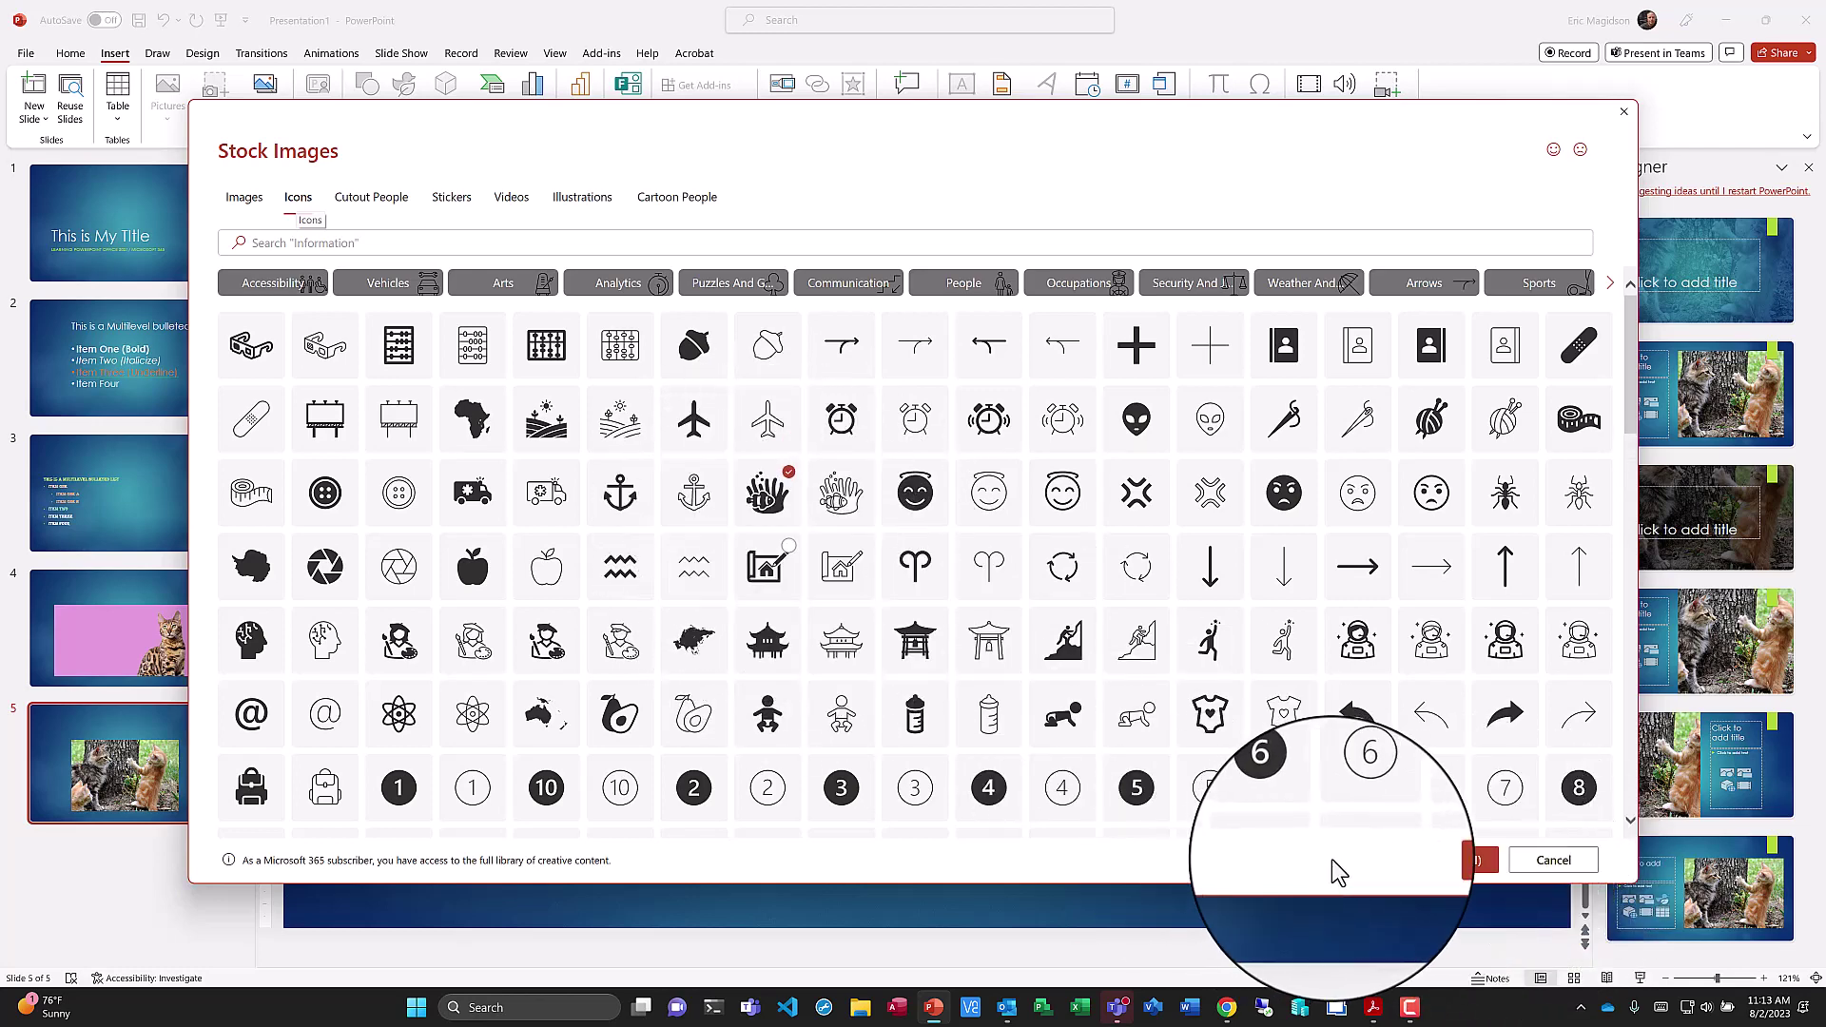
pyautogui.click(1453, 860)
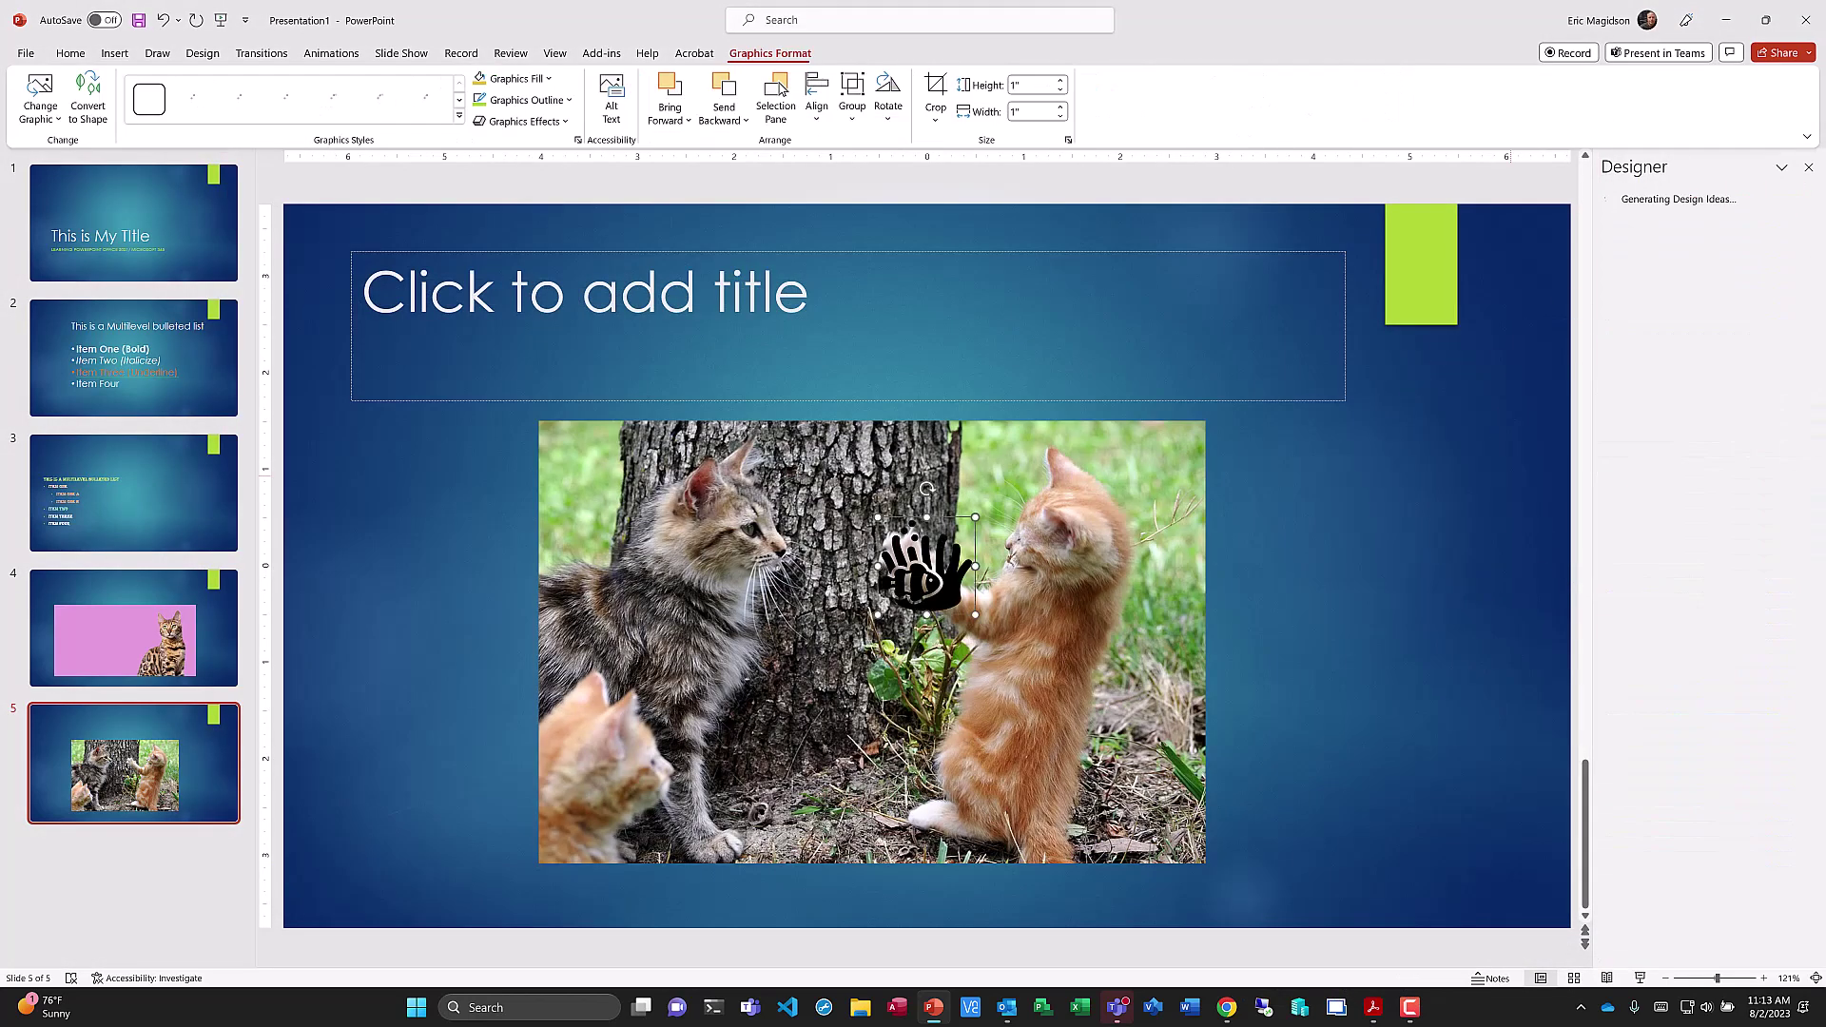
pyautogui.moveTo(918, 514); pyautogui.dragTo(1383, 494)
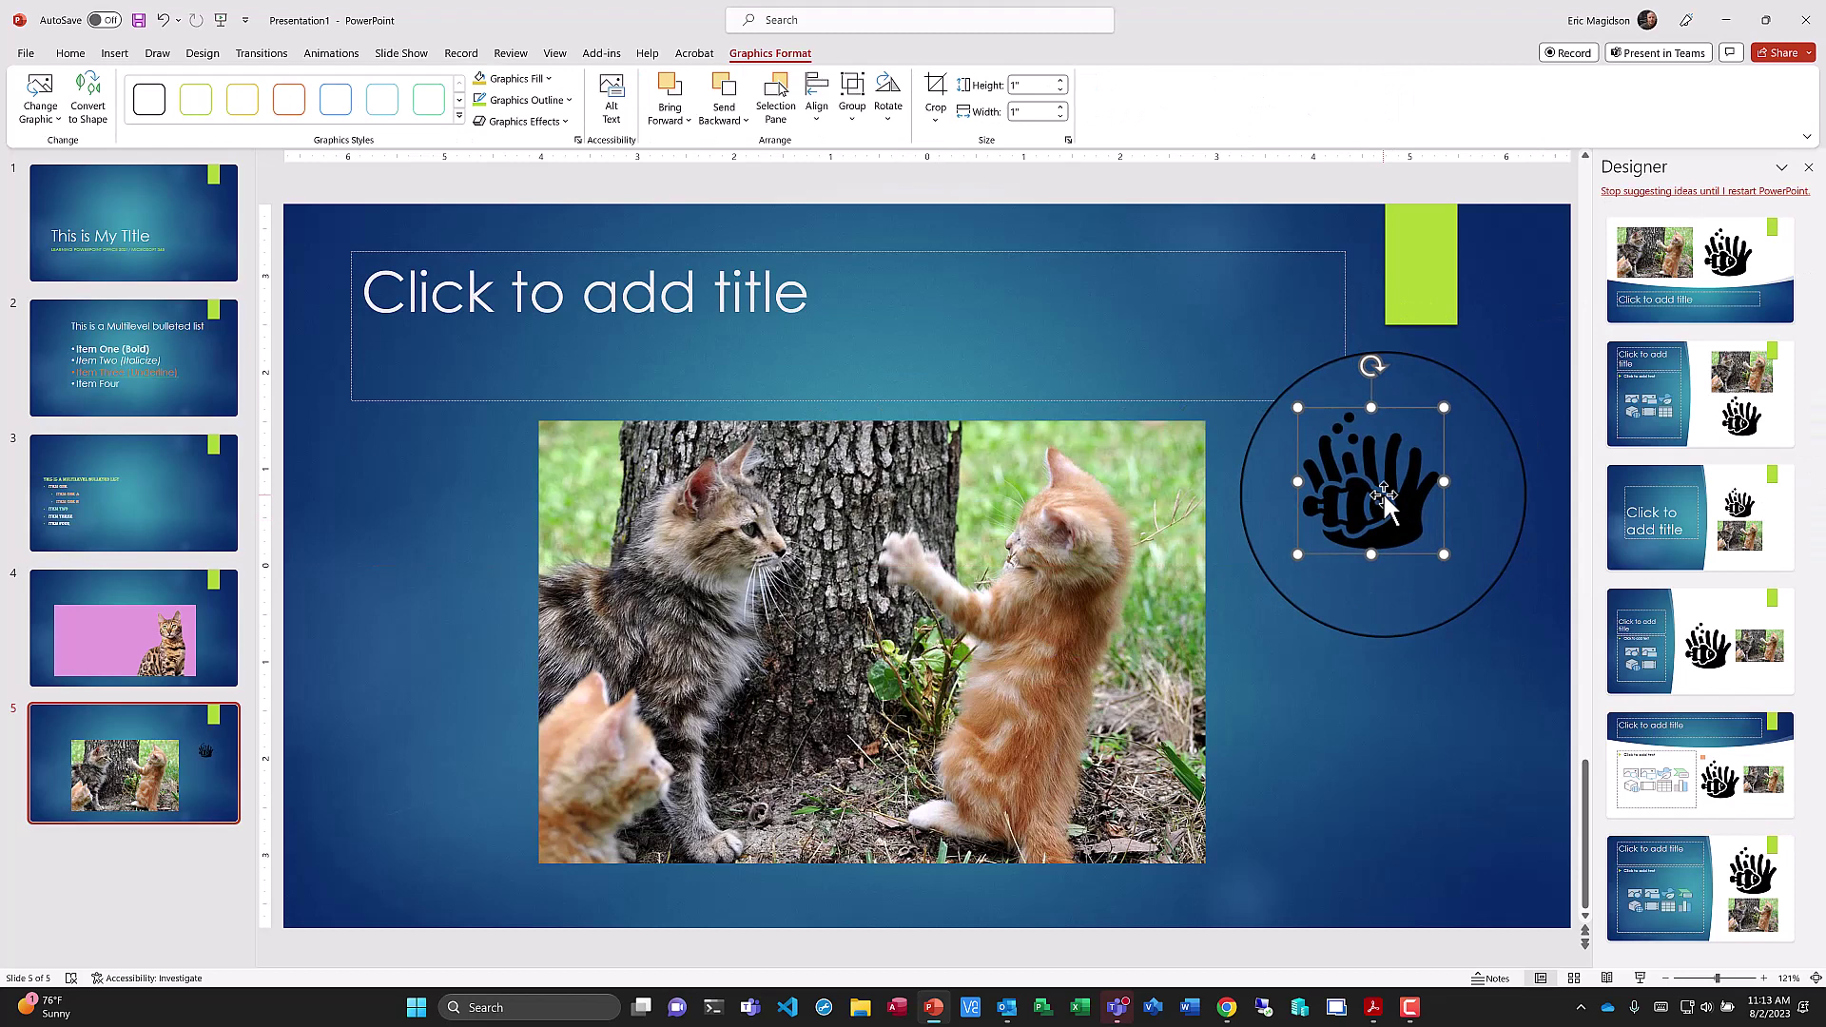